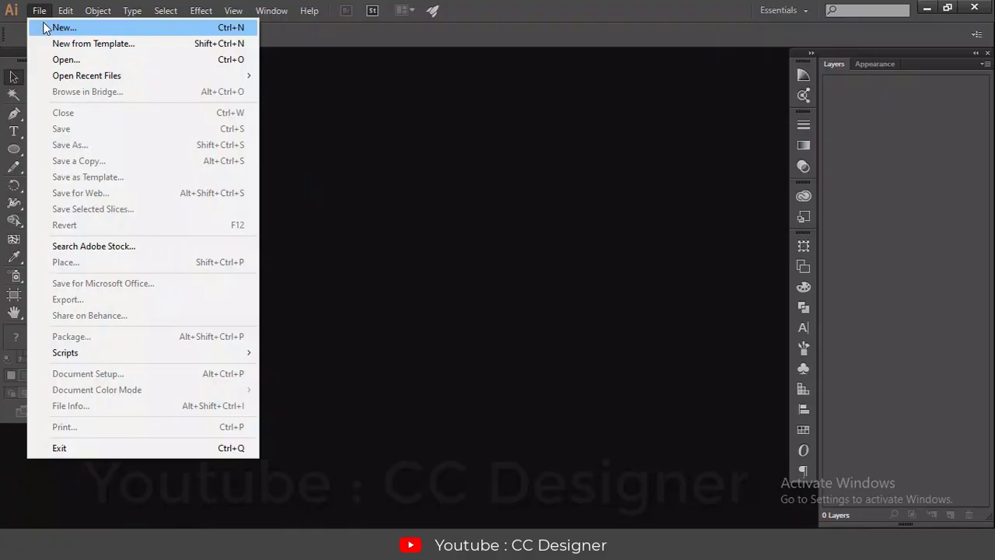
Create a new document 1200 px wide and 800 px high, with Pixels as units and RGB color mode
{"action": "left_click", "coordinate": [334, 184]}
{"action": "key", "text": "ctrl+n"}
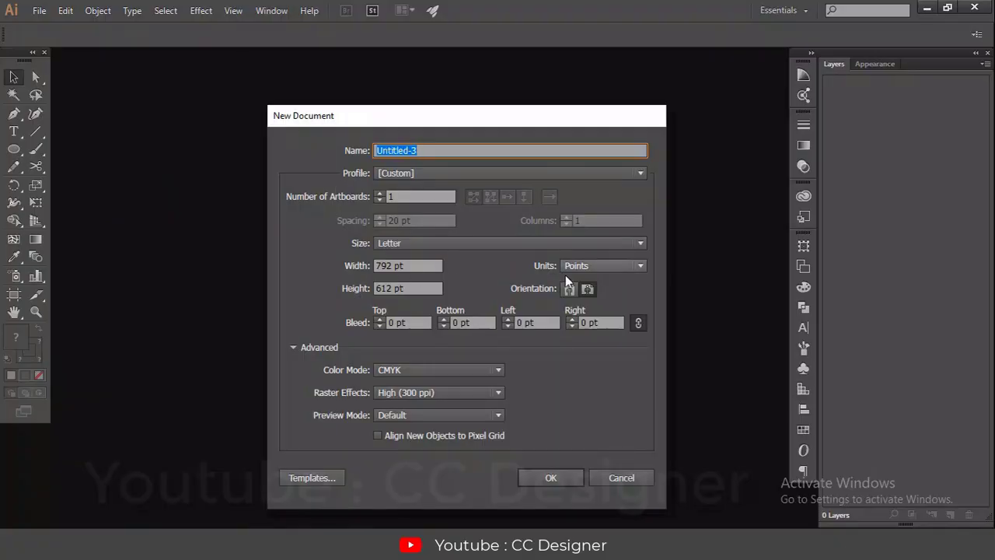
{"action": "left_click", "coordinate": [619, 268]}
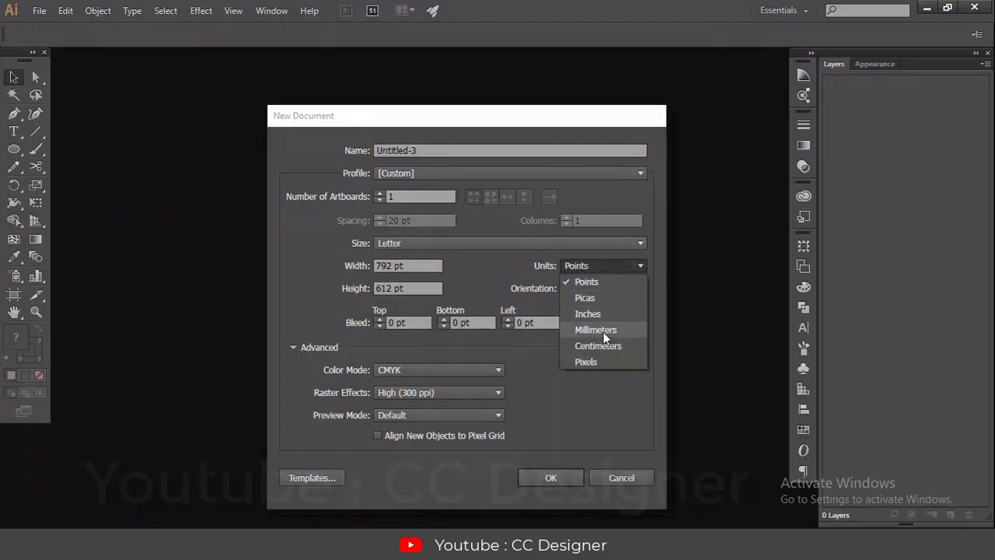
{"action": "left_click", "coordinate": [595, 361]}
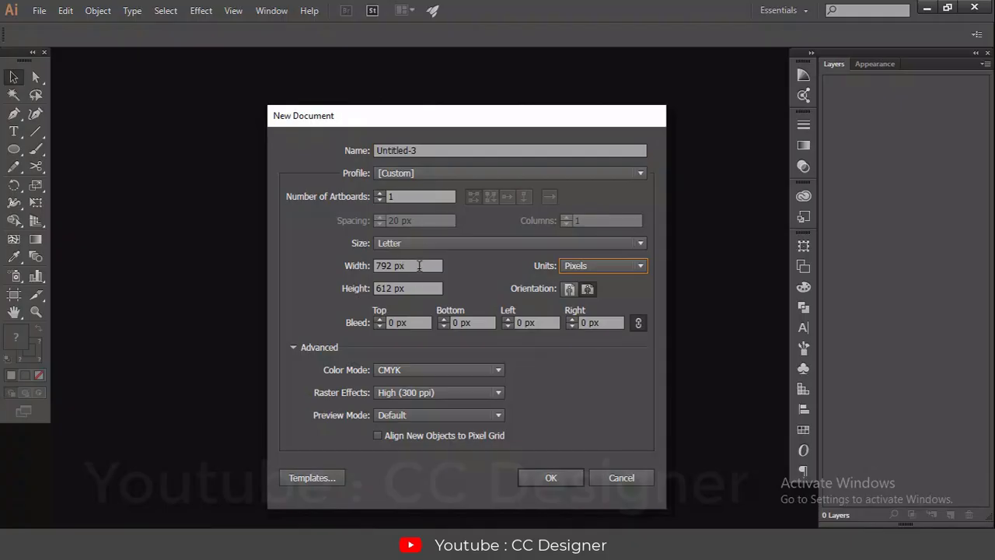
{"action": "left_click_drag", "start_coordinate": [419, 266], "coordinate": [276, 266]}
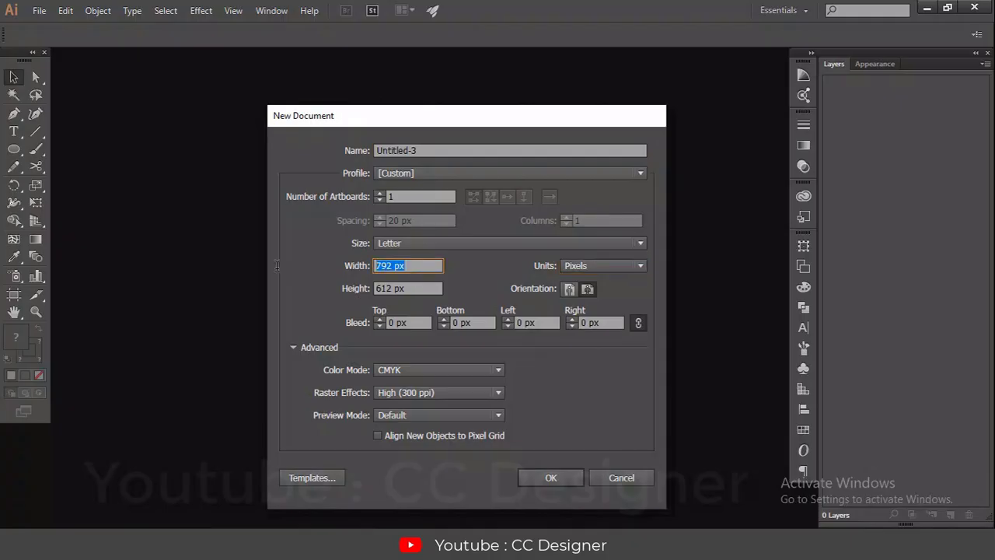
{"action": "type", "text": "1200"}
{"action": "key", "text": "Tab"}
{"action": "type", "text": "800"}
{"action": "left_click", "coordinate": [470, 370]}
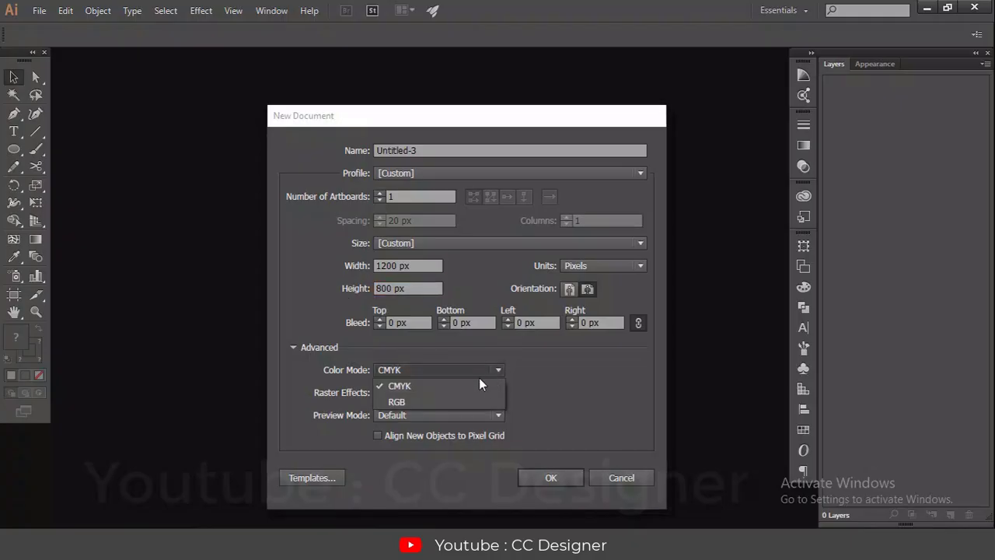
{"action": "left_click", "coordinate": [404, 399]}
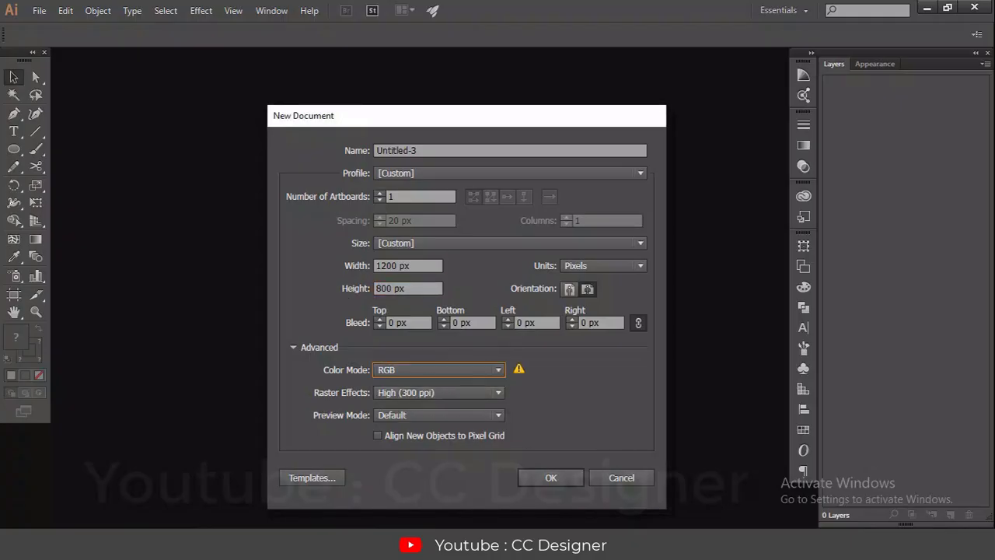
{"action": "left_click", "coordinate": [548, 479]}
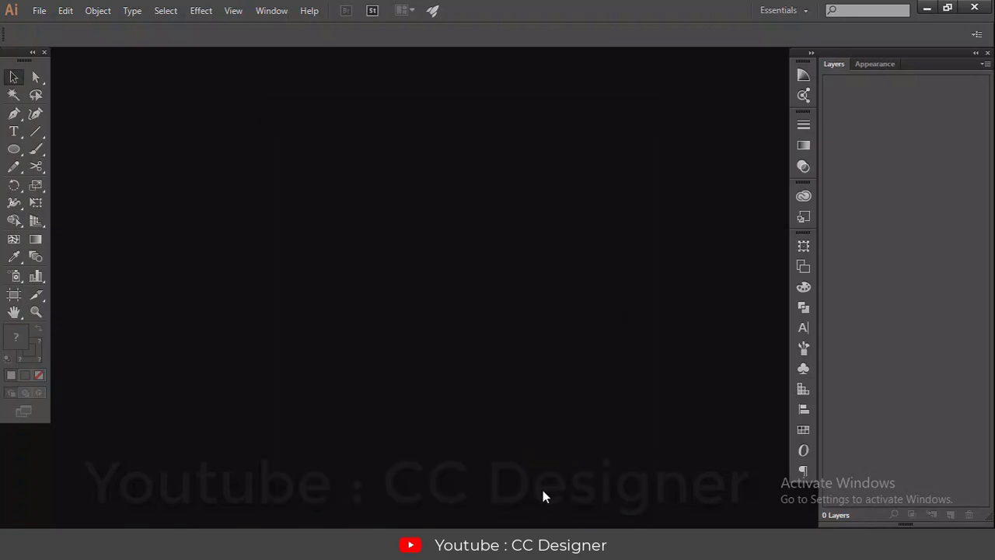
Draw two separate diagonal line segments on the artboard, one sloping down and one sloping up to its right
{"action": "left_click_drag", "start_coordinate": [36, 132], "coordinate": [72, 135]}
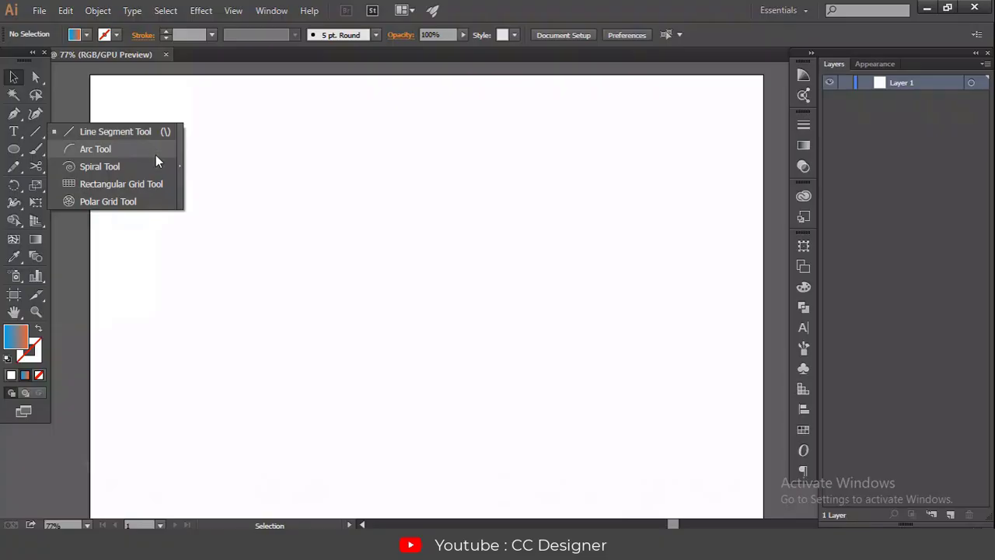
{"action": "left_click", "coordinate": [39, 131]}
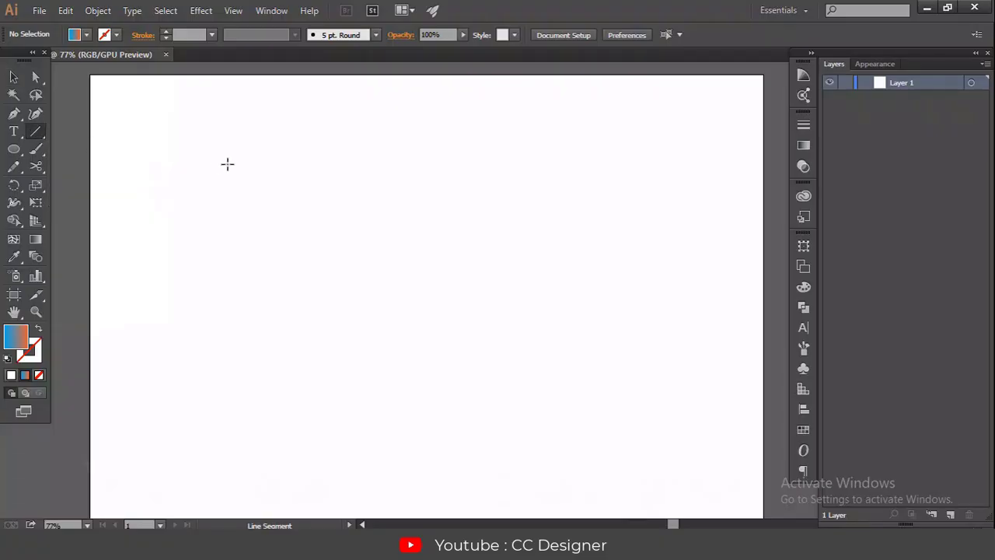
{"action": "left_click_drag", "start_coordinate": [207, 166], "coordinate": [390, 355]}
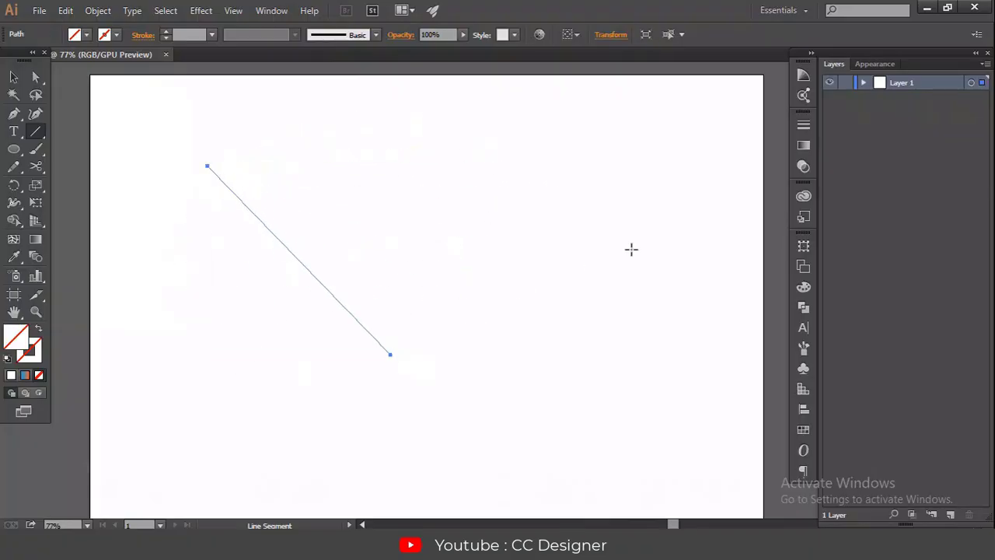
{"action": "left_click_drag", "start_coordinate": [440, 291], "coordinate": [539, 139]}
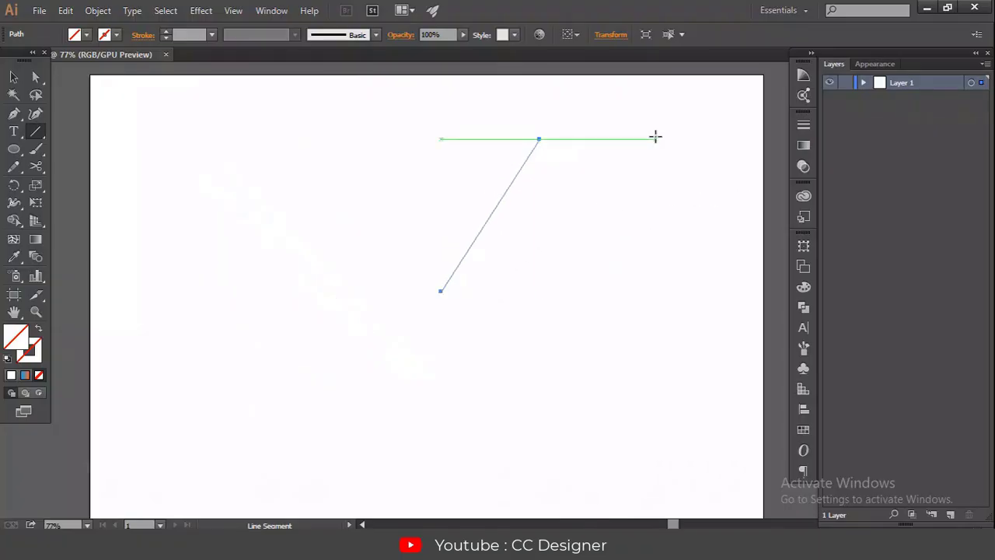
Examine the two strokeless lines by selecting both, deselecting them, and switching Outline view on and off
{"action": "left_click", "coordinate": [14, 77]}
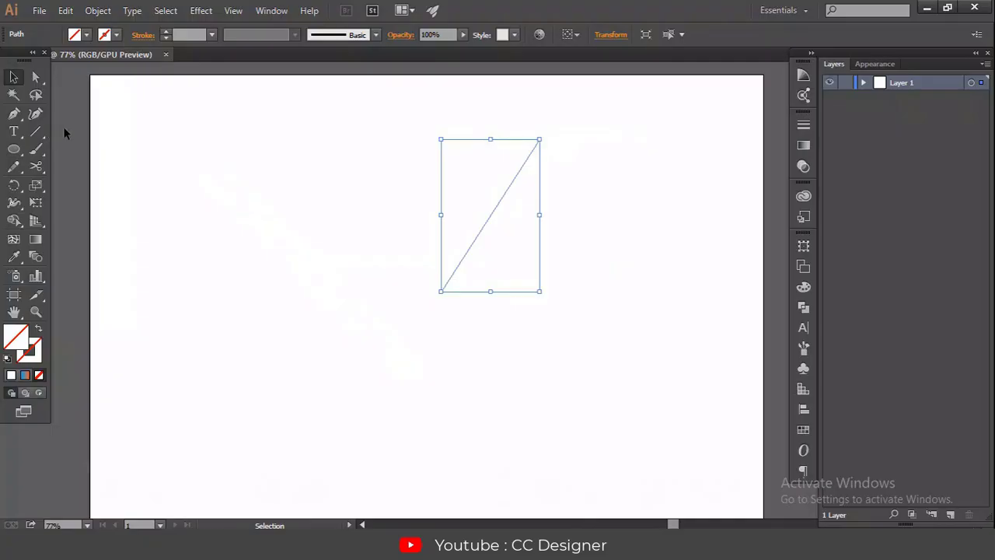
{"action": "key", "text": "Delete"}
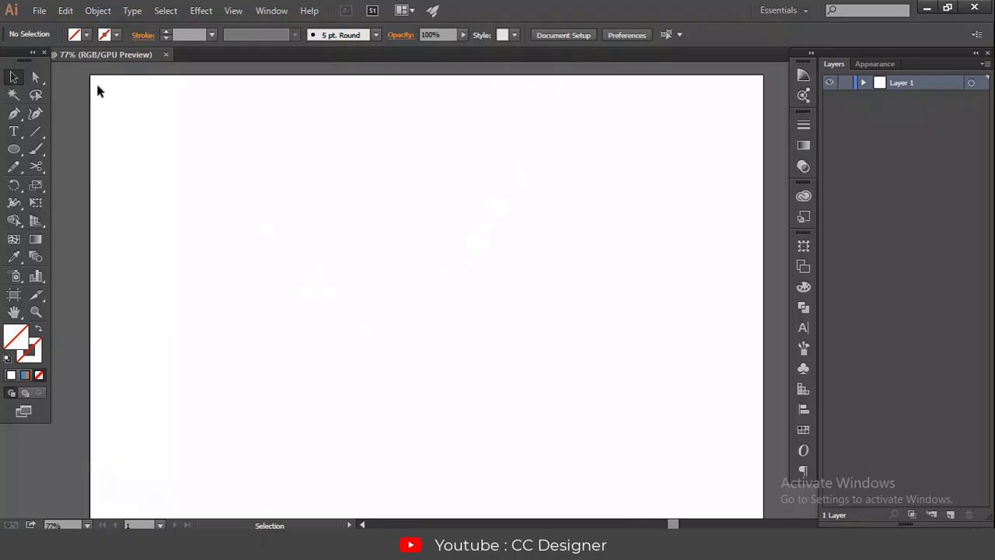
{"action": "left_click_drag", "start_coordinate": [97, 91], "coordinate": [665, 451]}
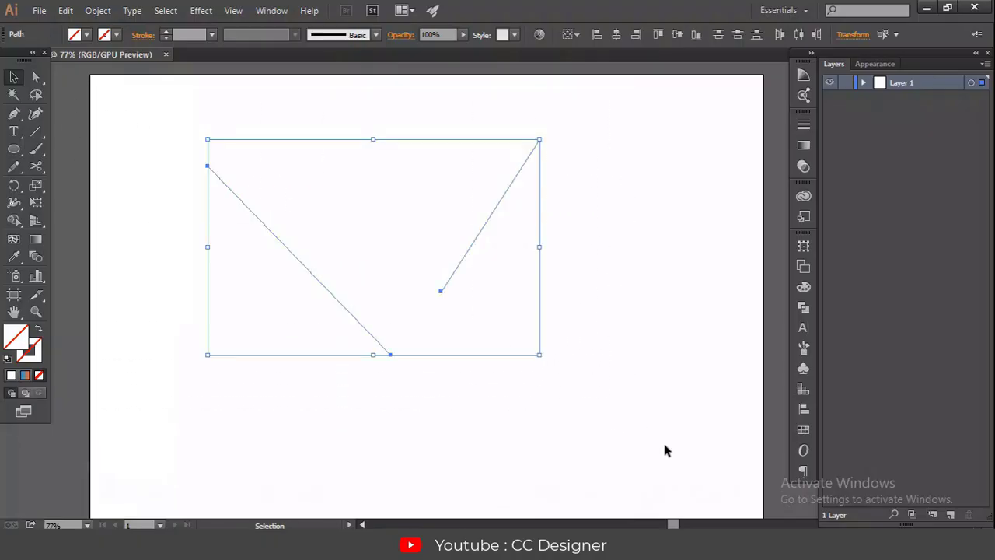
{"action": "key", "text": "Delete"}
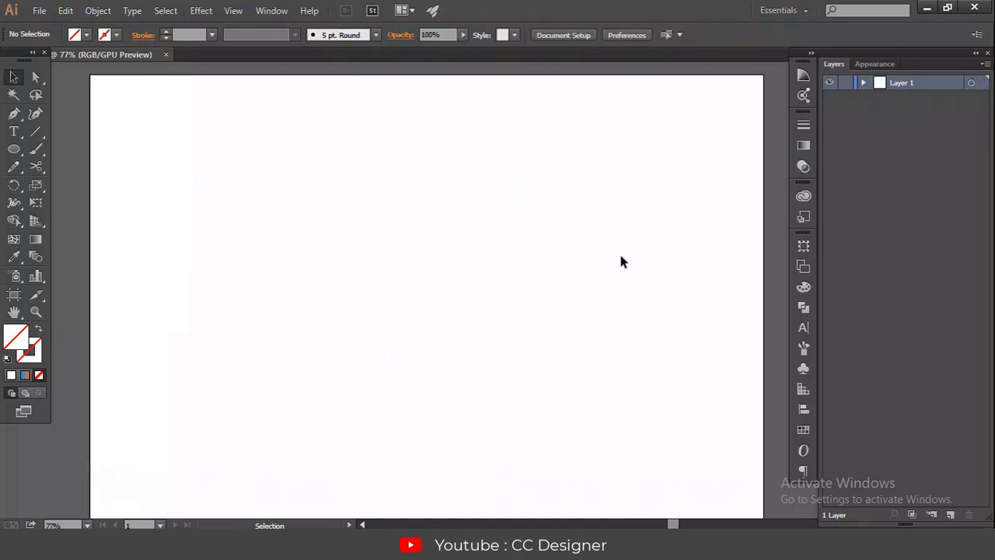
{"action": "key", "text": "ctrl+y"}
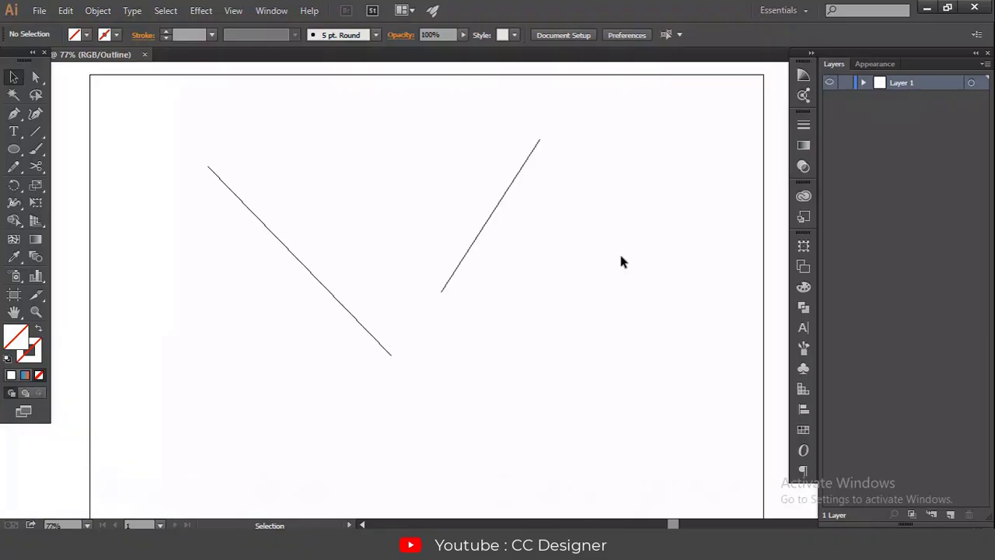
{"action": "key", "text": "ctrl+y"}
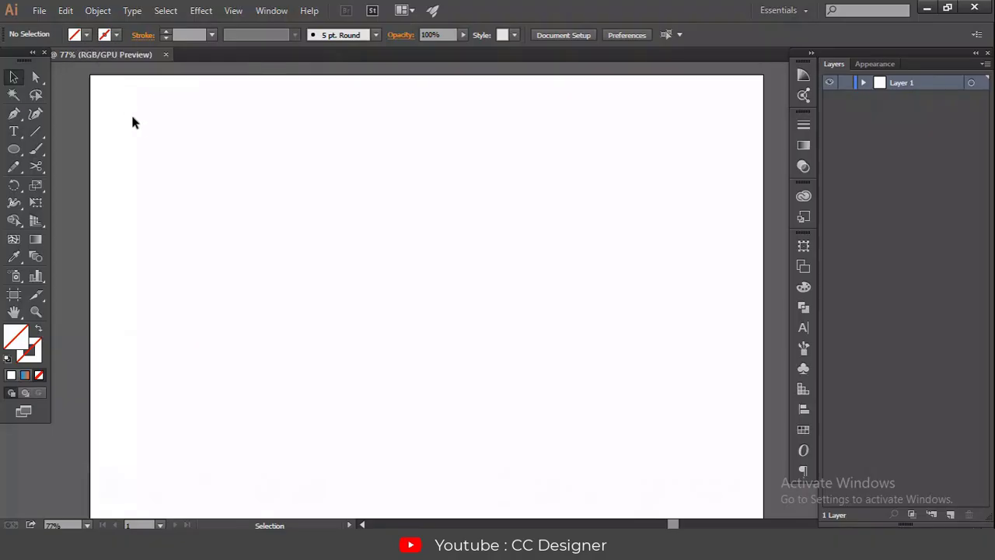
Select both diagonal lines, give them a black stroke, and deselect them
{"action": "left_click_drag", "start_coordinate": [140, 118], "coordinate": [645, 420]}
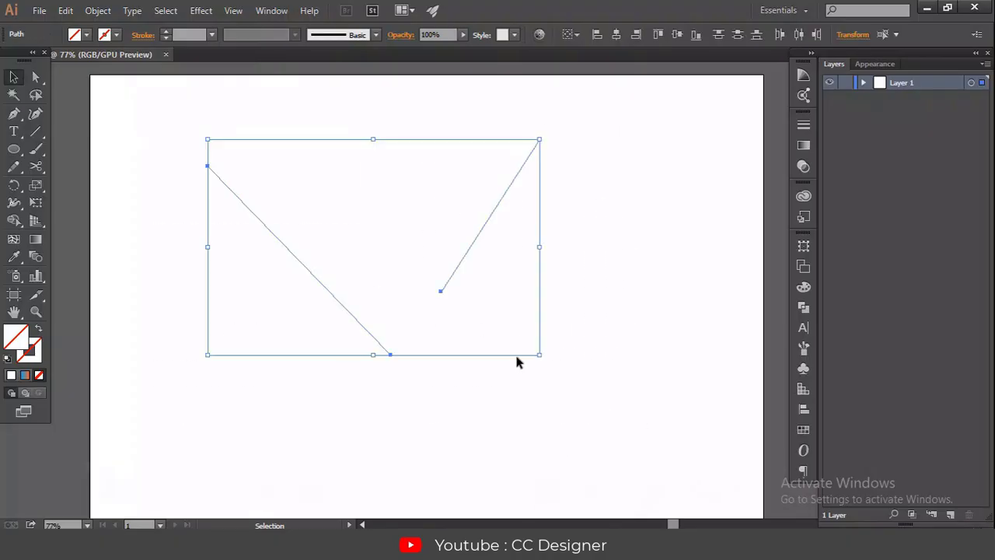
{"action": "left_click", "coordinate": [88, 37]}
{"action": "left_click", "coordinate": [40, 60]}
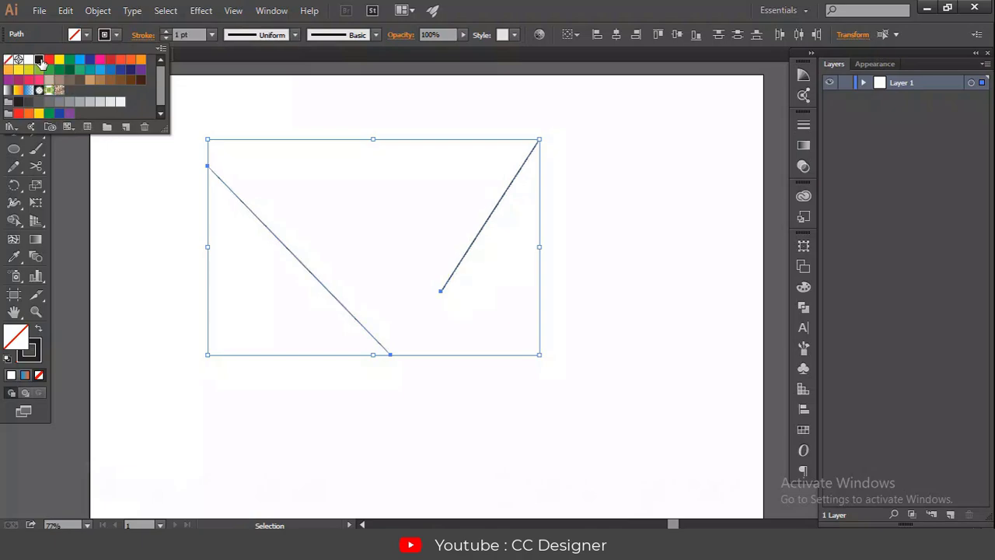
{"action": "left_click", "coordinate": [150, 227]}
{"action": "left_click", "coordinate": [152, 232]}
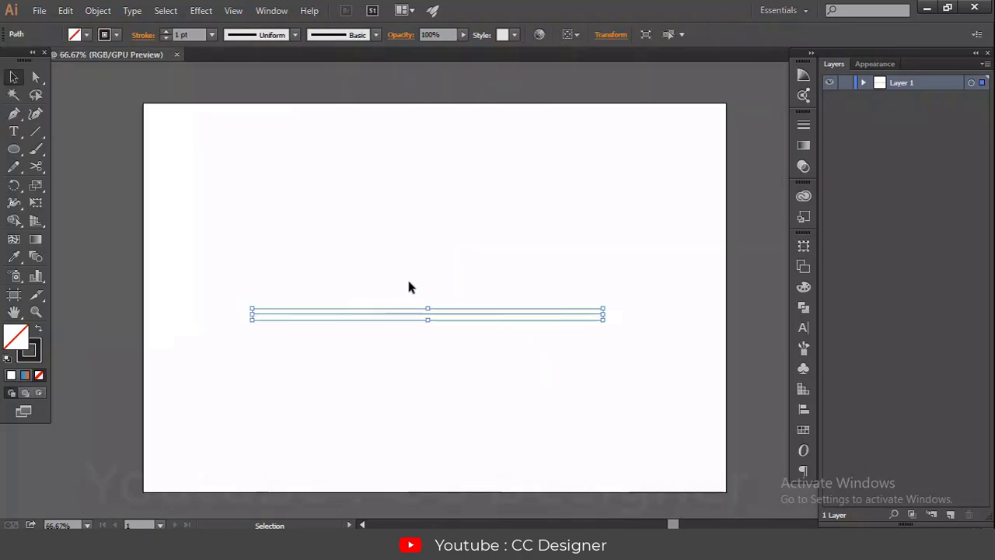
Set the horizontal line's stroke to 23 pt and apply the lens-shaped width profile that tapers at both ends
{"action": "left_click", "coordinate": [165, 32]}
{"action": "left_click", "coordinate": [165, 31]}
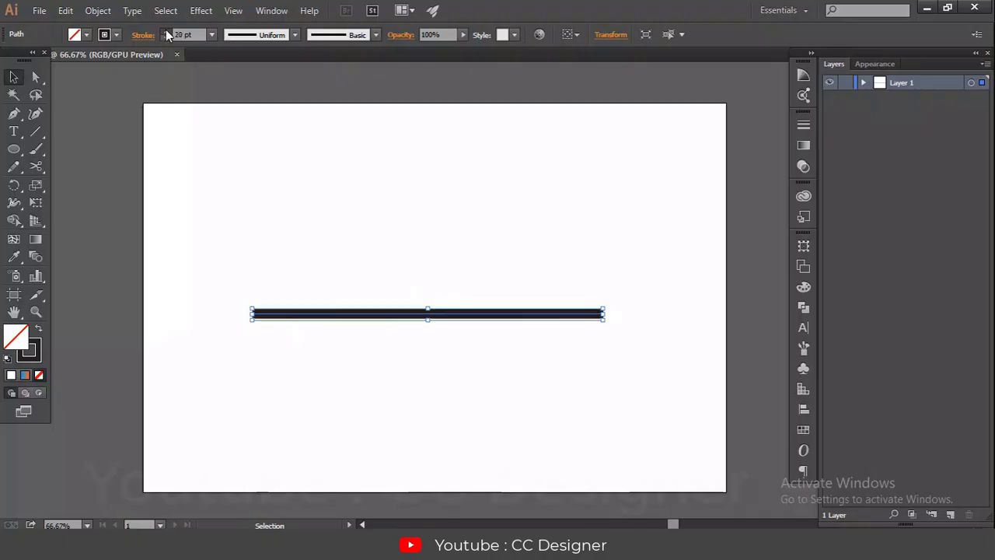
{"action": "left_click", "coordinate": [295, 35]}
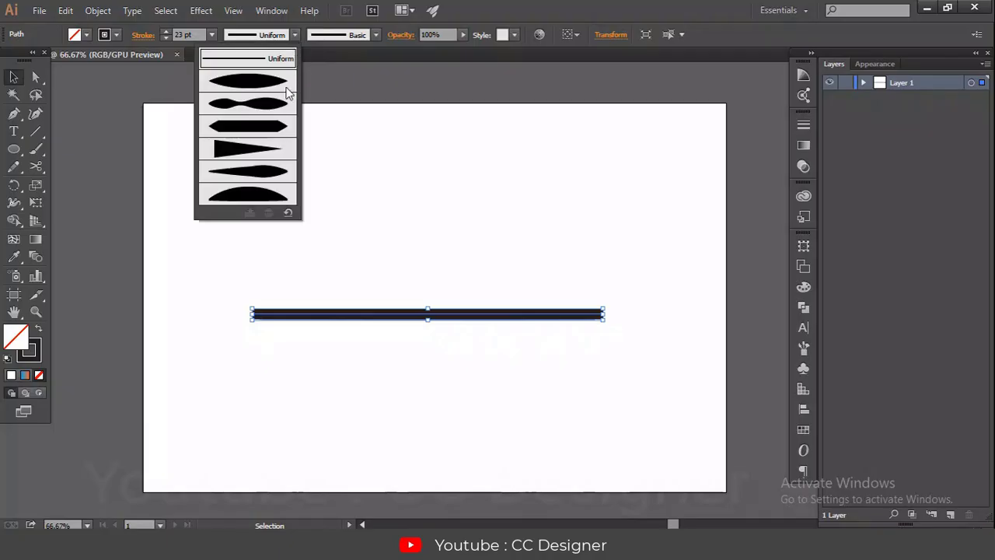
{"action": "left_click", "coordinate": [276, 85]}
{"action": "left_click", "coordinate": [392, 238]}
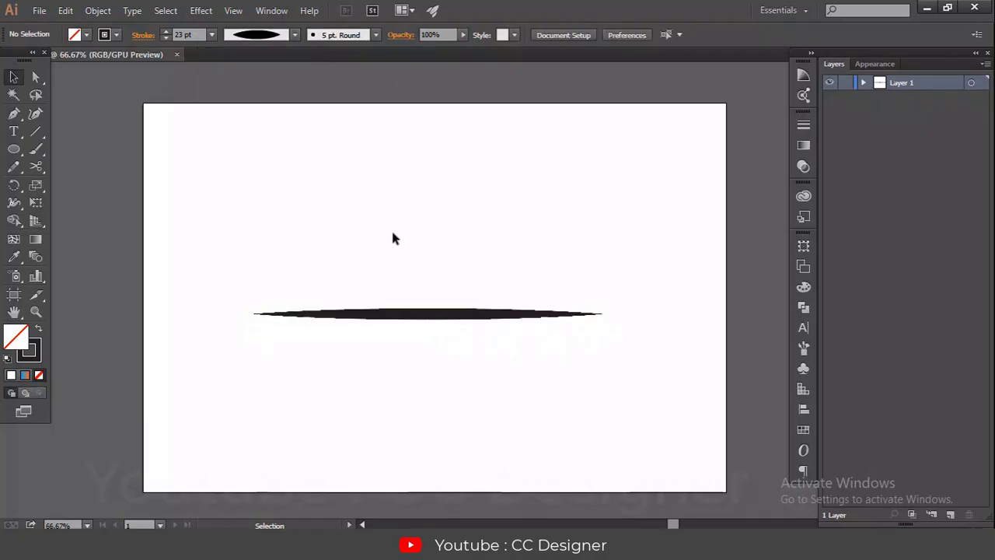
Delete the tapered horizontal line from the artboard
{"action": "left_click", "coordinate": [454, 318]}
{"action": "left_click_drag", "start_coordinate": [269, 246], "coordinate": [479, 428]}
{"action": "key", "text": "Delete"}
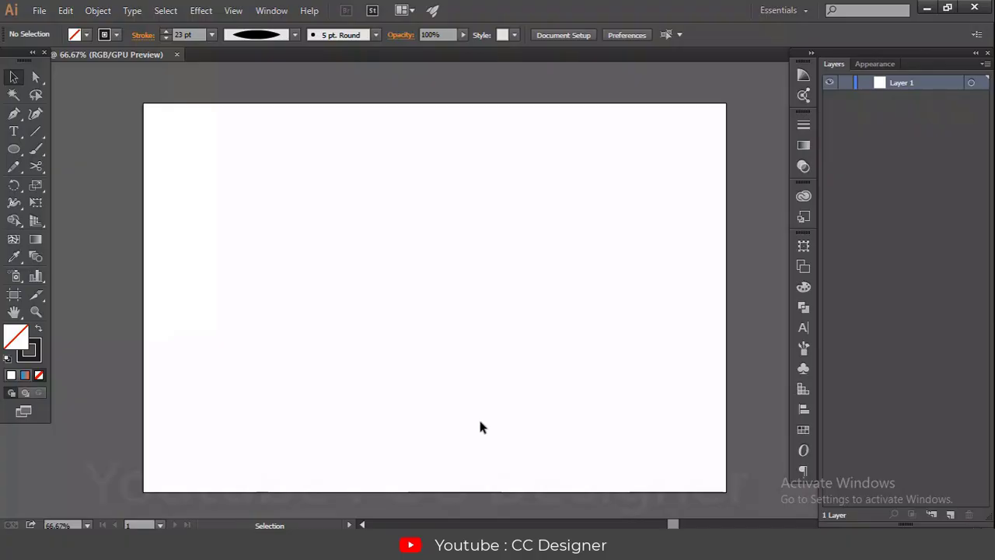
Reset the stroke settings for new lines to the Uniform width profile and 1 pt weight
{"action": "left_click", "coordinate": [41, 133]}
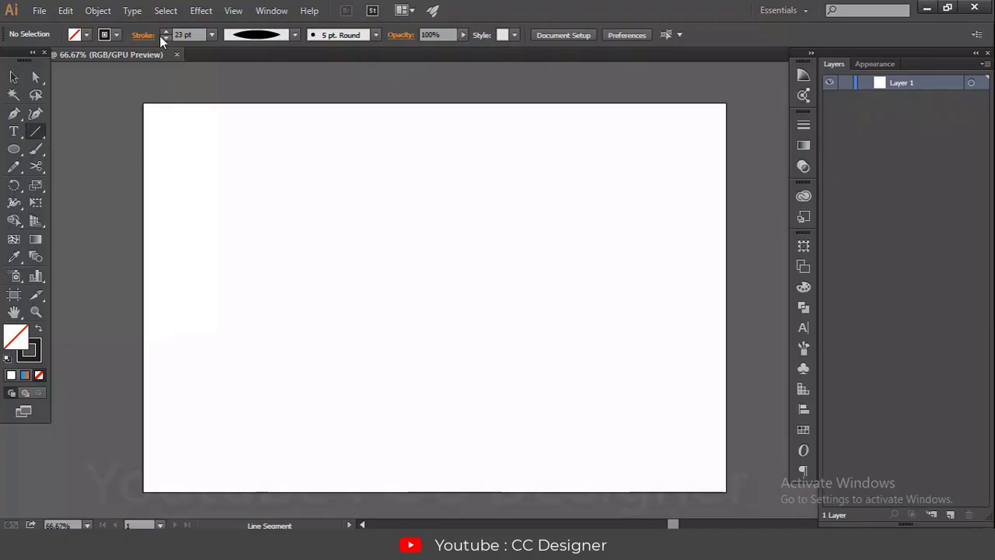
{"action": "left_click", "coordinate": [296, 35]}
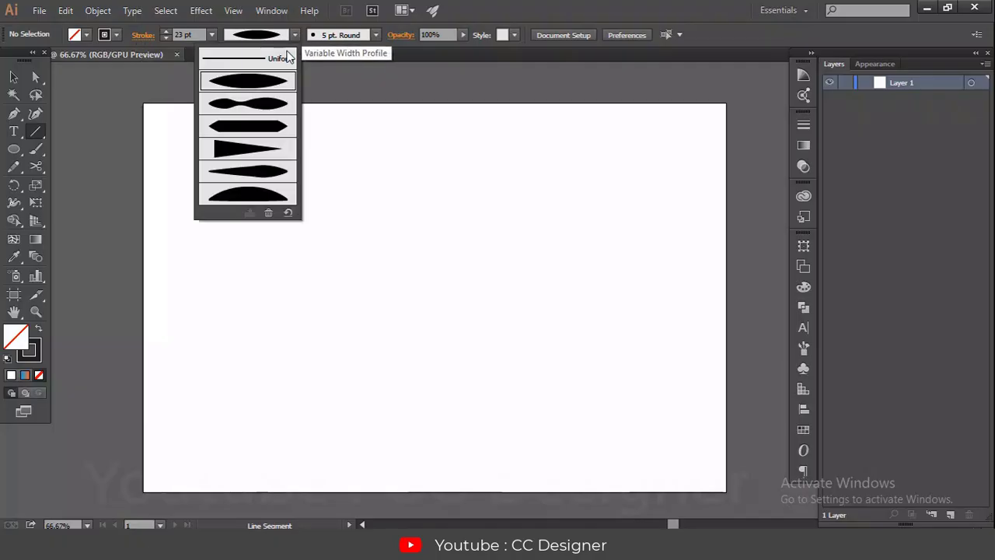
{"action": "left_click", "coordinate": [262, 51]}
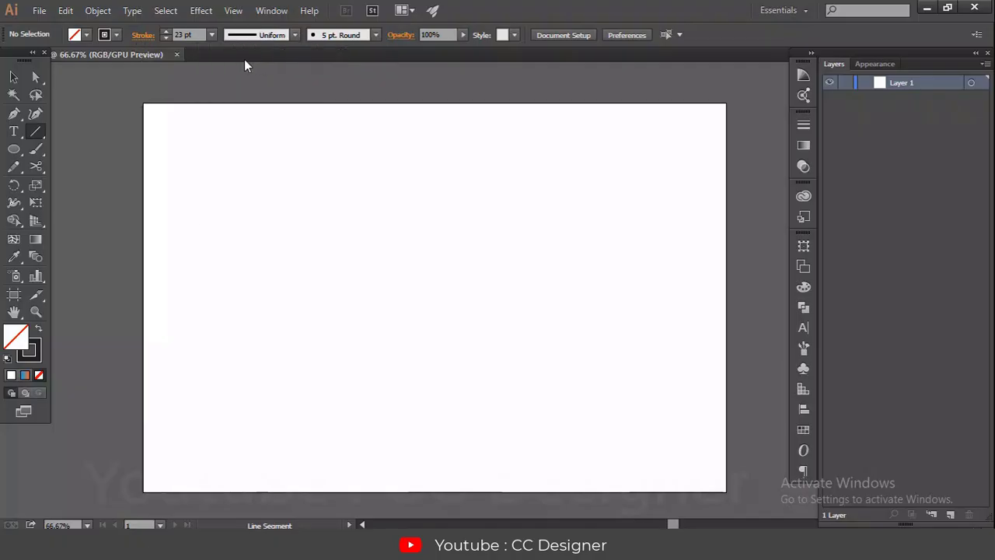
{"action": "double_click", "coordinate": [181, 35]}
{"action": "type", "text": "1"}
{"action": "left_click", "coordinate": [13, 76]}
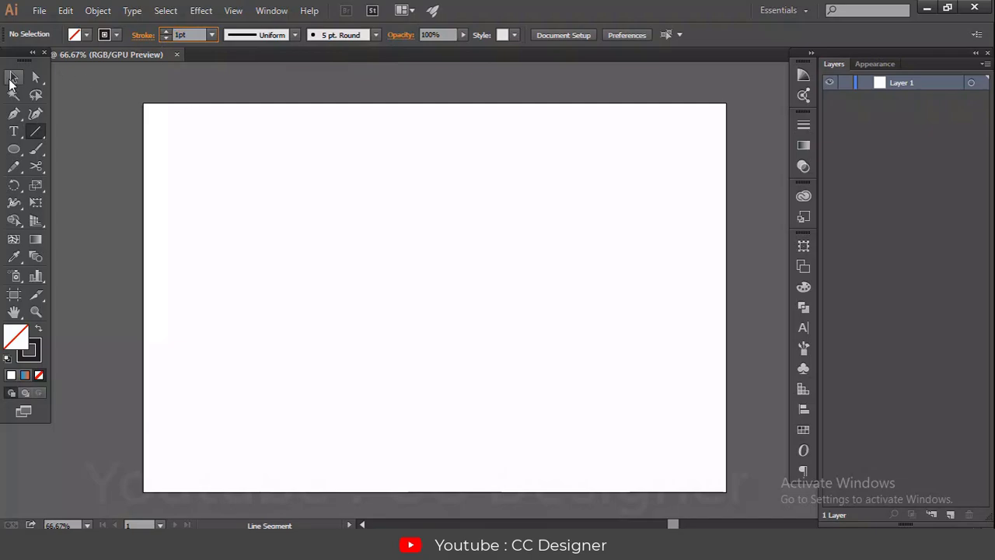
Draw a straight horizontal line segment across the upper part of the artboard and deselect it
{"action": "left_click", "coordinate": [35, 132]}
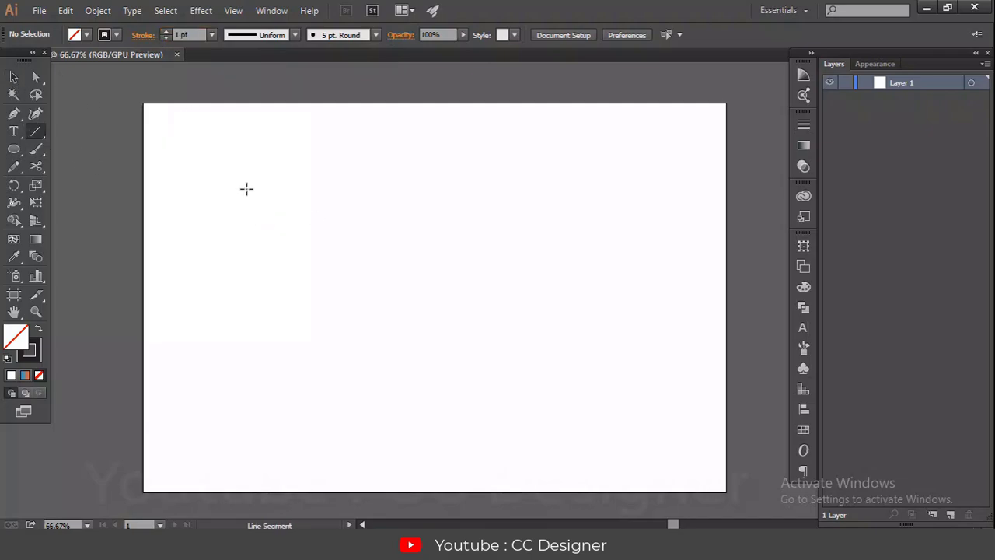
{"action": "left_click_drag", "start_coordinate": [246, 189], "coordinate": [592, 190]}
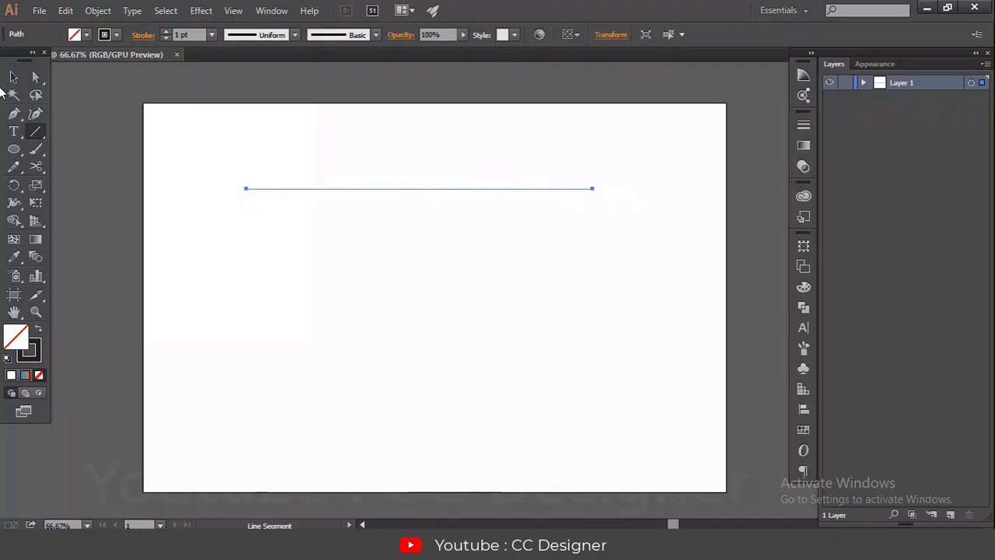
{"action": "left_click", "coordinate": [13, 78]}
{"action": "left_click", "coordinate": [269, 226]}
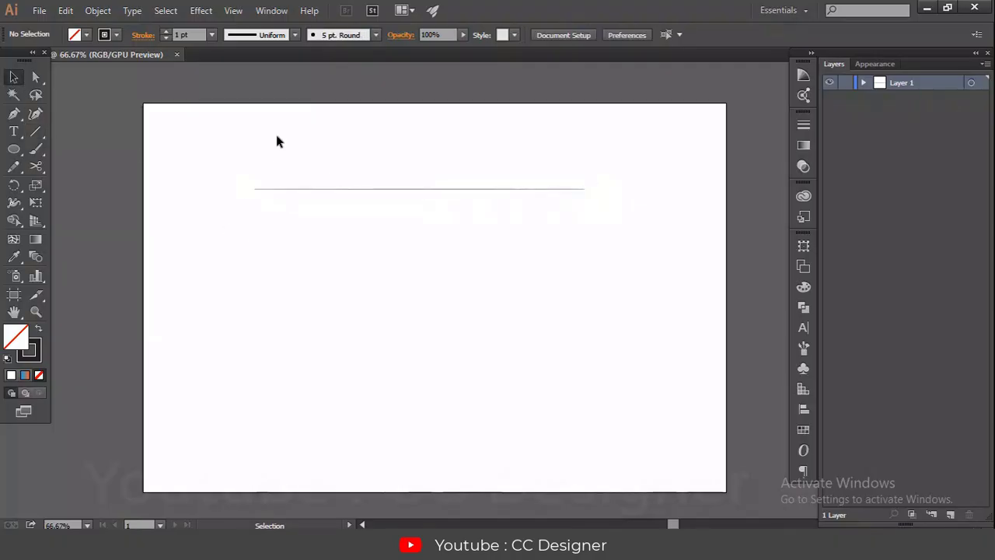
Duplicate the horizontal line, placing the copy a short distance straight below the original
{"action": "left_click_drag", "start_coordinate": [277, 136], "coordinate": [381, 225]}
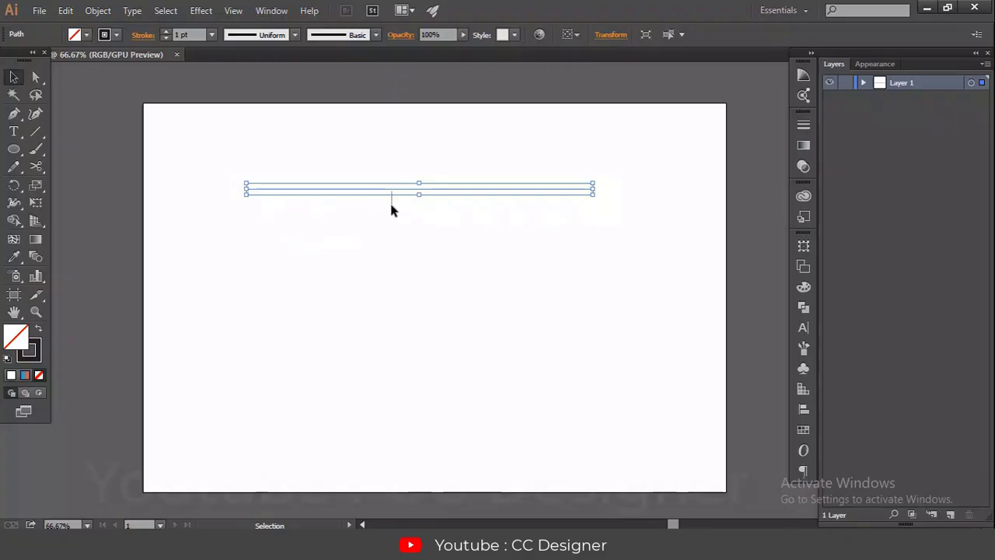
{"action": "left_click", "coordinate": [390, 196]}
{"action": "left_click_drag", "start_coordinate": [360, 164], "coordinate": [414, 226]}
{"action": "mouse_move", "coordinate": [394, 193]}
{"action": "left_mouse_down"}
{"action": "mouse_move", "coordinate": [400, 220]}
{"action": "mouse_move", "coordinate": [364, 225]}
{"action": "mouse_move", "coordinate": [461, 215]}
{"action": "mouse_move", "coordinate": [346, 225]}
{"action": "mouse_move", "coordinate": [451, 224]}
{"action": "mouse_move", "coordinate": [375, 227]}
{"action": "mouse_move", "coordinate": [389, 229]}
{"action": "mouse_move", "coordinate": [386, 210]}
{"action": "mouse_move", "coordinate": [394, 213]}
{"action": "left_mouse_up"}
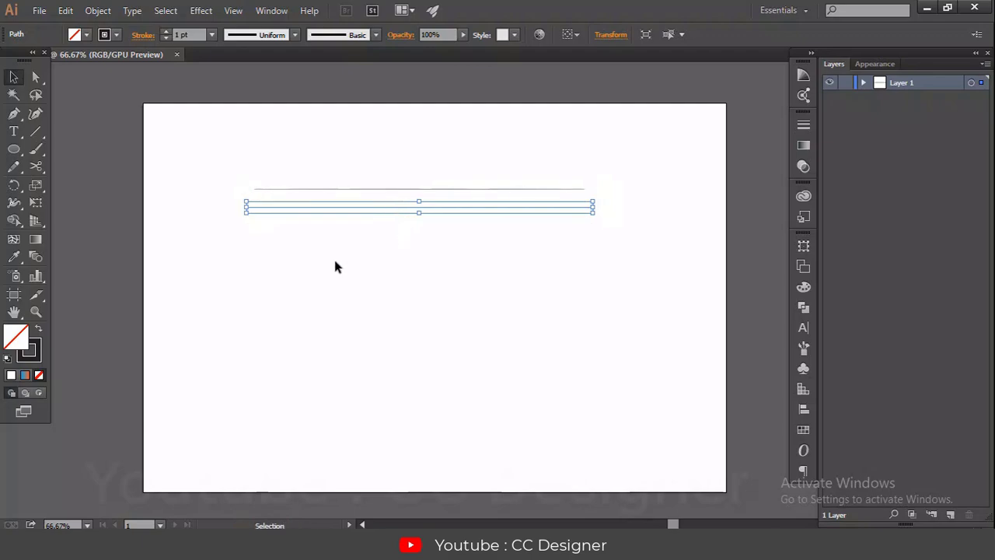
Repeat the last duplication three times to add more evenly spaced horizontal lines below
{"action": "key", "text": "ctrl+d"}
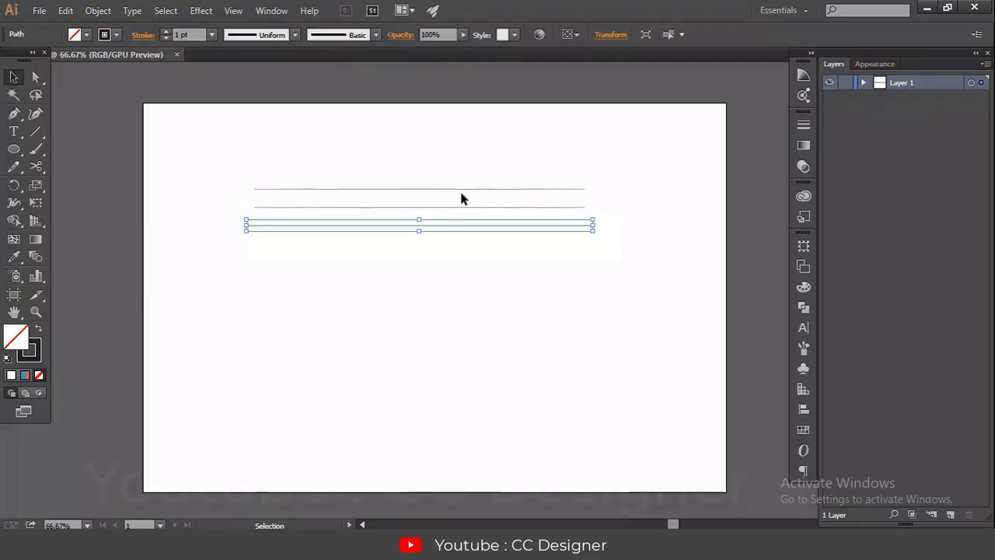
{"action": "key", "text": "ctrl+d"}
{"action": "key", "text": "ctrl+d"}
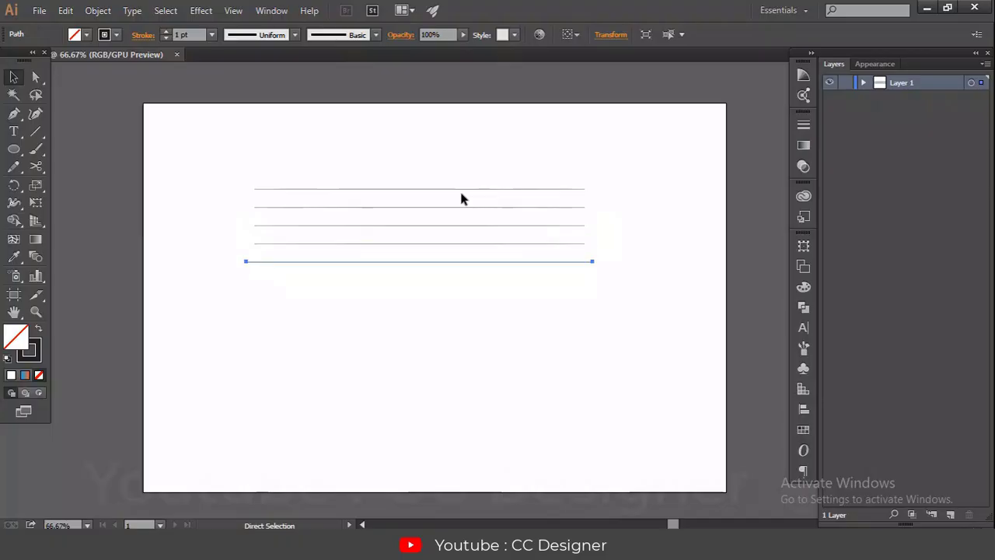
Repeat the line duplication nine more times to continue the evenly spaced horizontal lines down the artboard
{"action": "key", "text": "ctrl+d"}
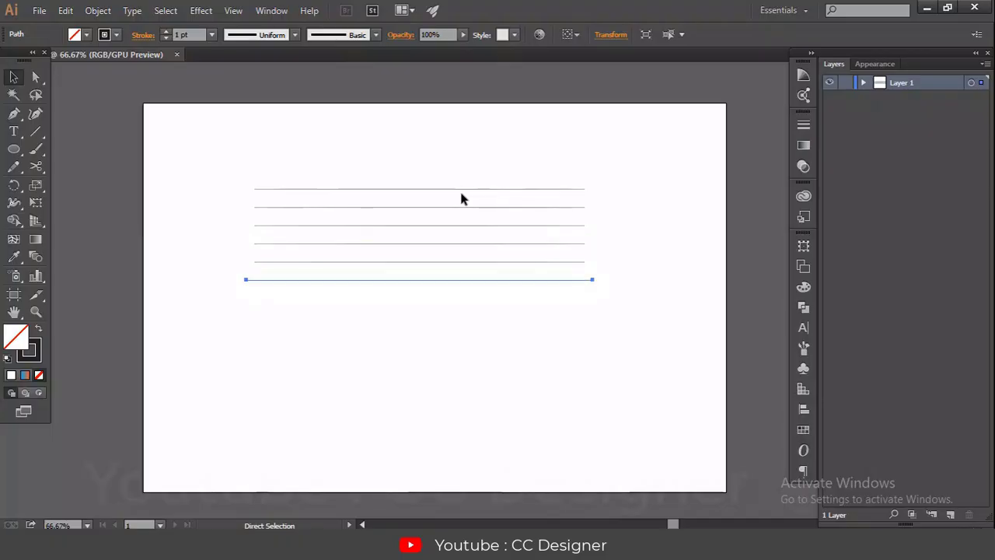
{"action": "key", "text": "ctrl+d"}
{"action": "key", "text": "ctrl+d"}
{"action": "key", "text": "ctrl+d"}
{"action": "key", "text": "ctrl+d"}
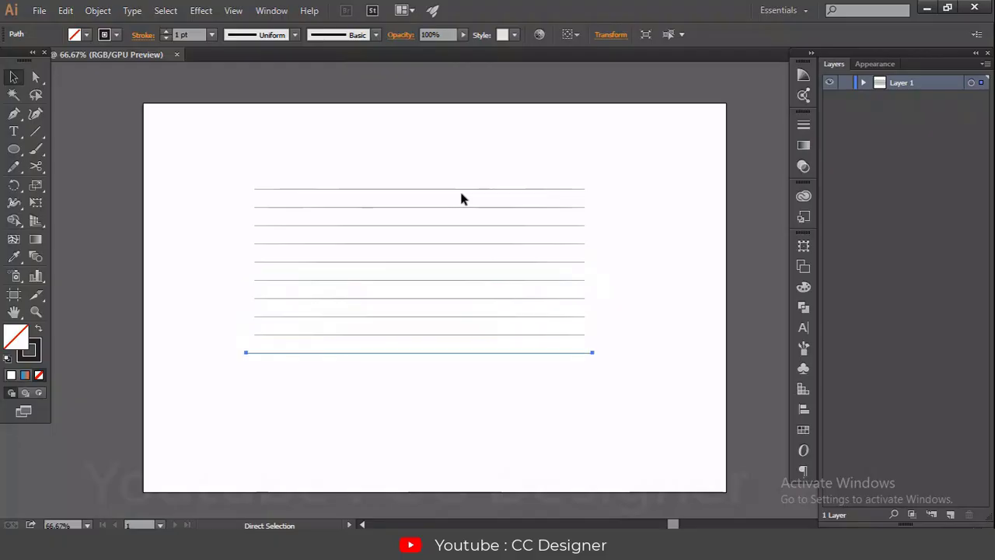
{"action": "key", "text": "ctrl+d"}
{"action": "key", "text": "ctrl+d"}
{"action": "key", "text": "ctrl+d"}
{"action": "key", "text": "ctrl+d"}
Select all the horizontal lines and create a copy of them rotated by 90 degrees
{"action": "left_click_drag", "start_coordinate": [206, 131], "coordinate": [519, 482]}
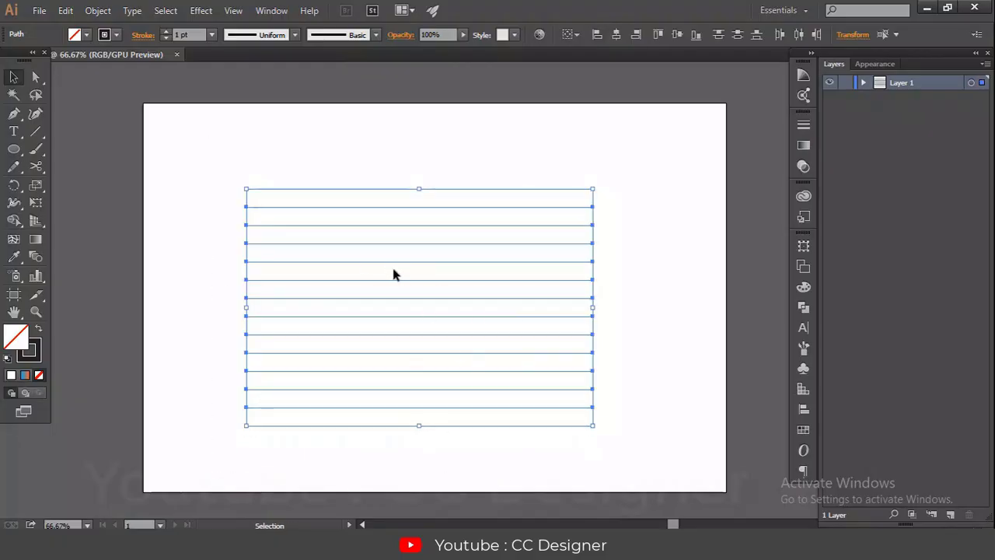
{"action": "right_click", "coordinate": [437, 281]}
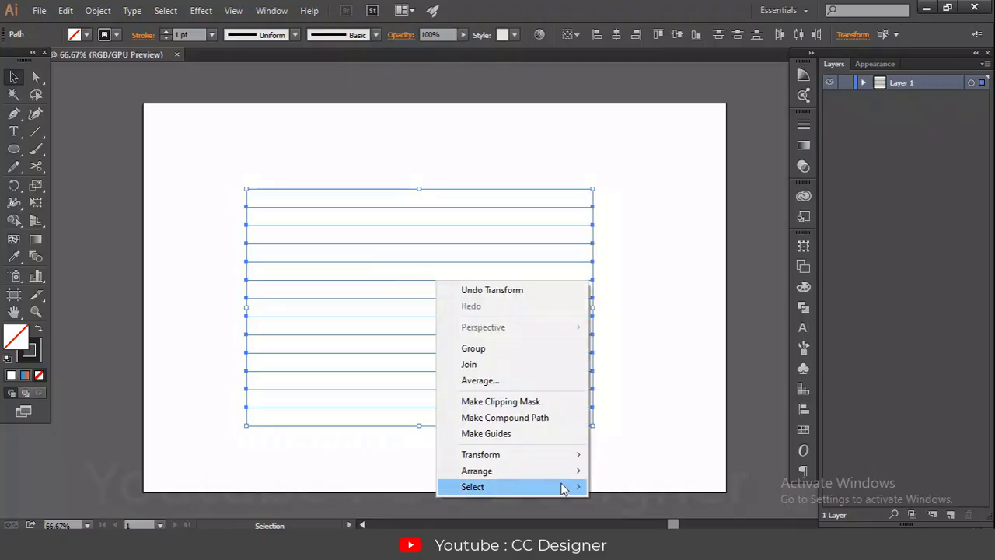
{"action": "mouse_move", "coordinate": [563, 477]}
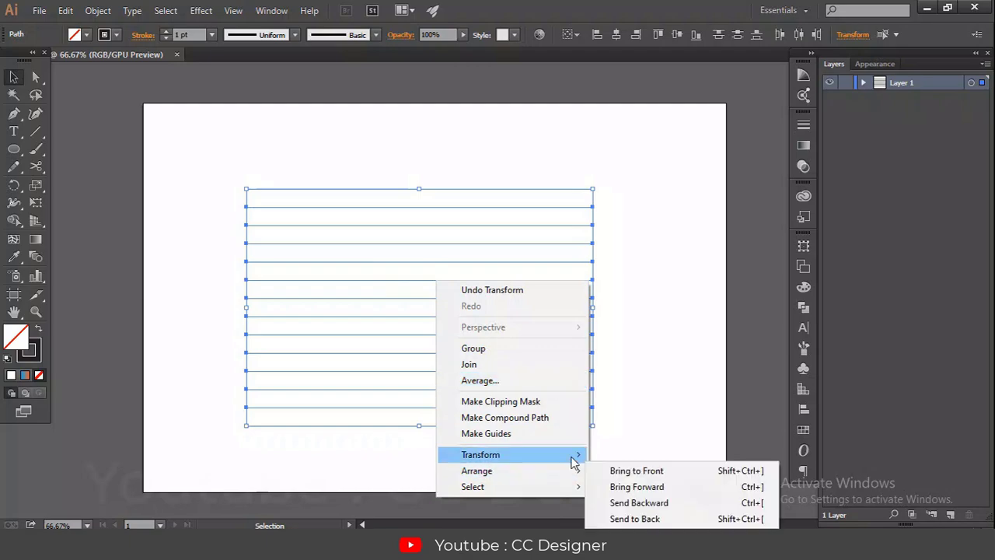
{"action": "left_click", "coordinate": [621, 363]}
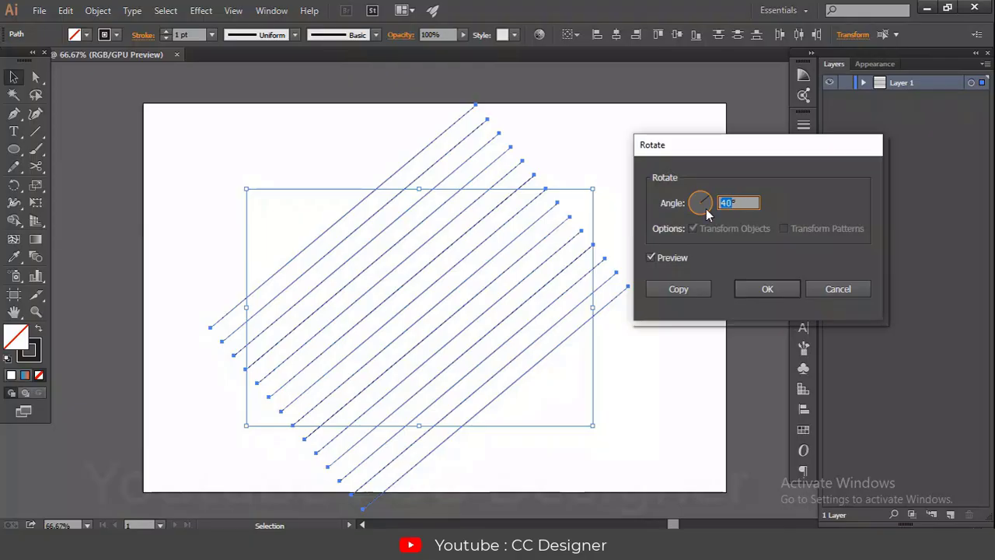
{"action": "type", "text": "90"}
{"action": "left_click", "coordinate": [682, 289]}
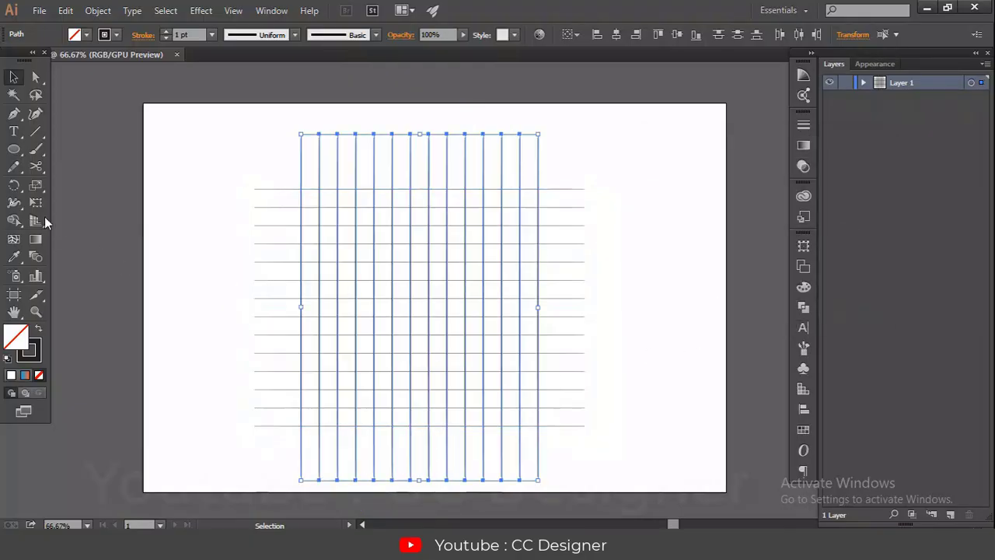
Group all the horizontal and vertical lines into one grid and shift it slightly to the left on the artboard
{"action": "left_click_drag", "start_coordinate": [185, 132], "coordinate": [657, 485]}
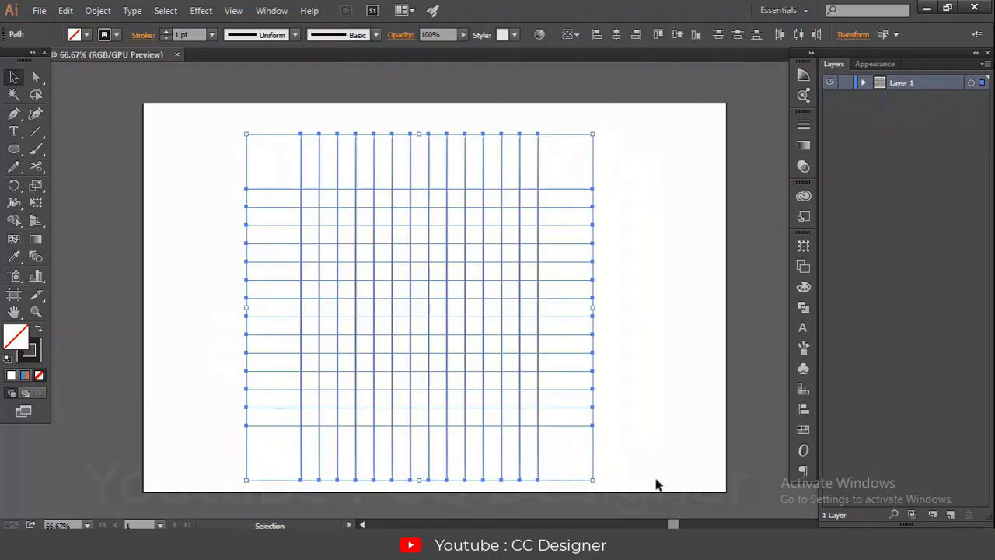
{"action": "key", "text": "ctrl+g"}
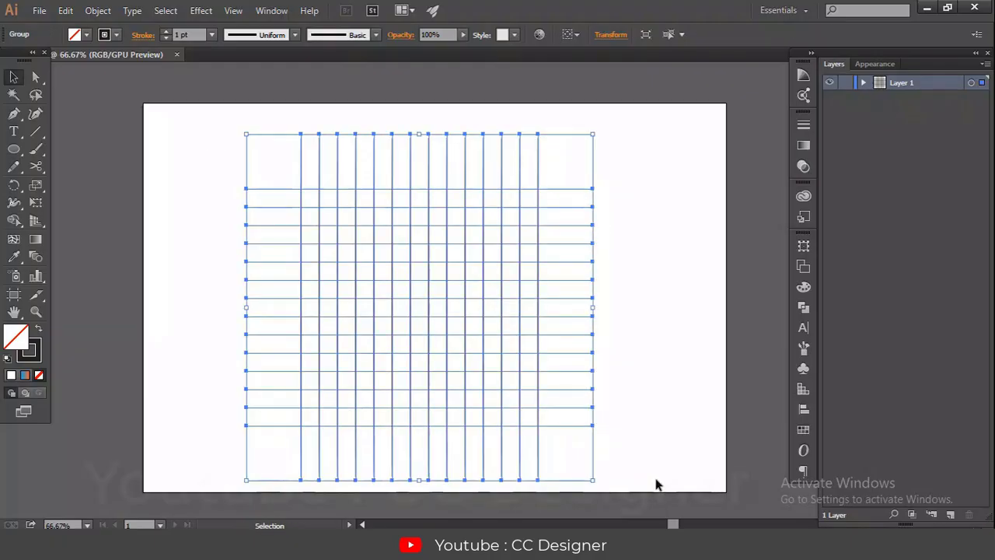
{"action": "left_click", "coordinate": [657, 484]}
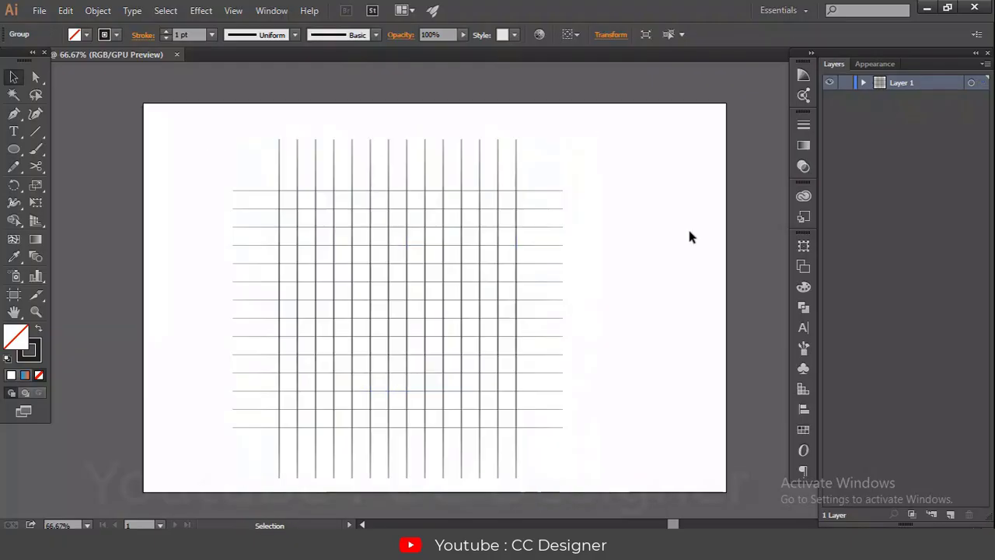
{"action": "left_click", "coordinate": [334, 210]}
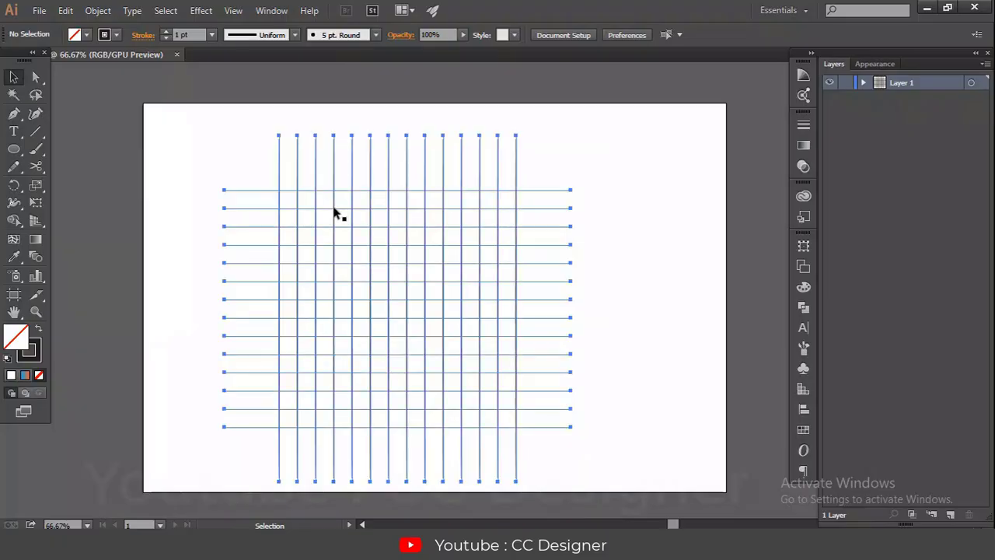
Set the grid group's stroke weight to 2 pt and rotate the grid about 45 degrees into a diamond orientation
{"action": "left_click_drag", "start_coordinate": [166, 124], "coordinate": [699, 489]}
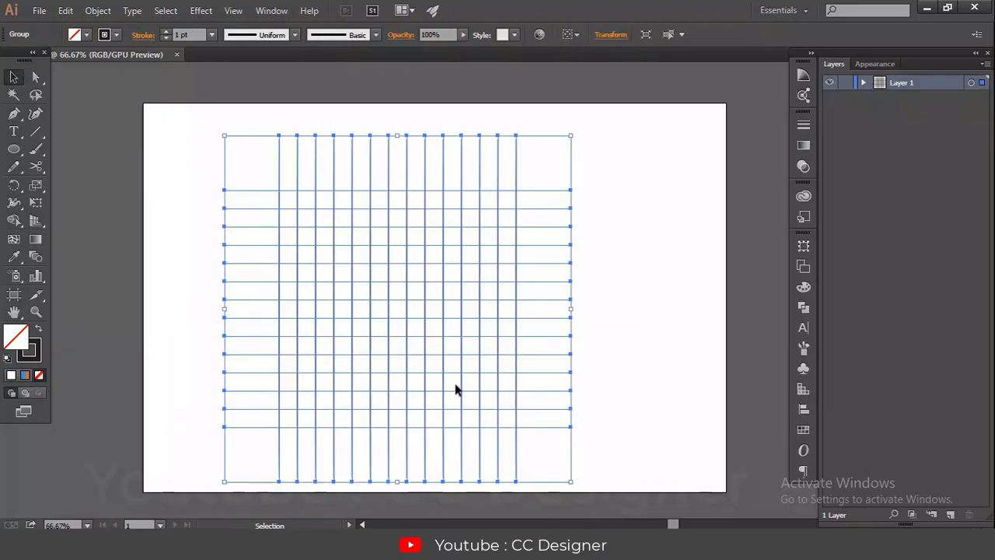
{"action": "left_click", "coordinate": [167, 31]}
{"action": "left_click", "coordinate": [167, 31]}
{"action": "left_click", "coordinate": [166, 31]}
{"action": "left_click", "coordinate": [271, 223]}
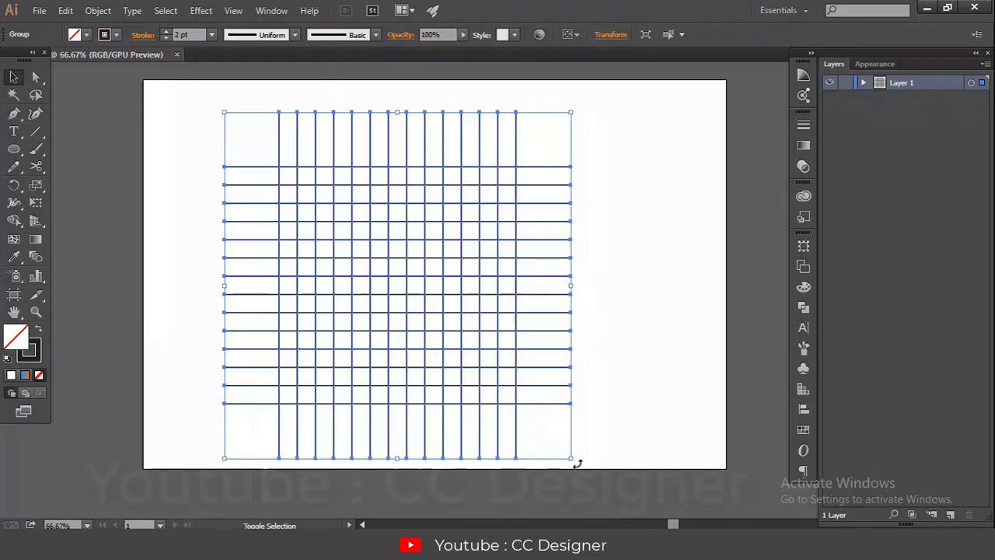
{"action": "left_click_drag", "start_coordinate": [577, 464], "coordinate": [598, 364]}
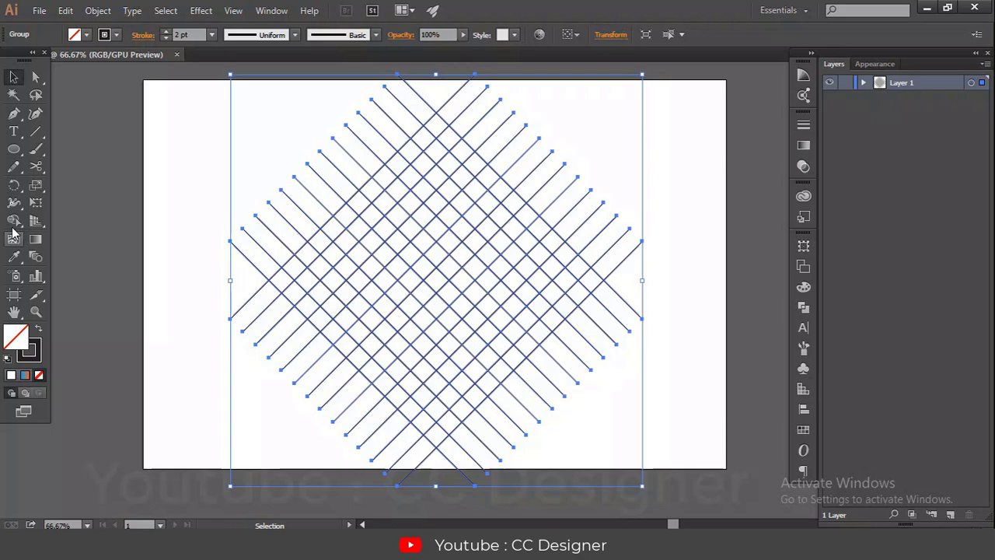
With Shape Builder, merge the grid's upper-right diagonal row of cells into one strip and fill it black
{"action": "left_click_drag", "start_coordinate": [12, 220], "coordinate": [58, 224]}
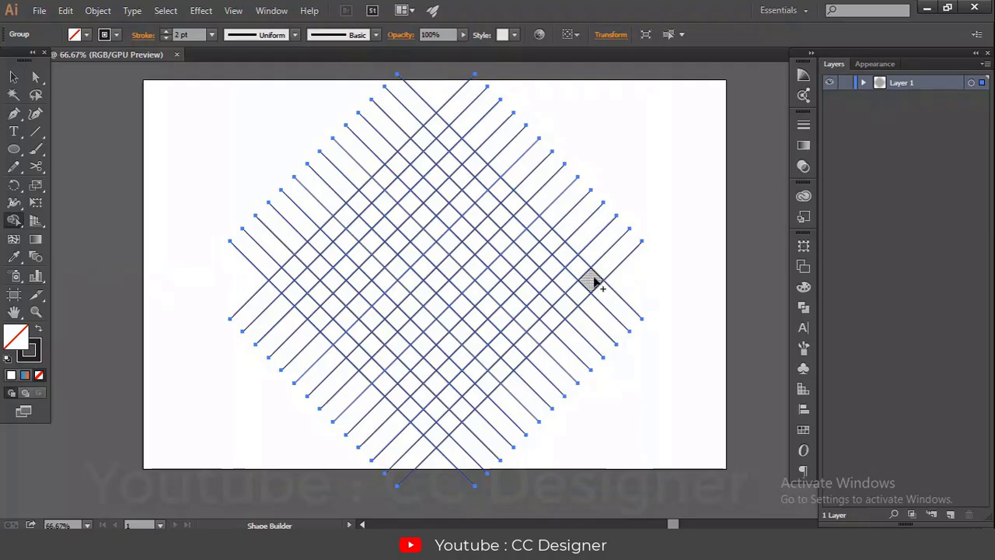
{"action": "left_click_drag", "start_coordinate": [592, 281], "coordinate": [440, 135]}
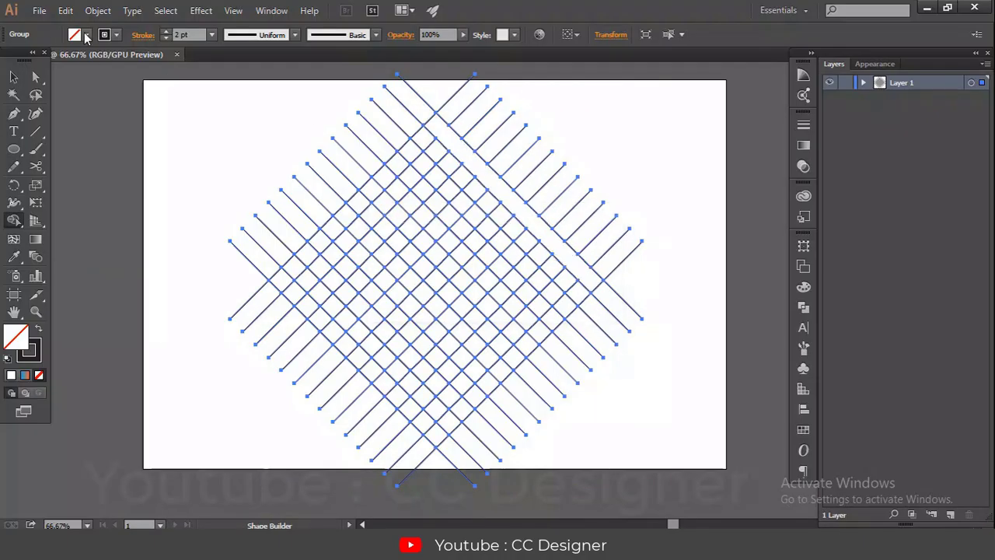
{"action": "left_click", "coordinate": [86, 35]}
{"action": "left_click", "coordinate": [39, 60]}
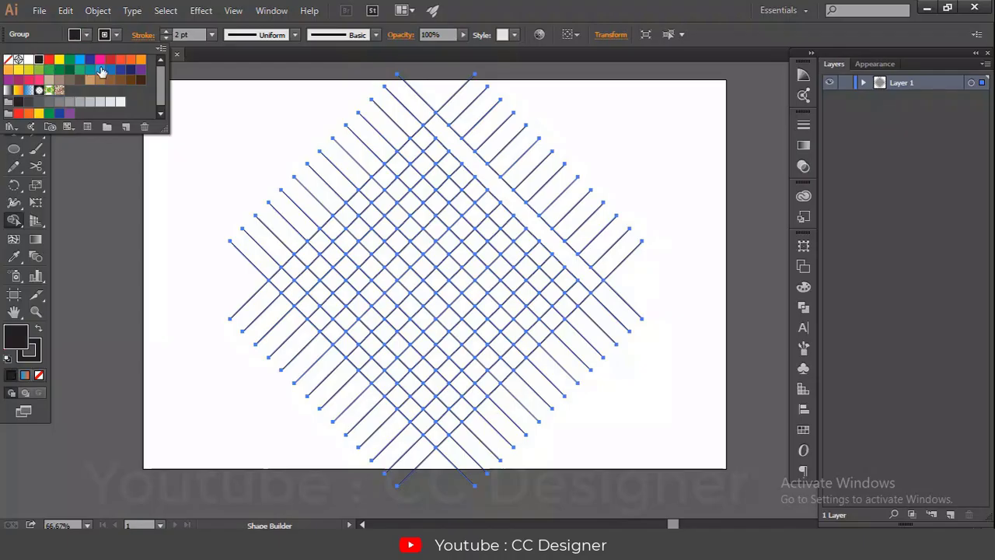
{"action": "left_click", "coordinate": [562, 254]}
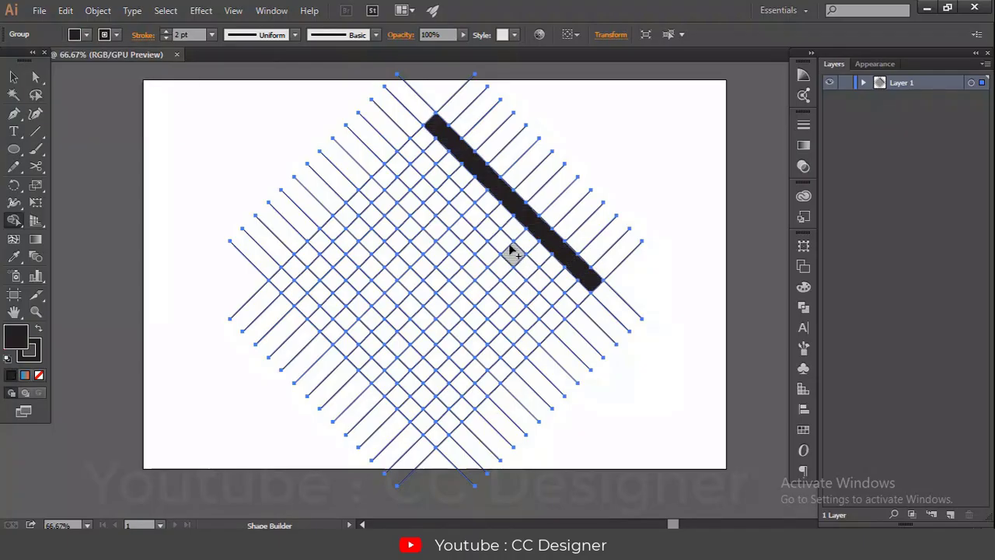
Fill the merged strip red and extend it through the grid cells into one continuous angular spiral band with Shape Builder
{"action": "left_click", "coordinate": [87, 35]}
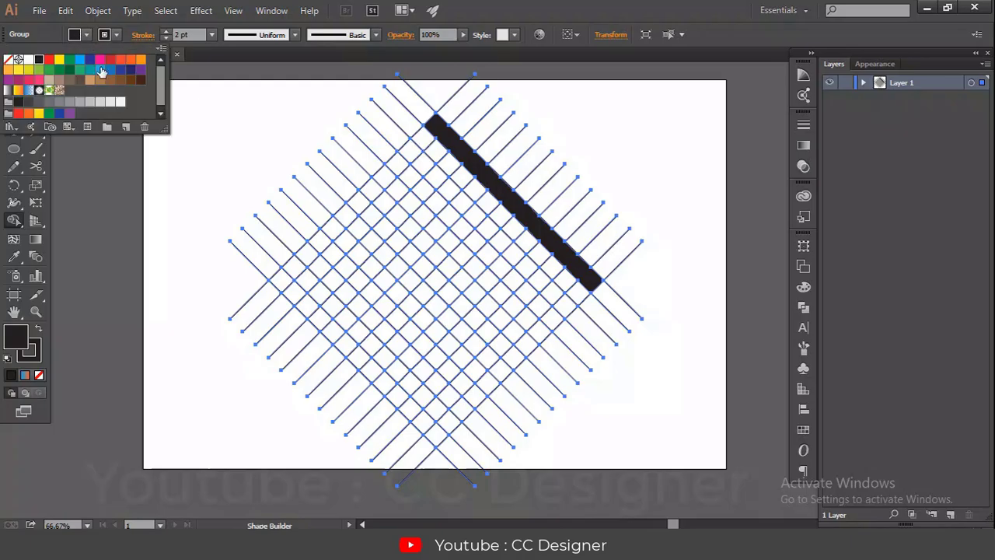
{"action": "left_click", "coordinate": [110, 59]}
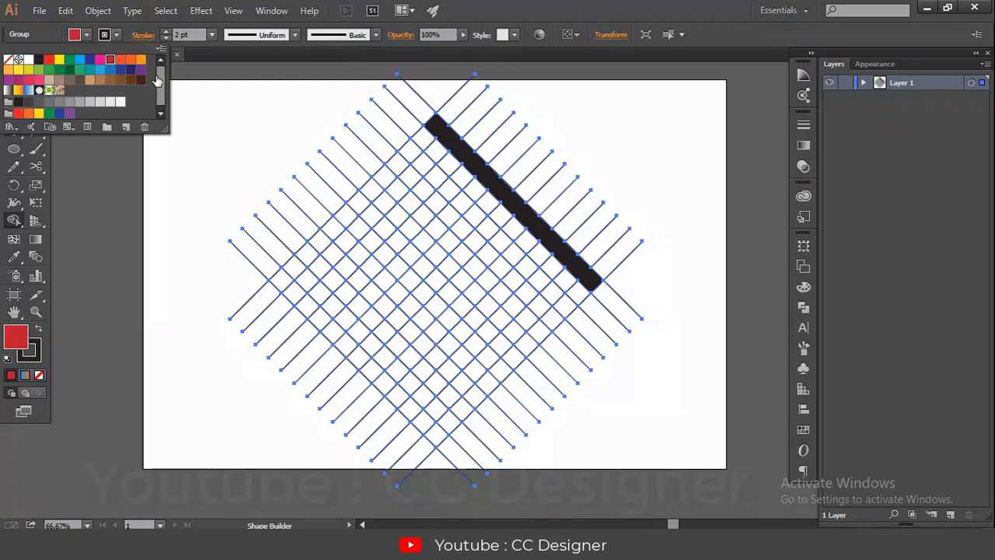
{"action": "left_click", "coordinate": [528, 214]}
{"action": "left_click", "coordinate": [535, 226]}
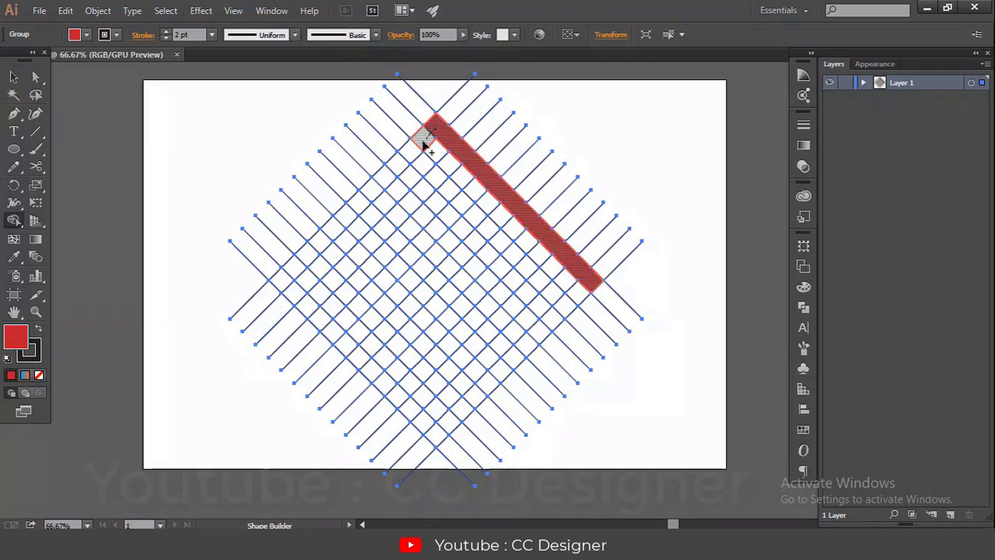
{"action": "mouse_move", "coordinate": [429, 134]}
{"action": "left_mouse_down"}
{"action": "mouse_move", "coordinate": [280, 283]}
{"action": "mouse_move", "coordinate": [385, 395]}
{"action": "mouse_move", "coordinate": [382, 384]}
{"action": "mouse_move", "coordinate": [440, 323]}
{"action": "mouse_move", "coordinate": [498, 367]}
{"action": "mouse_move", "coordinate": [541, 333]}
{"action": "mouse_move", "coordinate": [448, 242]}
{"action": "mouse_move", "coordinate": [378, 286]}
{"action": "left_mouse_up"}
Ungroup the grid and red band with the Selection tool, and deselect everything
{"action": "left_click", "coordinate": [16, 78]}
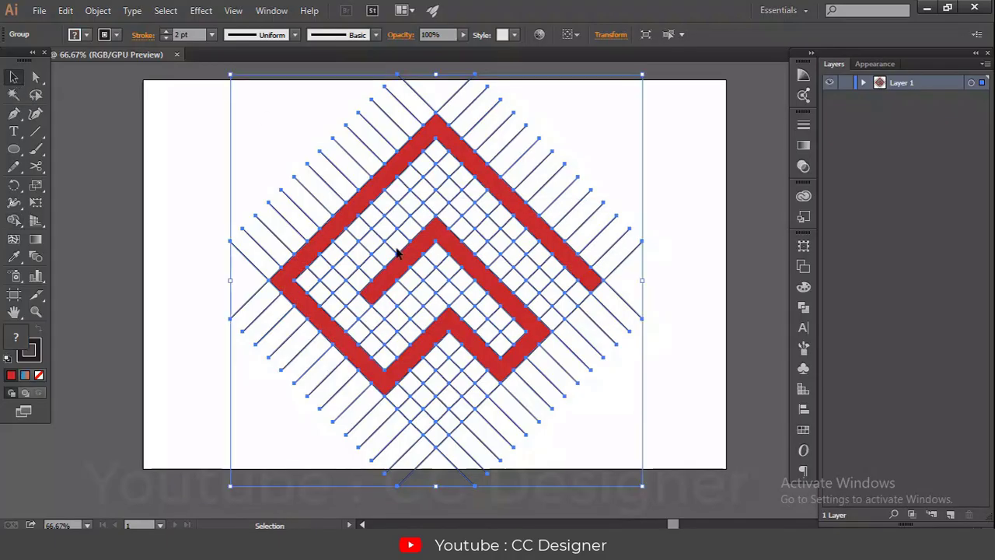
{"action": "right_click", "coordinate": [377, 195]}
{"action": "left_click", "coordinate": [432, 277]}
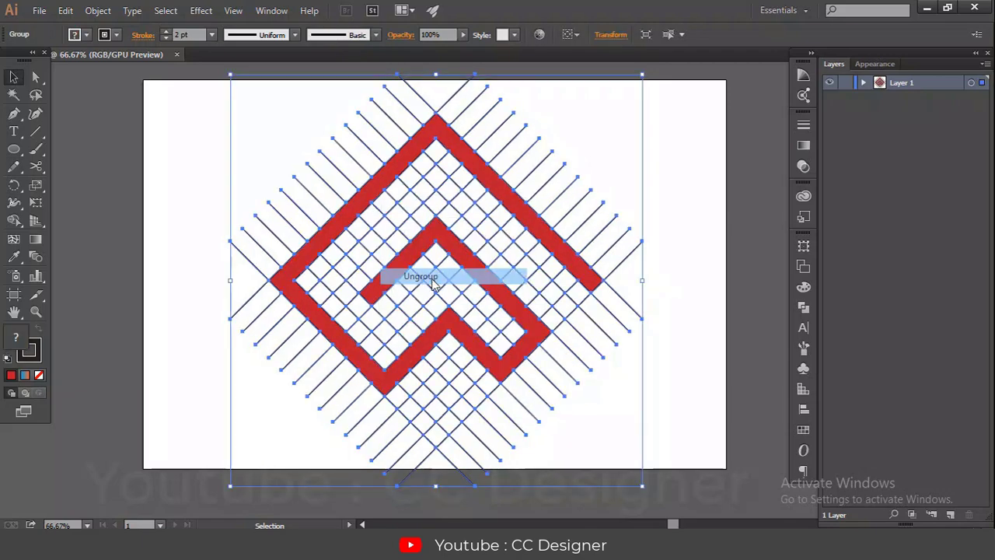
{"action": "left_click", "coordinate": [92, 280]}
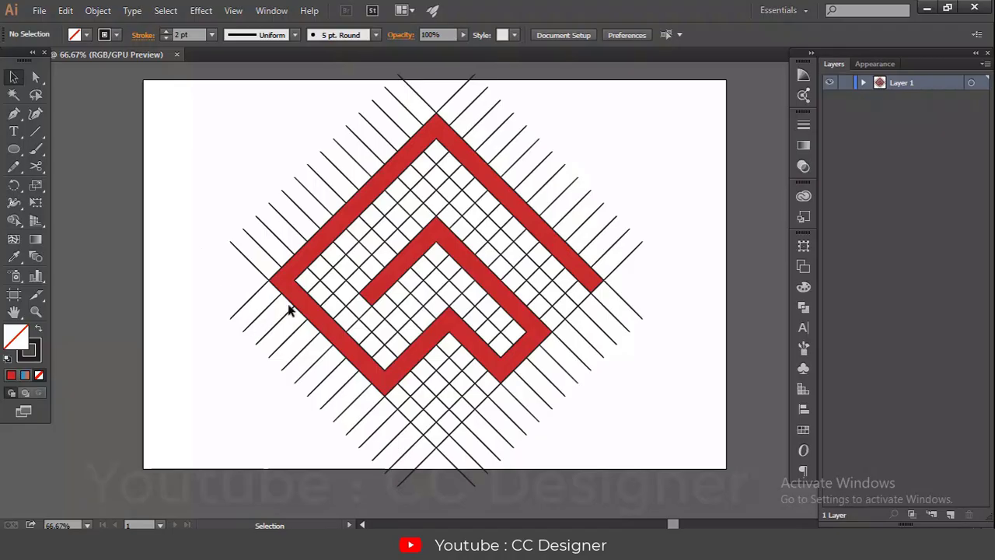
Copy the red spiral shape and paste it onto the empty canvas to the right of the artboard
{"action": "left_click", "coordinate": [287, 280]}
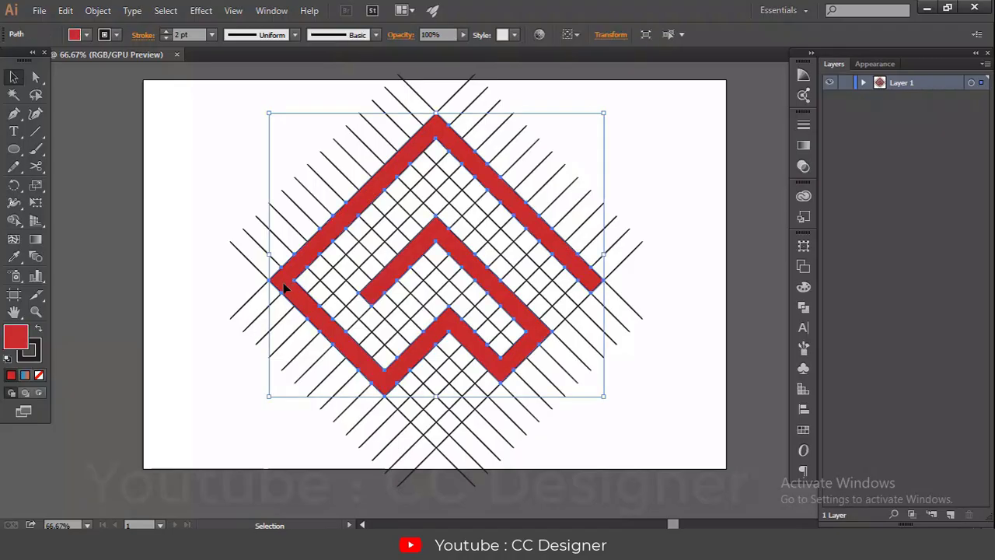
{"action": "key", "text": "a"}
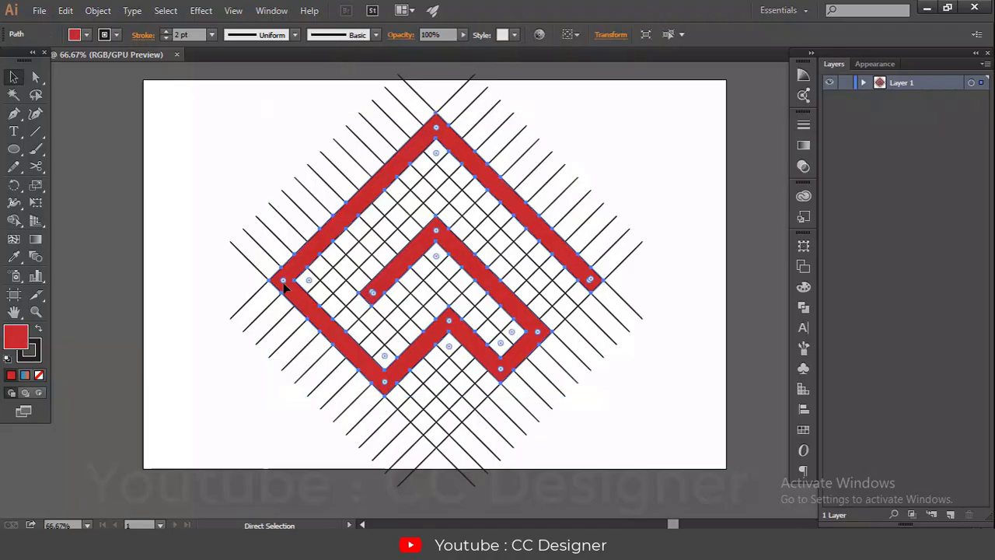
{"action": "key", "text": "v"}
{"action": "left_click_drag", "start_coordinate": [697, 262], "coordinate": [290, 284]}
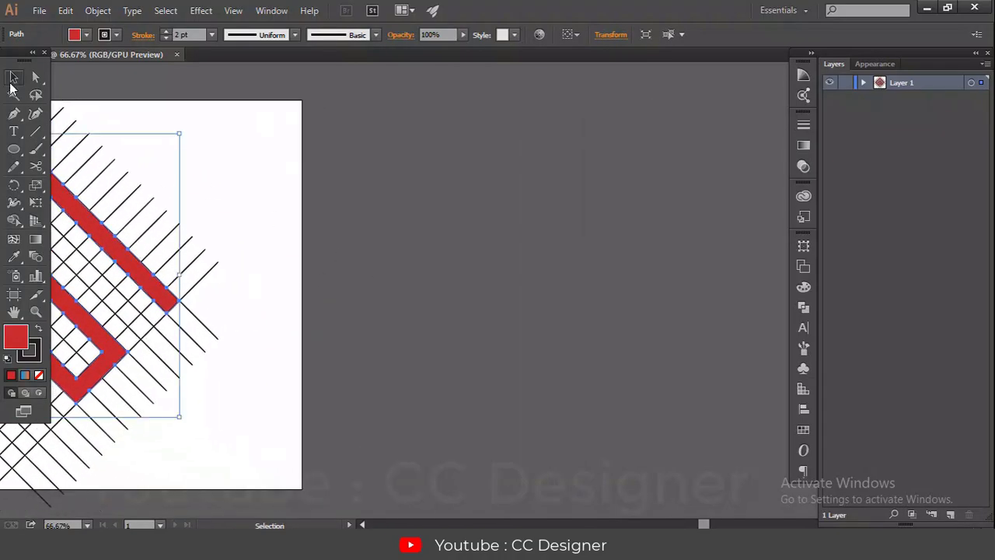
{"action": "left_click", "coordinate": [588, 245]}
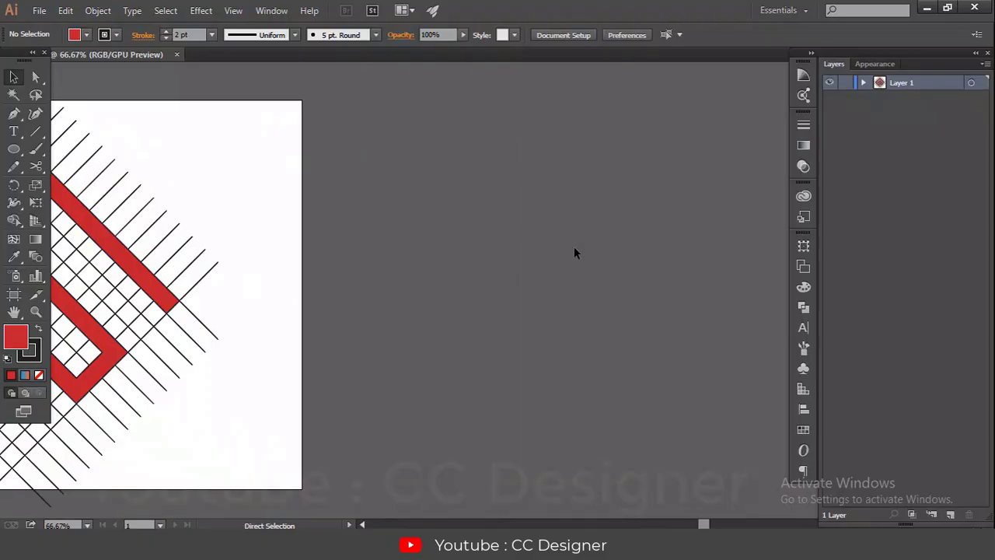
{"action": "key", "text": "ctrl+v"}
{"action": "left_click", "coordinate": [462, 237]}
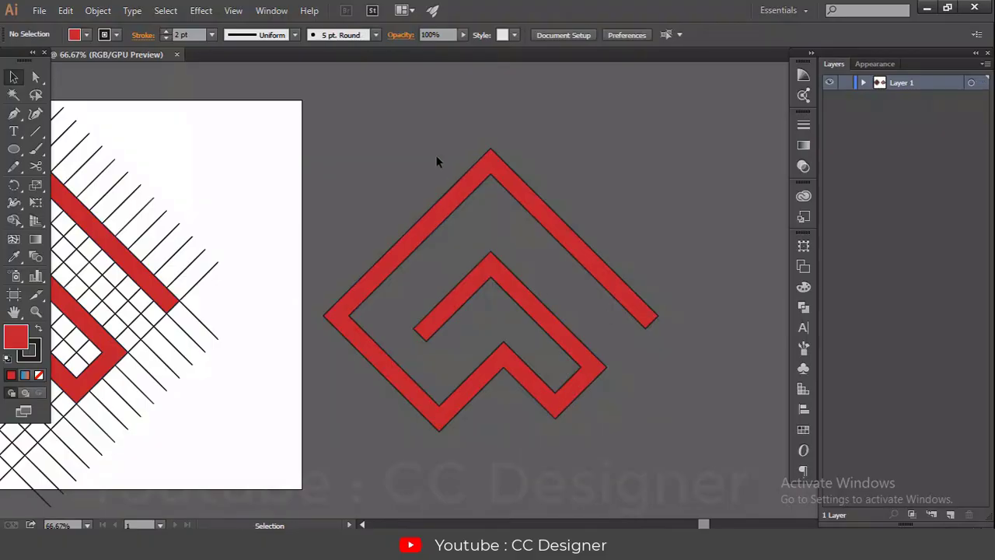
Select the pasted spiral shape and set its stroke weight to 48 pt
{"action": "left_click", "coordinate": [570, 252]}
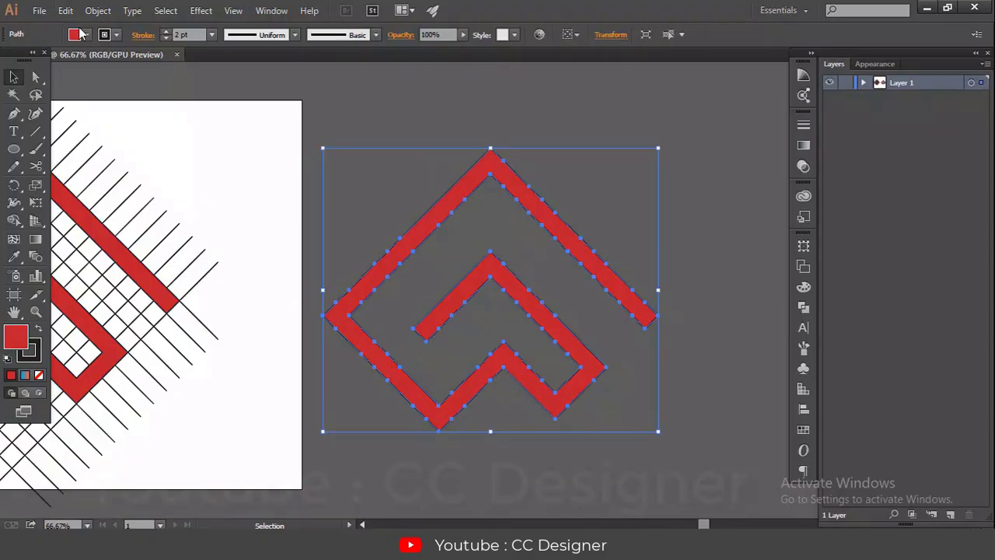
{"action": "left_click", "coordinate": [165, 31]}
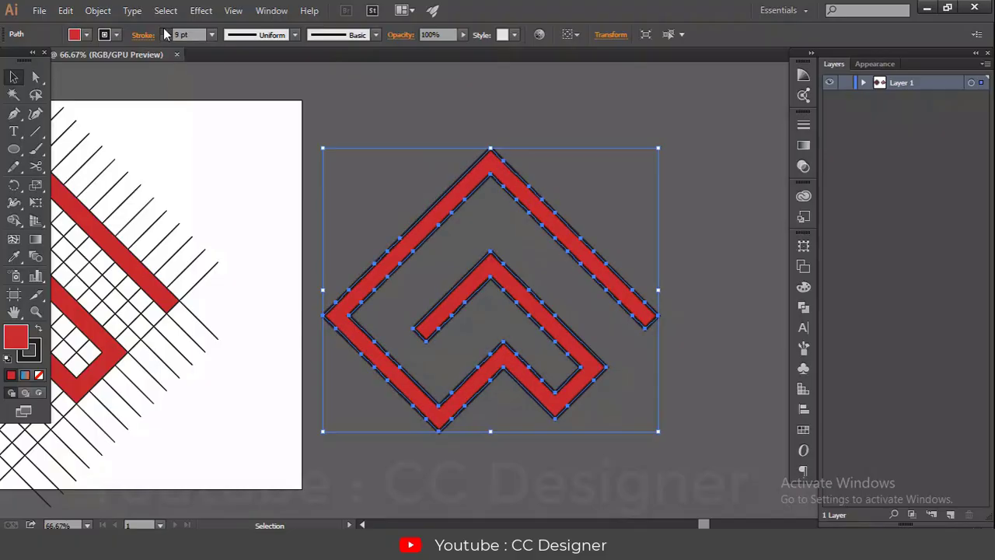
{"action": "left_click", "coordinate": [165, 31]}
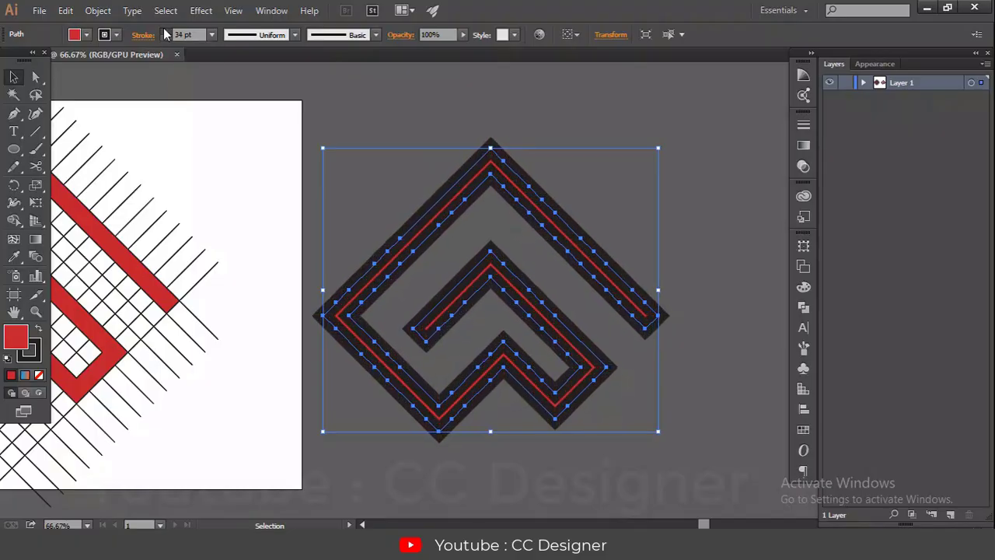
{"action": "left_click", "coordinate": [164, 33]}
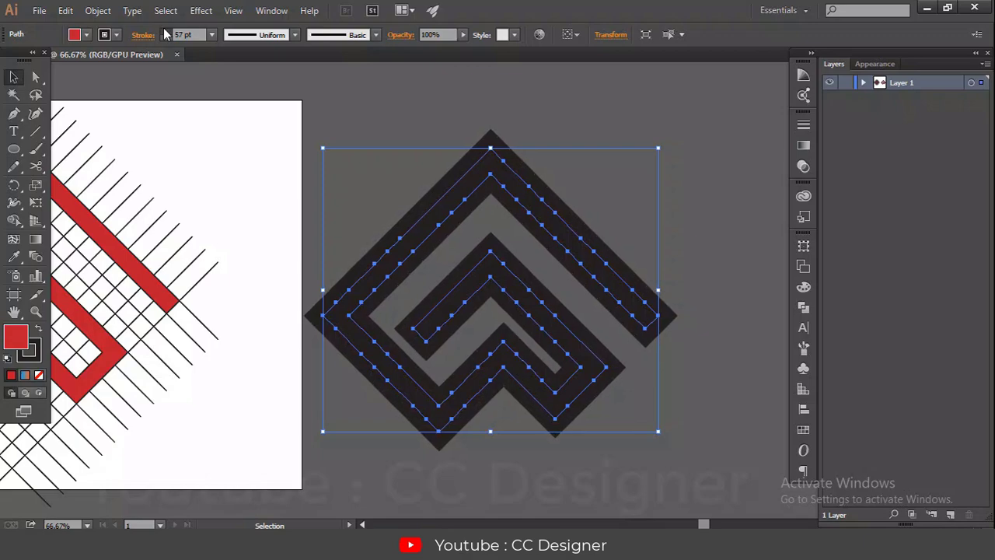
{"action": "left_click", "coordinate": [165, 33]}
{"action": "left_click", "coordinate": [163, 39]}
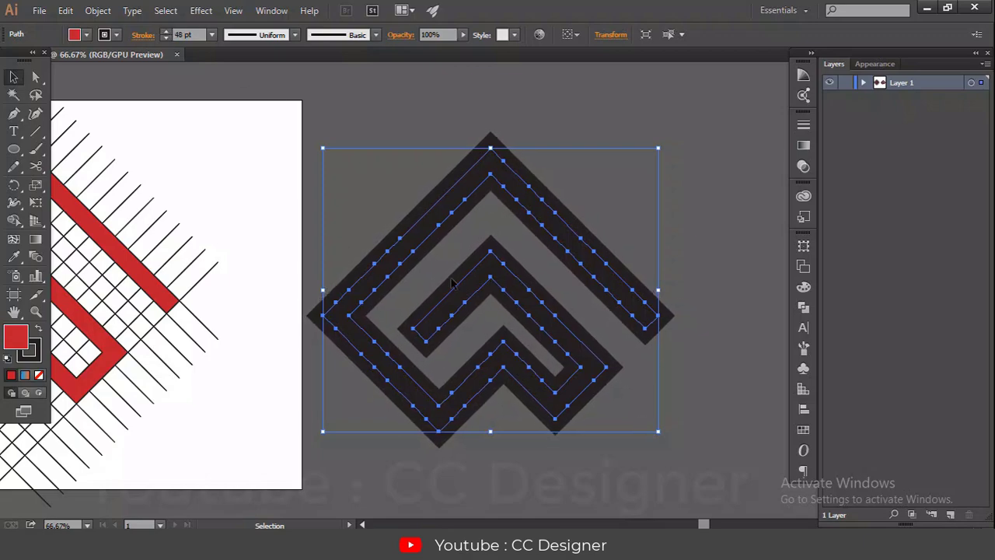
Set the pasted spiral's stroke colour to red and deselect the shape
{"action": "left_click", "coordinate": [115, 35]}
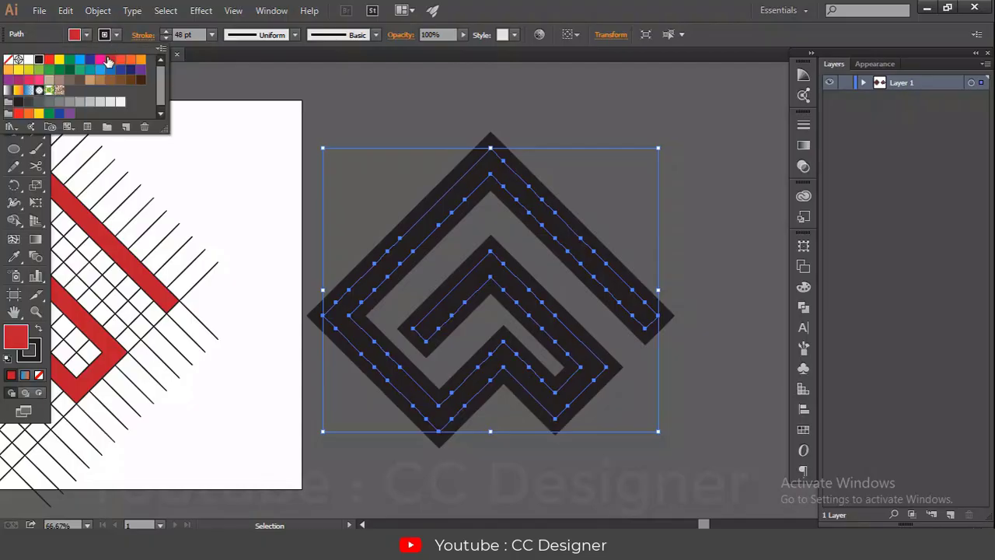
{"action": "left_click", "coordinate": [110, 60]}
{"action": "left_click", "coordinate": [488, 108]}
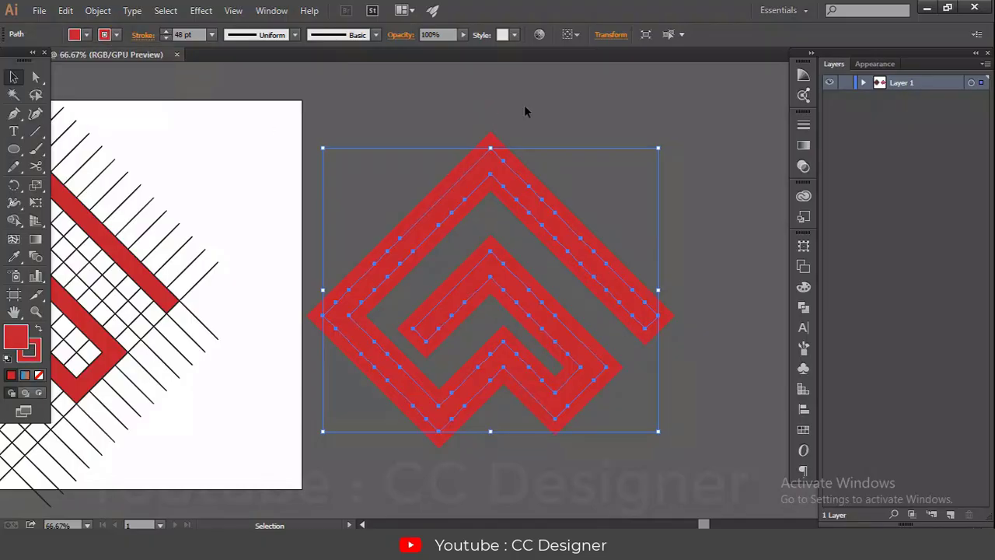
{"action": "left_click", "coordinate": [588, 117]}
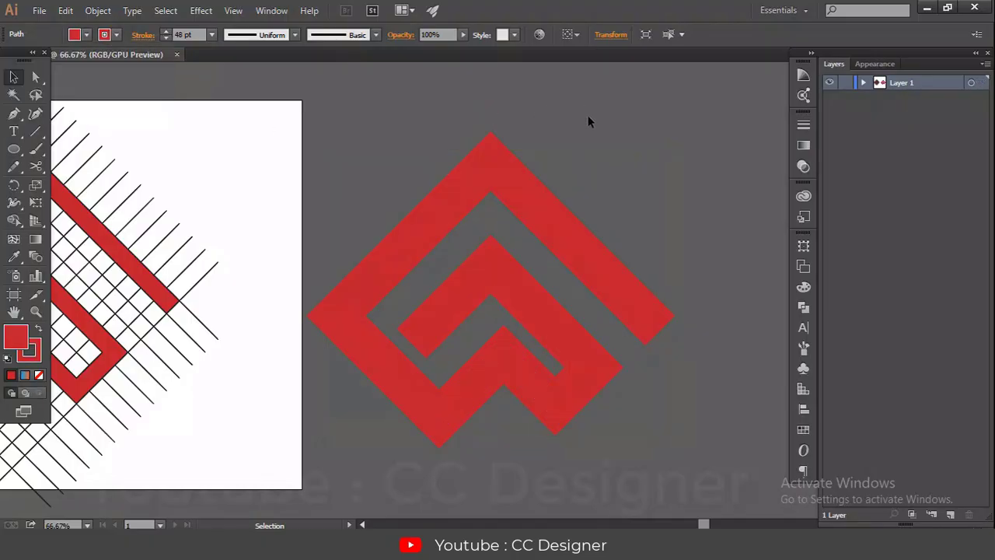
Select the pasted spiral shape and set its stroke colour to None
{"action": "left_click", "coordinate": [520, 301]}
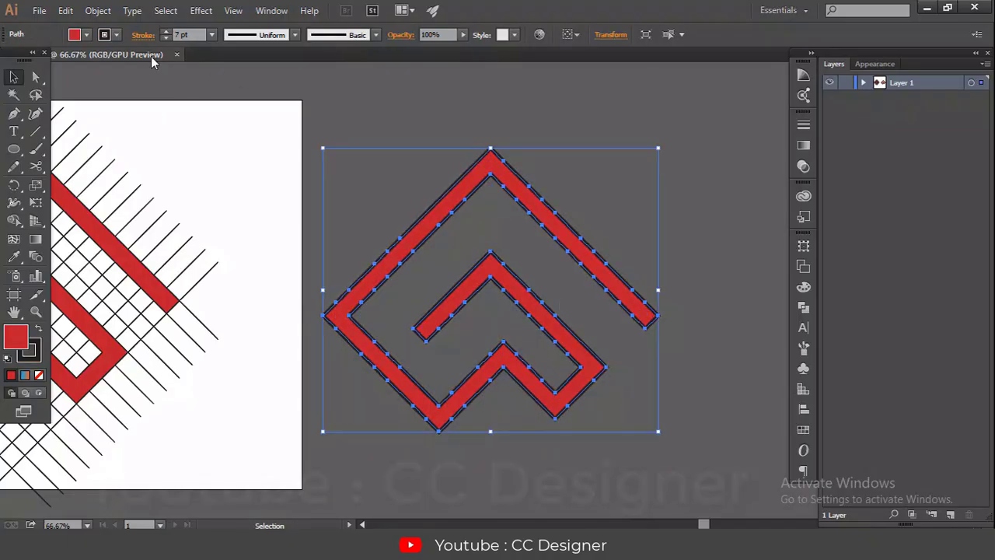
{"action": "left_click", "coordinate": [211, 35]}
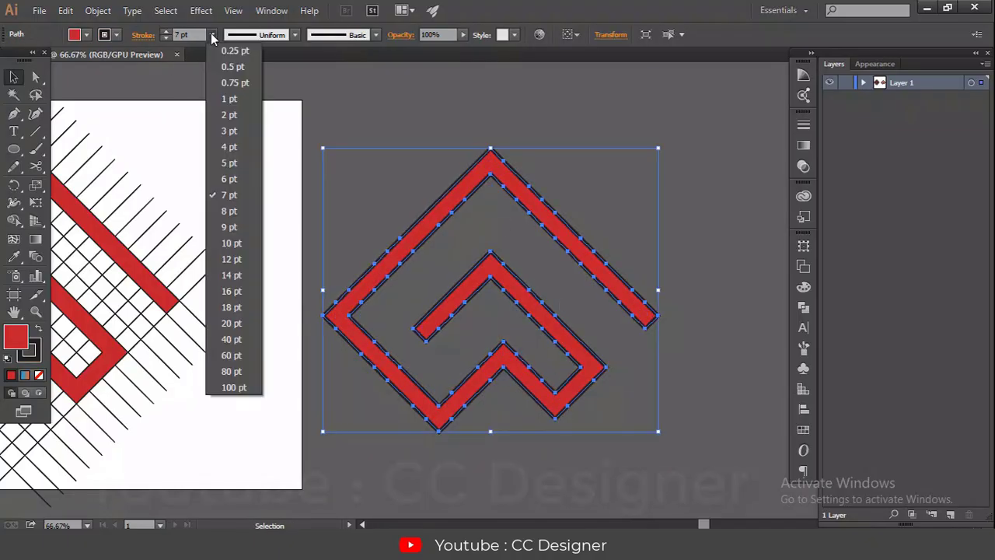
{"action": "left_click", "coordinate": [117, 36]}
{"action": "left_click", "coordinate": [116, 37]}
{"action": "left_click", "coordinate": [116, 36]}
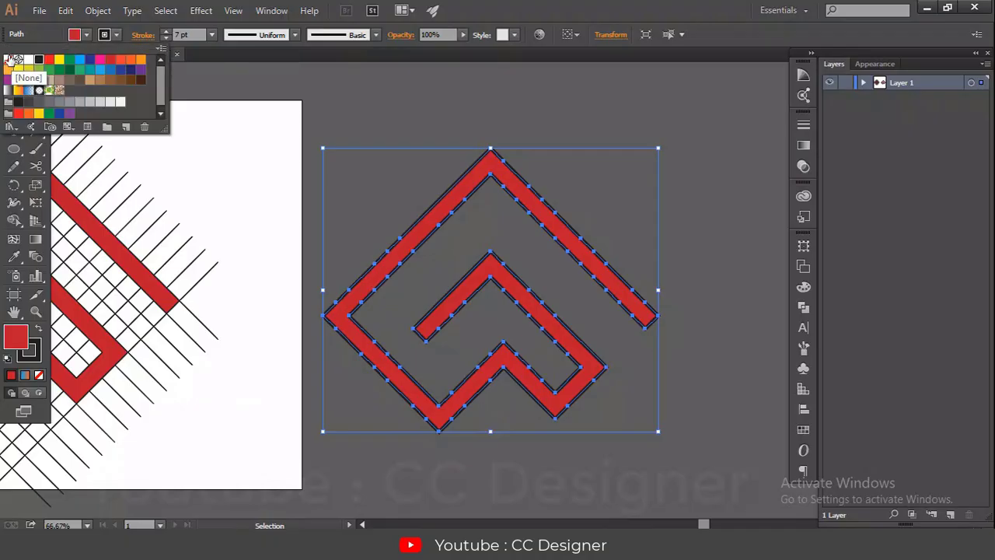
{"action": "left_click", "coordinate": [8, 59]}
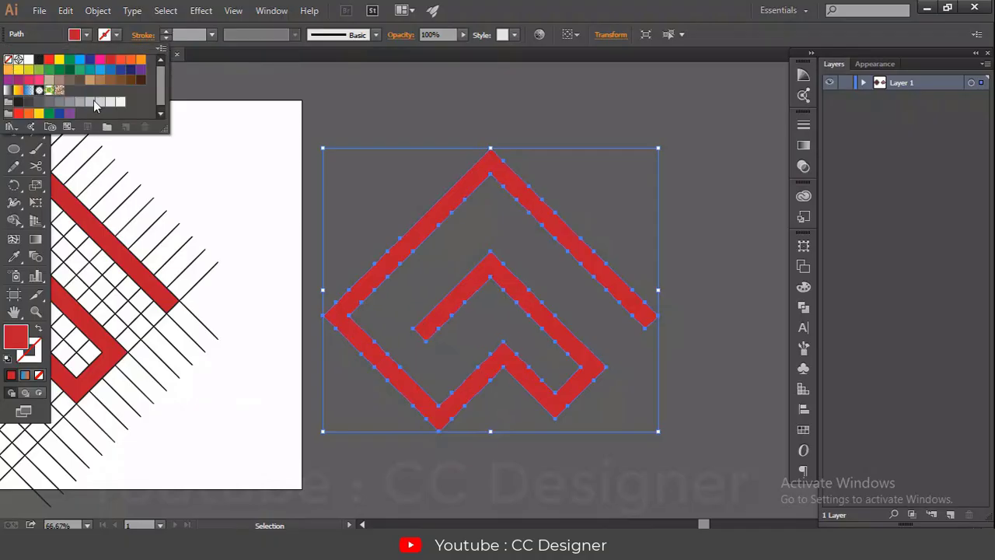
Scale the red spiral down proportionally around its centre to about half its size
{"action": "left_click", "coordinate": [649, 153], "text": "shift"}
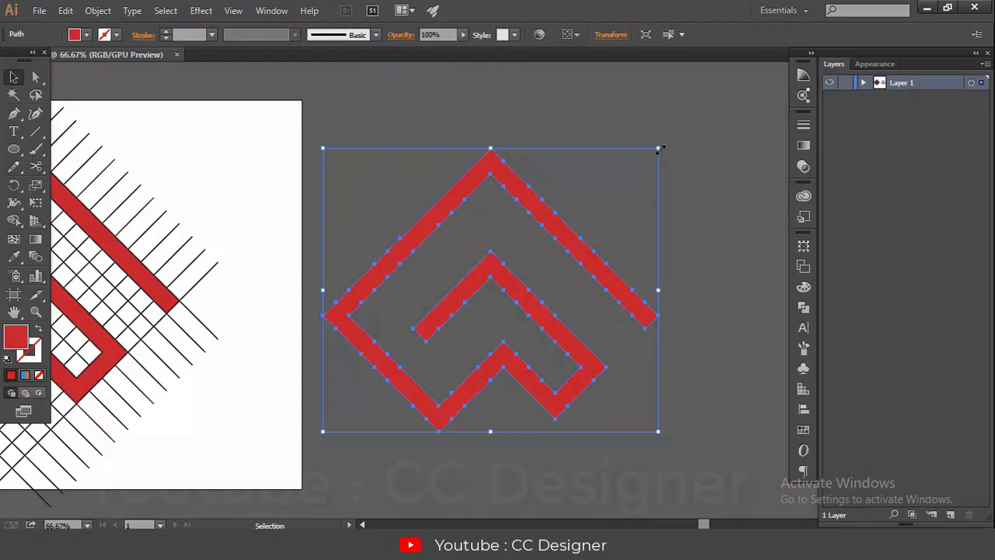
{"action": "left_click_drag", "start_coordinate": [657, 148], "coordinate": [593, 215]}
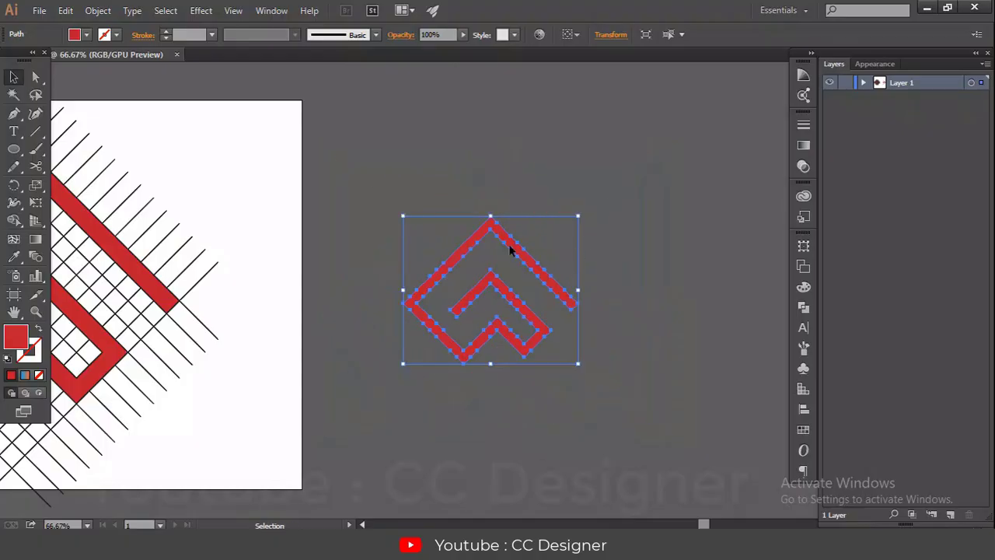
{"action": "left_click", "coordinate": [482, 261]}
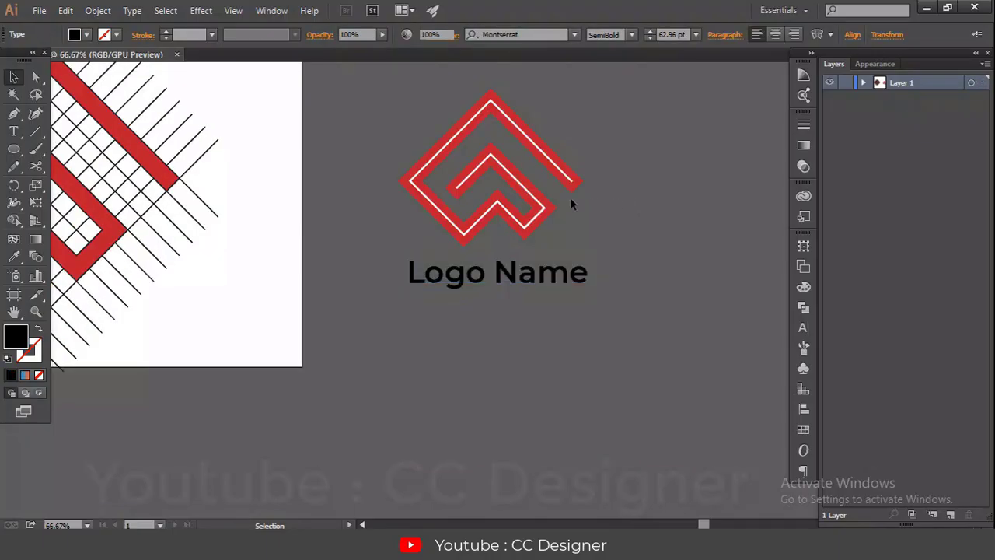
Set the stroke colour of the spiral mark above the logo name to white and deselect it
{"action": "left_click", "coordinate": [540, 206]}
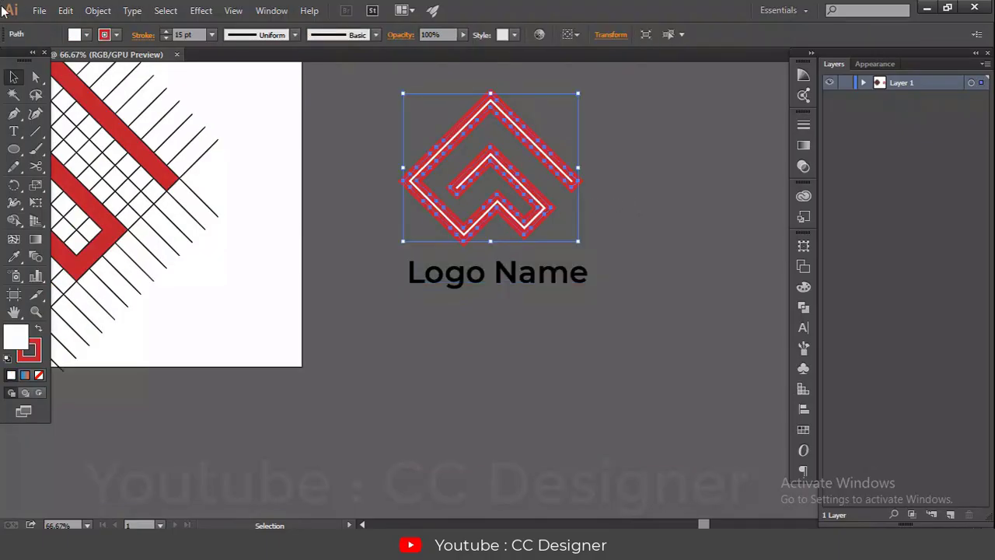
{"action": "left_click", "coordinate": [86, 37]}
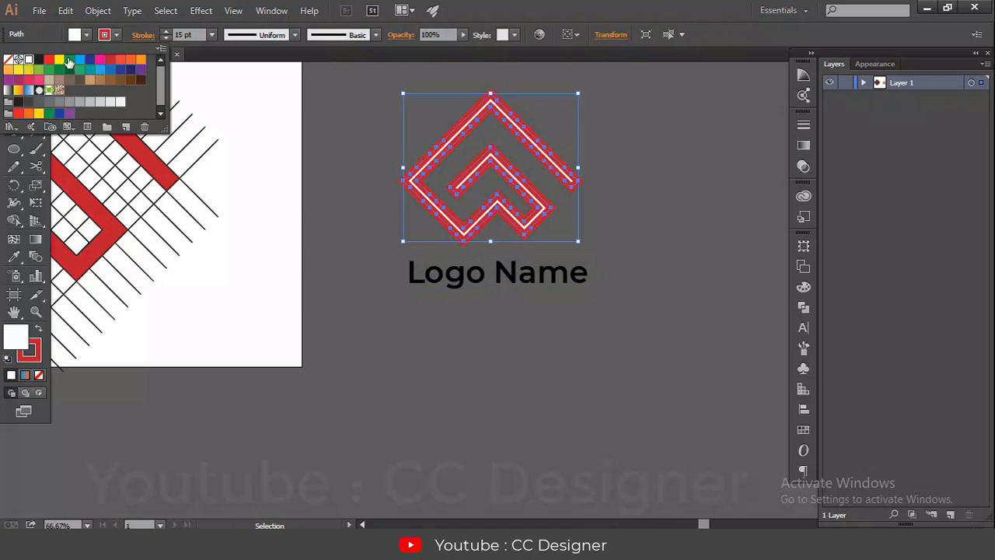
{"action": "left_click", "coordinate": [117, 34]}
{"action": "left_click", "coordinate": [28, 60]}
{"action": "left_click", "coordinate": [682, 199]}
{"action": "left_click", "coordinate": [682, 199]}
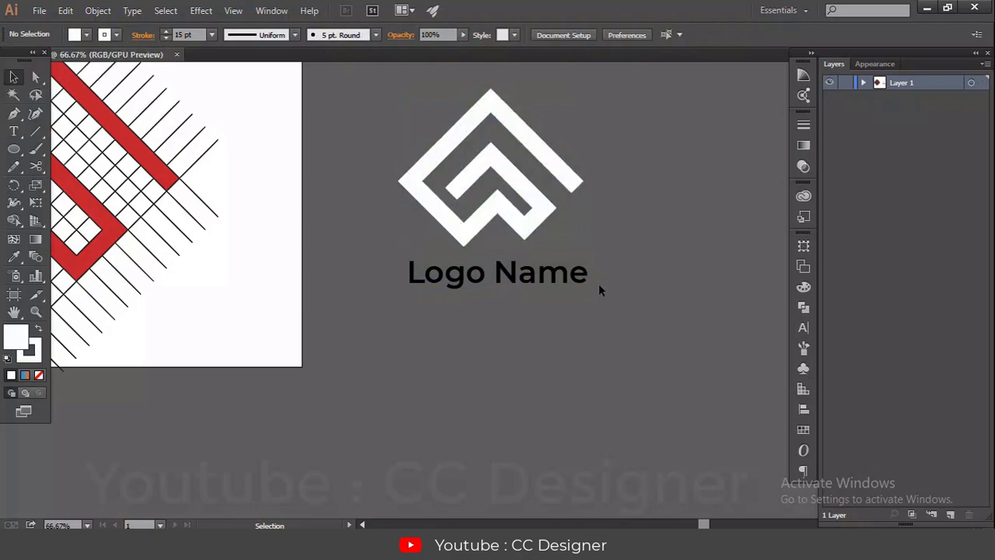
Change the fill colour of the "Logo Name" text to white and deselect it
{"action": "left_click", "coordinate": [548, 278]}
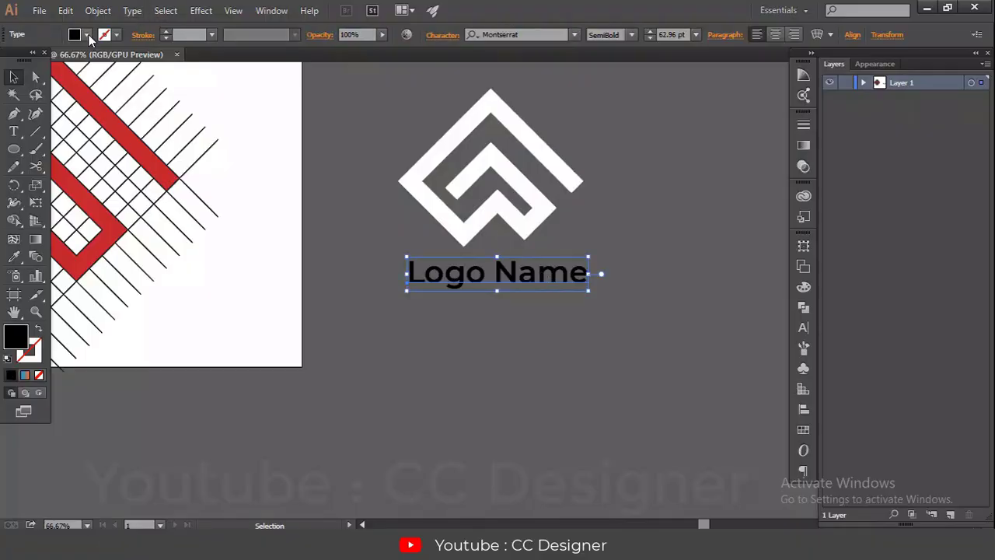
{"action": "left_click", "coordinate": [87, 35]}
{"action": "left_click", "coordinate": [26, 61]}
{"action": "left_click", "coordinate": [651, 201]}
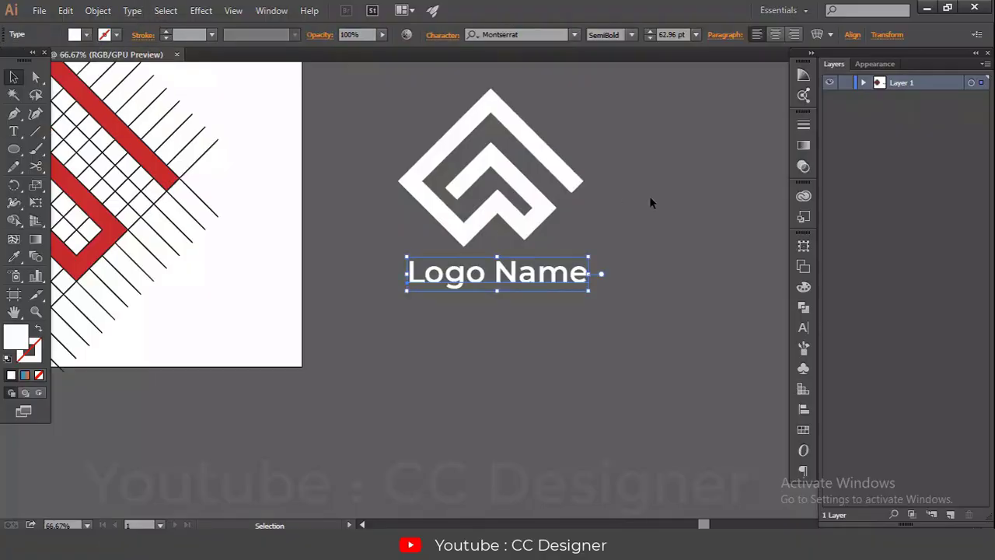
{"action": "left_click", "coordinate": [650, 202]}
Duplicate the "Logo Name" text directly below the original, leaving a small gap between the two lines
{"action": "left_click_drag", "start_coordinate": [544, 276], "coordinate": [540, 304]}
{"action": "left_click", "coordinate": [14, 132]}
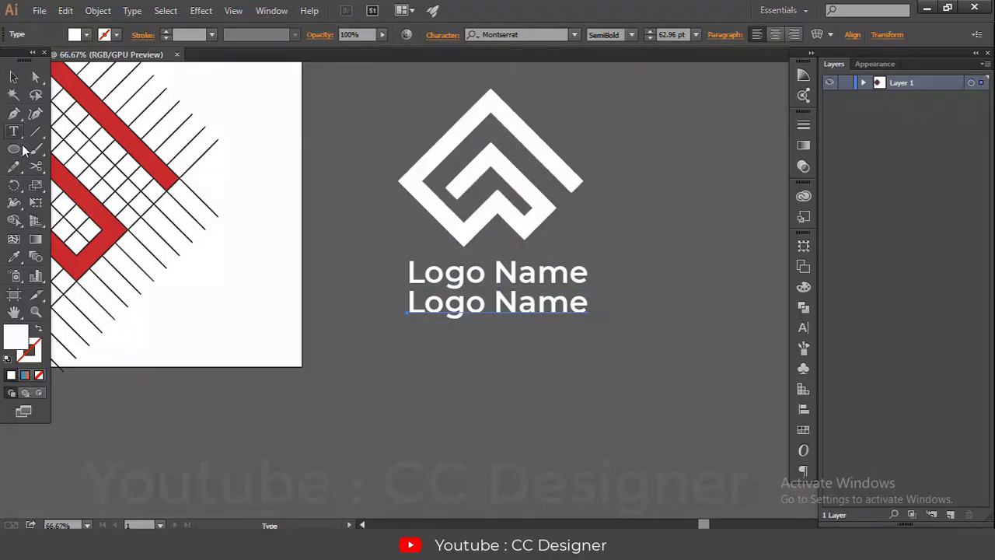
{"action": "left_click", "coordinate": [14, 77]}
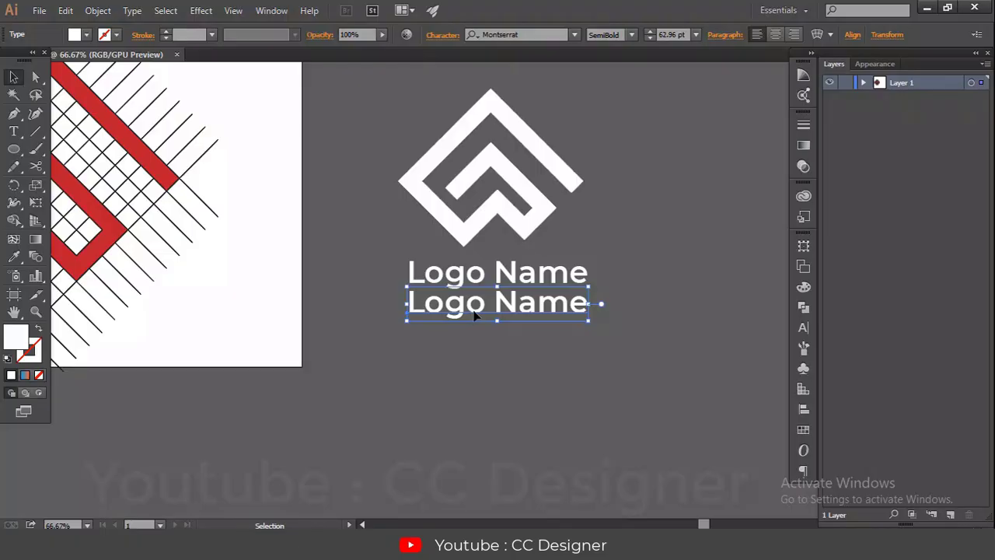
{"action": "left_click_drag", "start_coordinate": [474, 313], "coordinate": [474, 320]}
{"action": "left_click", "coordinate": [497, 365]}
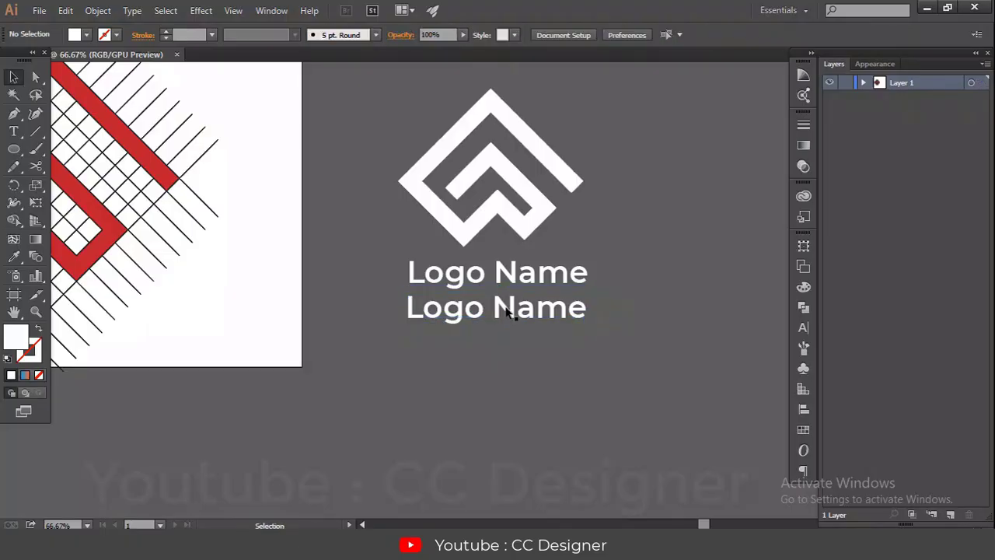
Replace the wording of the lower text copy with "Your Sologan Here" using the Type tool
{"action": "left_click", "coordinate": [505, 311]}
{"action": "key", "text": "t"}
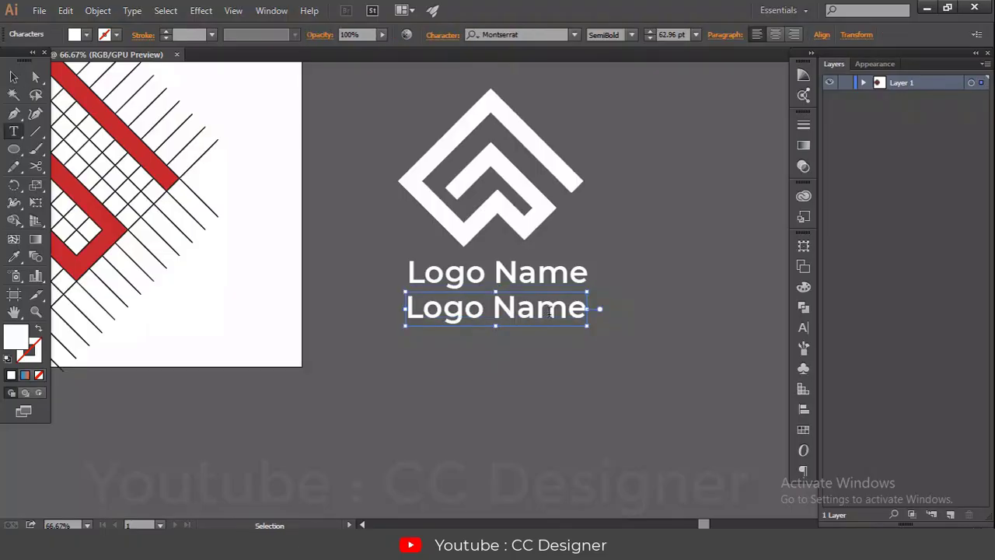
{"action": "triple_click", "coordinate": [550, 311]}
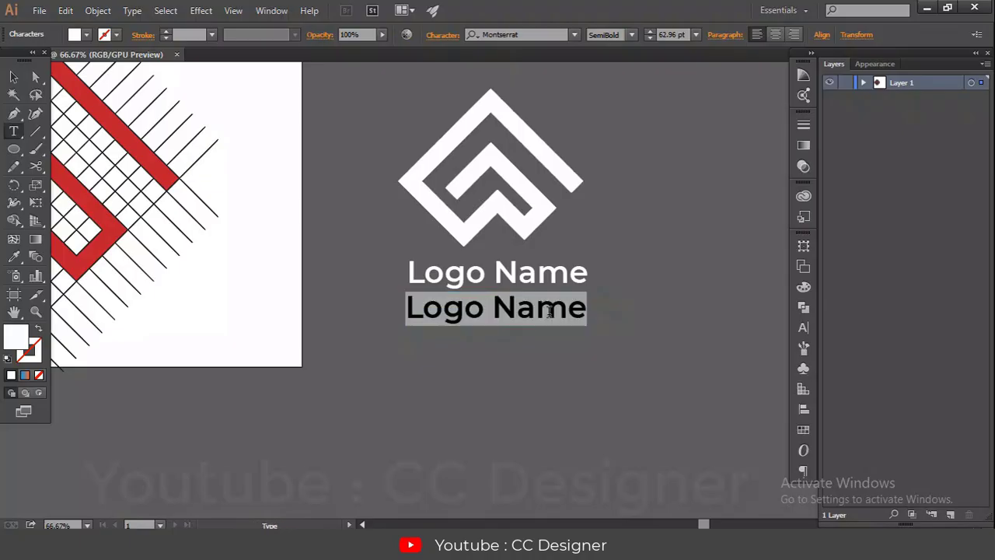
{"action": "type", "text": "nbvn"}
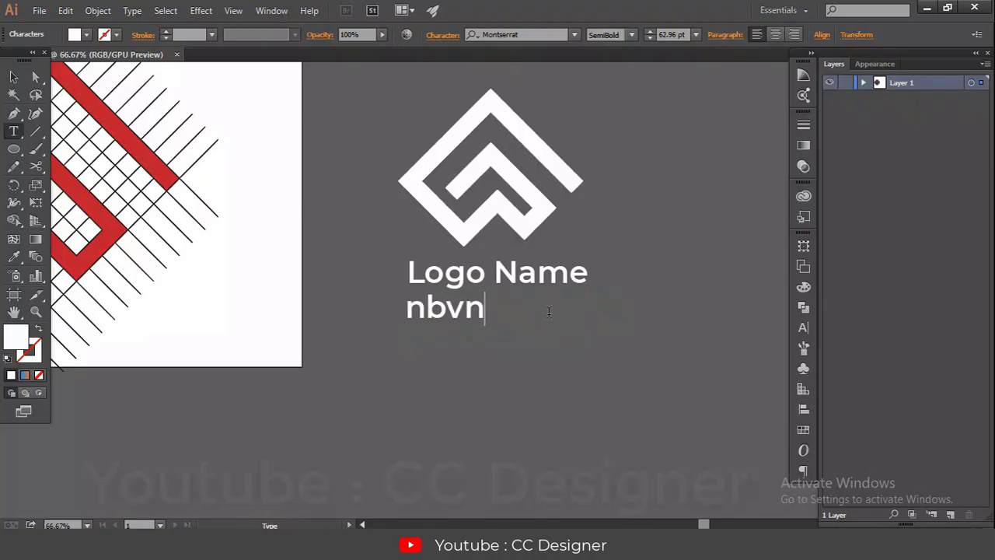
{"action": "key", "text": "BackSpace"}
{"action": "key", "text": "BackSpace"}
{"action": "key", "text": "BackSpace"}
{"action": "key", "text": "BackSpace"}
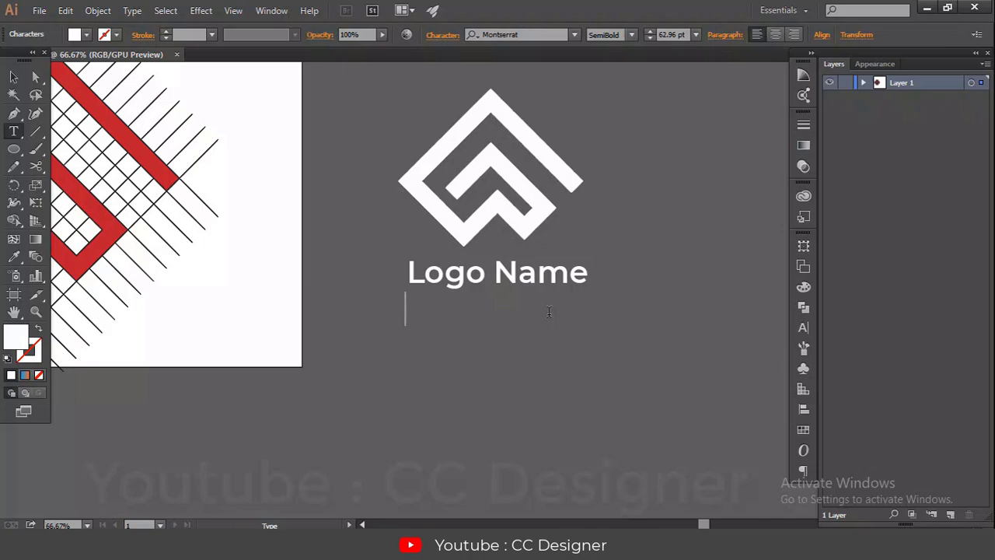
{"action": "type", "text": "Your"}
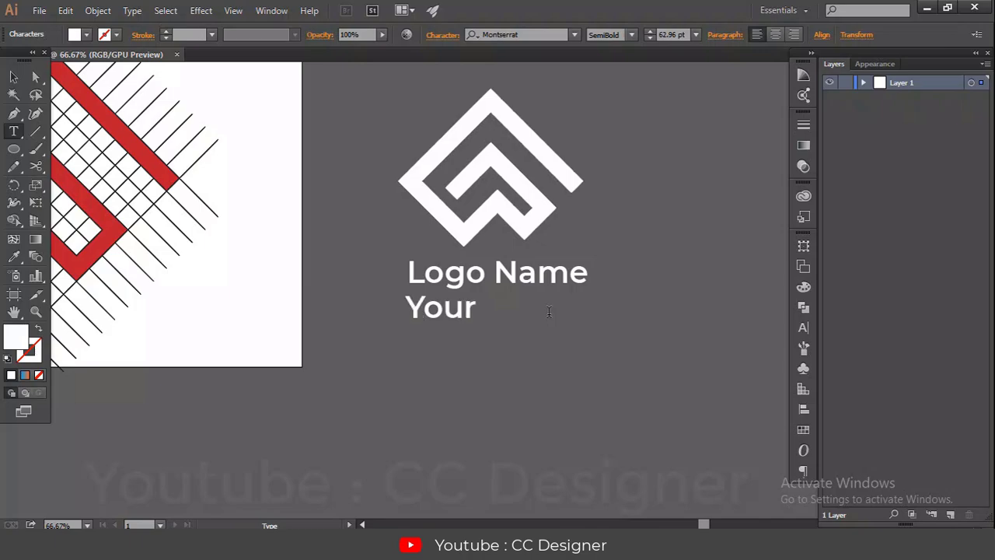
{"action": "type", "text": " Sologan Here"}
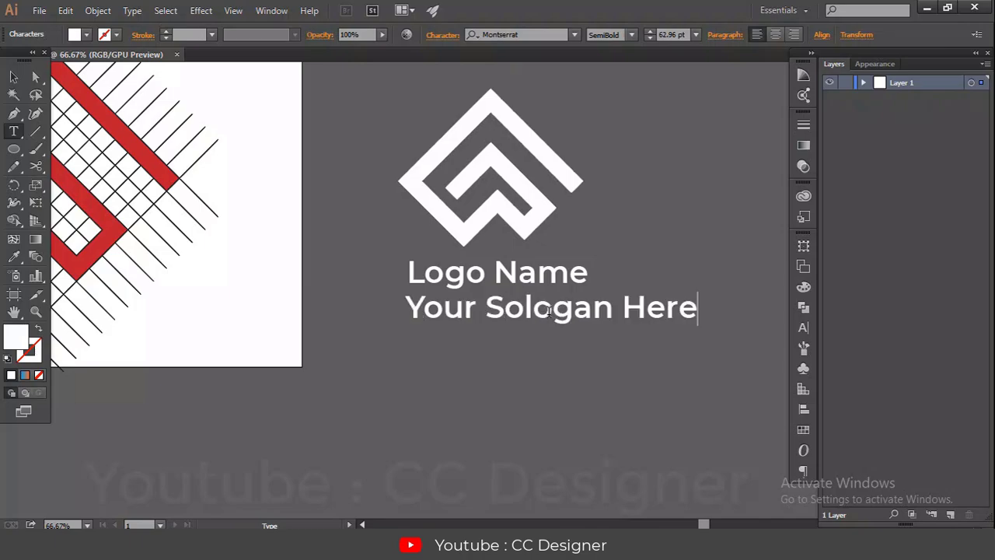
{"action": "left_click", "coordinate": [14, 74]}
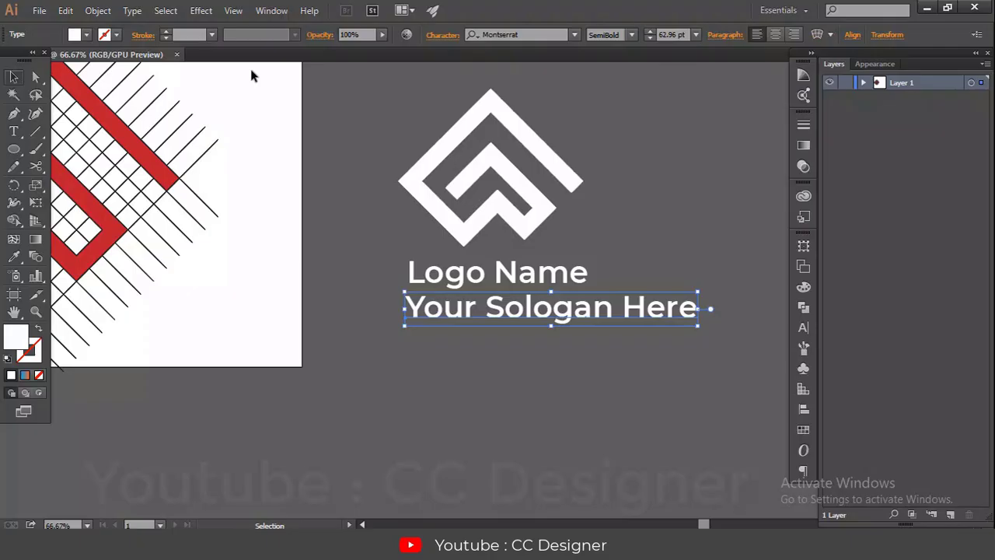
Set the slogan's font size to 36 pt and move it into line beneath the logo name
{"action": "left_click", "coordinate": [695, 35]}
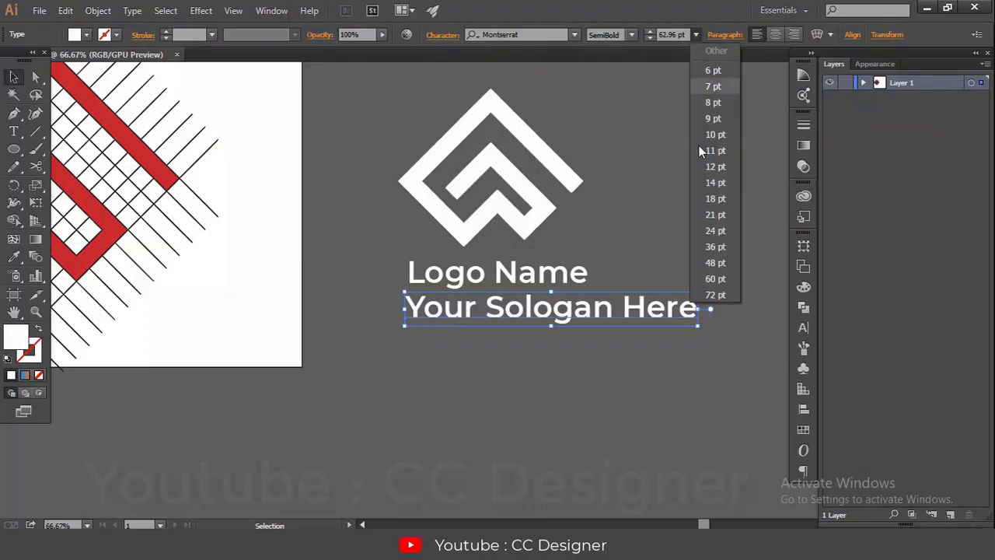
{"action": "left_click", "coordinate": [715, 246]}
{"action": "left_click_drag", "start_coordinate": [554, 323], "coordinate": [586, 318]}
Select the spiral mark with both text lines and expand their object, fill and stroke
{"action": "key", "text": "ctrl+a"}
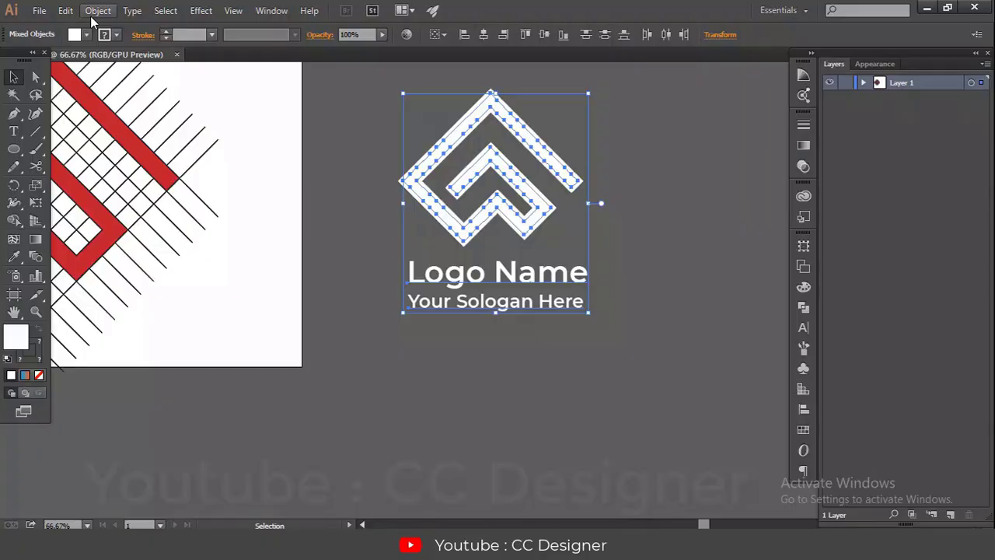
{"action": "left_click", "coordinate": [674, 355]}
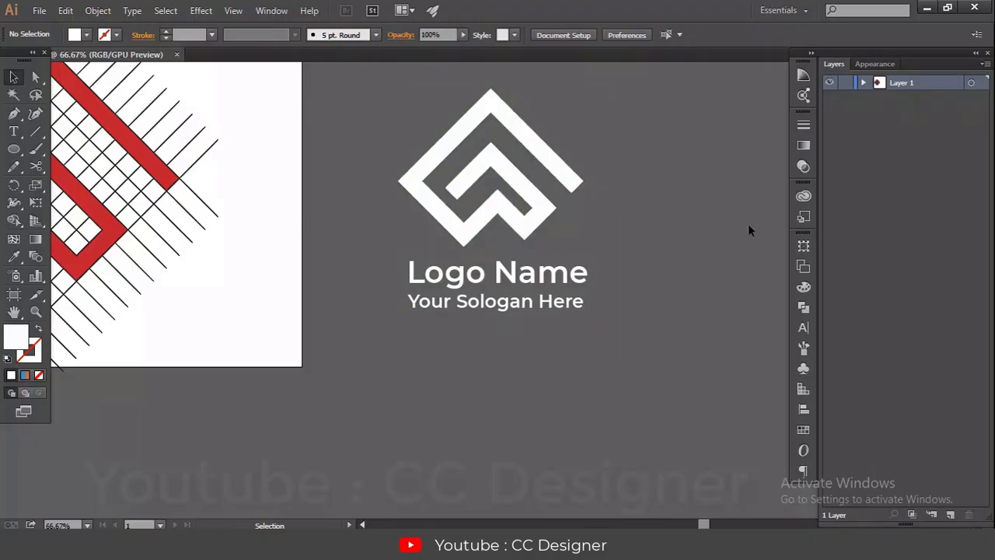
{"action": "left_click_drag", "start_coordinate": [414, 128], "coordinate": [626, 306]}
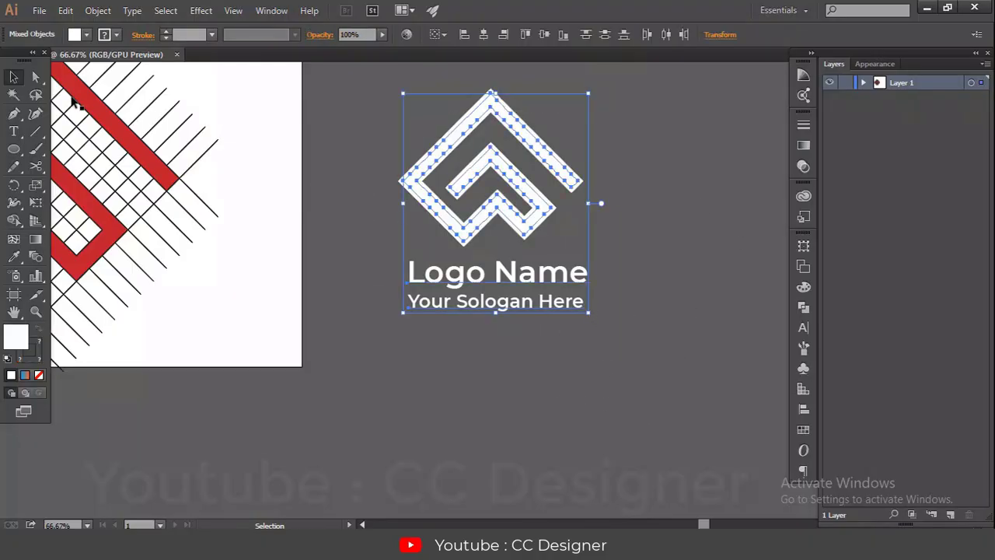
{"action": "left_click", "coordinate": [98, 11]}
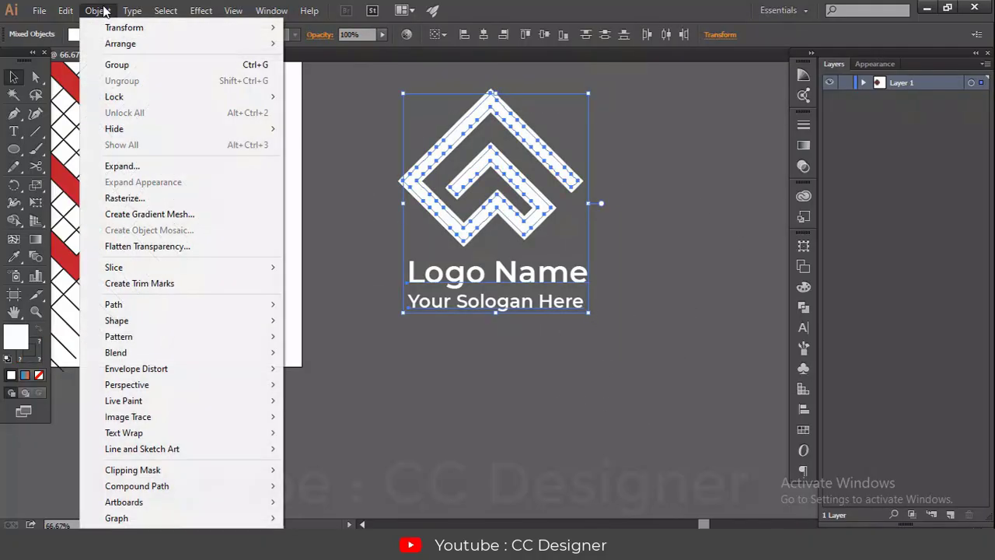
{"action": "left_click", "coordinate": [120, 166]}
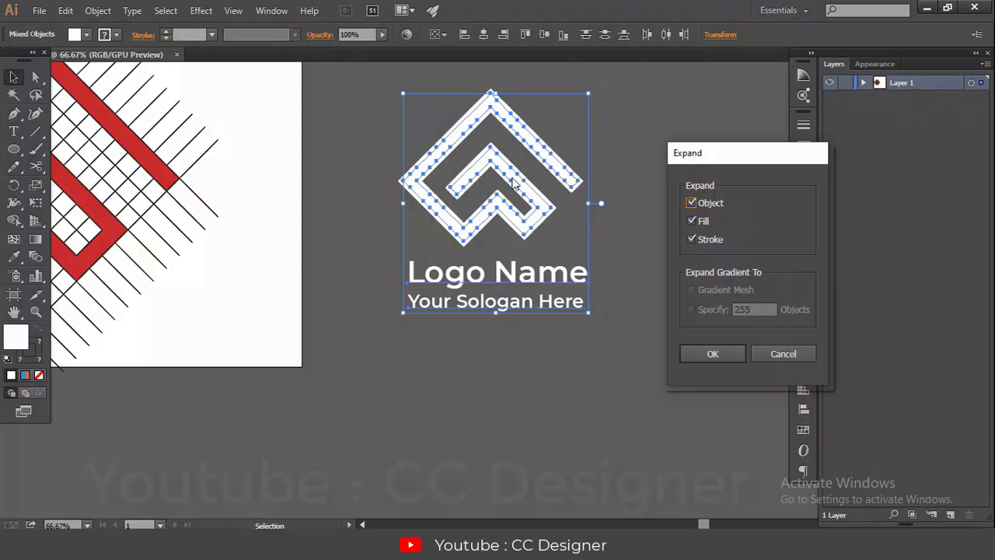
{"action": "left_click", "coordinate": [710, 354]}
Select the expanded spiral mark and switch to Outline view to examine its nested paths up close
{"action": "left_click", "coordinate": [515, 199]}
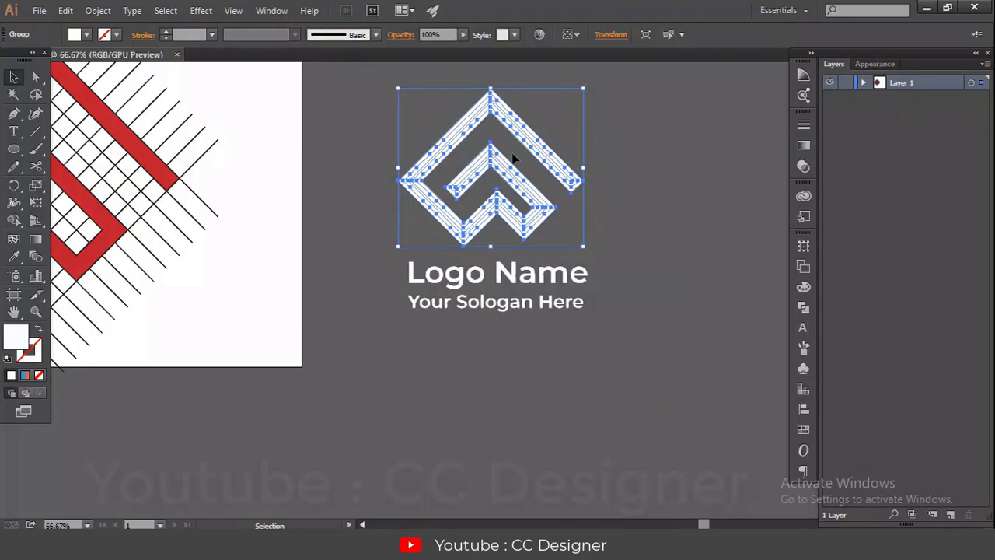
{"action": "key", "text": "ctrl+plus"}
{"action": "key", "text": "ctrl+plus"}
{"action": "key", "text": "ctrl+plus"}
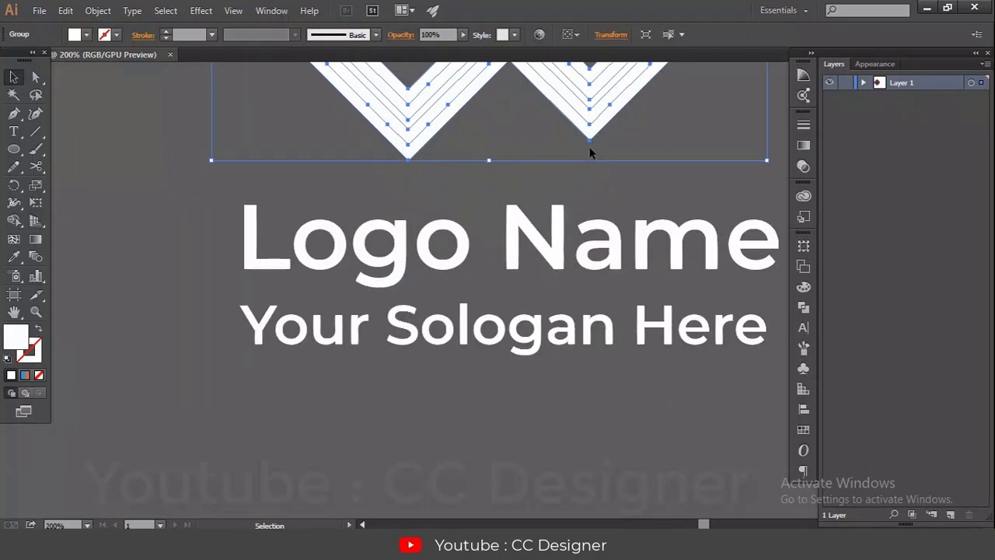
{"action": "left_click_drag", "start_coordinate": [565, 135], "coordinate": [581, 181]}
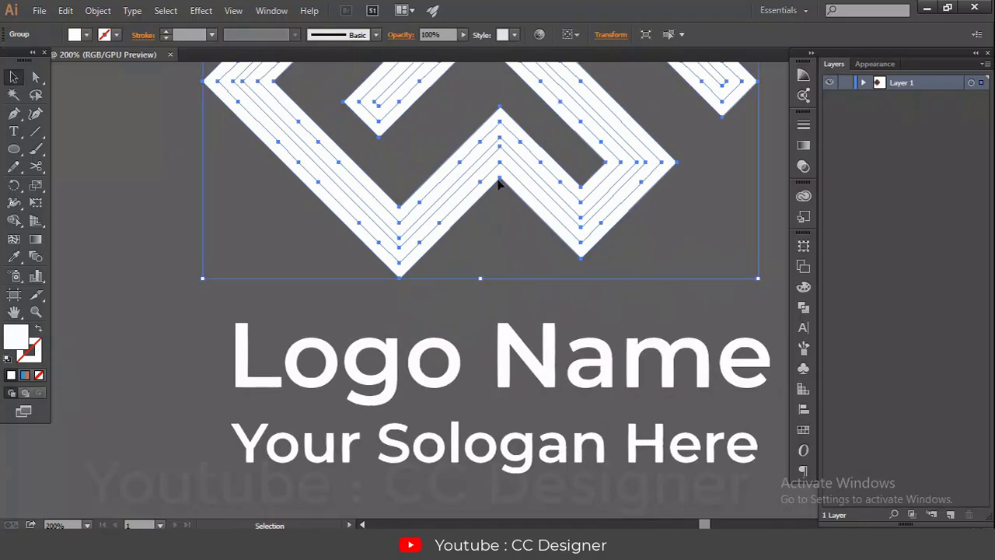
{"action": "key", "text": "ctrl+y"}
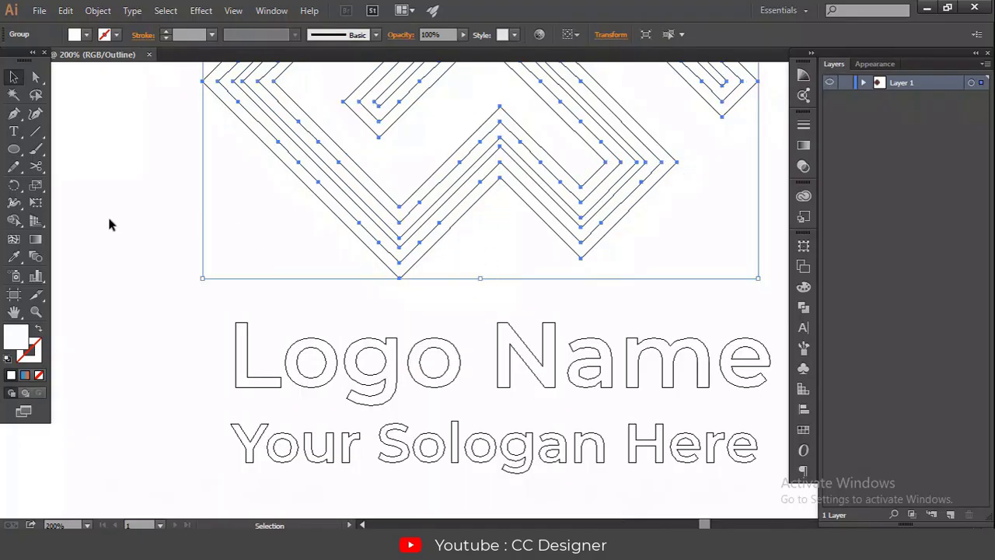
Ungroup the expanded spiral mark and return from Outline view to the normal preview
{"action": "left_click", "coordinate": [109, 223]}
{"action": "key", "text": "ctrl+minus"}
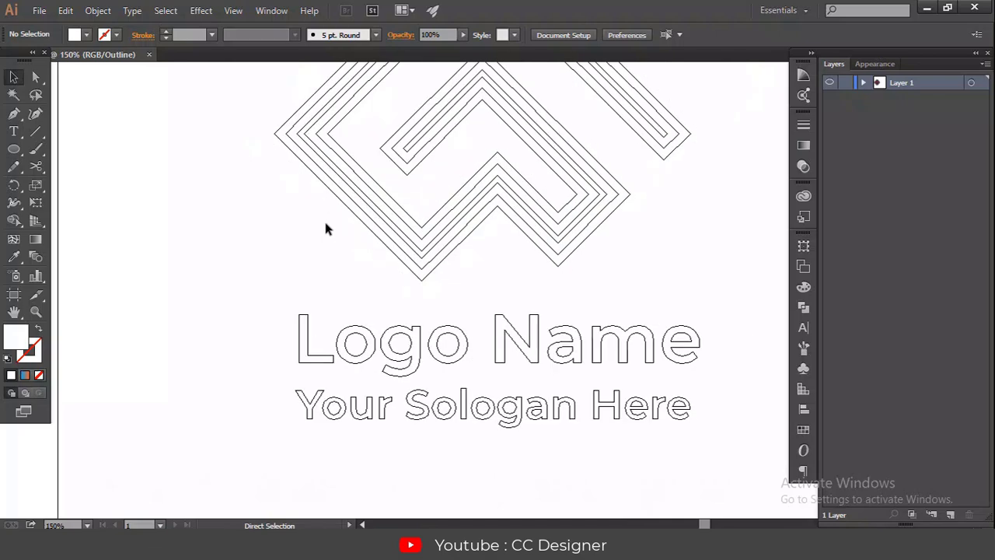
{"action": "key", "text": "ctrl+minus"}
{"action": "key", "text": "ctrl+minus"}
{"action": "right_click", "coordinate": [412, 222]}
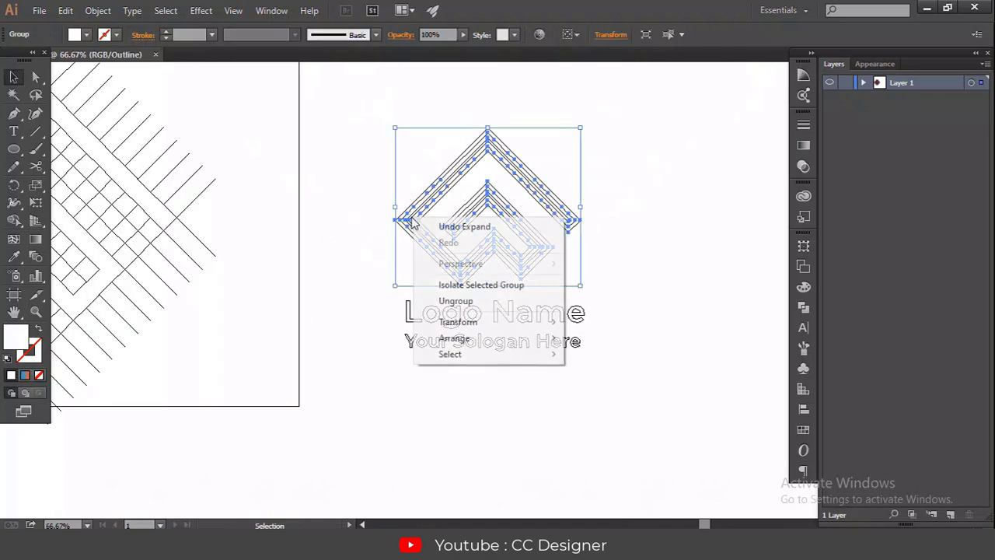
{"action": "left_click", "coordinate": [457, 302]}
{"action": "left_click", "coordinate": [666, 254]}
{"action": "key", "text": "ctrl+y"}
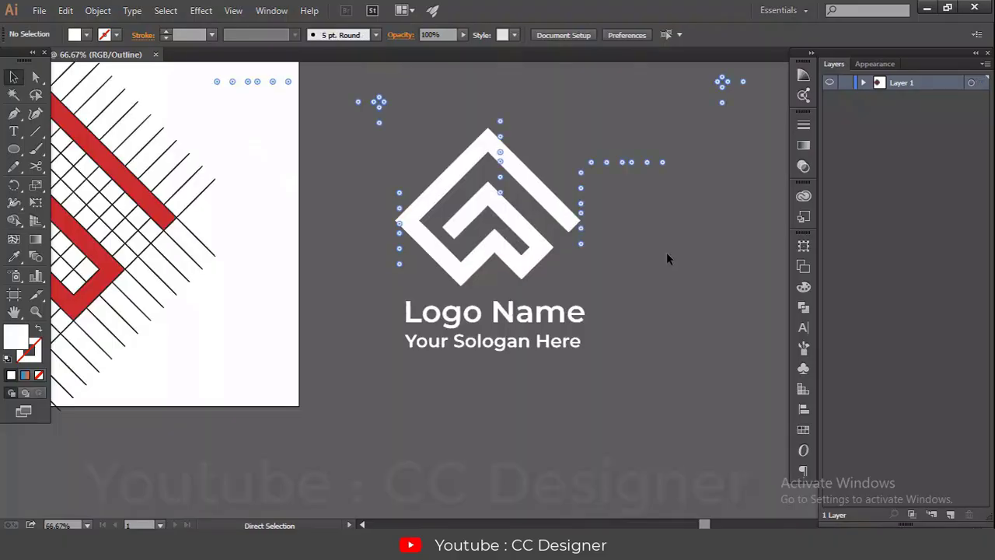
Ungroup the spiral mark two more times to break up its remaining nested groups
{"action": "right_click", "coordinate": [534, 261]}
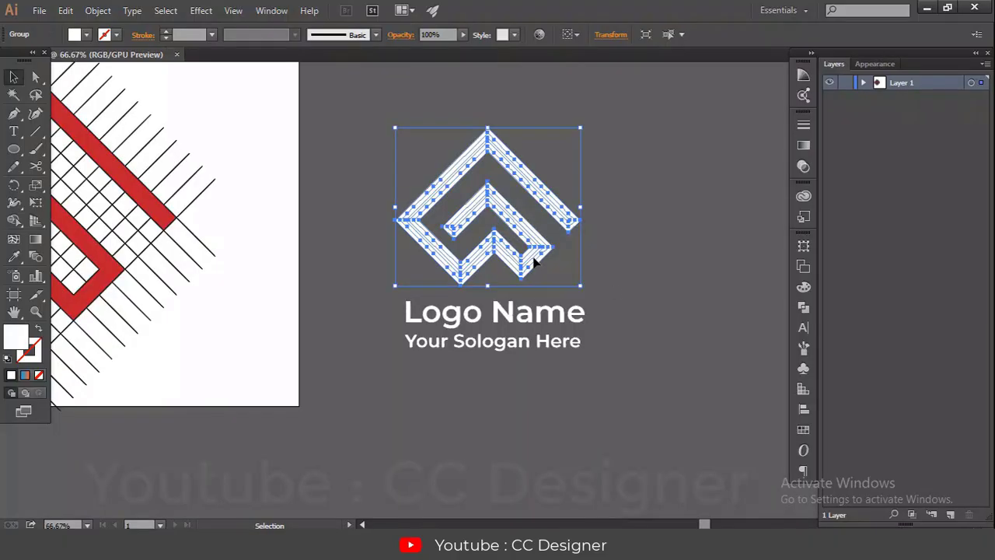
{"action": "left_click", "coordinate": [575, 343]}
{"action": "left_click", "coordinate": [649, 281]}
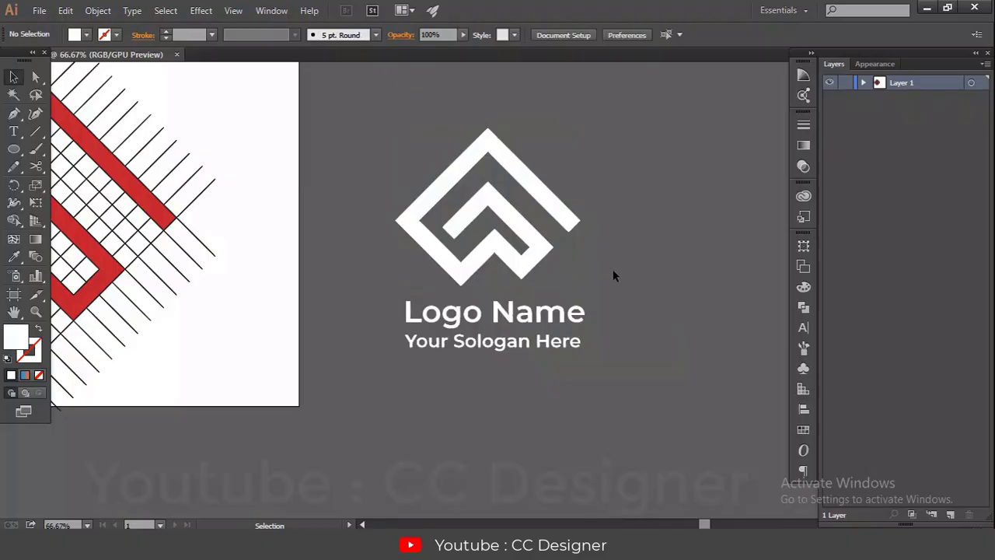
{"action": "left_click", "coordinate": [541, 251]}
{"action": "right_click", "coordinate": [542, 250]}
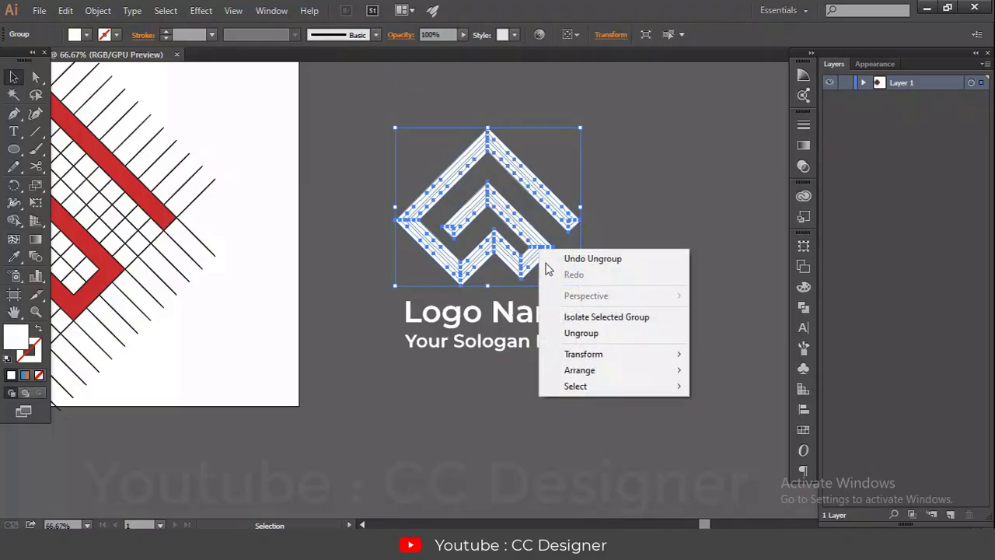
{"action": "left_click", "coordinate": [588, 333]}
{"action": "left_click", "coordinate": [575, 265]}
{"action": "right_click", "coordinate": [537, 253]}
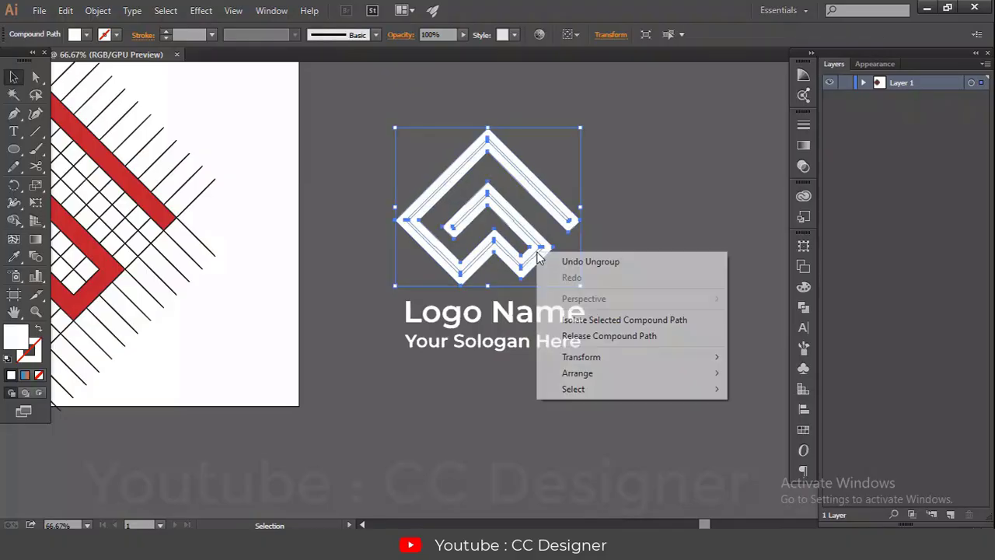
{"action": "left_click", "coordinate": [689, 222]}
{"action": "left_click_drag", "start_coordinate": [554, 249], "coordinate": [626, 245], "text": "alt"}
{"action": "key", "text": "Delete"}
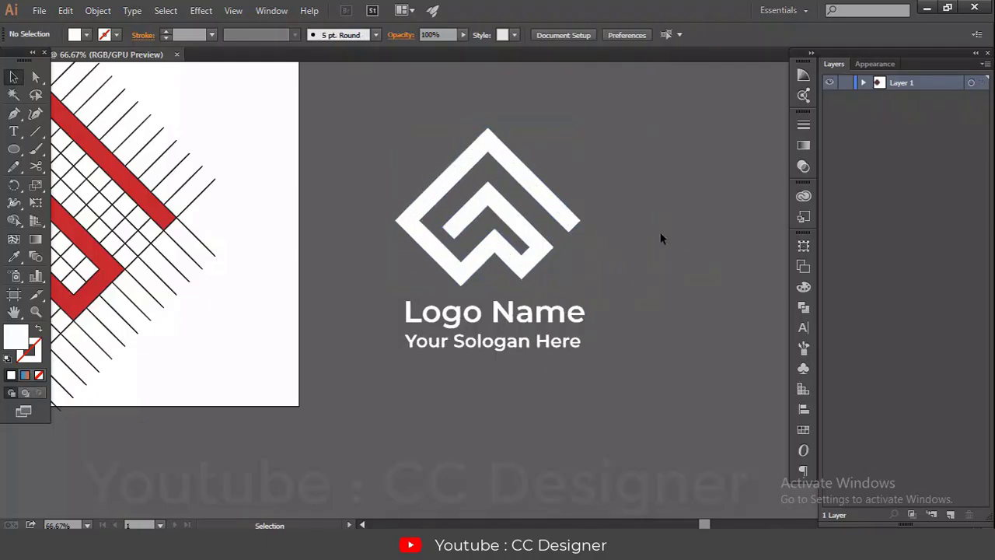
Select all the spiral mark's overlapping pieces and merge them into one shape with Pathfinder Unite
{"action": "left_click", "coordinate": [451, 239]}
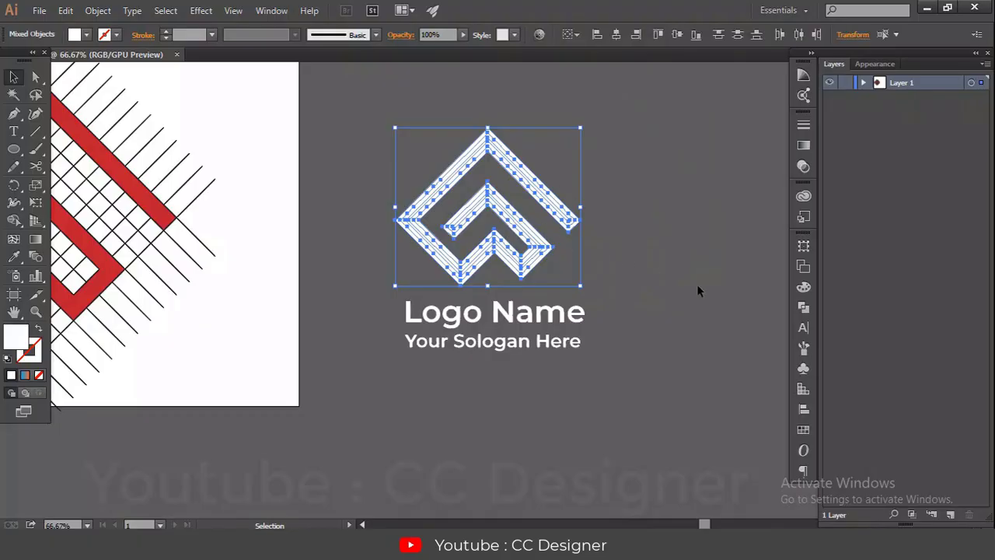
{"action": "left_click", "coordinate": [803, 308]}
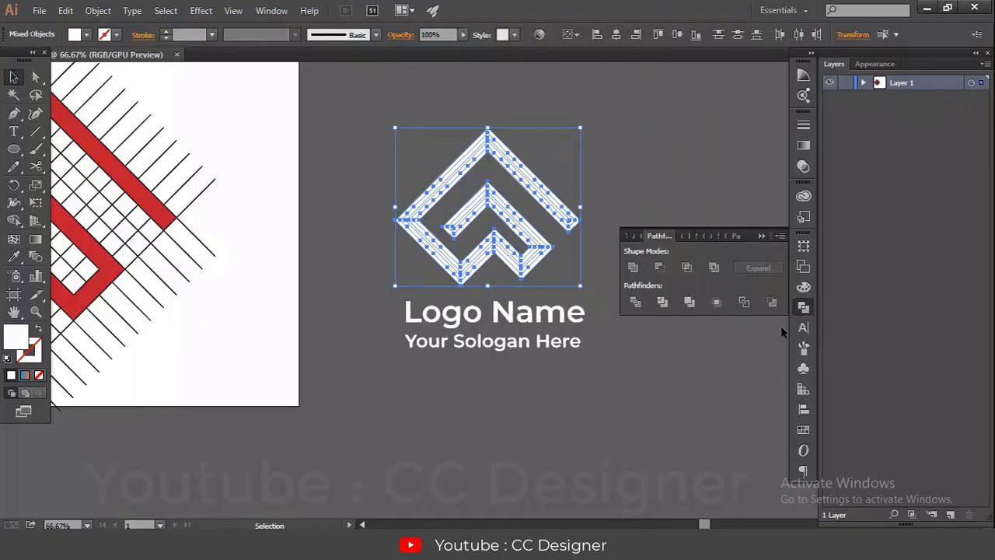
{"action": "left_click", "coordinate": [633, 268]}
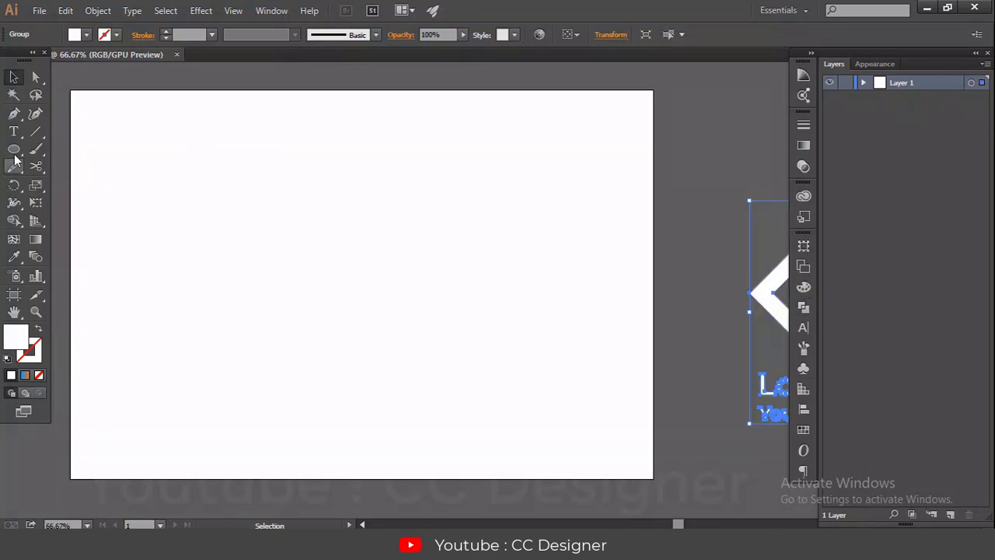
Draw a white rectangle covering the whole empty artboard and lock it as the background
{"action": "left_click", "coordinate": [14, 151]}
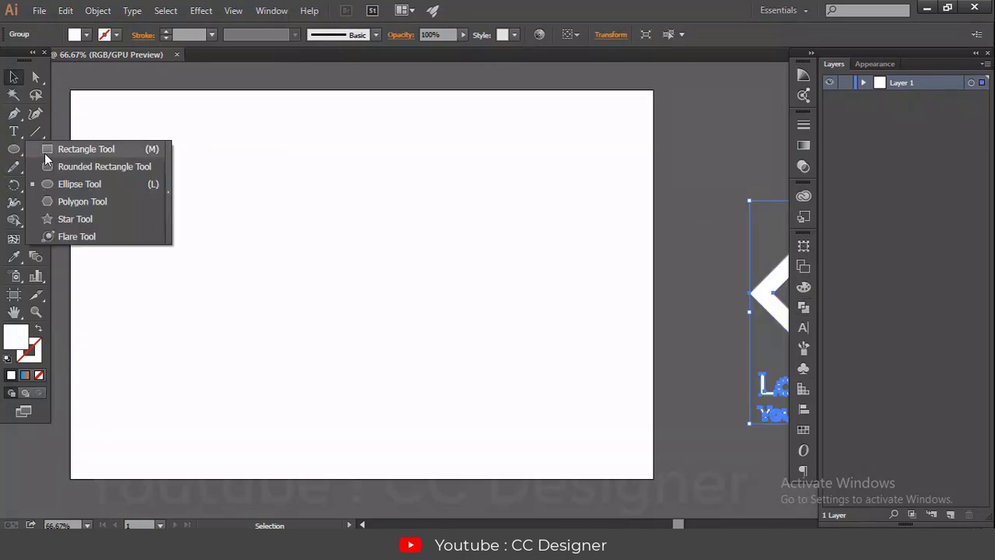
{"action": "left_click", "coordinate": [47, 152]}
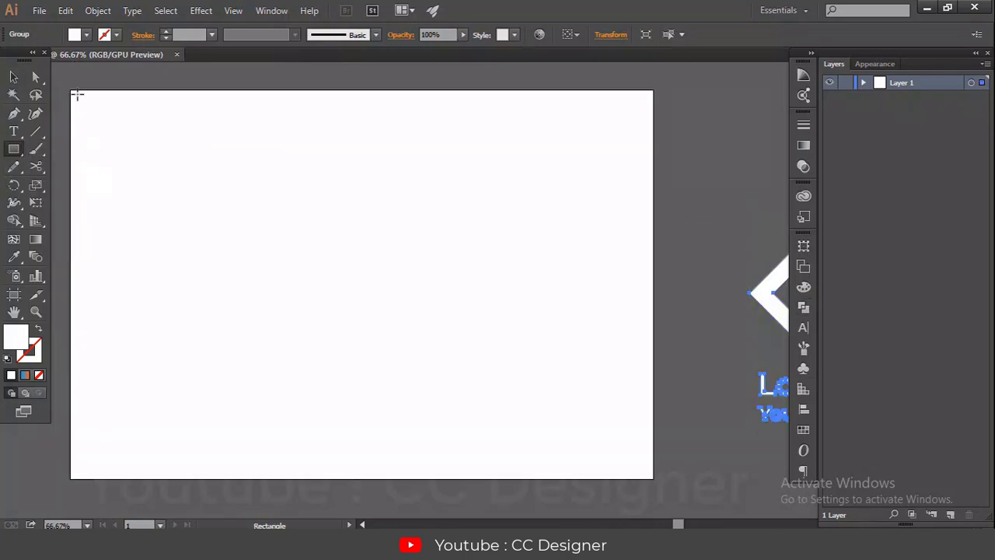
{"action": "mouse_move", "coordinate": [77, 95]}
{"action": "left_mouse_down"}
{"action": "mouse_move", "coordinate": [453, 358]}
{"action": "mouse_move", "coordinate": [653, 479]}
{"action": "left_mouse_up"}
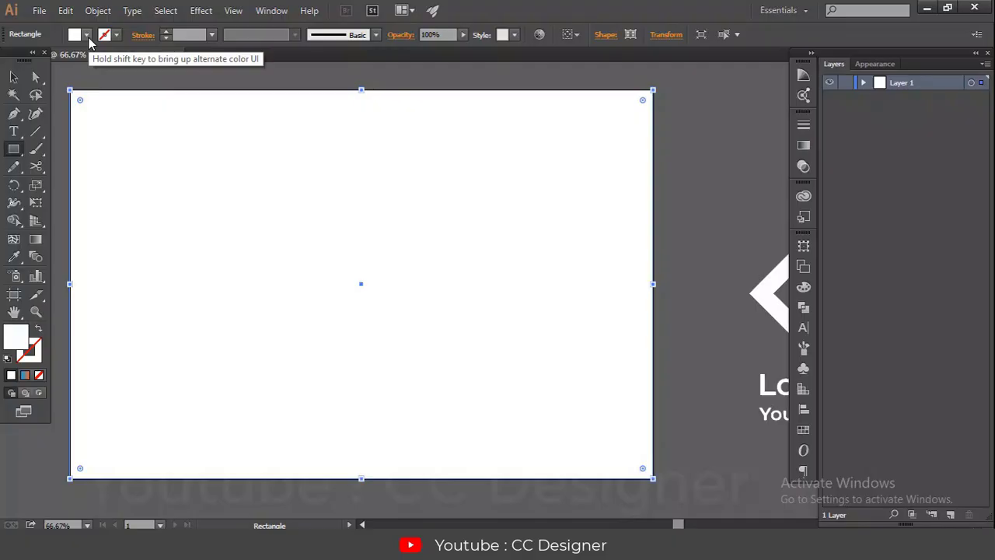
{"action": "key", "text": "ctrl+2"}
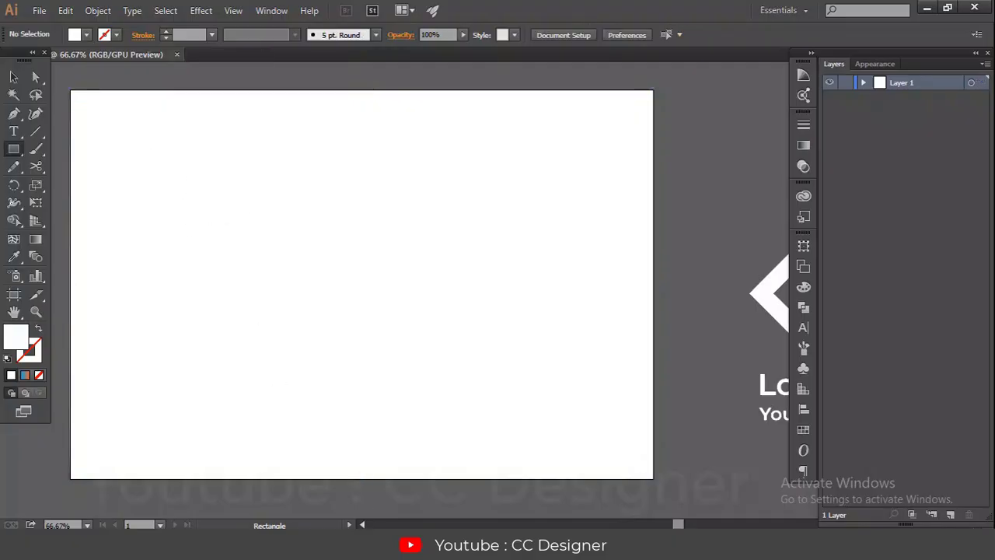
Check the reference logo presentation image, then draw a full-width rectangle over the artboard's upper half and fill it black
{"action": "key", "text": "alt+Tab"}
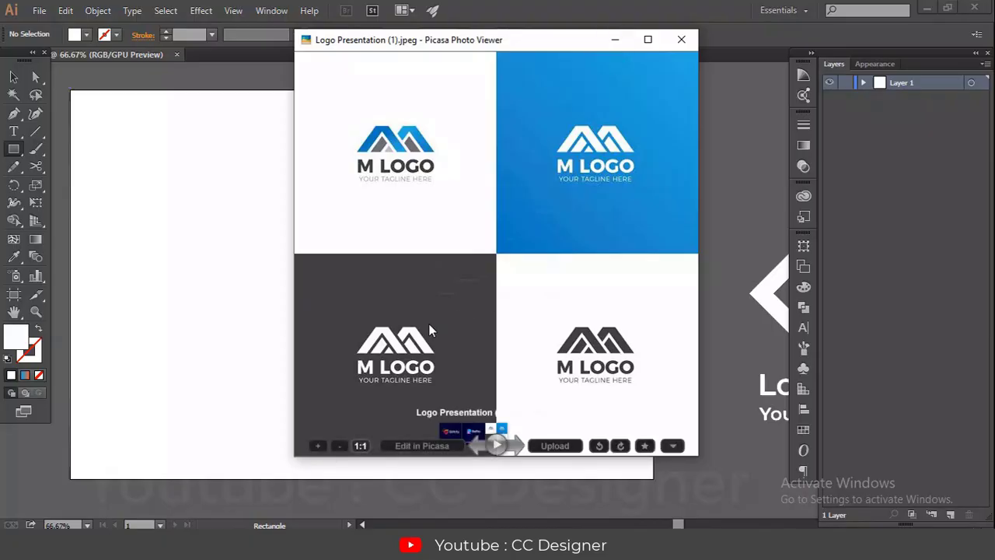
{"action": "left_click", "coordinate": [613, 42]}
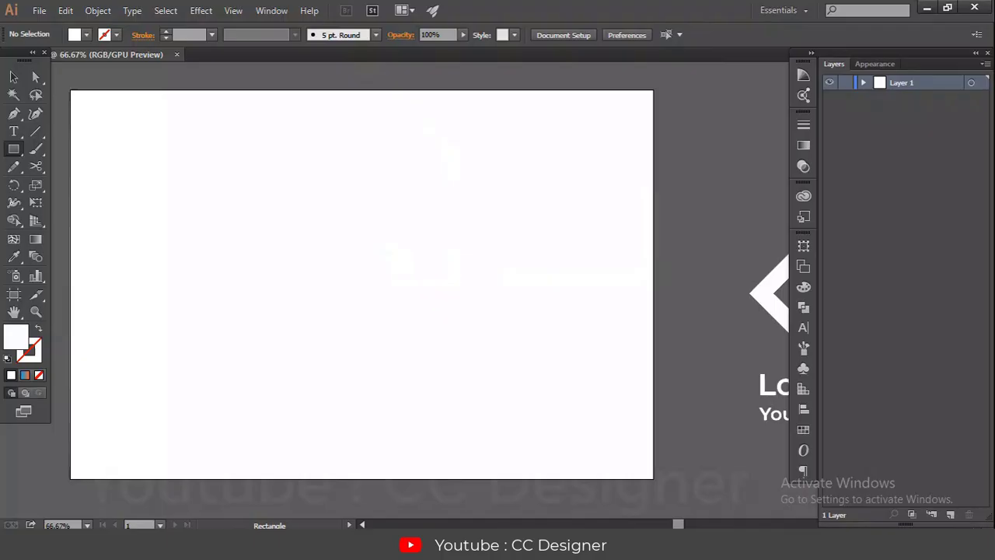
{"action": "left_click", "coordinate": [12, 153]}
{"action": "left_click_drag", "start_coordinate": [71, 90], "coordinate": [652, 290]}
{"action": "left_click", "coordinate": [85, 35]}
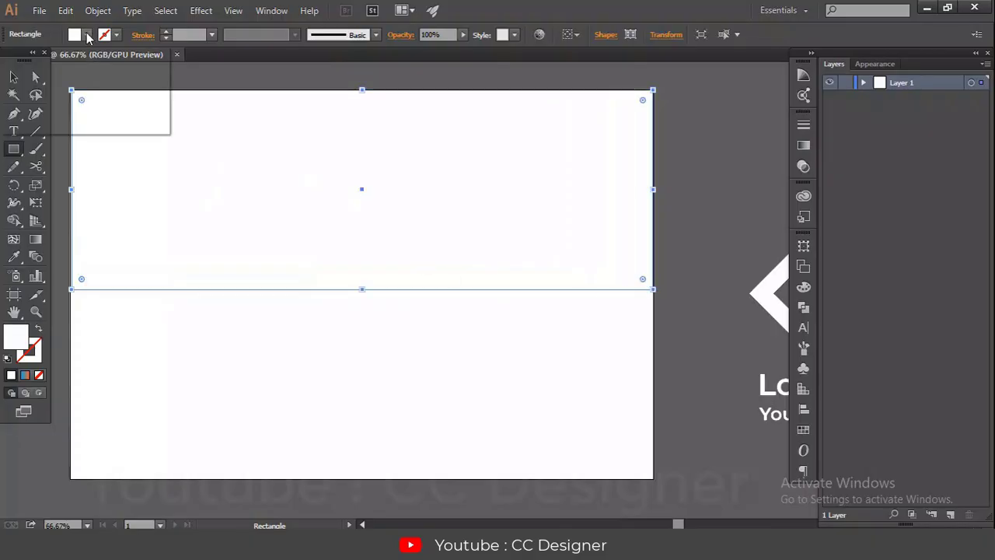
{"action": "left_click", "coordinate": [39, 61]}
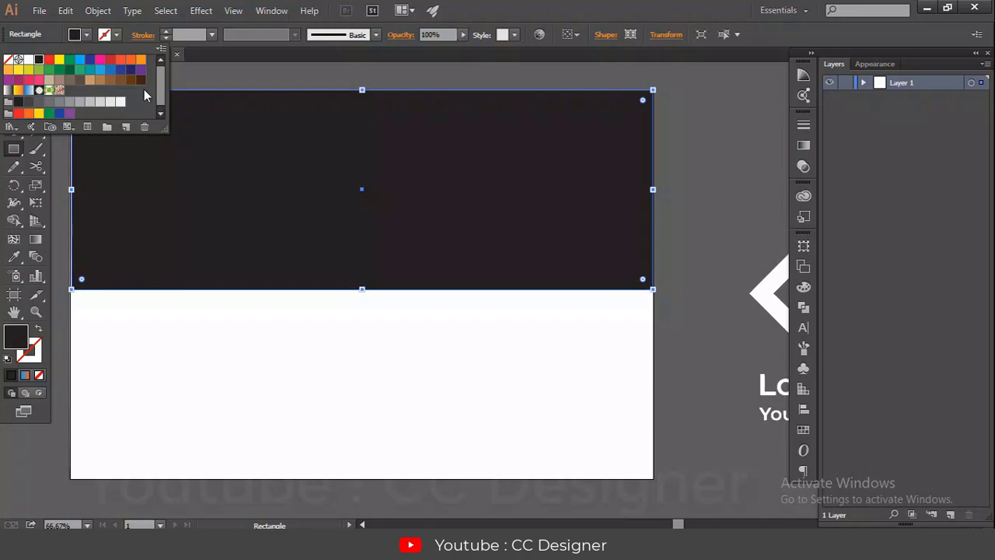
{"action": "key", "text": "v"}
{"action": "key", "text": "ctrl+shift+a"}
Draw a rectangle of about 606 by 391 px over the artboard's lower-right quarter, its upper edge meeting the black rectangle
{"action": "left_click", "coordinate": [14, 148]}
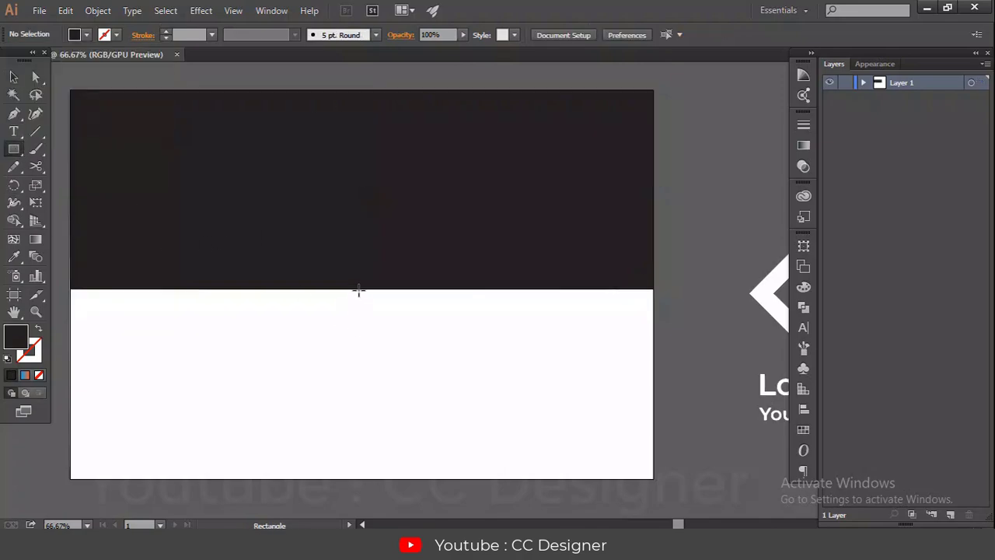
{"action": "left_click_drag", "start_coordinate": [358, 290], "coordinate": [653, 479]}
{"action": "left_click", "coordinate": [13, 76]}
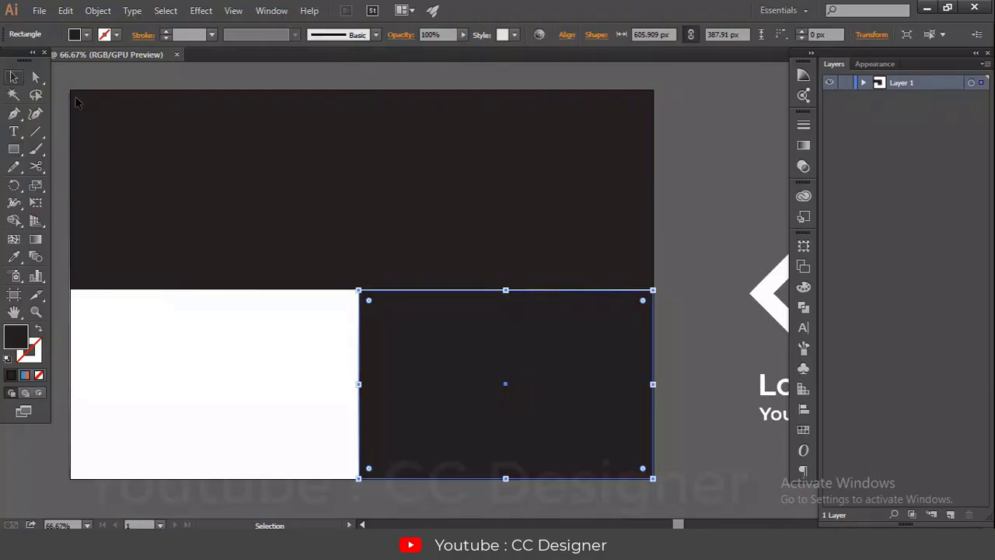
{"action": "left_click", "coordinate": [730, 183]}
{"action": "left_click", "coordinate": [517, 306]}
{"action": "left_click_drag", "start_coordinate": [506, 290], "coordinate": [505, 289]}
{"action": "left_click", "coordinate": [701, 269]}
{"action": "left_click", "coordinate": [505, 386]}
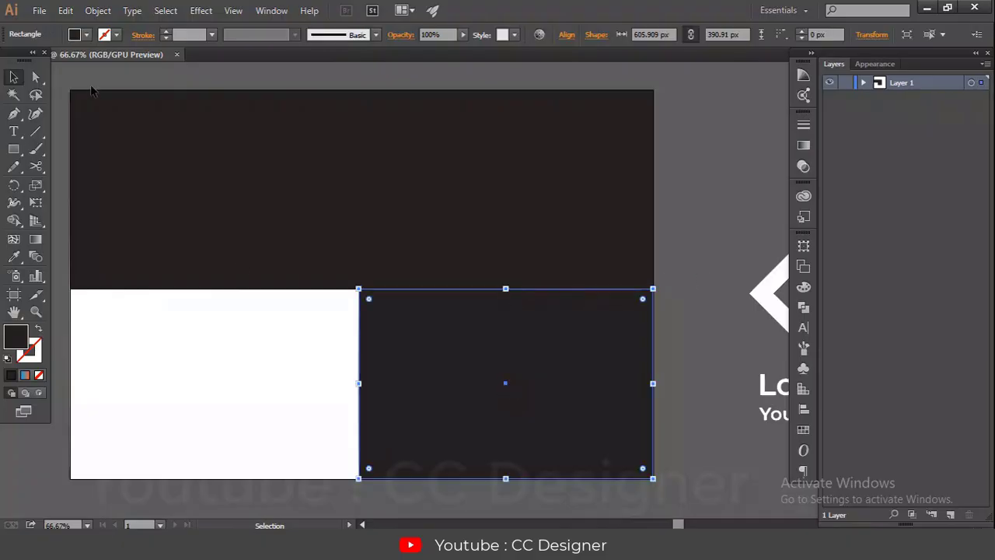
Try lighter blue swatches on the lower-right rectangle and settle on a dark blue fill
{"action": "left_click", "coordinate": [86, 35]}
{"action": "left_click", "coordinate": [101, 70]}
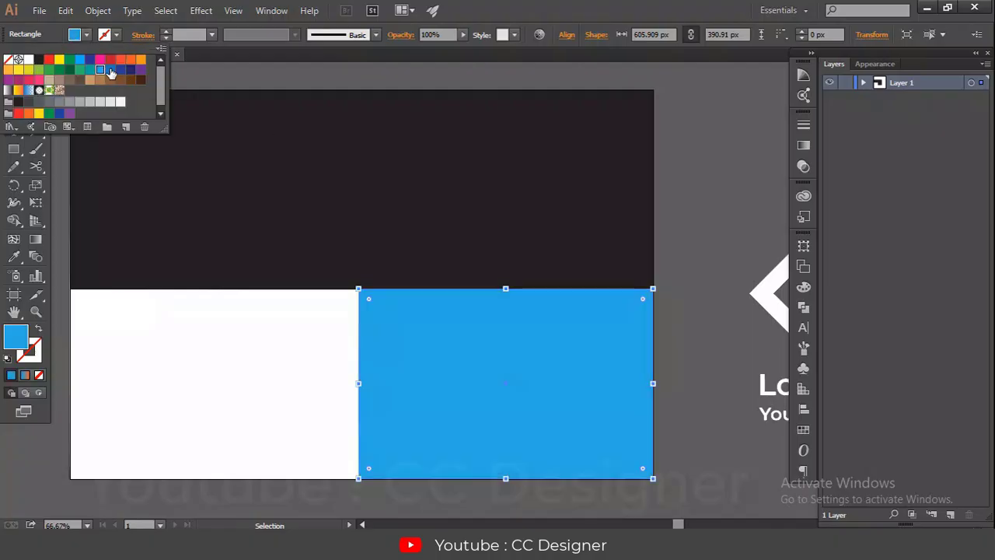
{"action": "left_click", "coordinate": [110, 70]}
{"action": "left_click", "coordinate": [121, 69]}
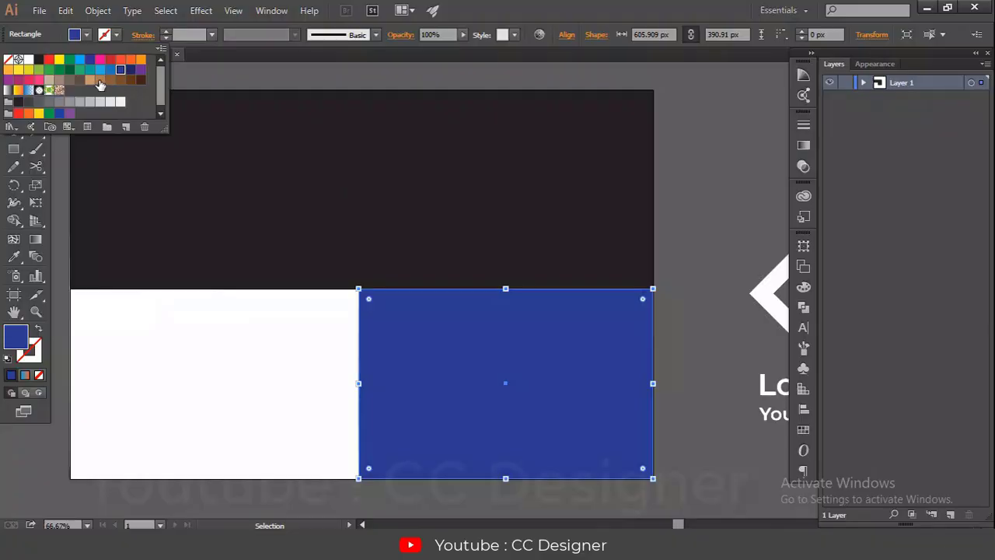
{"action": "left_click", "coordinate": [698, 201]}
{"action": "left_click", "coordinate": [698, 201]}
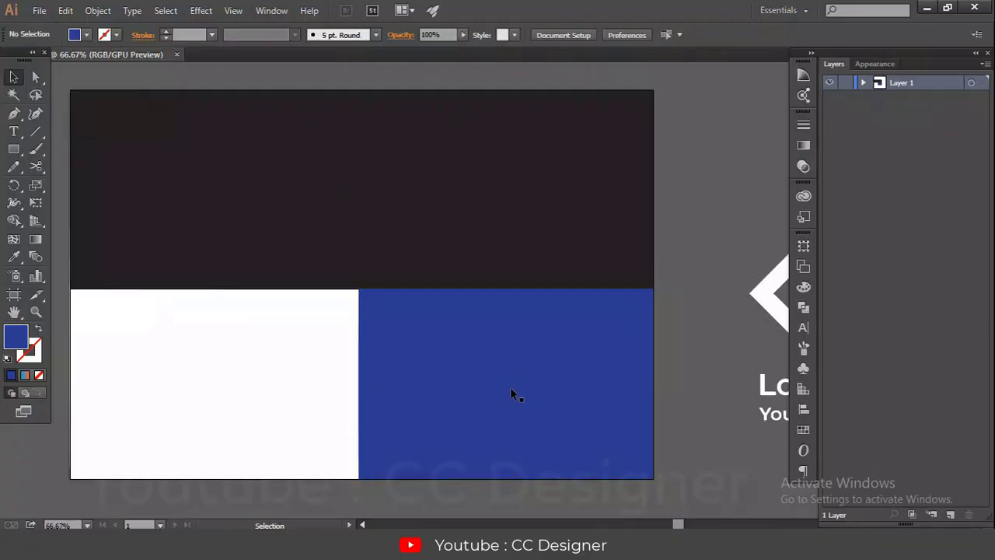
Copy the white logo group onto the black rectangle, scale the copy down to about half size and bring it to the front
{"action": "left_click_drag", "start_coordinate": [618, 304], "coordinate": [520, 312]}
{"action": "left_click_drag", "start_coordinate": [685, 208], "coordinate": [799, 491]}
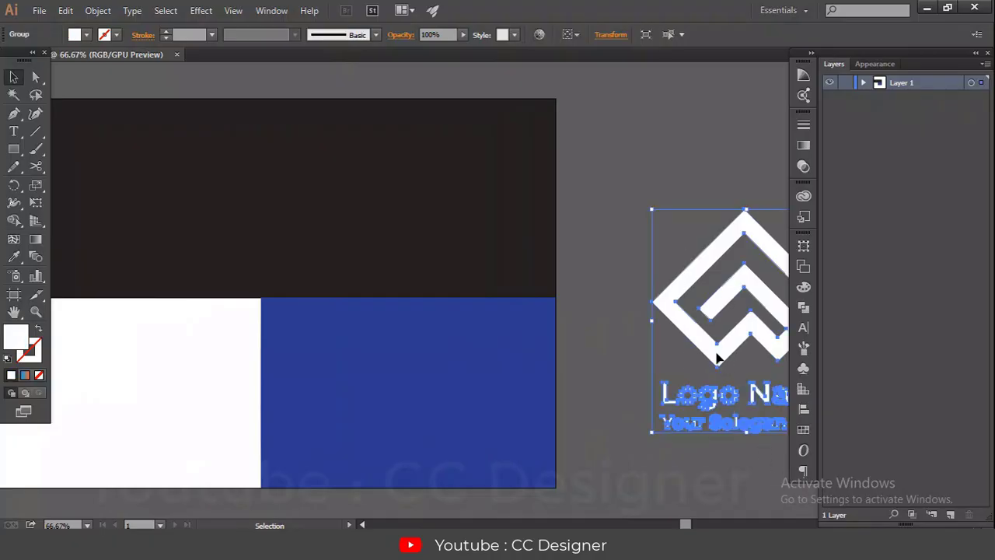
{"action": "left_click_drag", "start_coordinate": [719, 361], "coordinate": [209, 243]}
{"action": "left_click_drag", "start_coordinate": [321, 82], "coordinate": [272, 136]}
{"action": "right_click", "coordinate": [230, 187]}
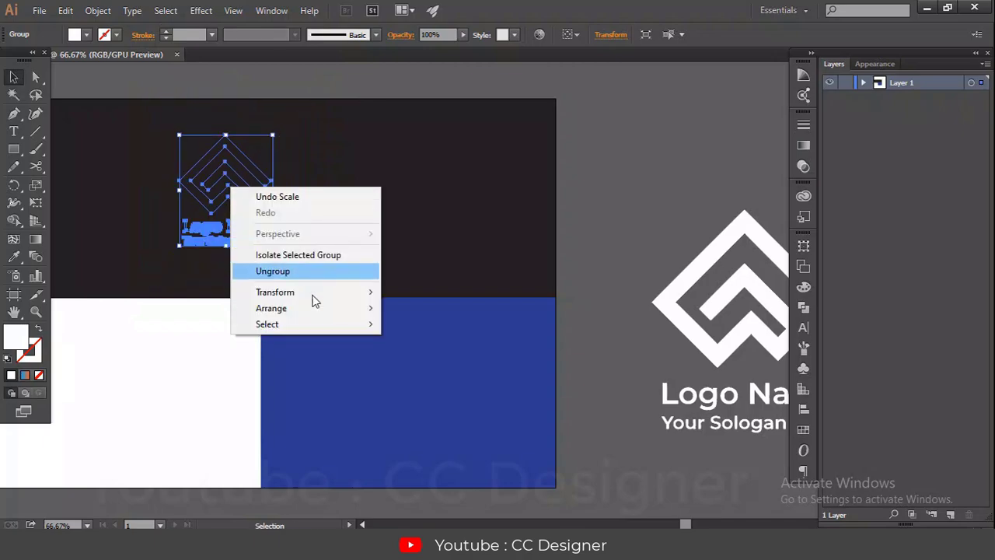
{"action": "mouse_move", "coordinate": [328, 314]}
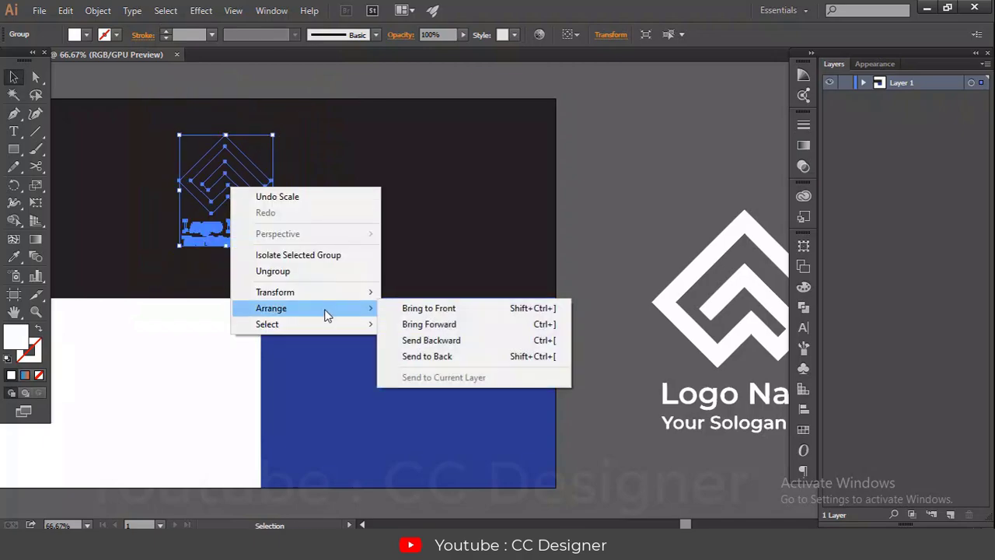
{"action": "left_click", "coordinate": [429, 309]}
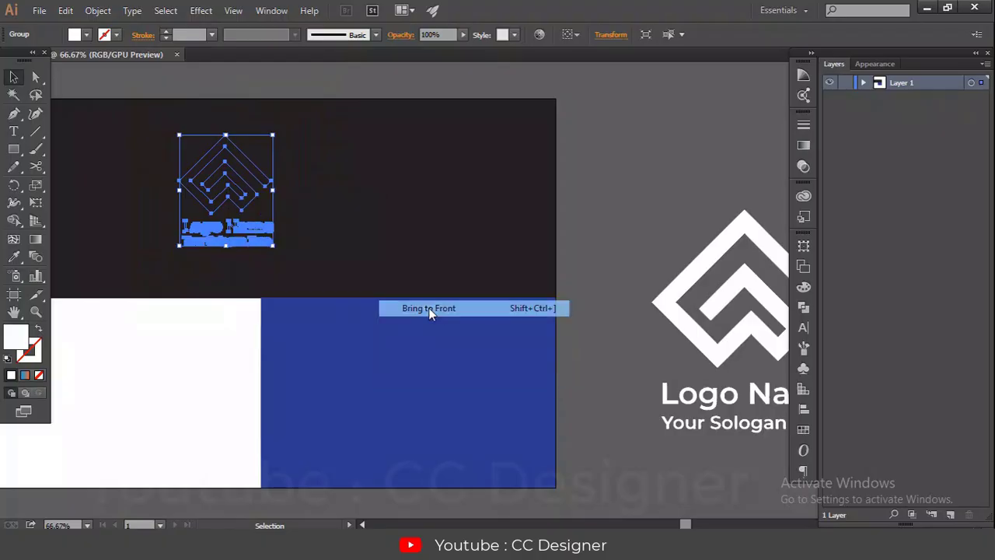
{"action": "left_click", "coordinate": [643, 165]}
Duplicate the small white logo onto the blue rectangle and onto the white lower-left area
{"action": "left_click_drag", "start_coordinate": [246, 209], "coordinate": [432, 417]}
{"action": "scroll", "coordinate": [439, 395], "scroll_direction": "down", "scroll_amount": 3}
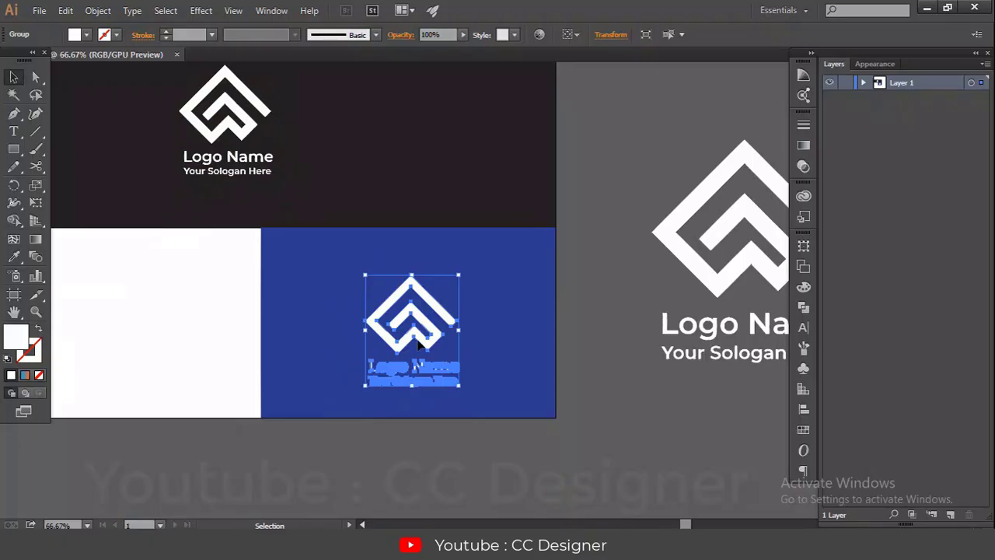
{"action": "left_click", "coordinate": [523, 337]}
{"action": "scroll", "coordinate": [561, 350], "scroll_direction": "left", "scroll_amount": 3}
{"action": "left_click_drag", "start_coordinate": [604, 328], "coordinate": [305, 328]}
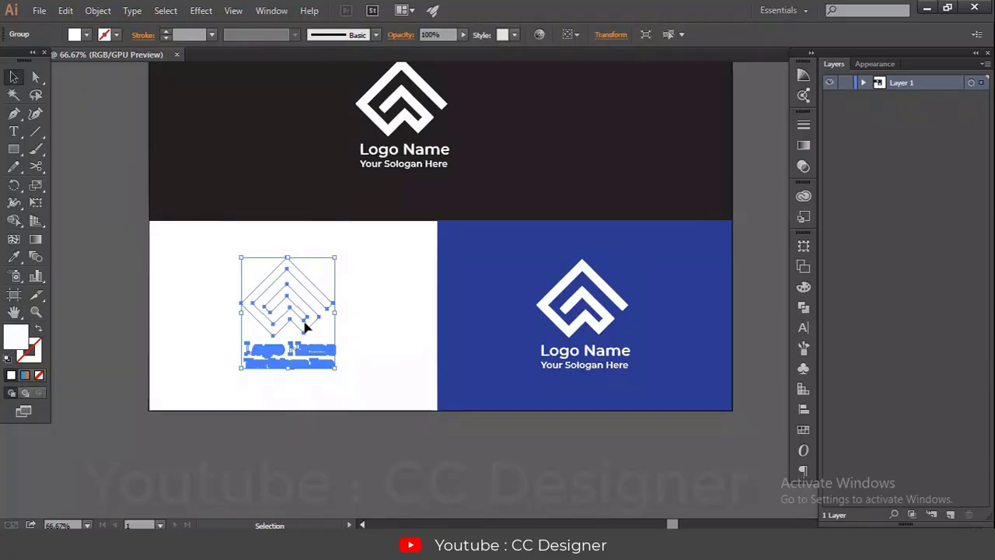
Try black on the logo copy in the white area, then fill it with dark gray and deselect it
{"action": "left_click", "coordinate": [87, 35]}
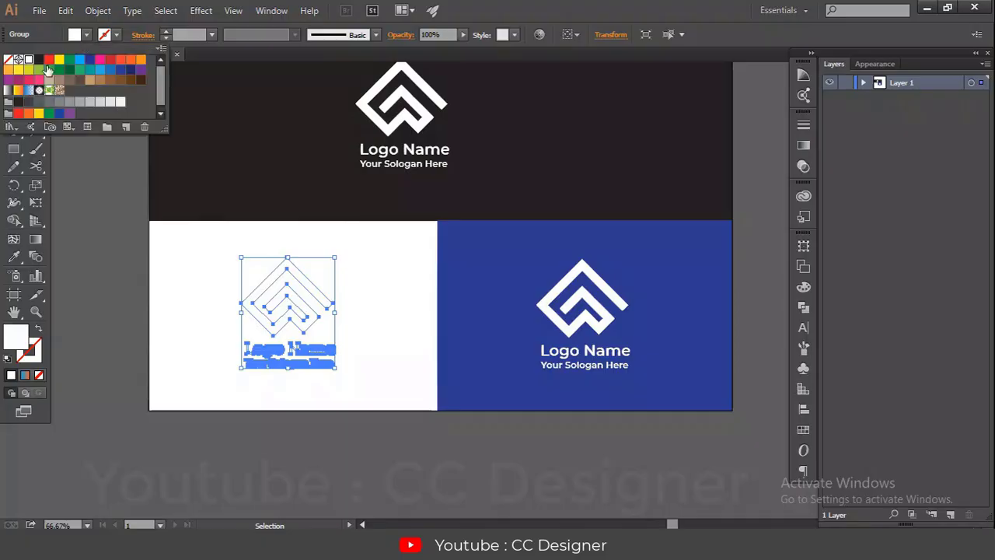
{"action": "left_click", "coordinate": [38, 59]}
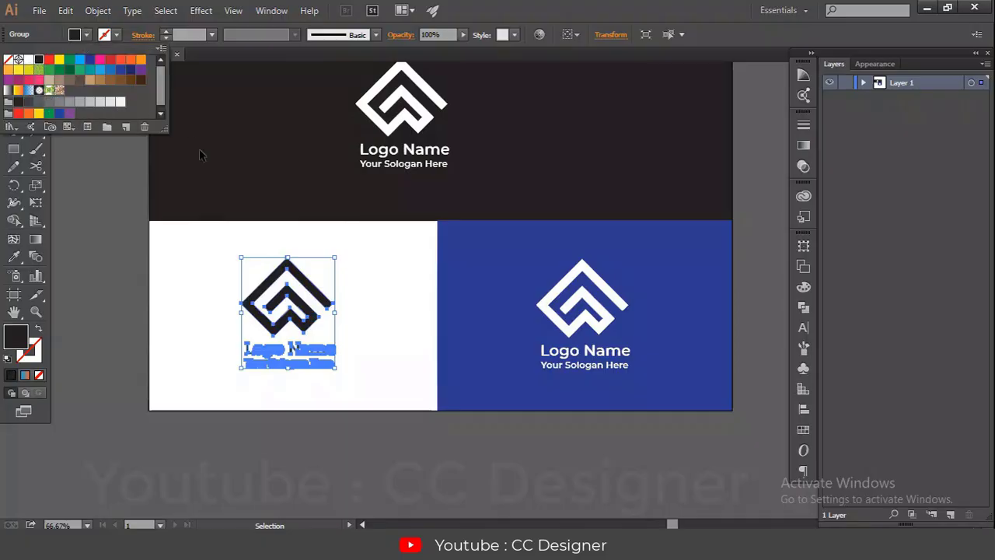
{"action": "left_click", "coordinate": [19, 103]}
{"action": "left_click", "coordinate": [28, 104]}
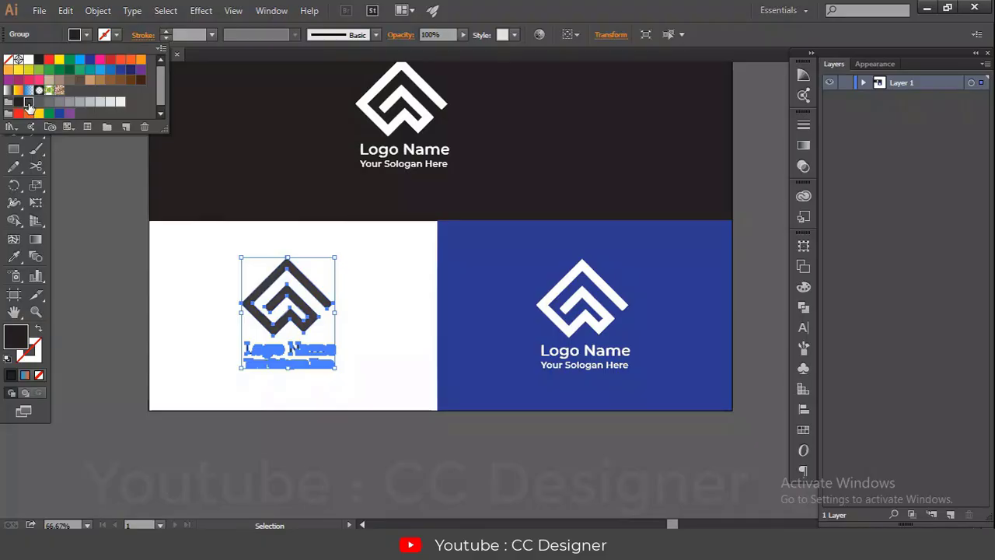
{"action": "left_click", "coordinate": [114, 238]}
{"action": "left_click", "coordinate": [112, 243]}
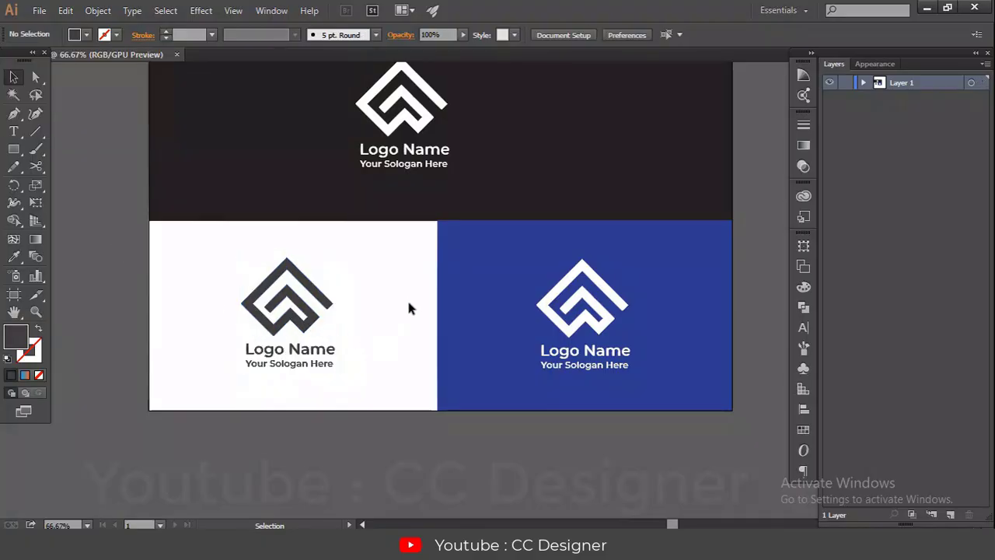
{"action": "scroll", "coordinate": [415, 289], "scroll_direction": "up", "scroll_amount": 3}
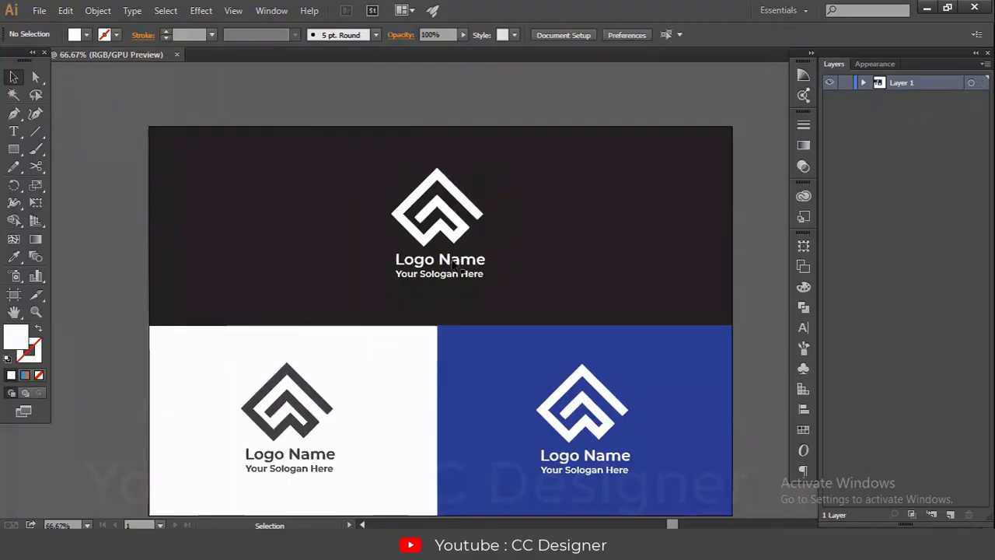
{"action": "left_click", "coordinate": [39, 10]}
{"action": "left_click", "coordinate": [104, 194]}
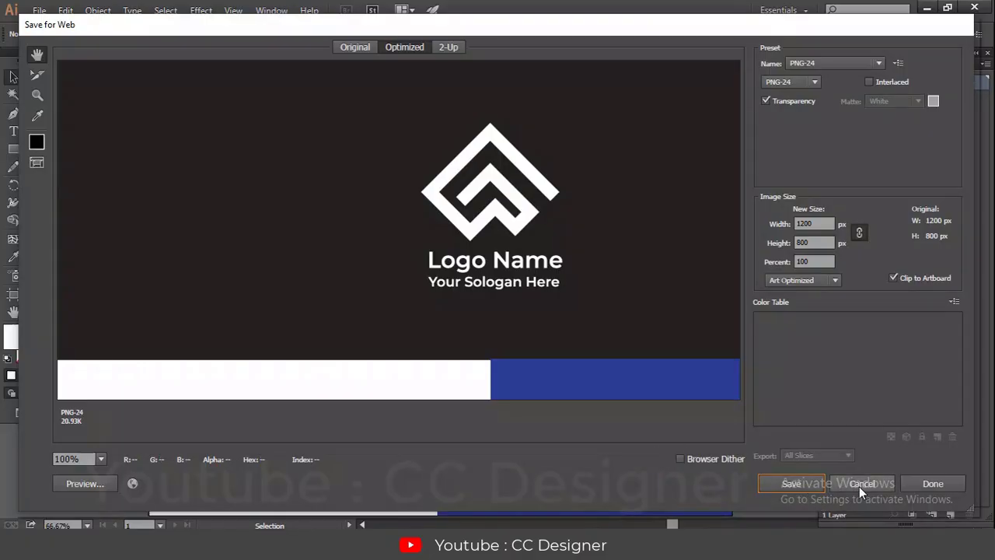
{"action": "left_click", "coordinate": [858, 483]}
Save the document to the Desktop as an Adobe Illustrator file named Logo CLass 02, compatible with Illustrator CC
{"action": "left_click", "coordinate": [39, 10]}
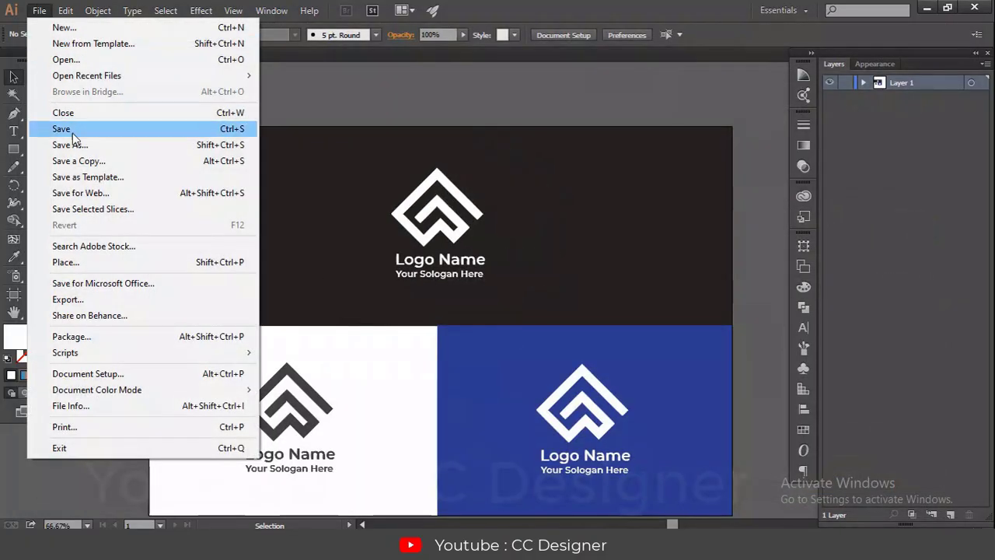
{"action": "left_click", "coordinate": [77, 131]}
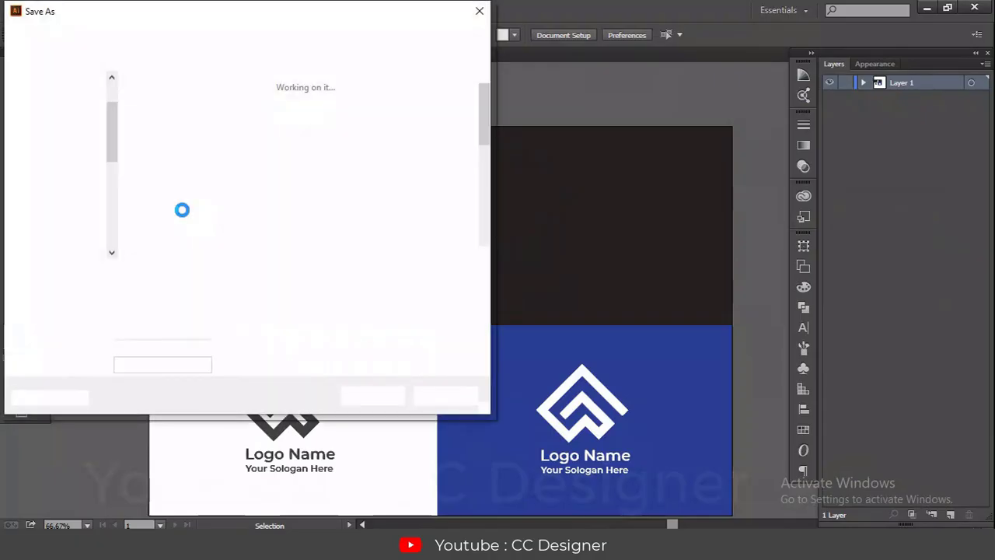
{"action": "type", "text": "Lo"}
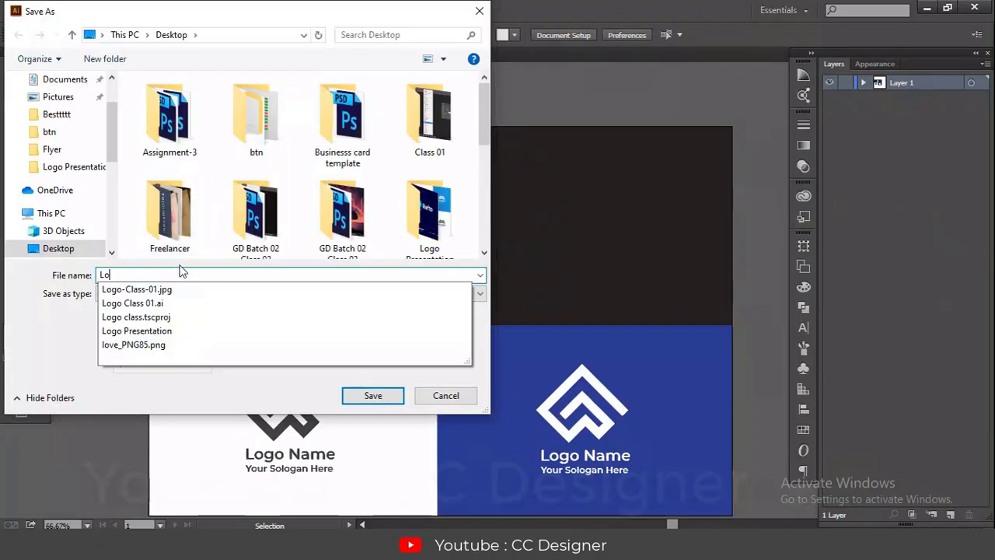
{"action": "type", "text": "go CLass"}
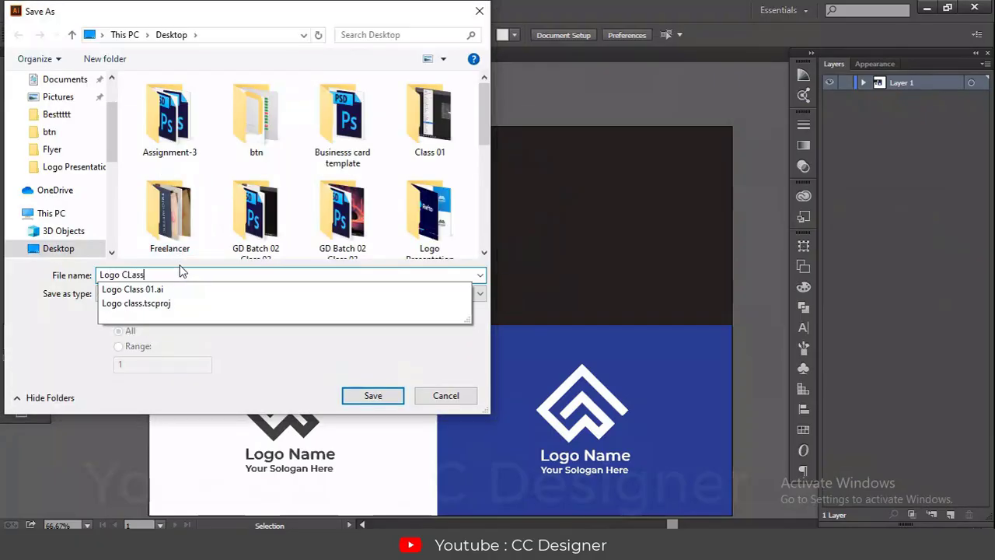
{"action": "type", "text": " 02"}
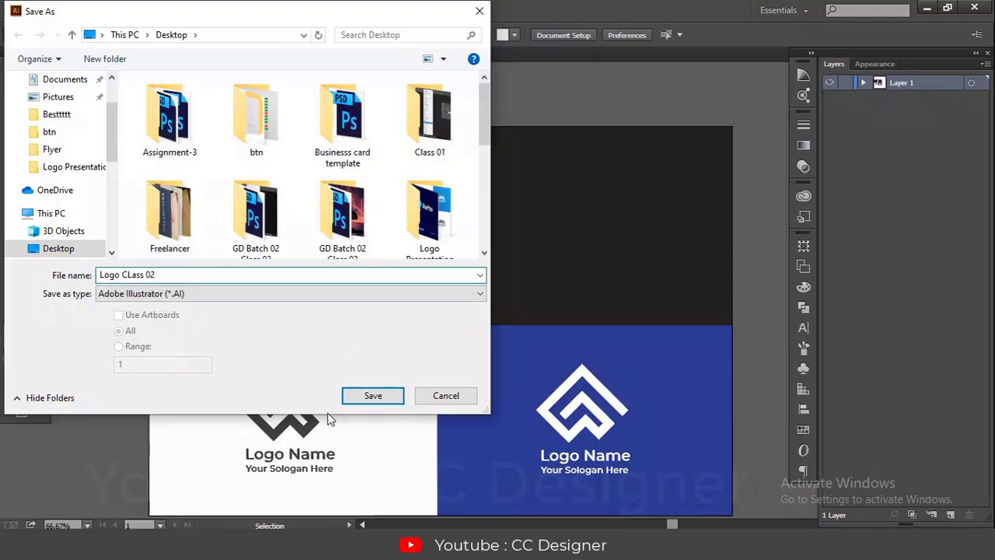
{"action": "left_click", "coordinate": [354, 396]}
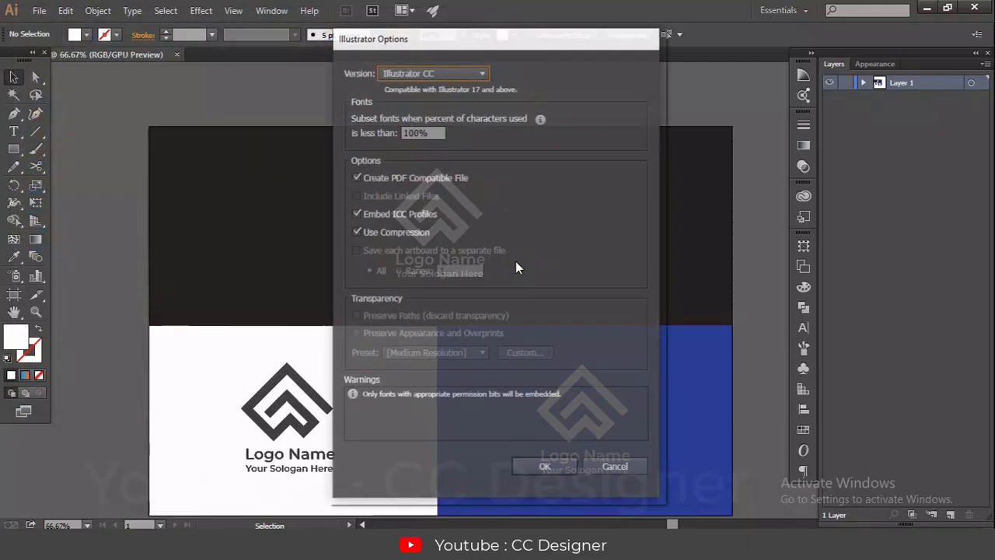
{"action": "left_click", "coordinate": [549, 466]}
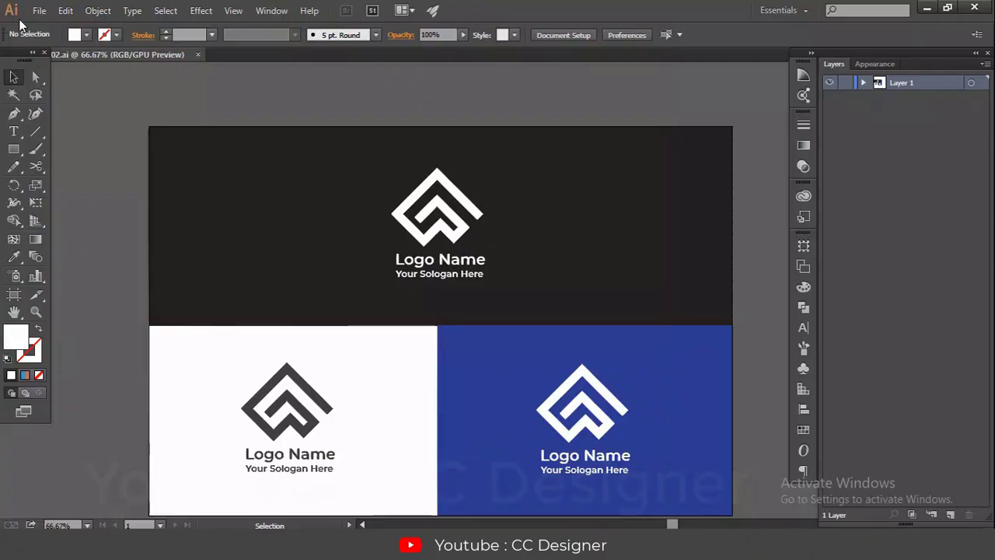
Export the artboard for web as a maximum-quality JPEG named Logo-CLass-02 to the Desktop
{"action": "left_click", "coordinate": [39, 10]}
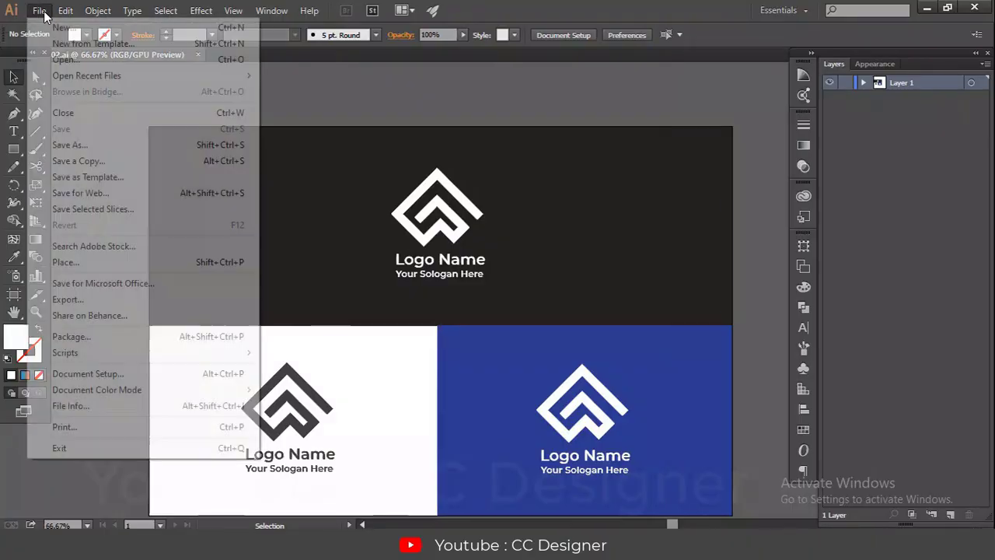
{"action": "left_click", "coordinate": [117, 192]}
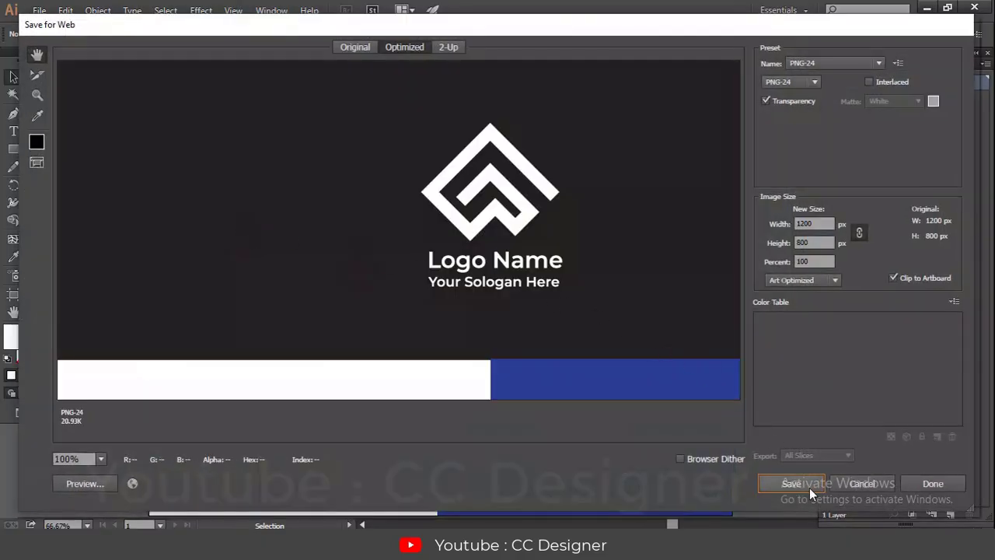
{"action": "left_click", "coordinate": [801, 80]}
{"action": "left_click", "coordinate": [798, 115]}
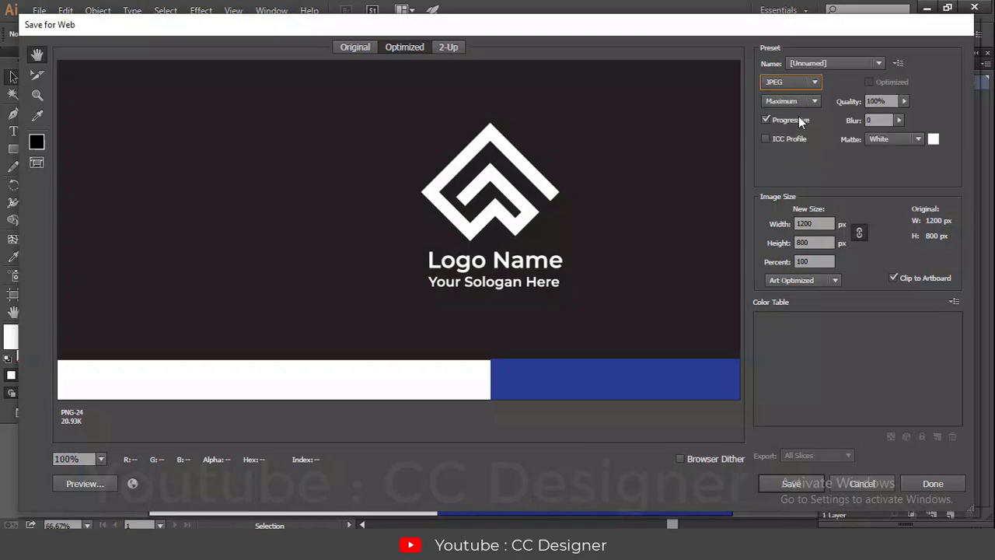
{"action": "left_click", "coordinate": [796, 490]}
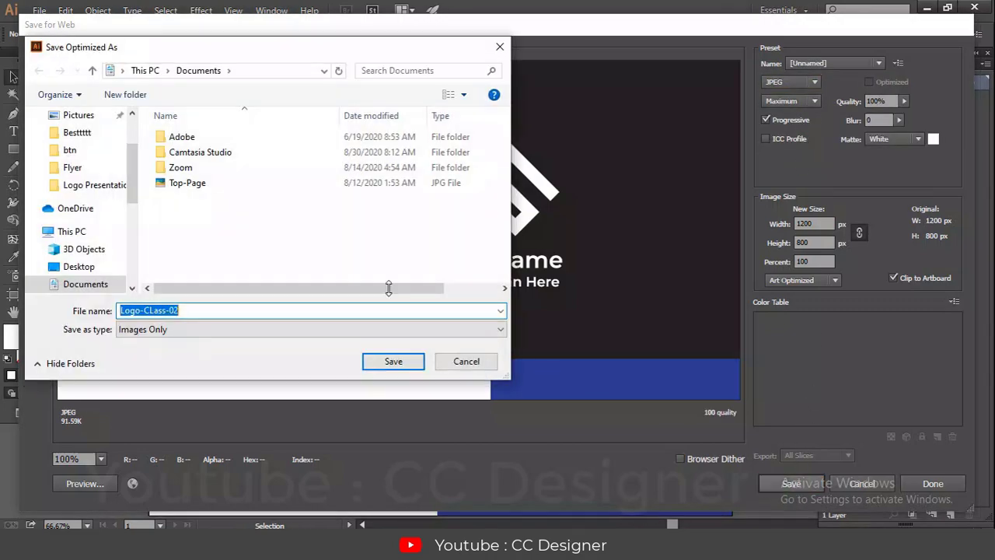
{"action": "scroll", "coordinate": [130, 179], "scroll_direction": "up", "scroll_amount": 2}
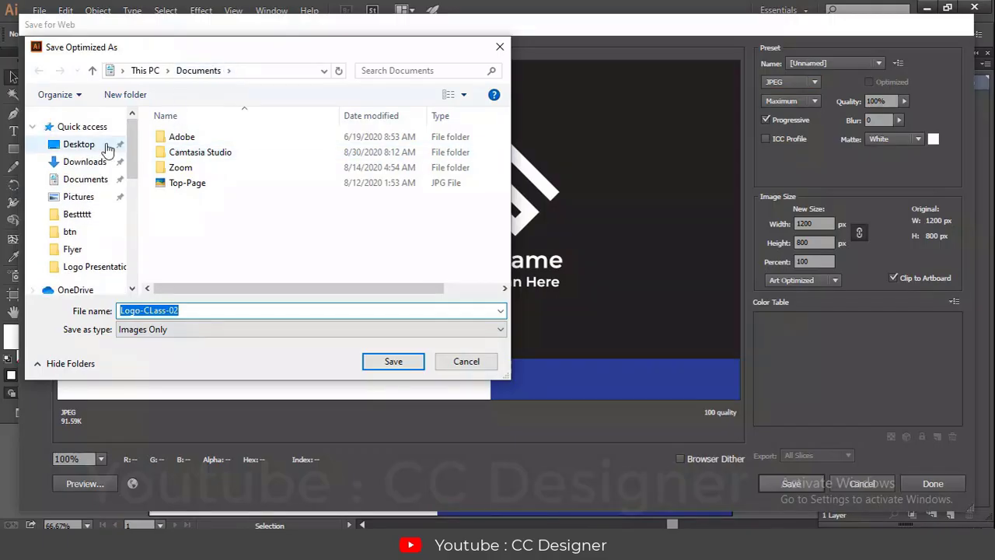
{"action": "left_click", "coordinate": [79, 146]}
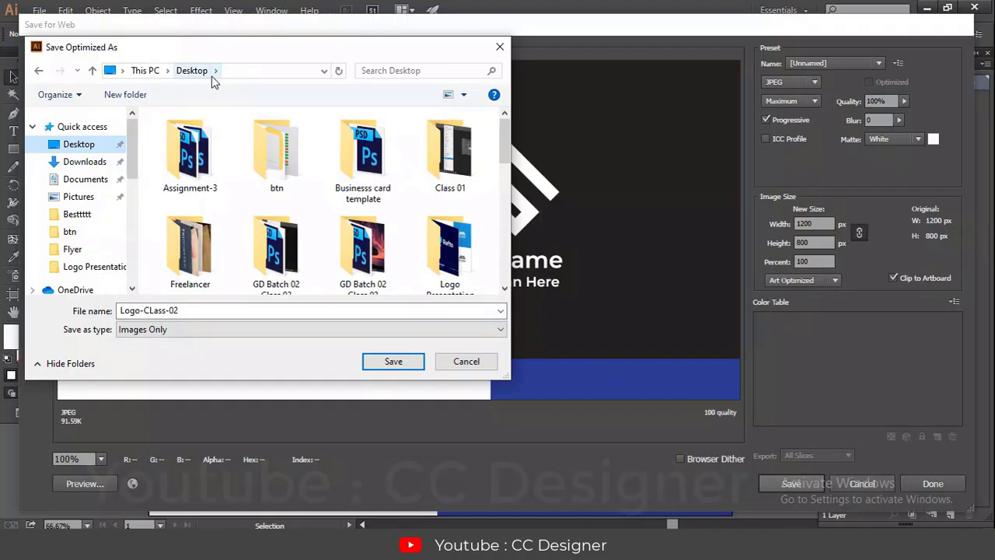
{"action": "left_click", "coordinate": [394, 363]}
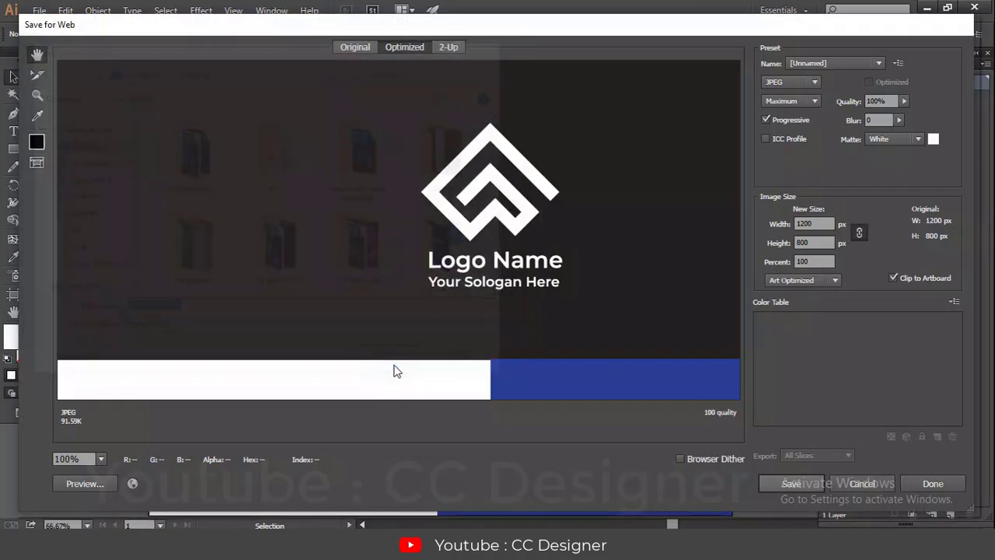
{"action": "left_click", "coordinate": [926, 8]}
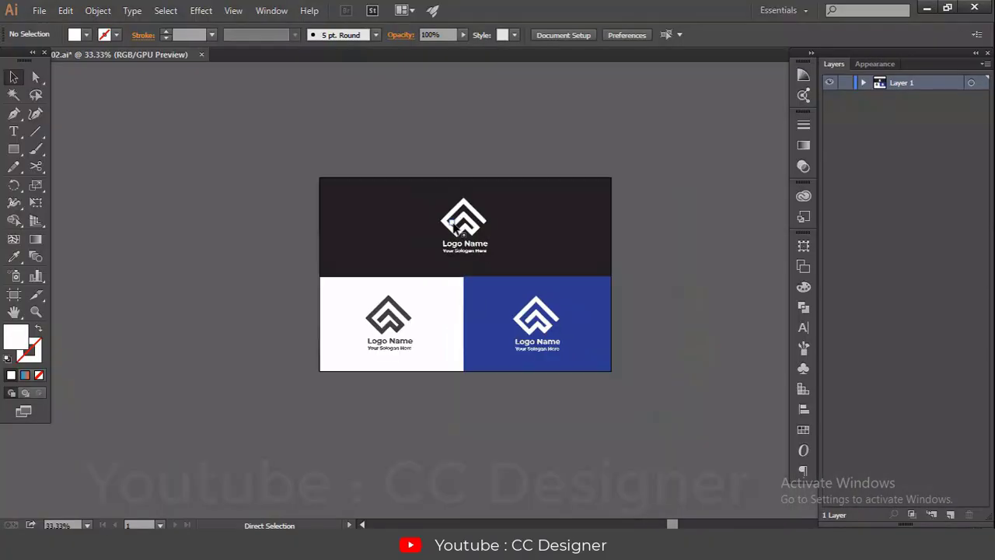
Duplicate the artboard together with its logo presentation, placing the copy to the left of the original
{"action": "key", "text": "v"}
{"action": "left_click", "coordinate": [14, 296]}
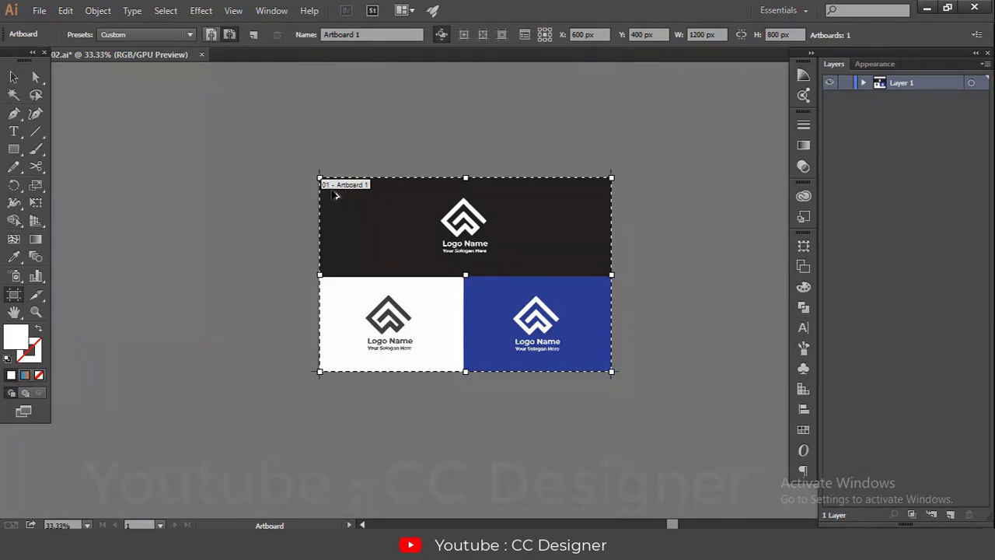
{"action": "left_click_drag", "start_coordinate": [336, 195], "coordinate": [26, 186]}
{"action": "left_click", "coordinate": [14, 77]}
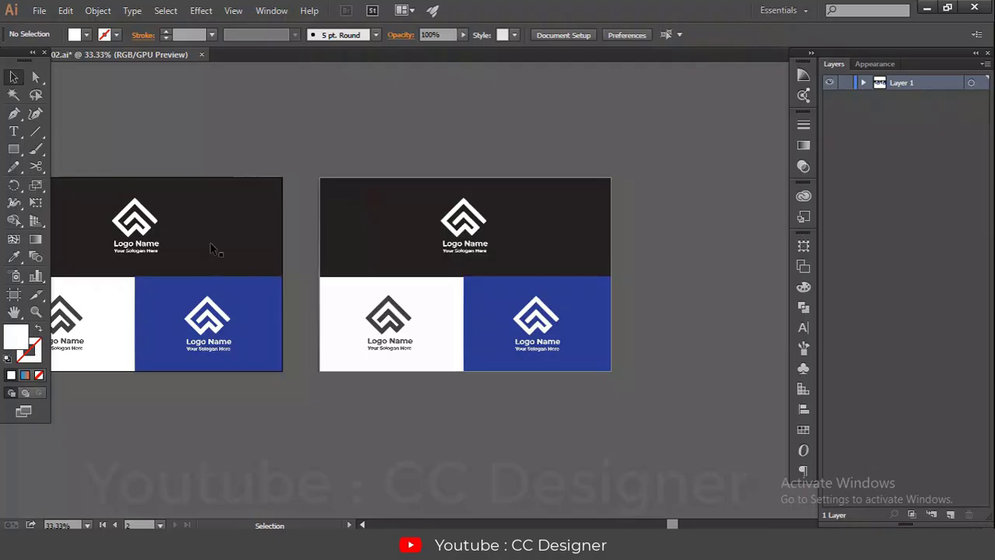
Examine the presentation artwork on the original artboard and on its duplicate, one artboard at a time
{"action": "left_click", "coordinate": [385, 242]}
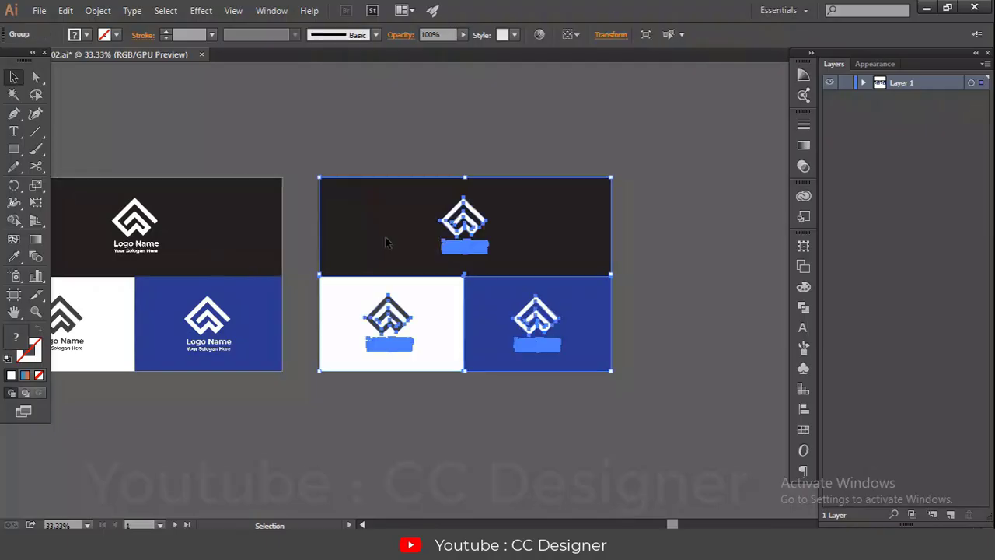
{"action": "key", "text": "ctrl+0"}
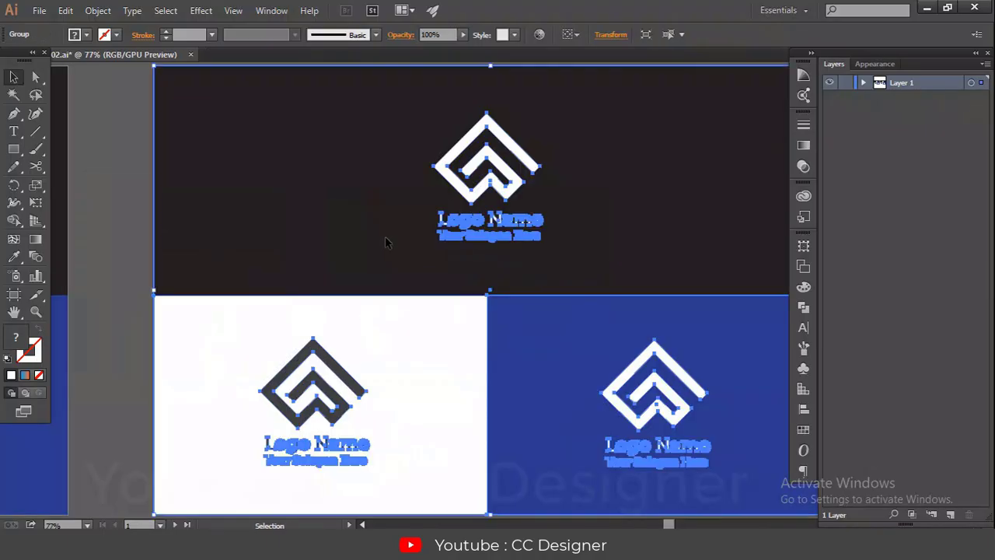
{"action": "left_click", "coordinate": [22, 469]}
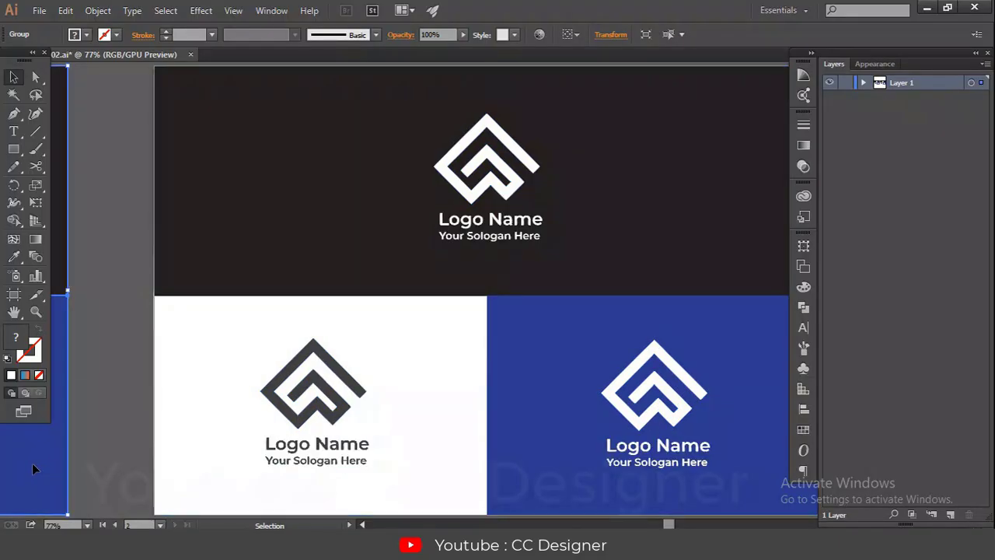
{"action": "key", "text": "ctrl+x"}
{"action": "key", "text": "ctrl+v"}
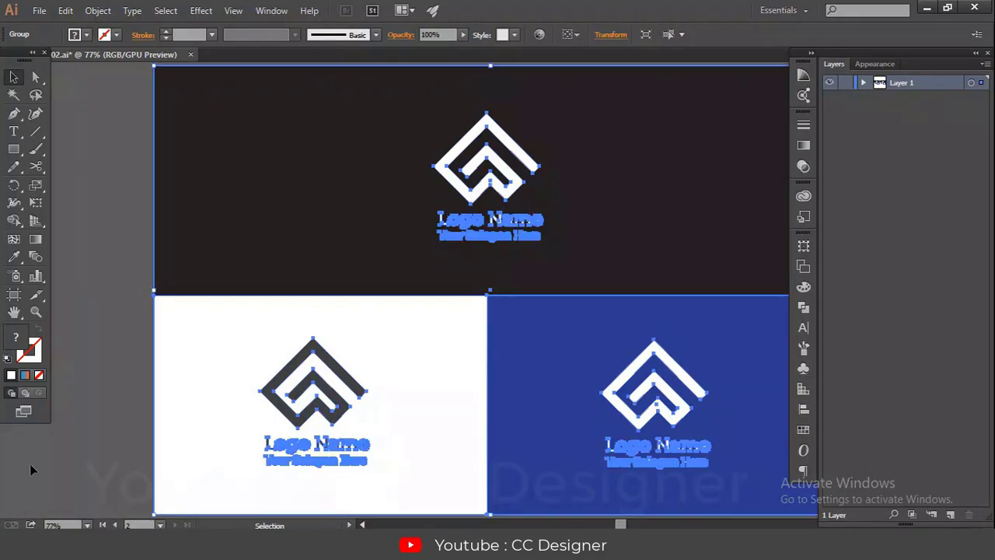
{"action": "key", "text": "ctrl+minus"}
{"action": "key", "text": "ctrl+minus"}
{"action": "key", "text": "ctrl+minus"}
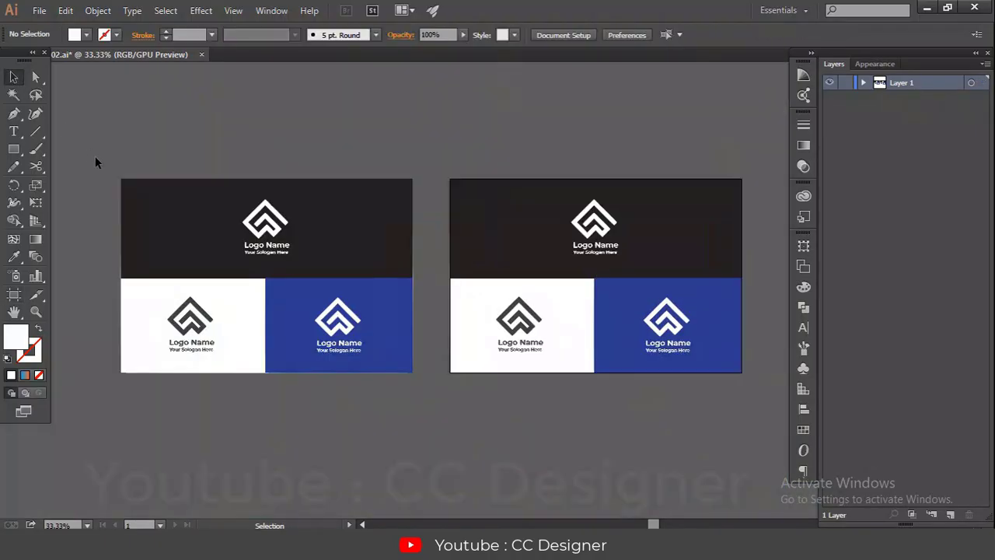
Lock the presentation group on the left artboard and delete the artwork from the right artboard
{"action": "left_click_drag", "start_coordinate": [95, 162], "coordinate": [418, 440]}
{"action": "left_click", "coordinate": [98, 10]}
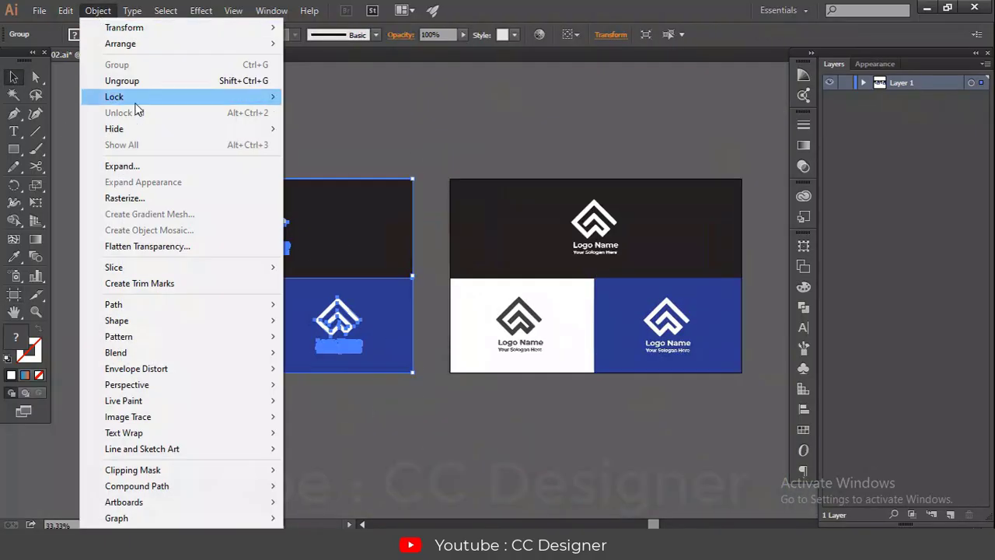
{"action": "mouse_move", "coordinate": [164, 101]}
{"action": "left_click", "coordinate": [311, 96]}
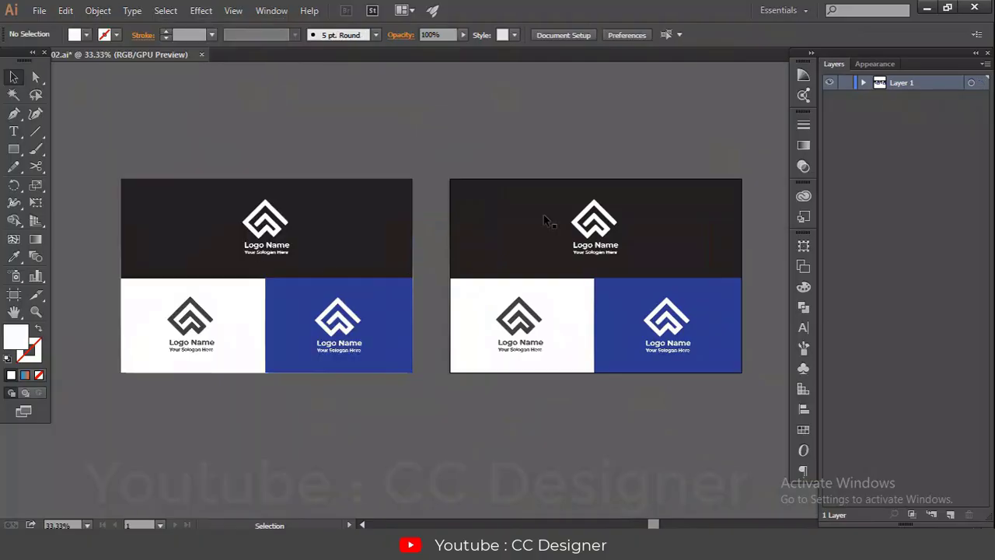
{"action": "key", "text": "ctrl+a"}
{"action": "key", "text": "Delete"}
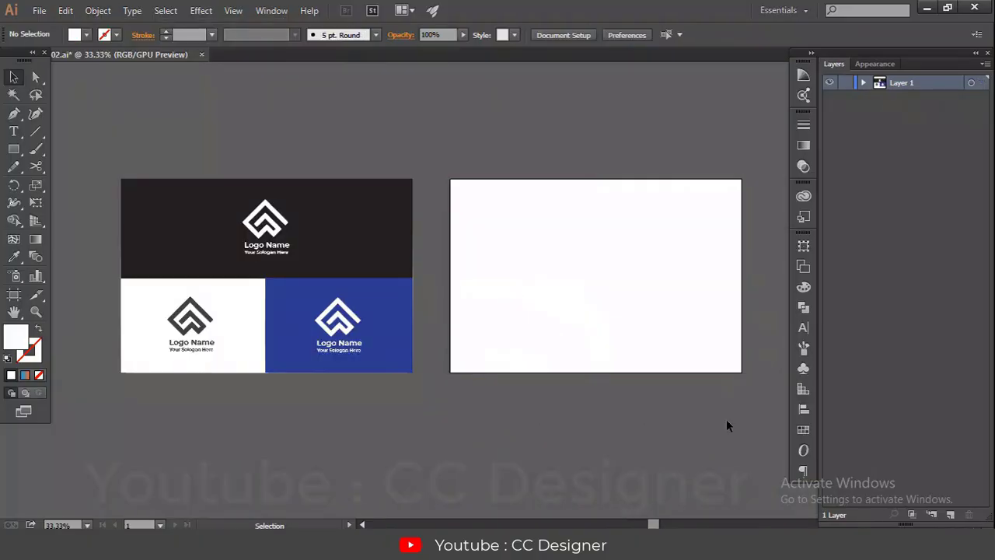
Draw a circle near the center of the blank right artboard with the Ellipse tool and fill it with black
{"action": "left_click_drag", "start_coordinate": [666, 362], "coordinate": [582, 340]}
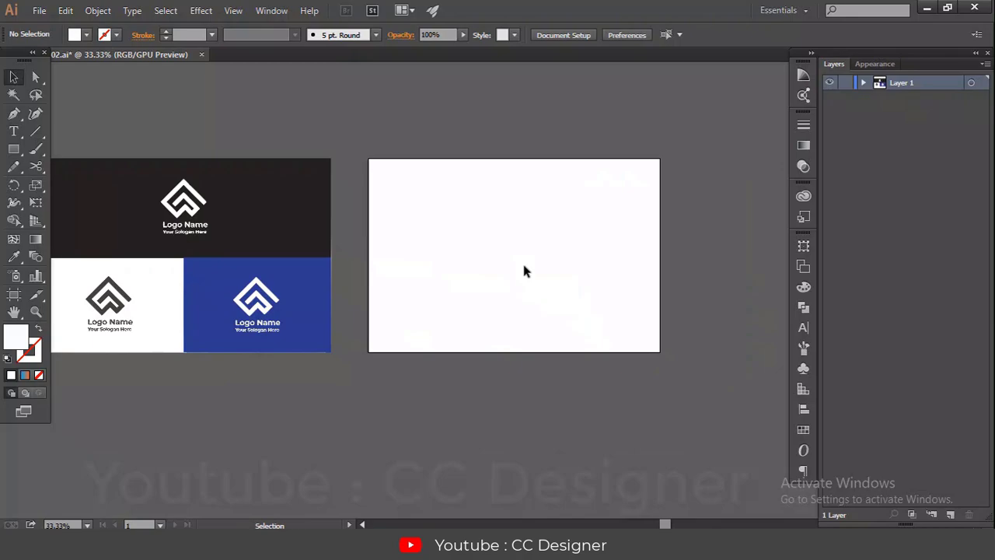
{"action": "key", "text": "ctrl+0"}
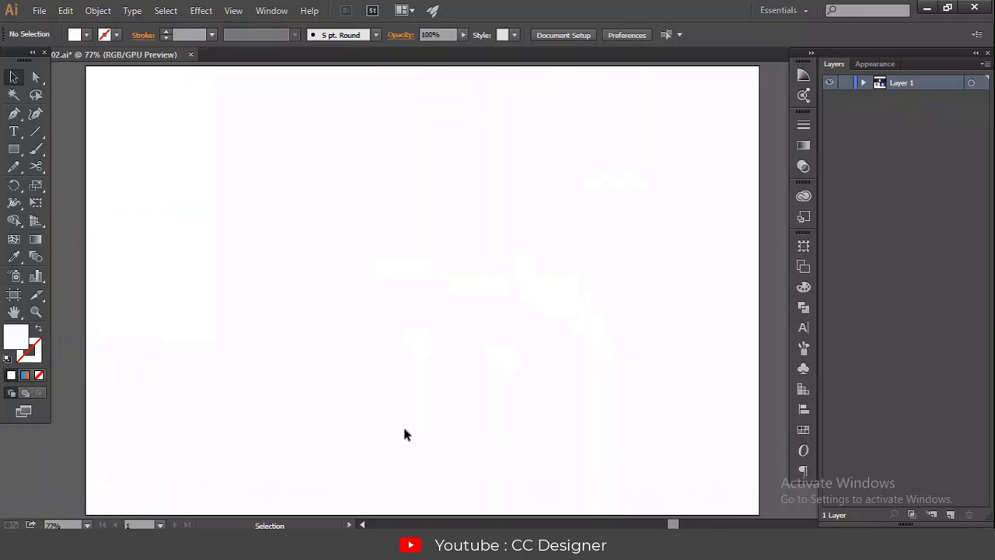
{"action": "left_click", "coordinate": [14, 149]}
{"action": "left_click", "coordinate": [94, 189]}
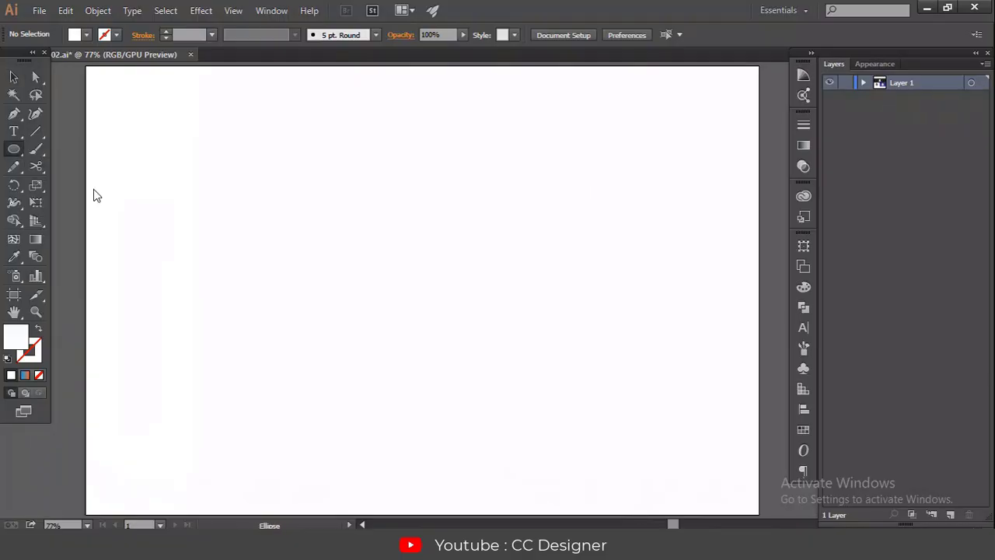
{"action": "left_click_drag", "start_coordinate": [359, 198], "coordinate": [456, 364]}
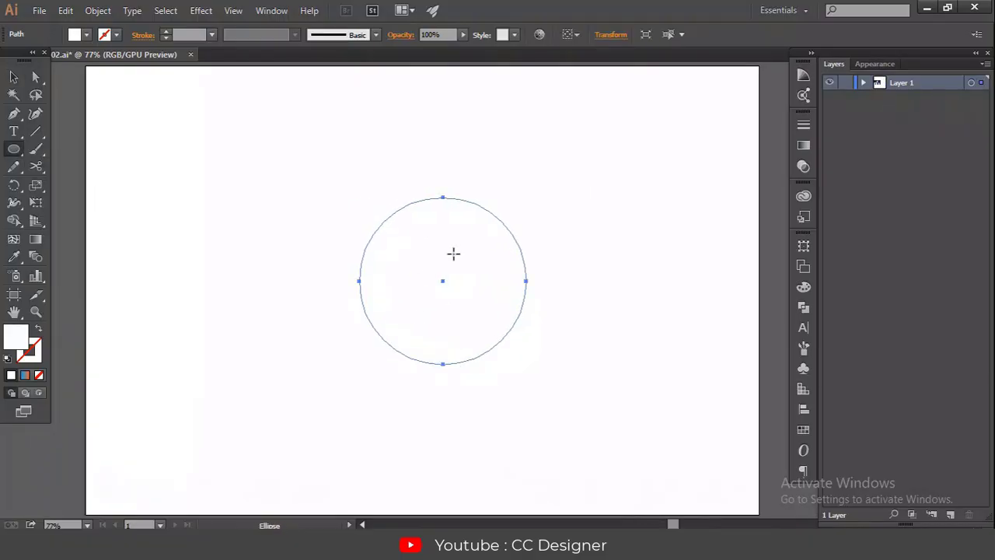
{"action": "left_click", "coordinate": [86, 34]}
{"action": "left_click", "coordinate": [39, 60]}
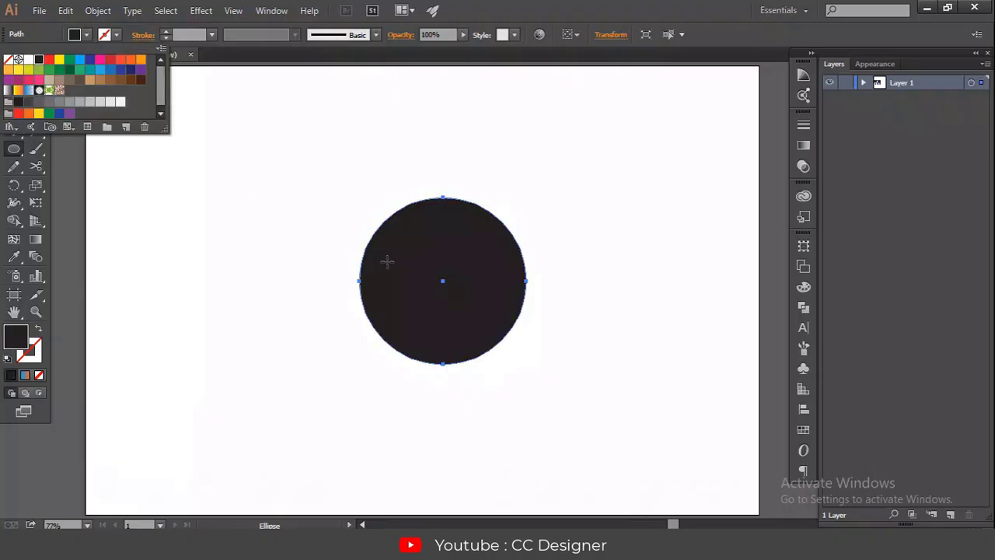
{"action": "key", "text": "a"}
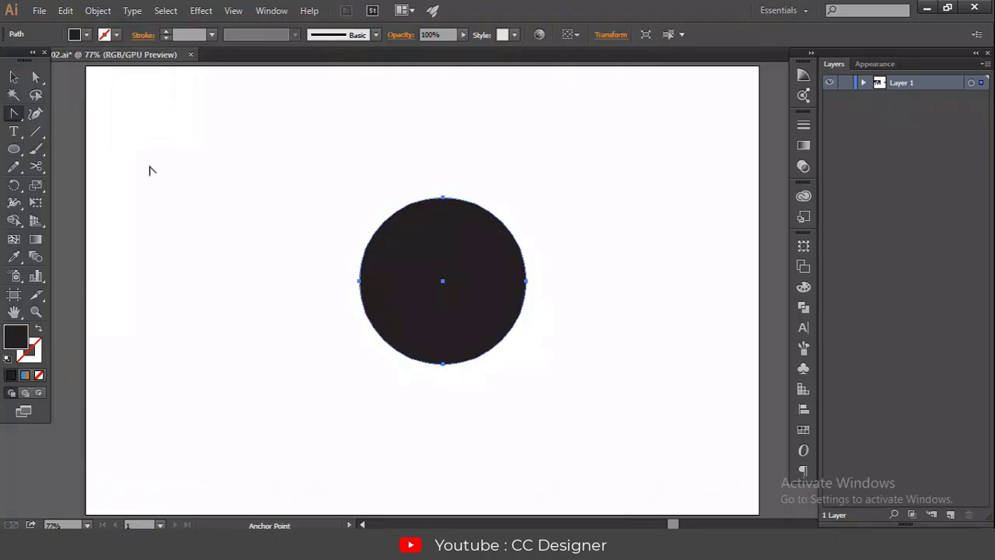
{"action": "left_click_drag", "start_coordinate": [6, 115], "coordinate": [99, 168]}
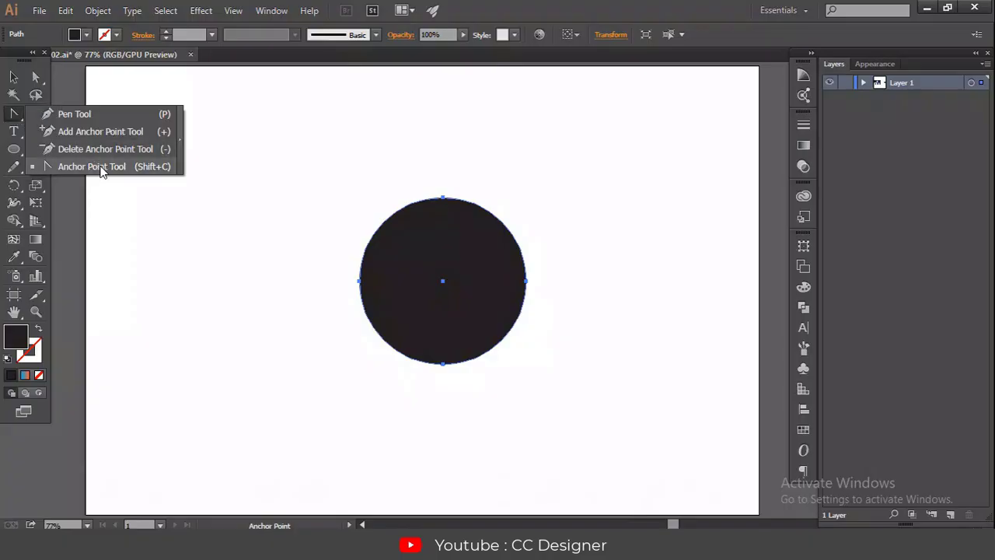
{"action": "key", "text": "v"}
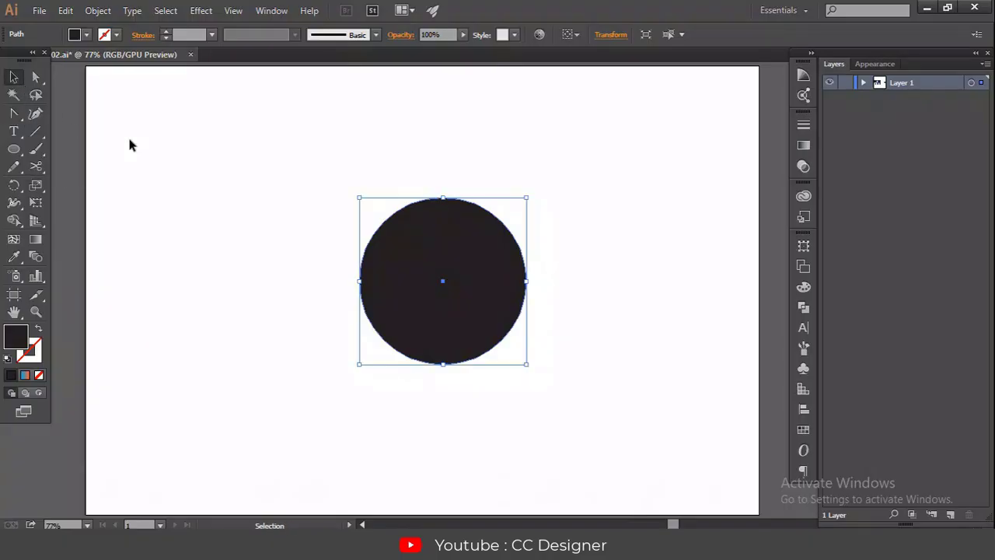
Try to convert the circle's top anchor to a corner point and pull it upward, and undo both changes
{"action": "left_click", "coordinate": [13, 114]}
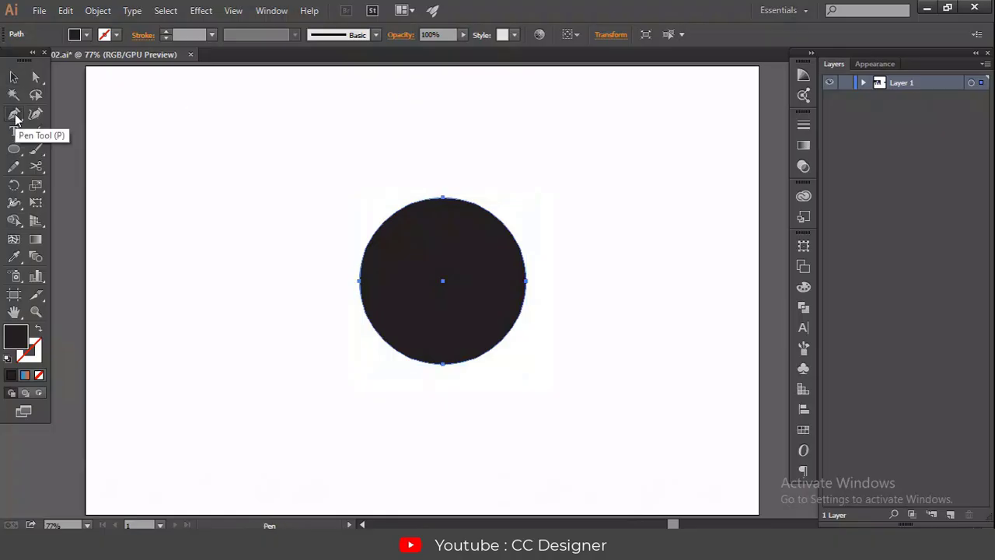
{"action": "left_click", "coordinate": [14, 114]}
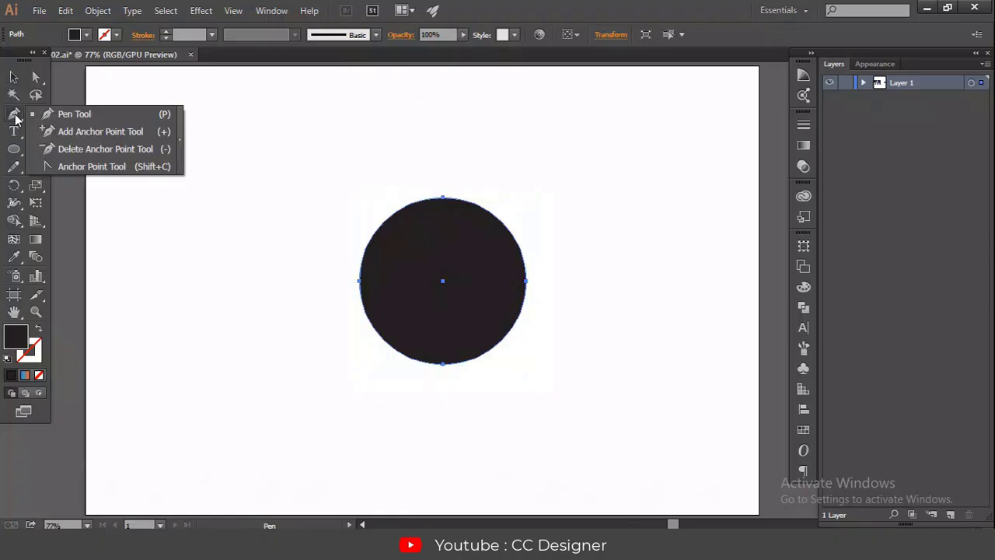
{"action": "left_click", "coordinate": [92, 166]}
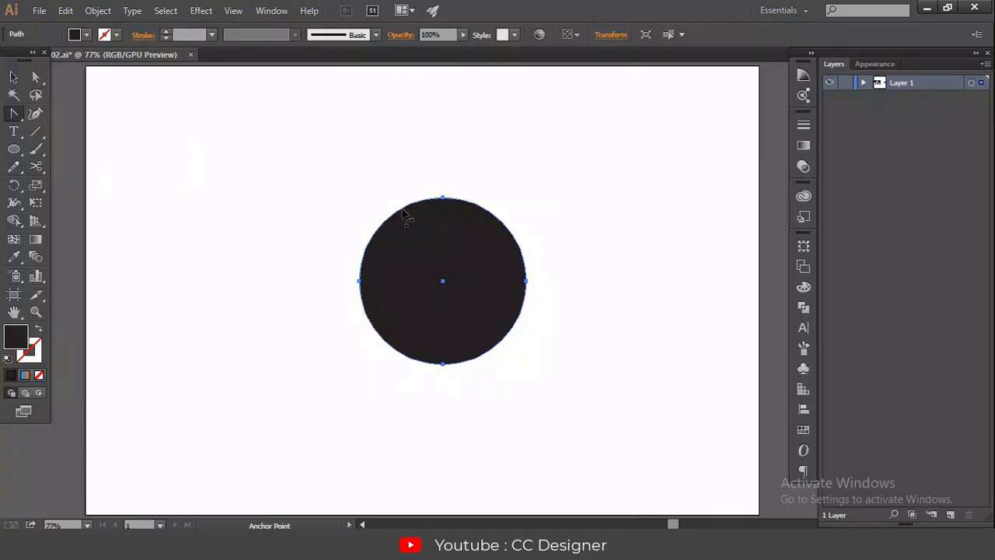
{"action": "left_click", "coordinate": [443, 199]}
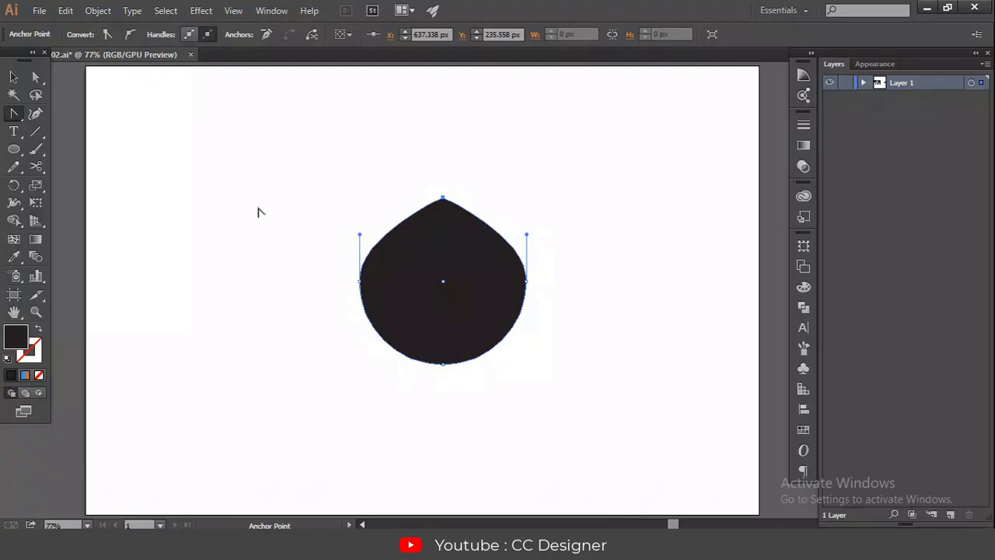
{"action": "left_click", "coordinate": [35, 76]}
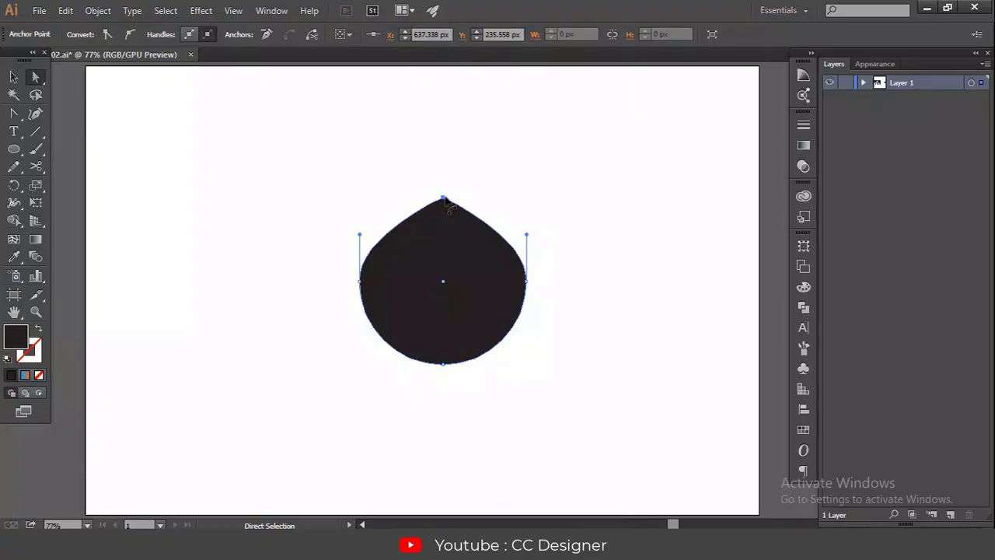
{"action": "left_click_drag", "start_coordinate": [444, 200], "coordinate": [443, 103]}
{"action": "key", "text": "ctrl+z"}
{"action": "key", "text": "ctrl+z"}
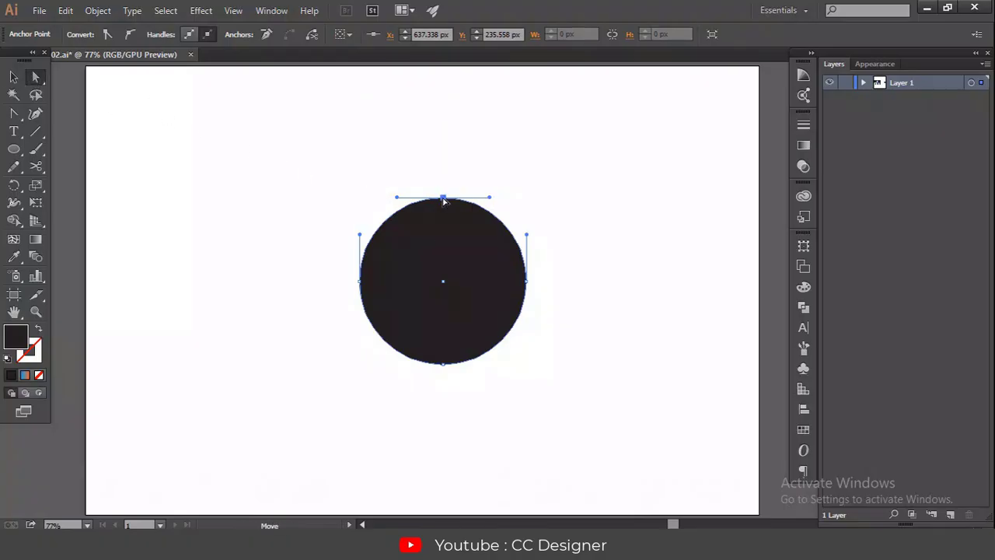
Move the circle's top anchor up to about X 641 px, Y 55 px and convert it to a corner point to form a teardrop
{"action": "left_click_drag", "start_coordinate": [443, 199], "coordinate": [445, 98]}
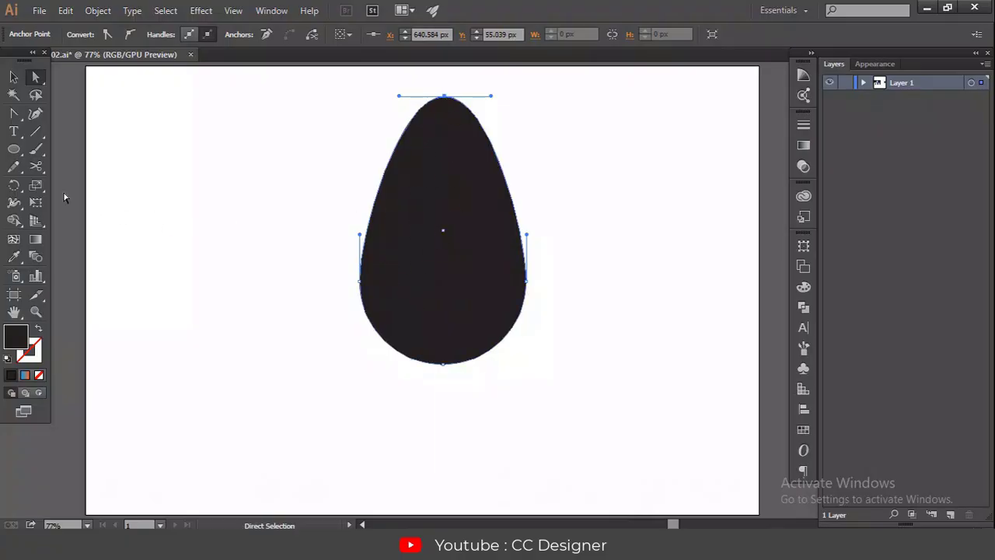
{"action": "left_click", "coordinate": [15, 115]}
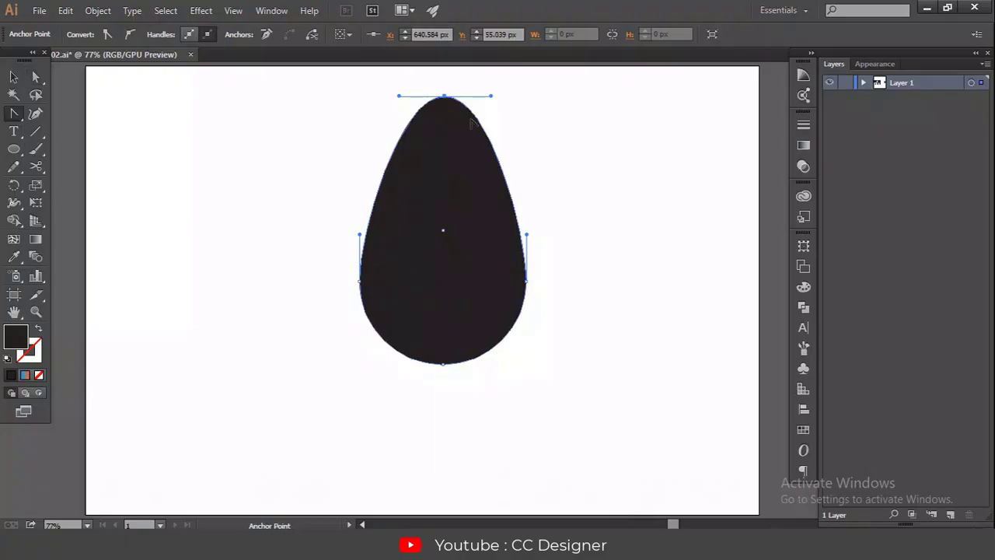
{"action": "left_click", "coordinate": [445, 97]}
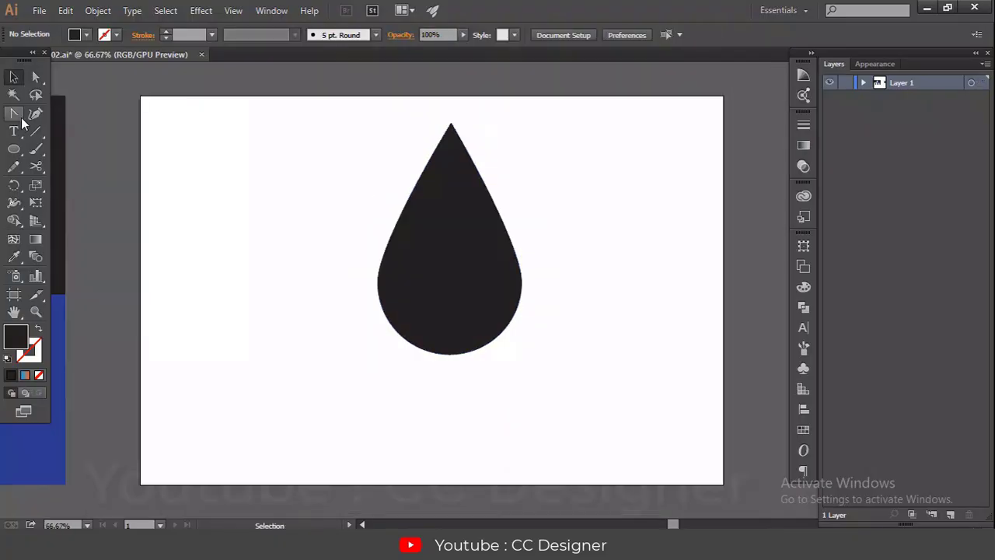
Draw a curved Pen path from just above-left of the teardrop's tip to X 590 px, Y 446 px, and remove the end anchor's outgoing handle
{"action": "left_click", "coordinate": [17, 116]}
{"action": "left_click", "coordinate": [62, 115]}
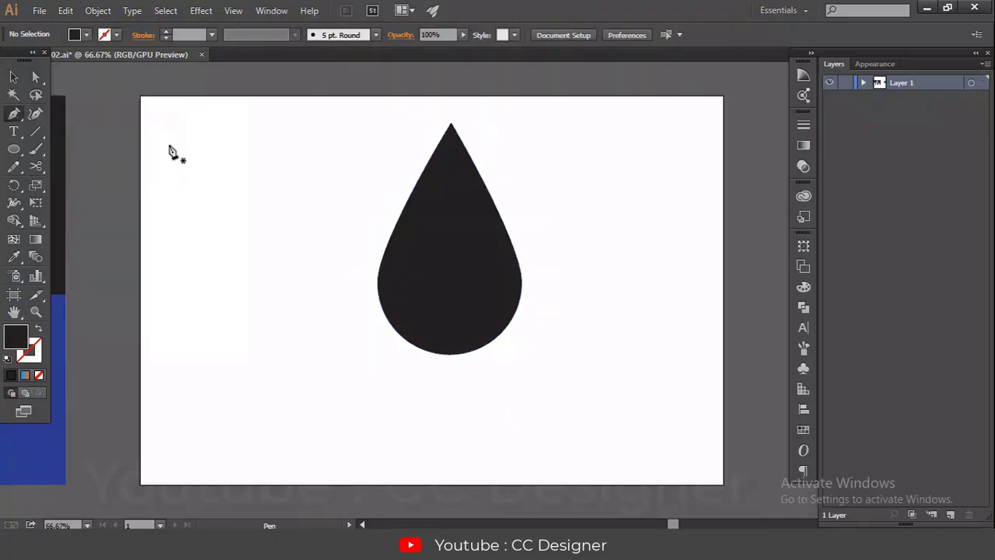
{"action": "key", "text": "ctrl+1"}
{"action": "scroll", "coordinate": [257, 202], "scroll_direction": "up", "scroll_amount": 4}
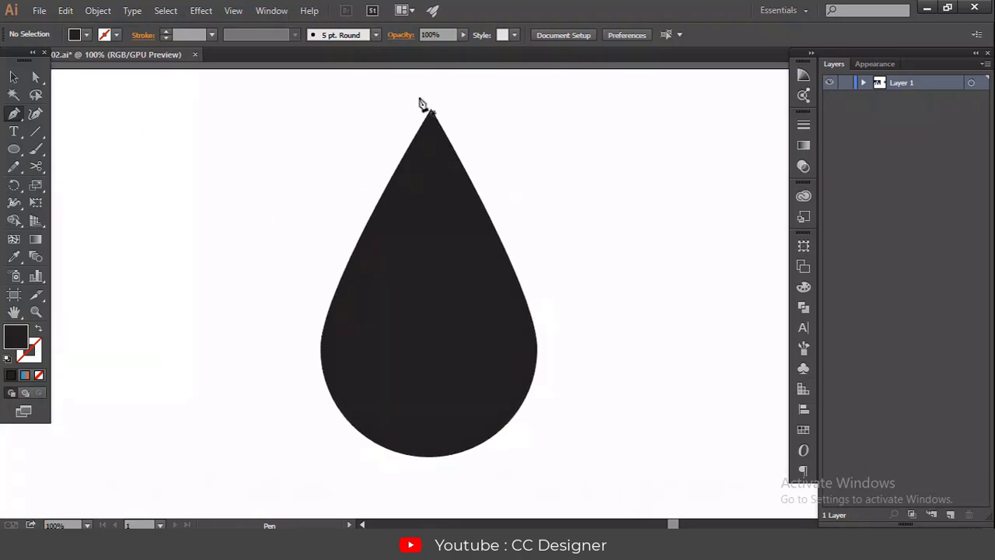
{"action": "left_click", "coordinate": [418, 99]}
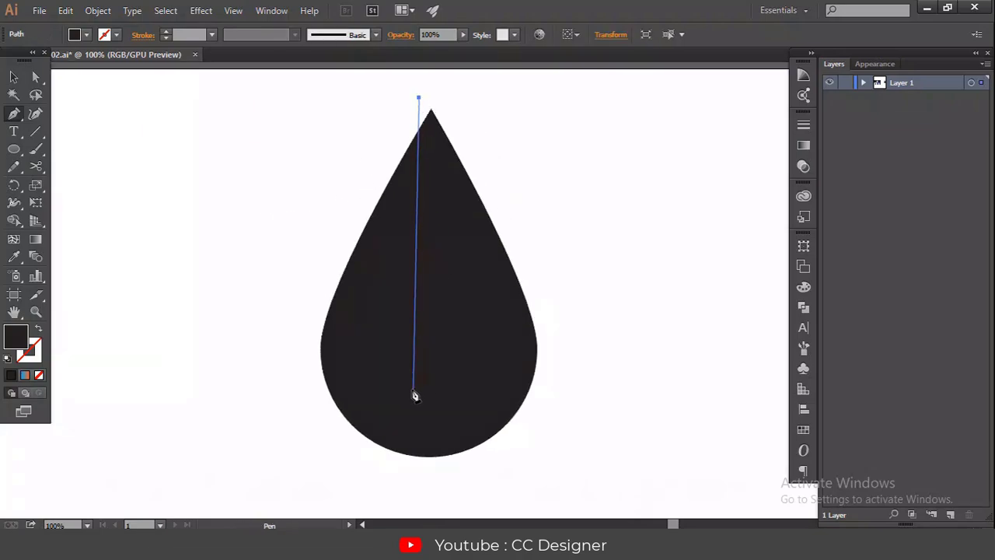
{"action": "left_click_drag", "start_coordinate": [394, 393], "coordinate": [323, 498]}
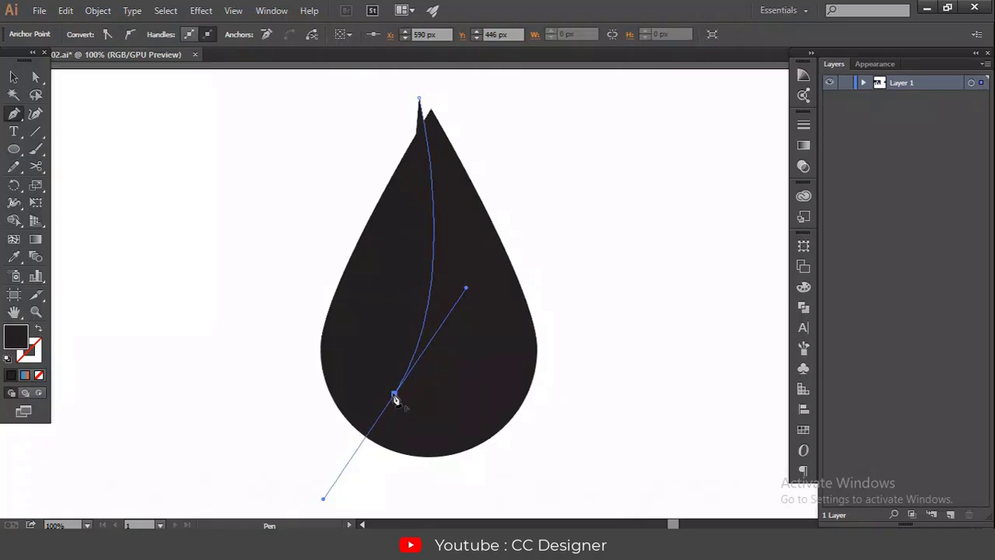
{"action": "left_click", "coordinate": [394, 394]}
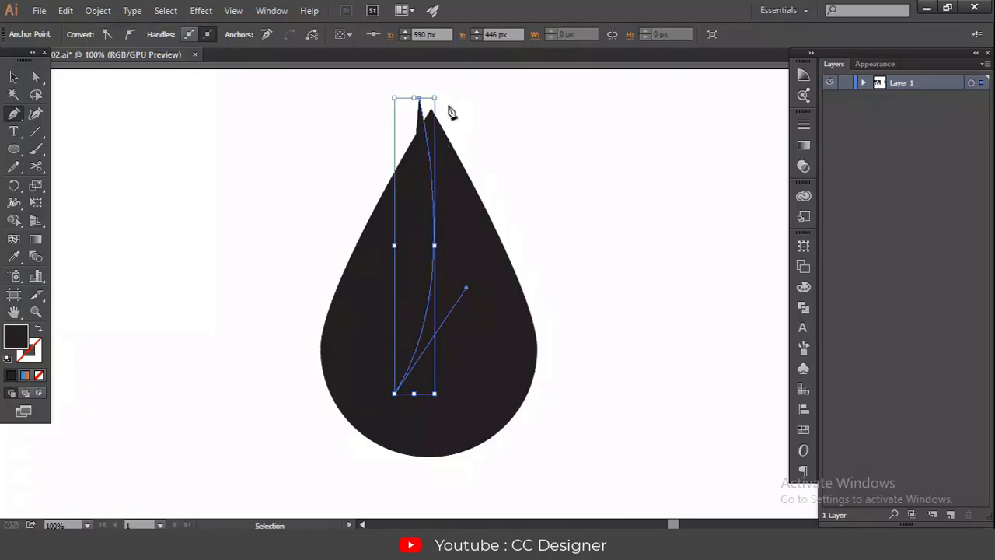
Try to curve the path back up to a third anchor above the teardrop's tip, and undo that segment
{"action": "key", "text": "ctrl+minus"}
{"action": "key", "text": "ctrl+minus"}
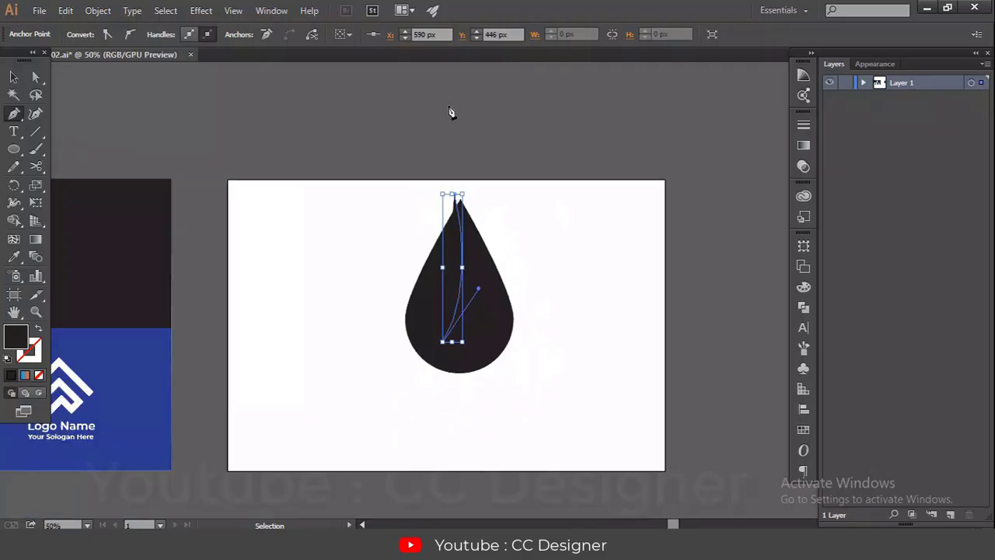
{"action": "scroll", "coordinate": [505, 226], "scroll_direction": "up", "scroll_amount": 2}
{"action": "scroll", "coordinate": [521, 268], "scroll_direction": "up", "scroll_amount": 1}
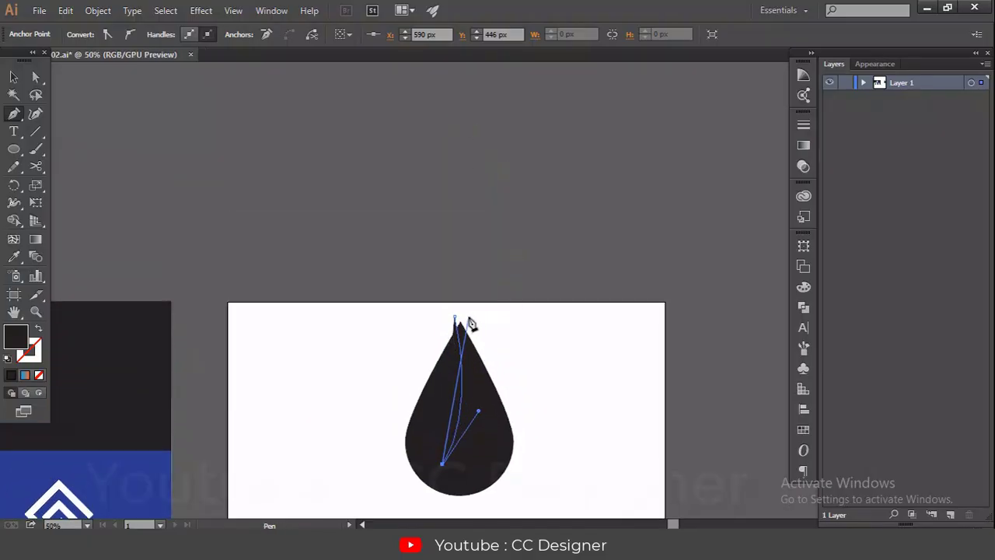
{"action": "left_click_drag", "start_coordinate": [466, 316], "coordinate": [441, 224]}
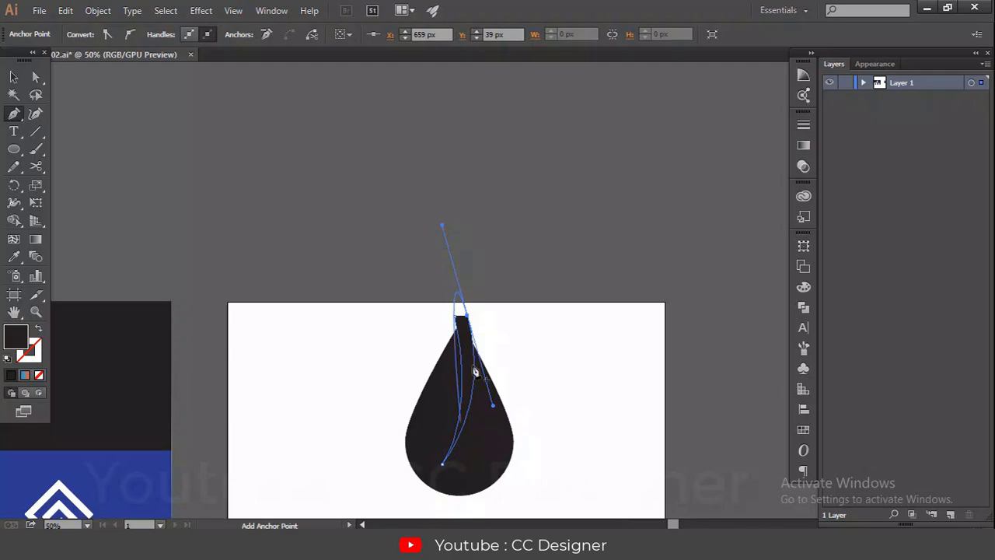
{"action": "key", "text": "ctrl"}
{"action": "key", "text": "ctrl+z"}
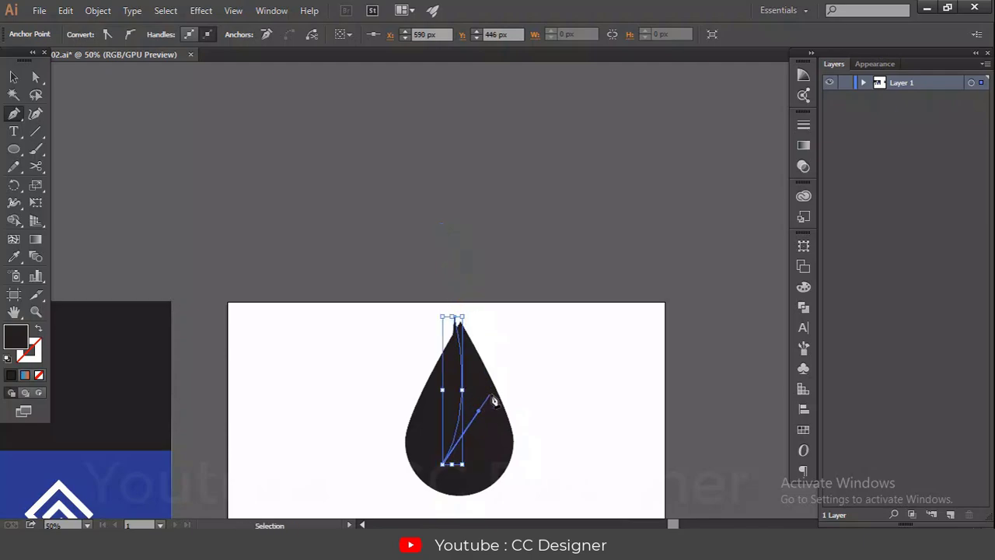
In outline view, curve the path back up above-right of the tip, nudge the new anchor to about X 666 px, Y 47 px, and deselect
{"action": "key", "text": "ctrl+y"}
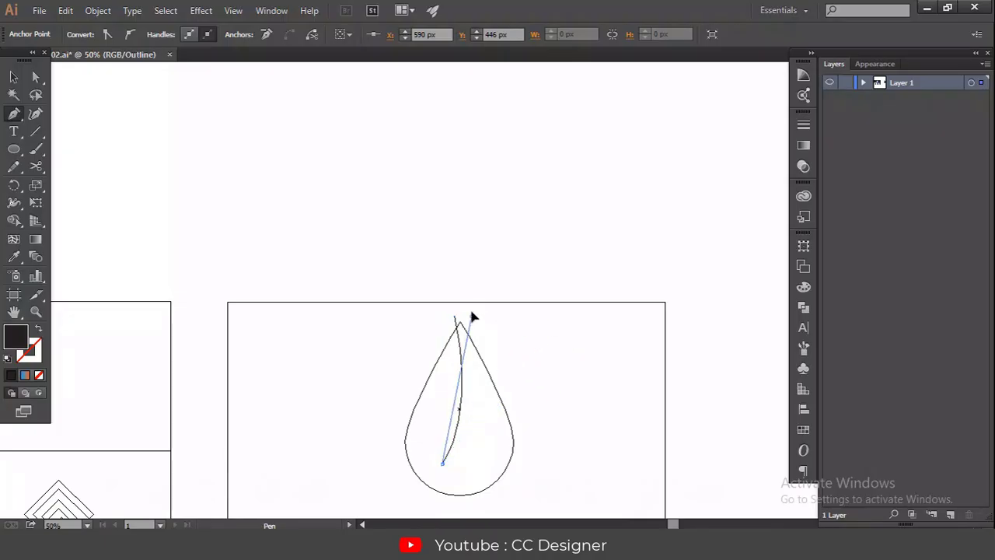
{"action": "left_click_drag", "start_coordinate": [471, 315], "coordinate": [463, 180]}
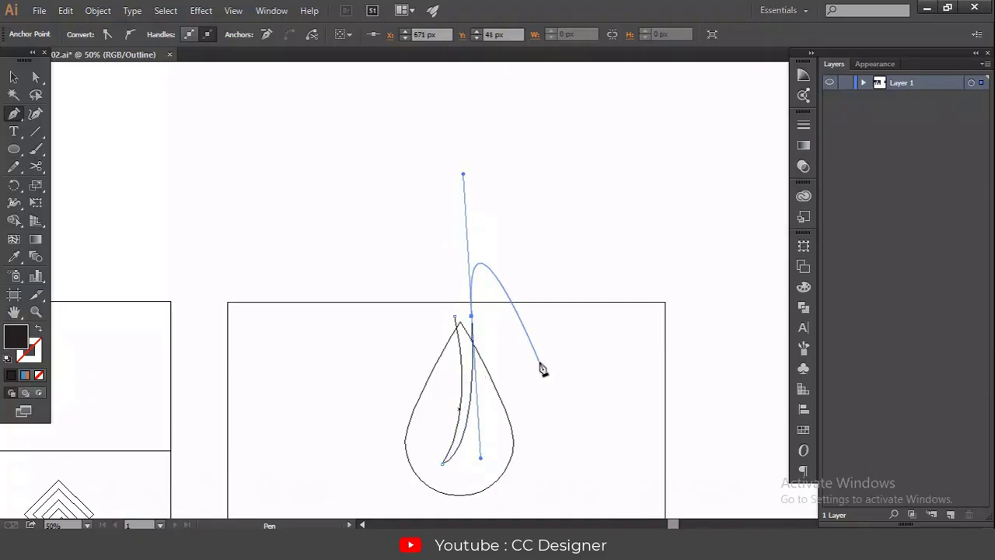
{"action": "key", "text": "Left"}
{"action": "key", "text": "Left"}
{"action": "key", "text": "Left"}
{"action": "key", "text": "Left"}
{"action": "key", "text": "Left"}
{"action": "key", "text": "Left"}
{"action": "key", "text": "Left"}
{"action": "key", "text": "Left"}
{"action": "key", "text": "Left"}
{"action": "key", "text": "Left"}
{"action": "key", "text": "Left"}
{"action": "key", "text": "Left"}
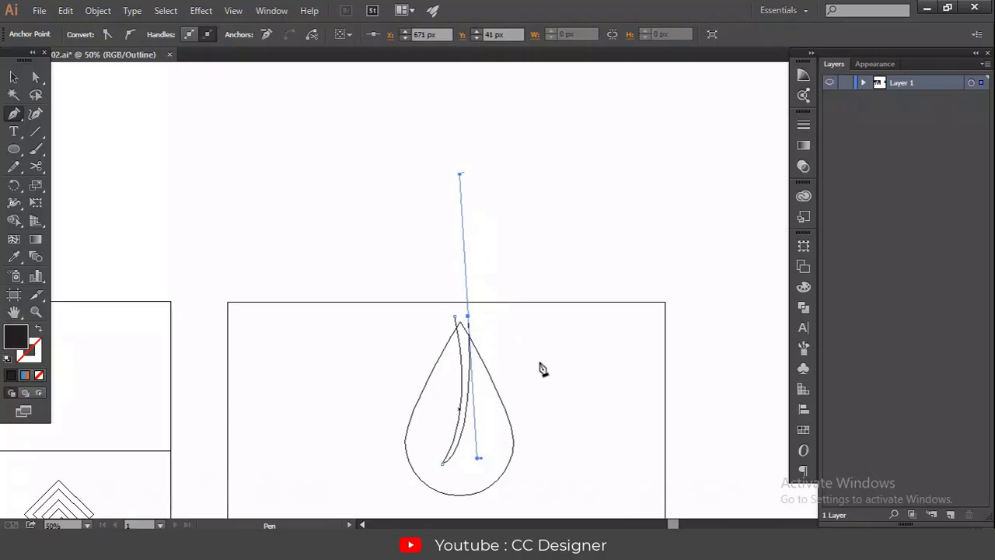
{"action": "key", "text": "Left"}
{"action": "key", "text": "Left"}
{"action": "key", "text": "Left"}
{"action": "key", "text": "Left"}
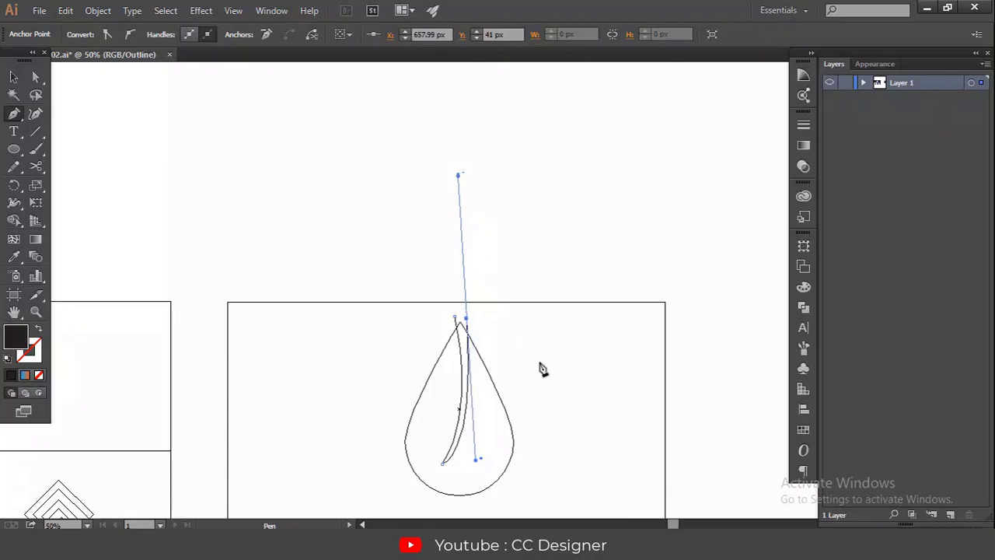
{"action": "key", "text": "Right"}
{"action": "key", "text": "Right"}
{"action": "key", "text": "Right"}
{"action": "key", "text": "Right"}
{"action": "key", "text": "Right"}
{"action": "key", "text": "Right"}
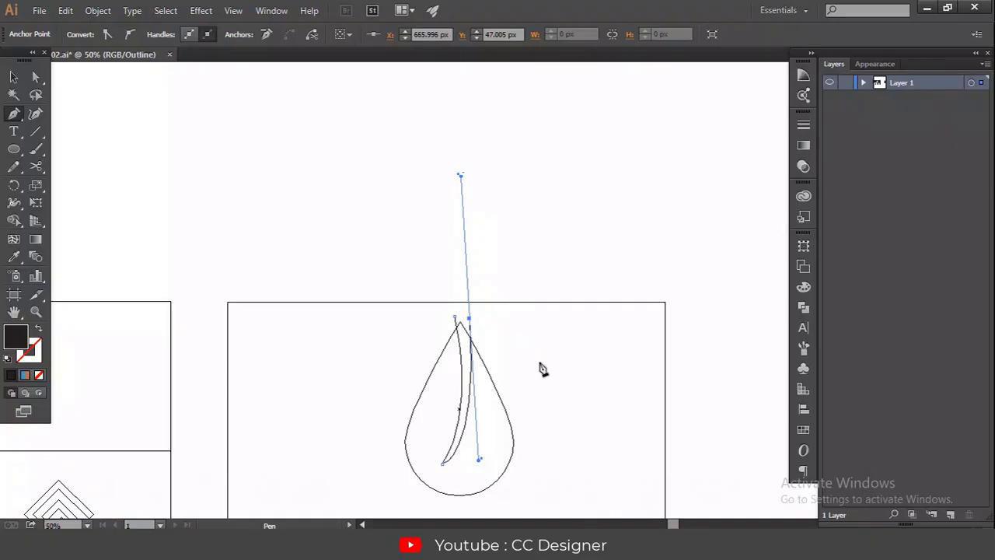
{"action": "left_click", "coordinate": [35, 76]}
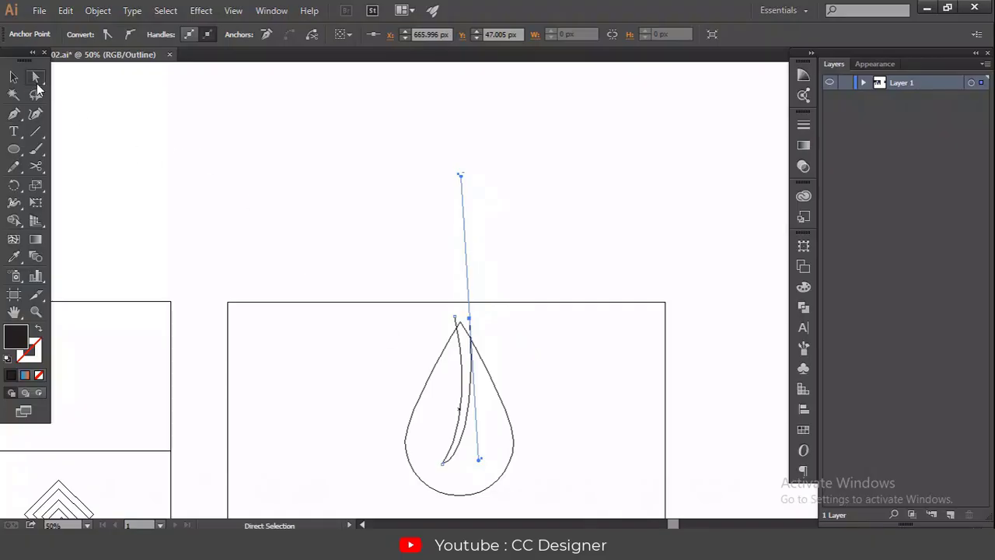
{"action": "left_click", "coordinate": [435, 196]}
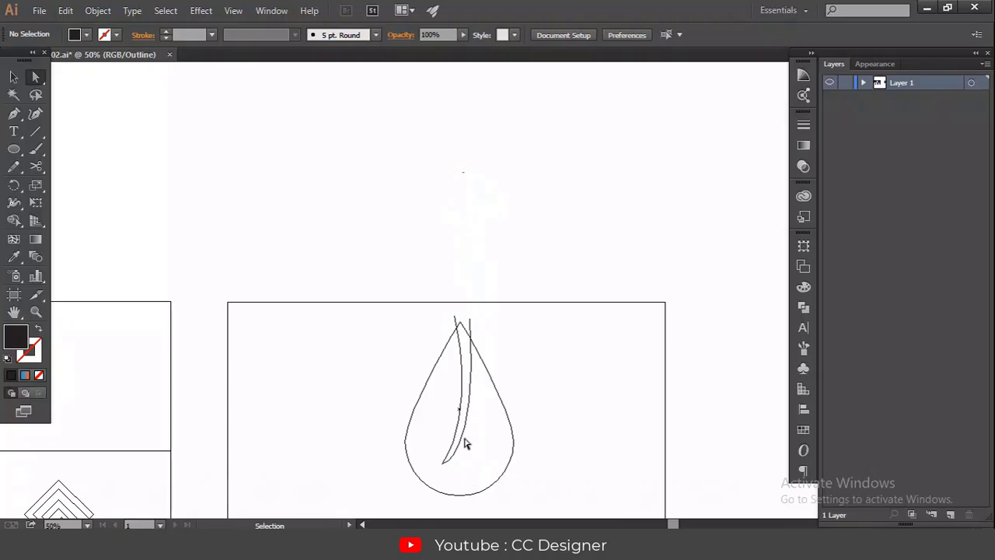
Return to preview mode and fill the curved shape over the teardrop with yellow
{"action": "key", "text": "ctrl+y"}
{"action": "key", "text": "v"}
{"action": "left_click", "coordinate": [466, 362]}
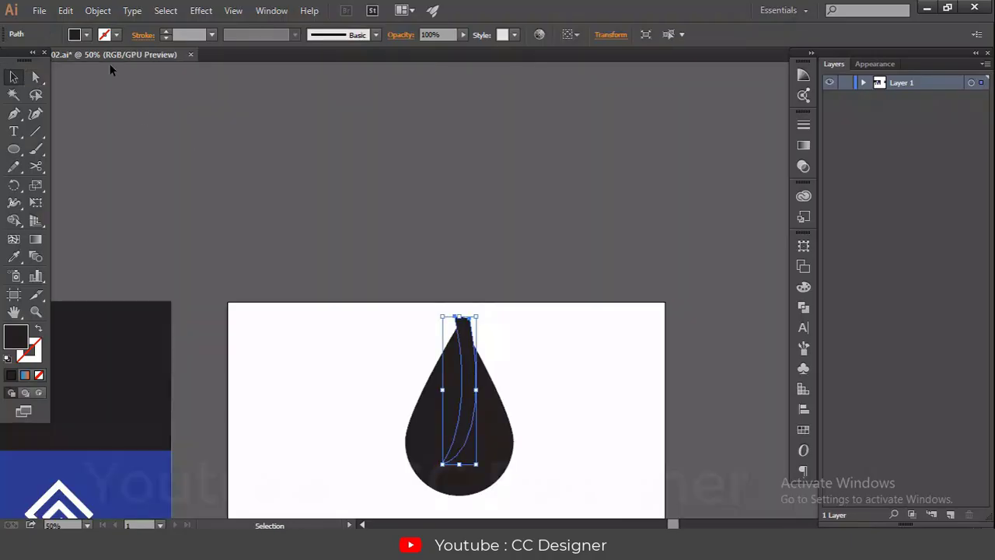
{"action": "left_click", "coordinate": [87, 34]}
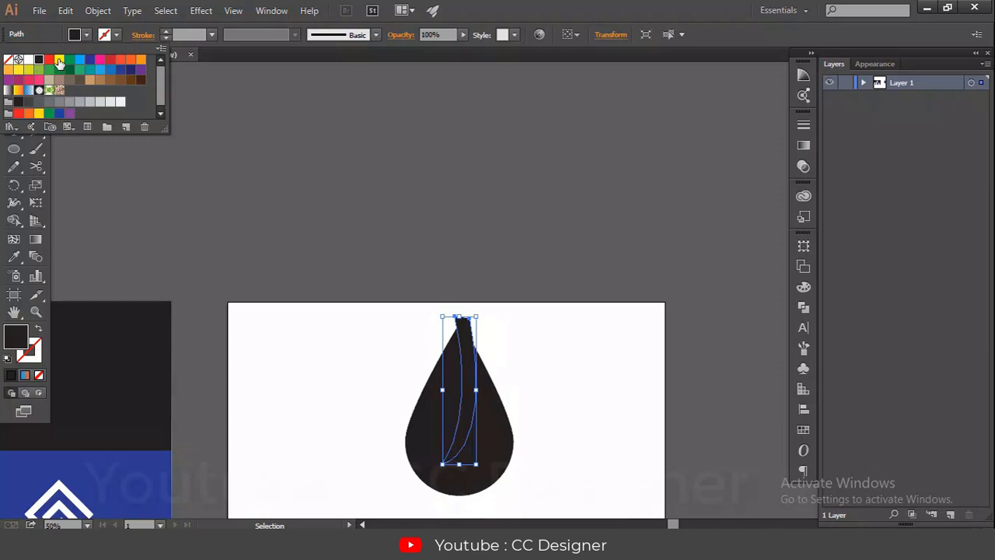
{"action": "left_click", "coordinate": [59, 59]}
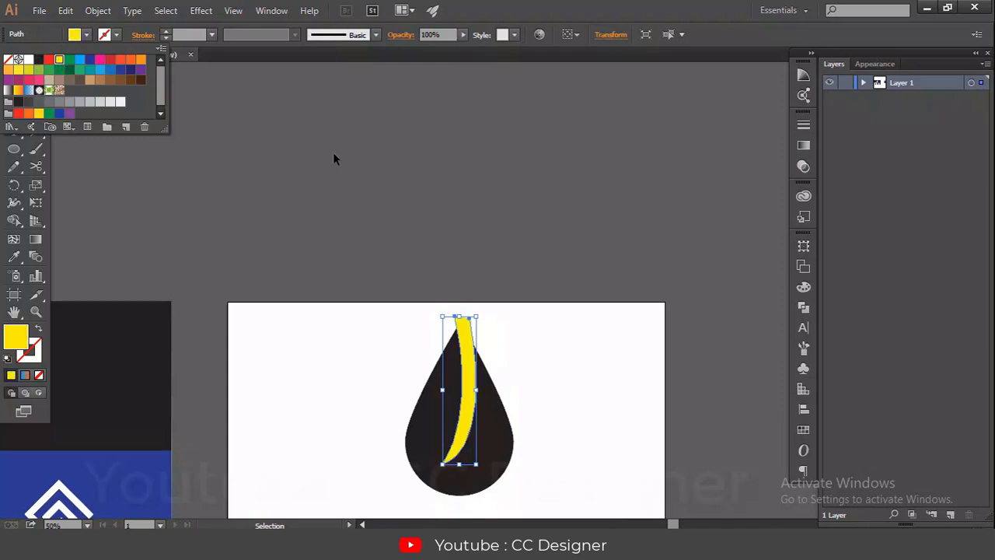
Adjust the handles of the yellow shape's upper right anchor to bow its right edge outward, and shift the whole shape slightly up and left
{"action": "left_click", "coordinate": [467, 323]}
{"action": "left_click", "coordinate": [35, 76]}
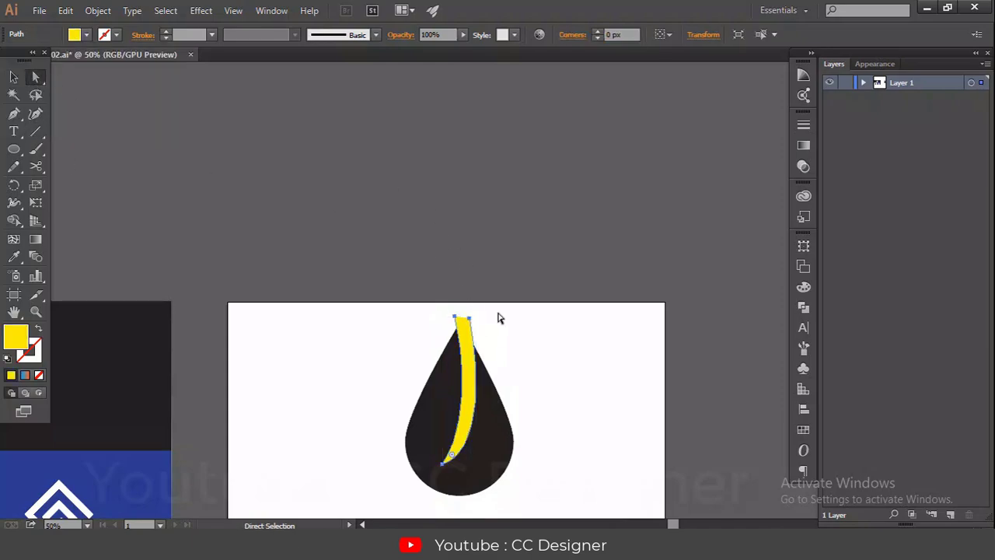
{"action": "left_click", "coordinate": [465, 320]}
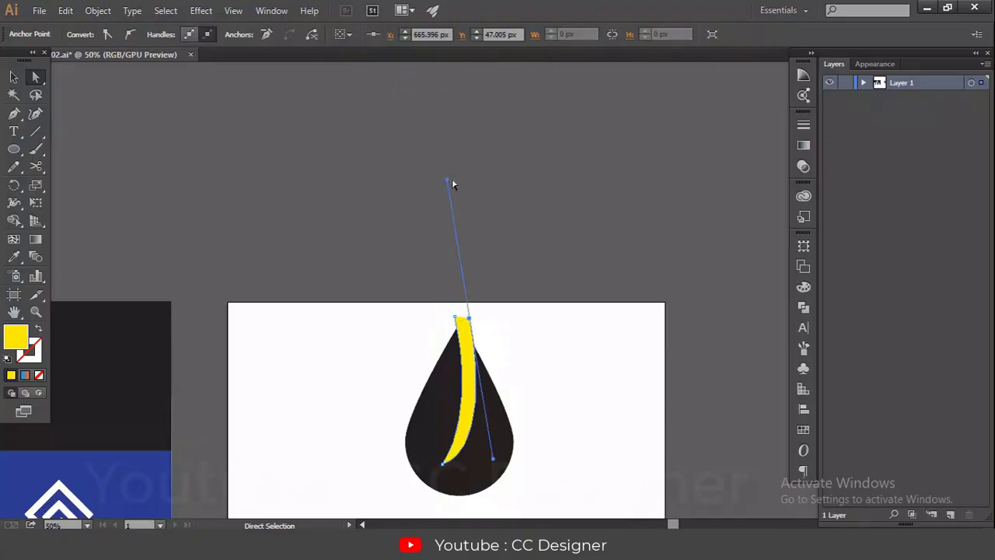
{"action": "left_click_drag", "start_coordinate": [447, 184], "coordinate": [454, 245]}
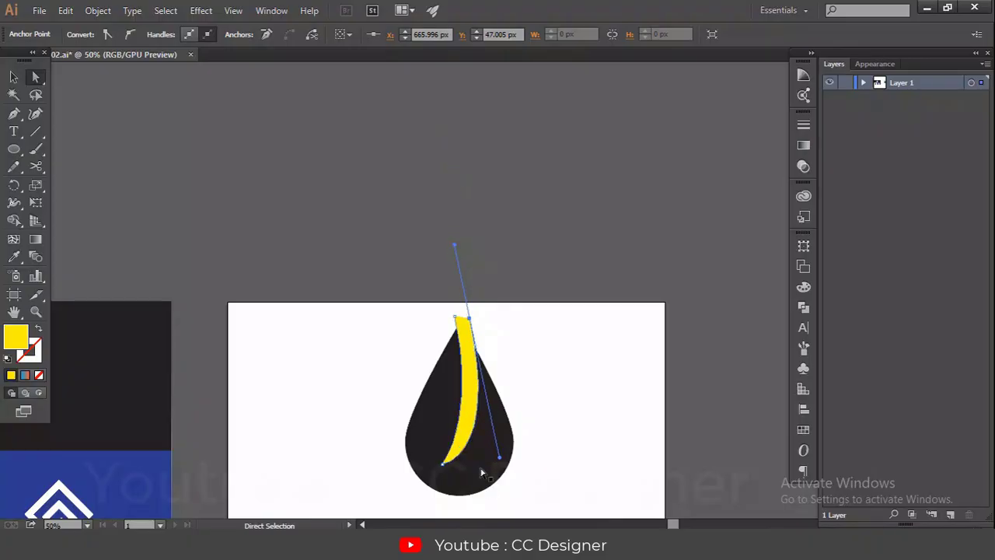
{"action": "left_click", "coordinate": [470, 378]}
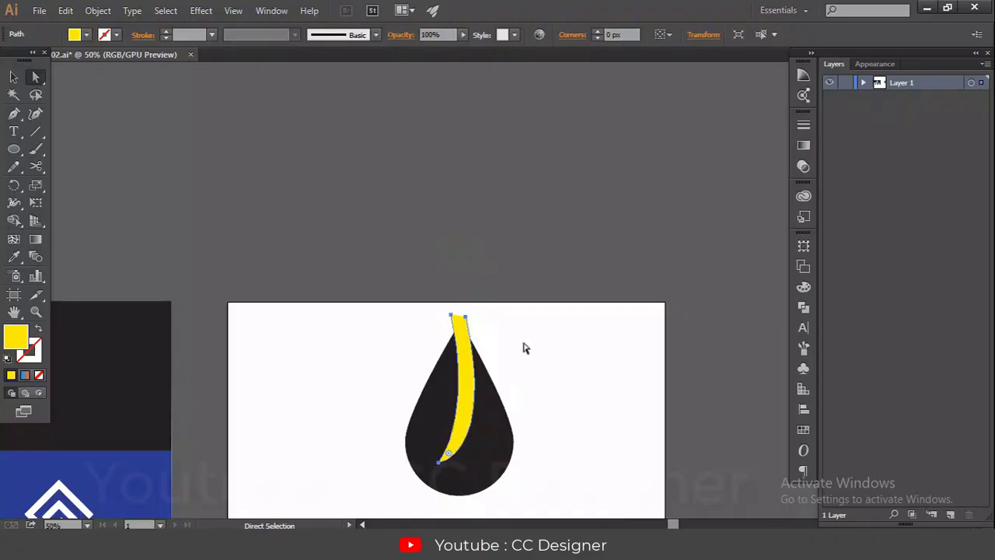
In outline view, move the curved shape's upper right anchor to X 635 px, Y 35 px to narrow its top end
{"action": "key", "text": "ctrl+y"}
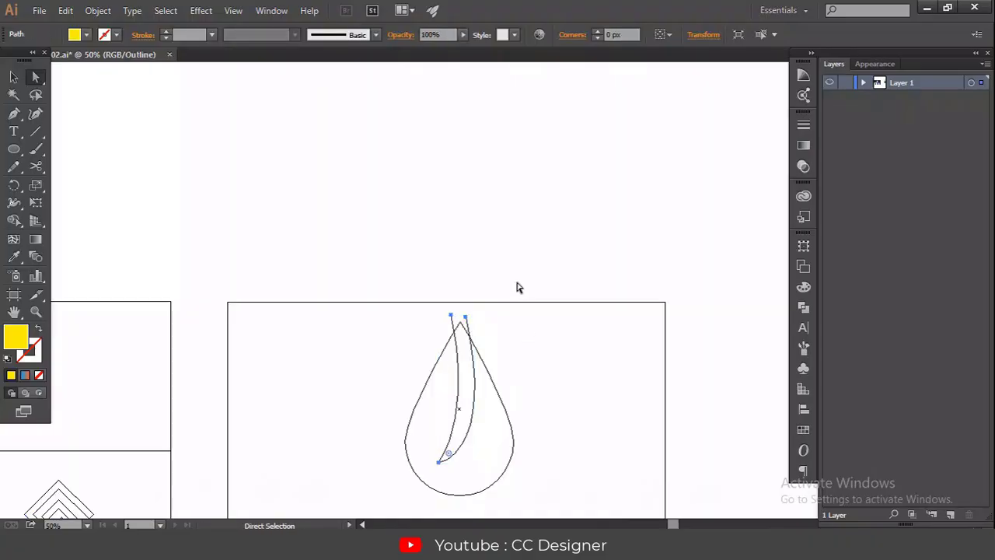
{"action": "left_click", "coordinate": [467, 320]}
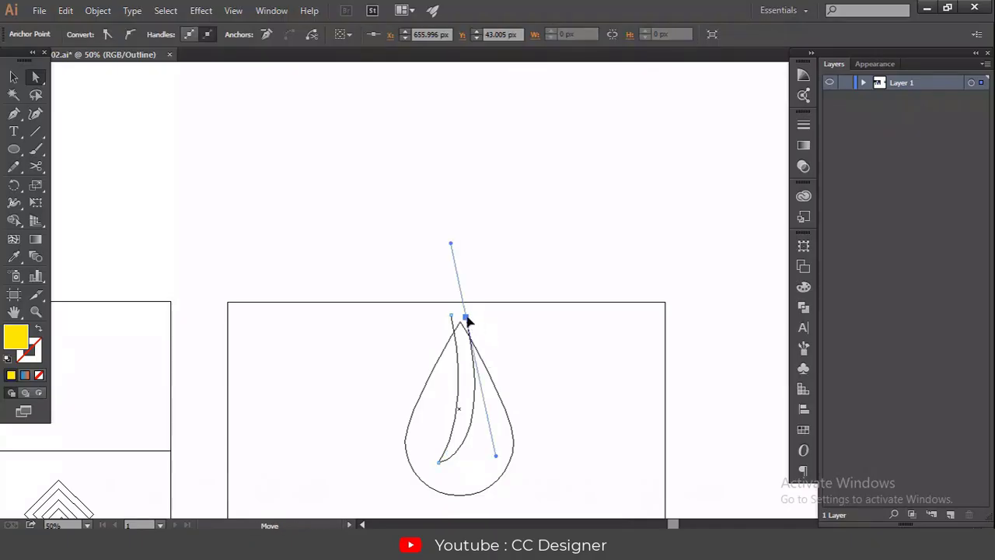
{"action": "left_click_drag", "start_coordinate": [467, 319], "coordinate": [458, 316]}
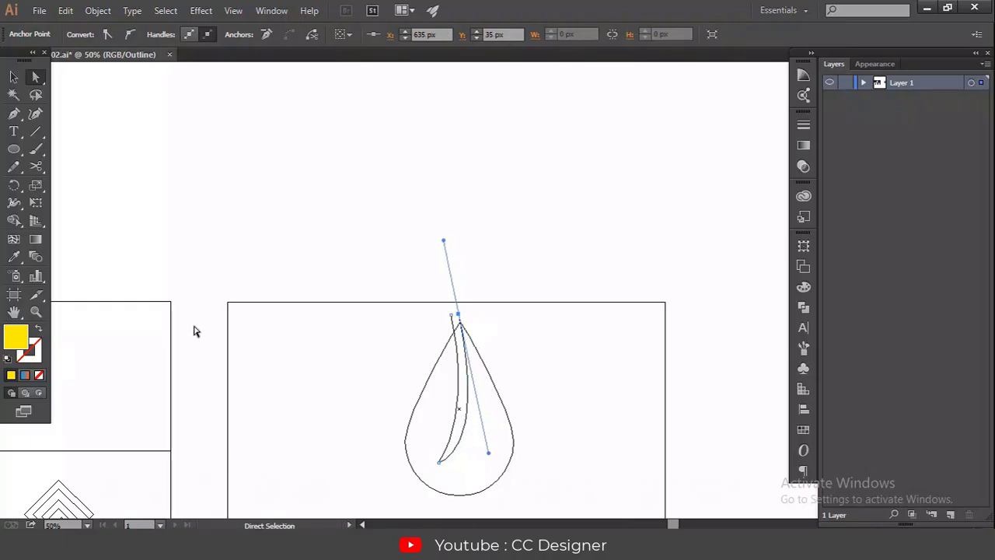
Return to preview mode, nudge the yellow curved shape slightly up and right over the teardrop, and deselect it
{"action": "left_click", "coordinate": [468, 400]}
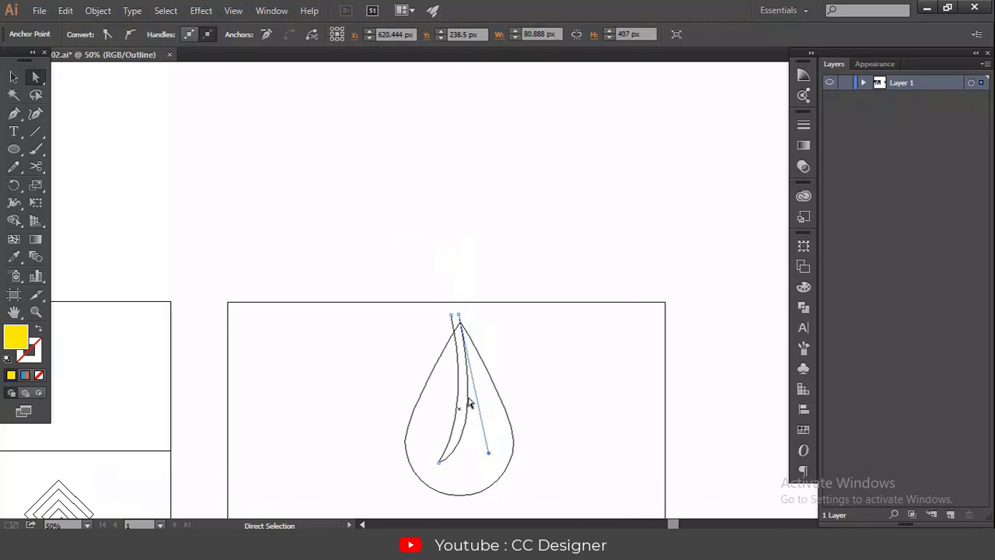
{"action": "key", "text": "ctrl+y"}
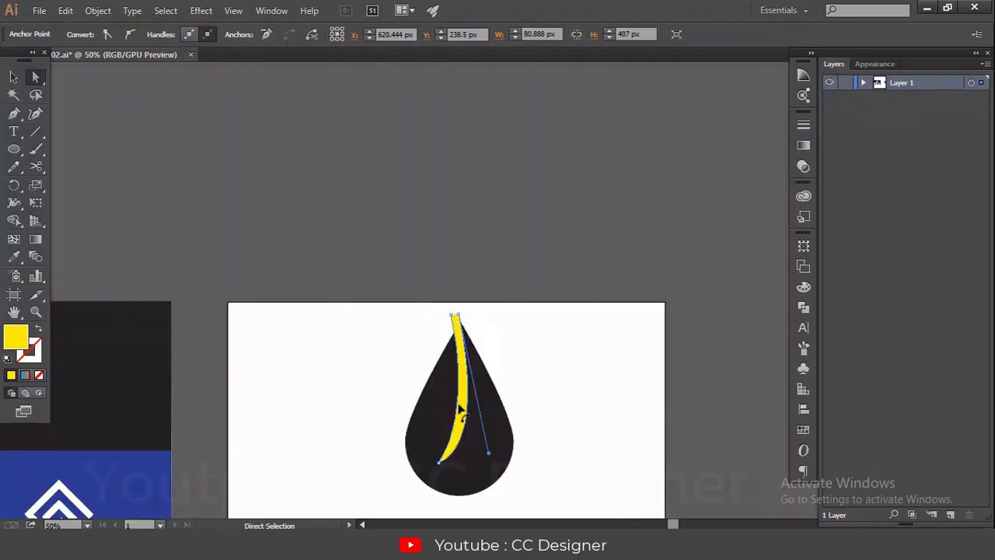
{"action": "left_click_drag", "start_coordinate": [464, 408], "coordinate": [470, 392]}
{"action": "left_click", "coordinate": [482, 239]}
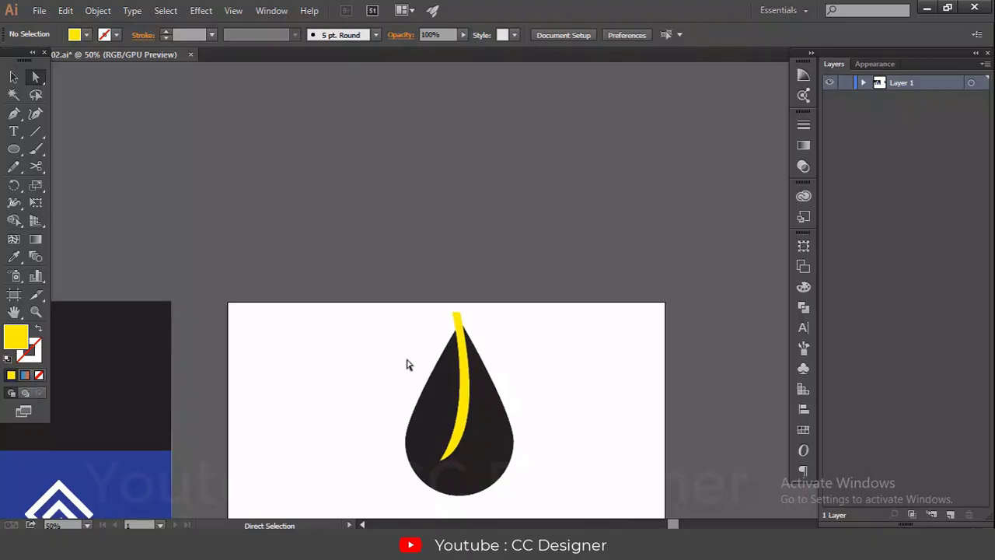
Select the teardrop and the yellow curved shape together and split them with the Pathfinder Divide operation
{"action": "left_click_drag", "start_coordinate": [409, 363], "coordinate": [529, 490]}
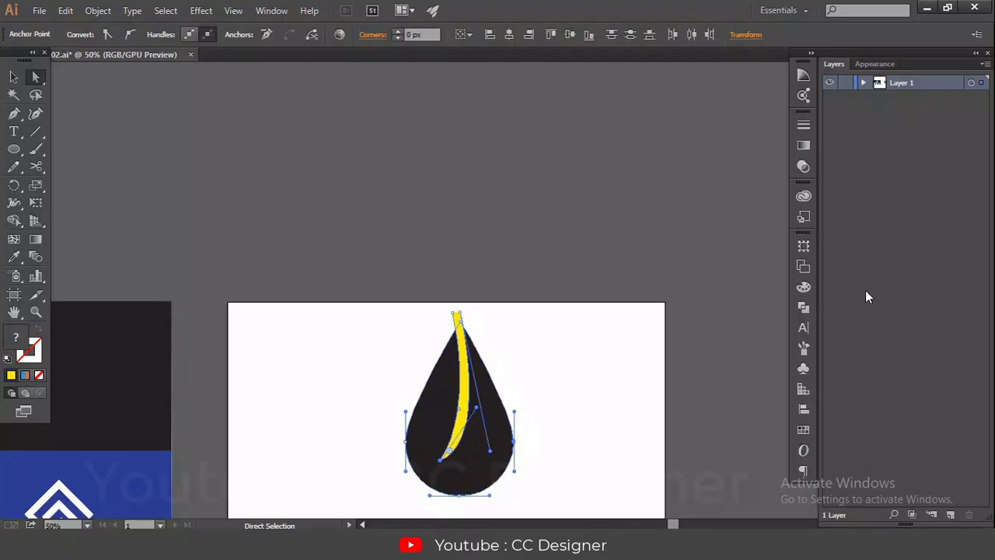
{"action": "left_click", "coordinate": [803, 308]}
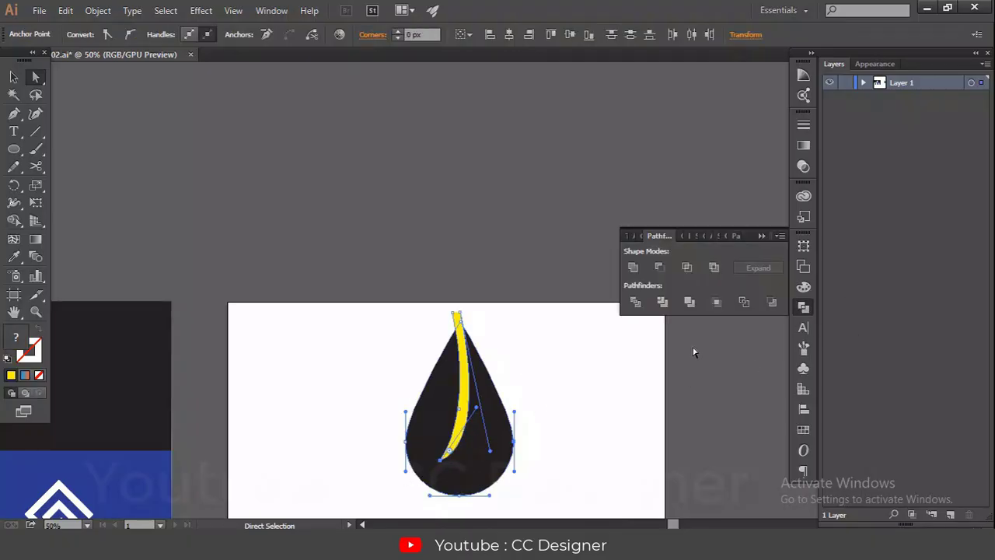
{"action": "left_click", "coordinate": [633, 308]}
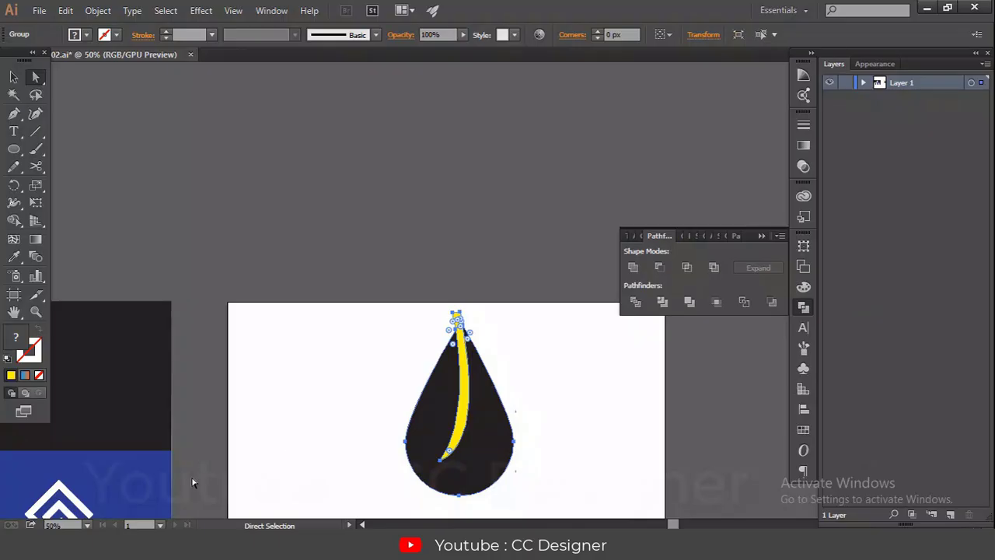
{"action": "left_click_drag", "start_coordinate": [203, 455], "coordinate": [411, 318]}
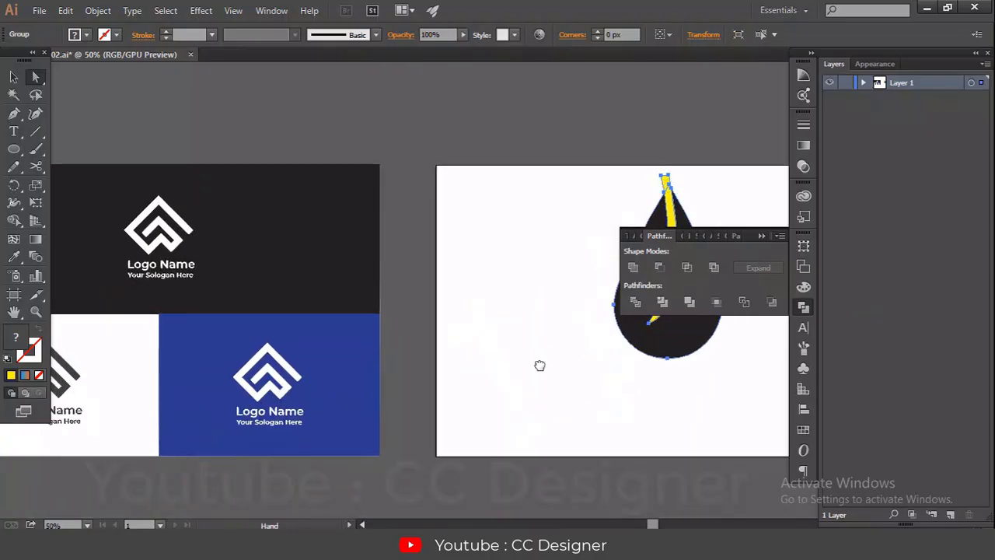
{"action": "left_click_drag", "start_coordinate": [539, 362], "coordinate": [295, 442]}
{"action": "left_click_drag", "start_coordinate": [337, 298], "coordinate": [455, 433]}
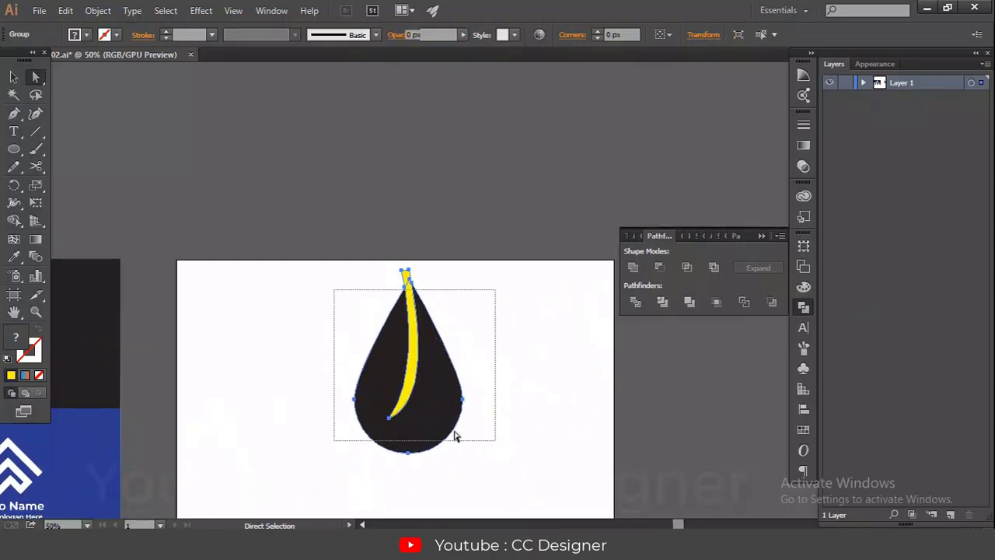
{"action": "right_click", "coordinate": [422, 376]}
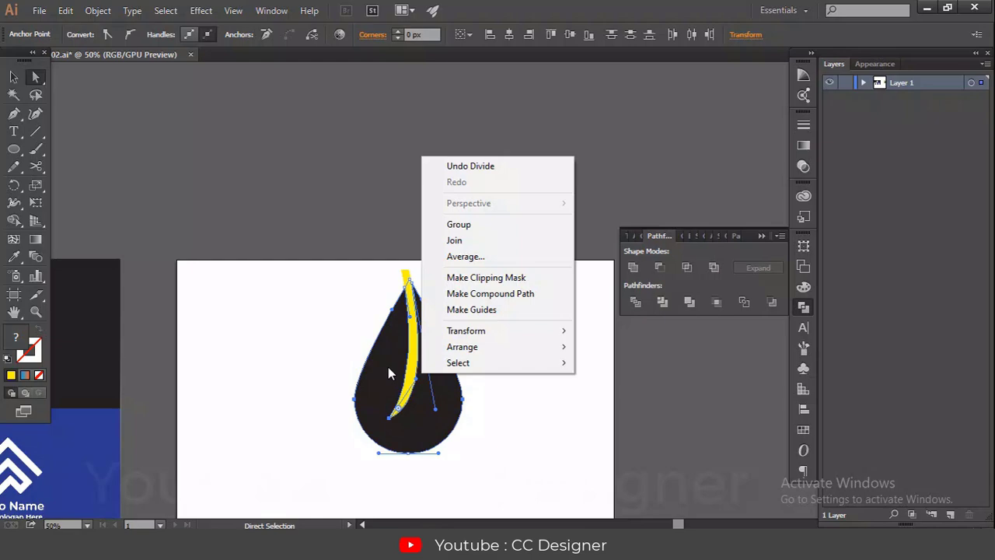
{"action": "left_click", "coordinate": [15, 78]}
{"action": "double_click", "coordinate": [16, 77]}
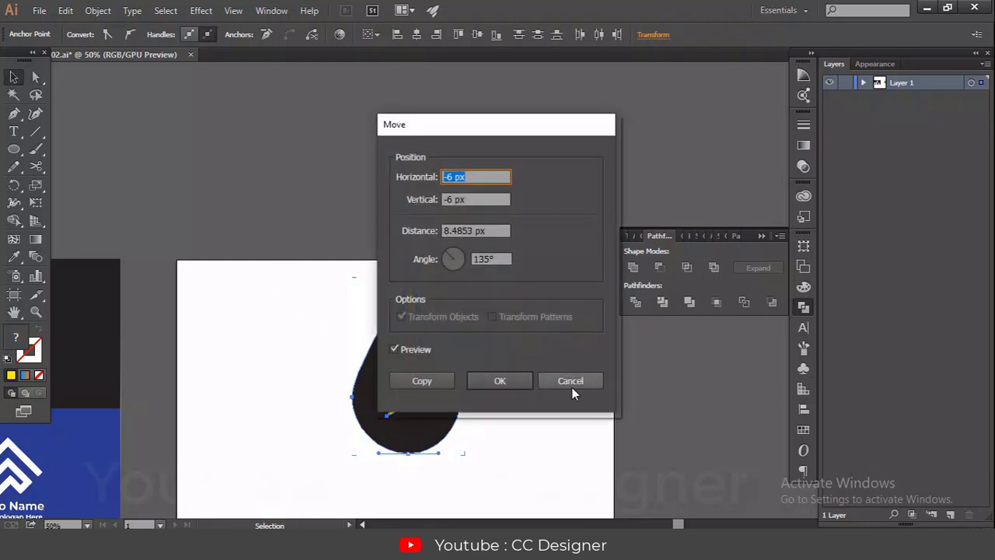
{"action": "left_click", "coordinate": [571, 381]}
{"action": "right_click", "coordinate": [424, 161]}
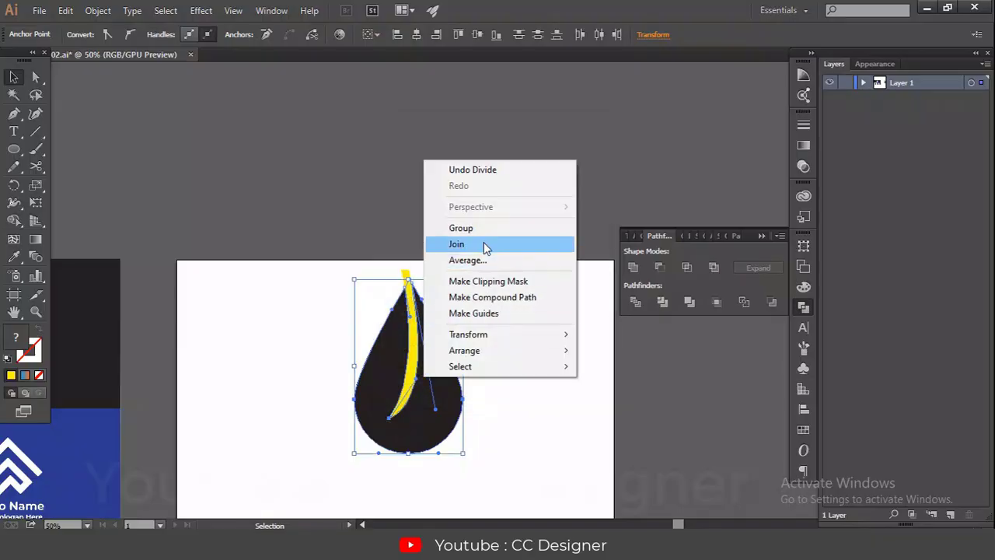
{"action": "left_click", "coordinate": [345, 240]}
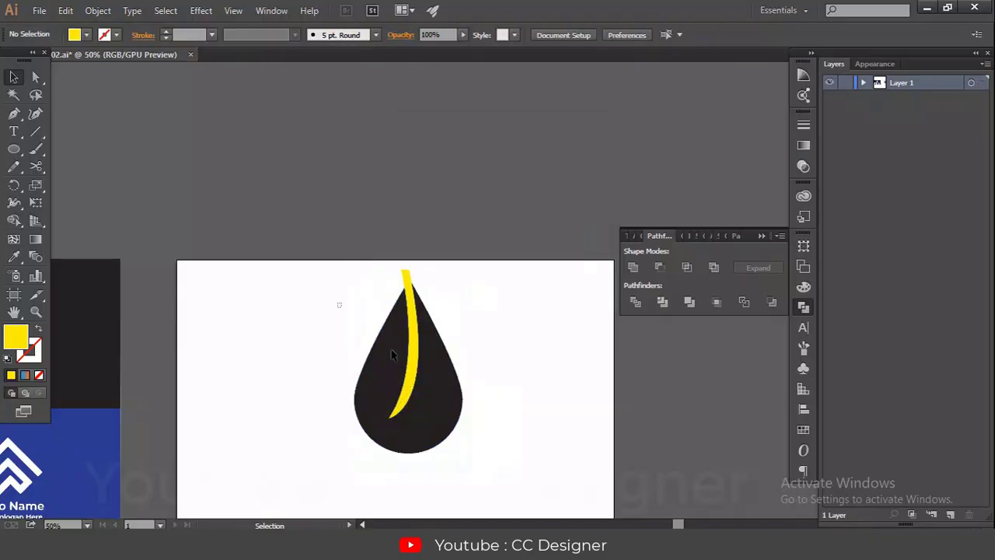
Select the whole divided teardrop group and ungroup it into separate pieces
{"action": "left_click_drag", "start_coordinate": [337, 303], "coordinate": [521, 444]}
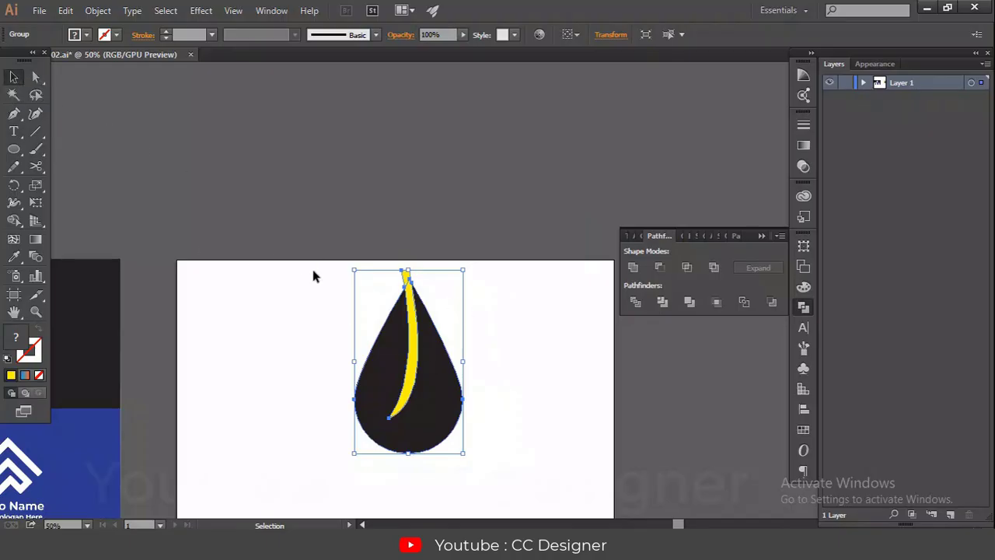
{"action": "left_click_drag", "start_coordinate": [313, 276], "coordinate": [561, 407]}
{"action": "left_click", "coordinate": [523, 353]}
{"action": "left_click", "coordinate": [419, 381]}
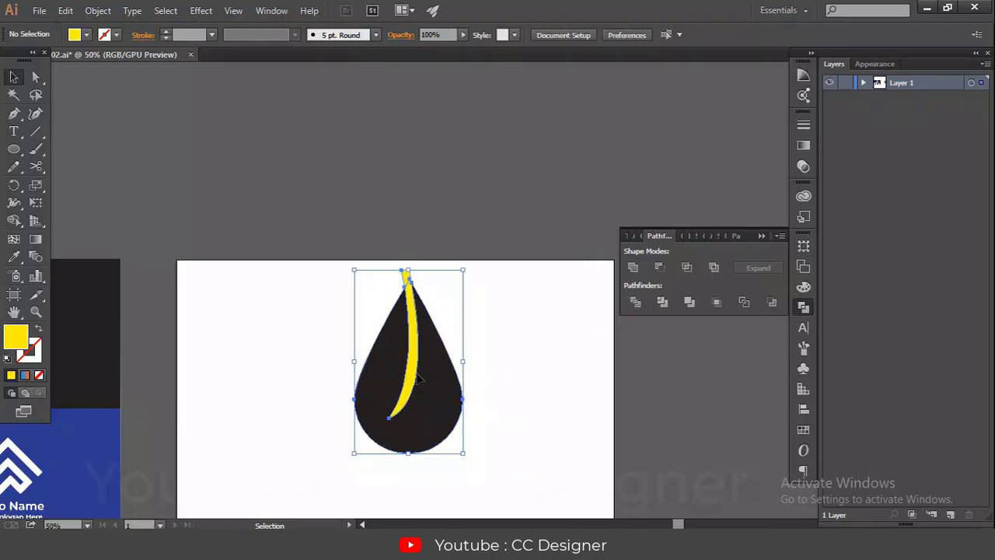
{"action": "right_click", "coordinate": [420, 381]}
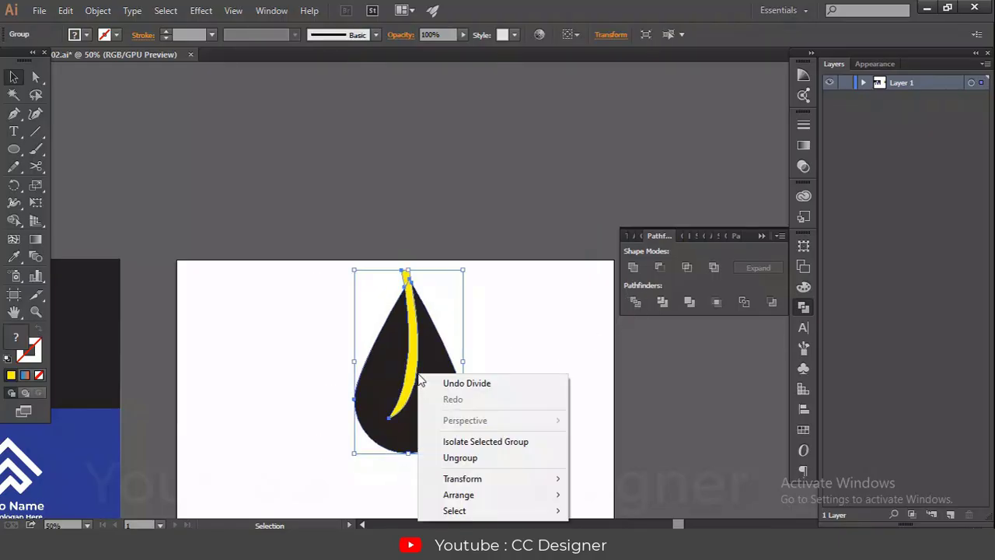
{"action": "left_click", "coordinate": [460, 458]}
Pull the long yellow strip and the small yellow top piece off the teardrop and delete both, leaving a curved gap
{"action": "left_click", "coordinate": [530, 347]}
{"action": "left_click_drag", "start_coordinate": [413, 376], "coordinate": [286, 375]}
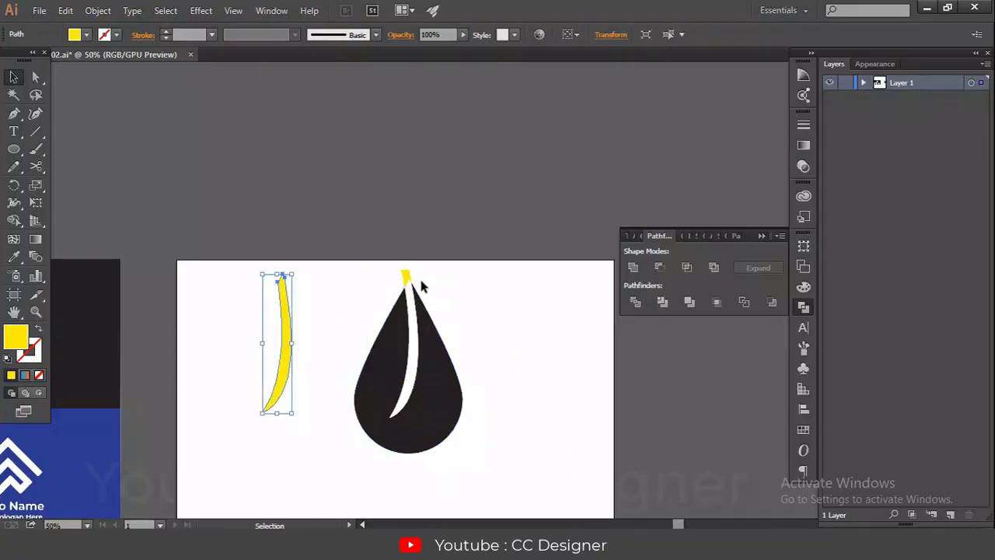
{"action": "left_click_drag", "start_coordinate": [405, 277], "coordinate": [389, 241]}
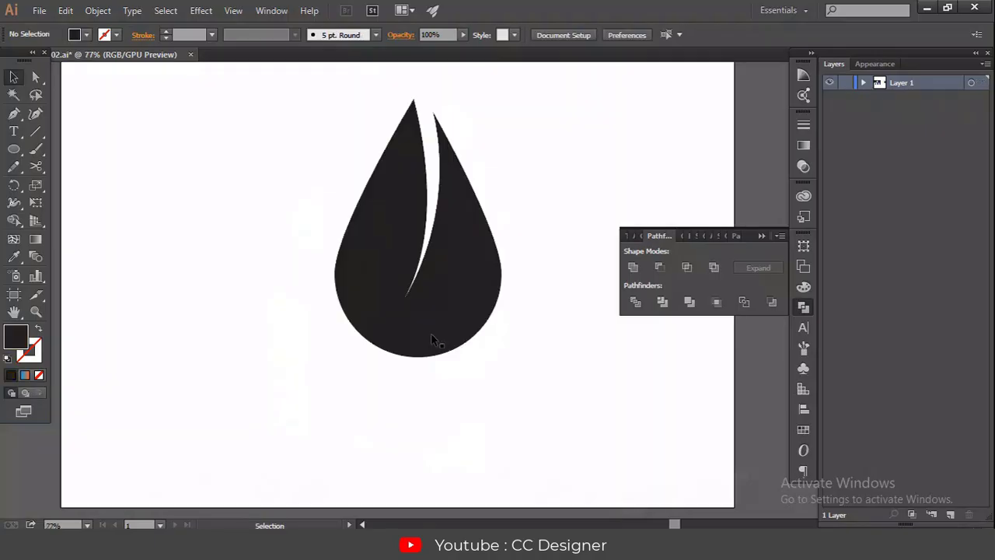
Scale the split teardrop proportionally to a little over half its size and move it lower on the artboard
{"action": "left_click", "coordinate": [433, 340]}
{"action": "key", "text": "a"}
{"action": "key", "text": "v"}
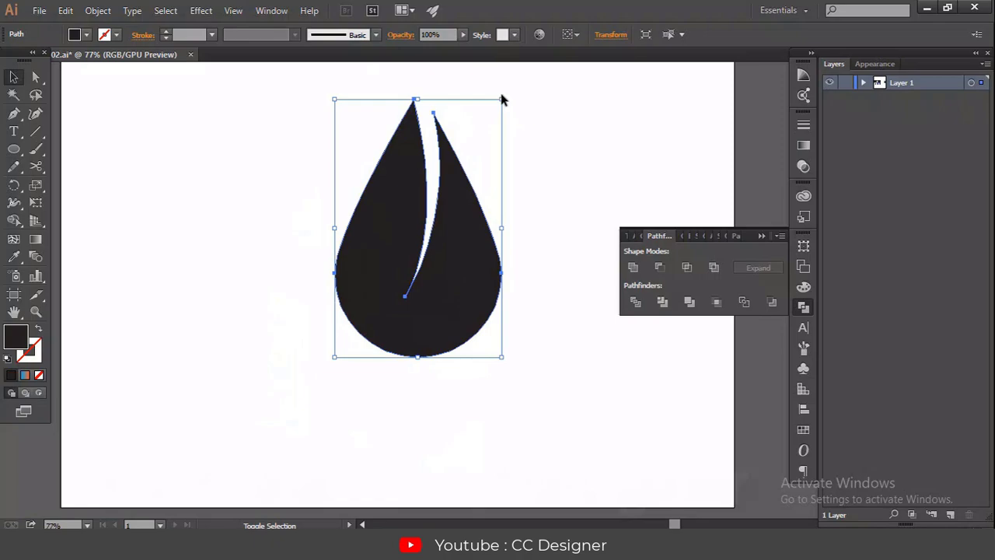
{"action": "left_click_drag", "start_coordinate": [502, 99], "coordinate": [465, 157]}
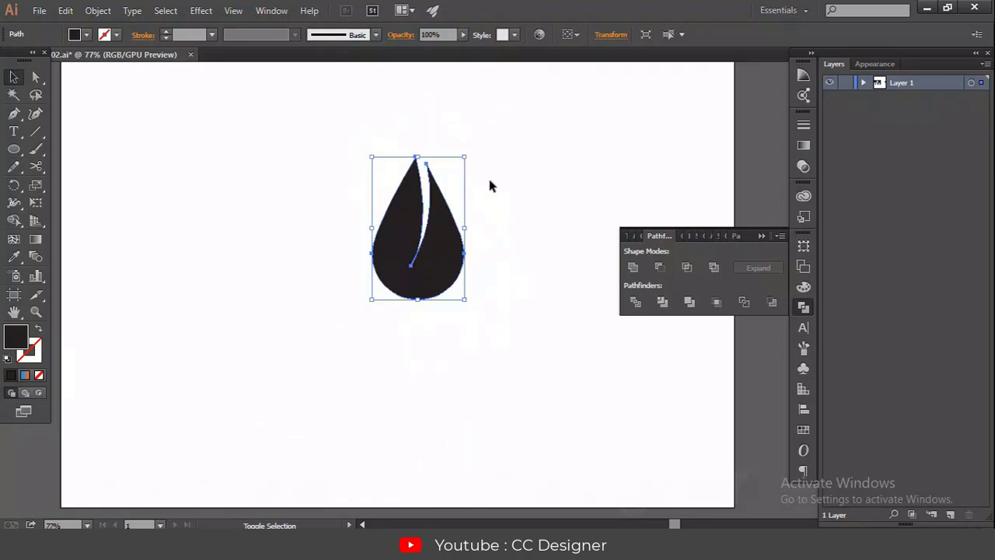
{"action": "key", "text": "ctrl+minus"}
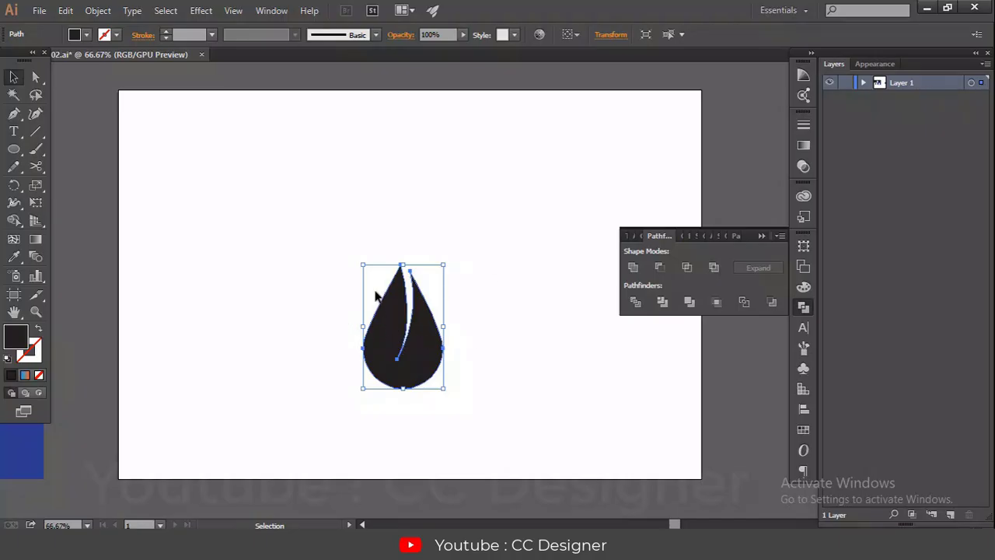
{"action": "left_click", "coordinate": [16, 187]}
{"action": "double_click", "coordinate": [16, 187]}
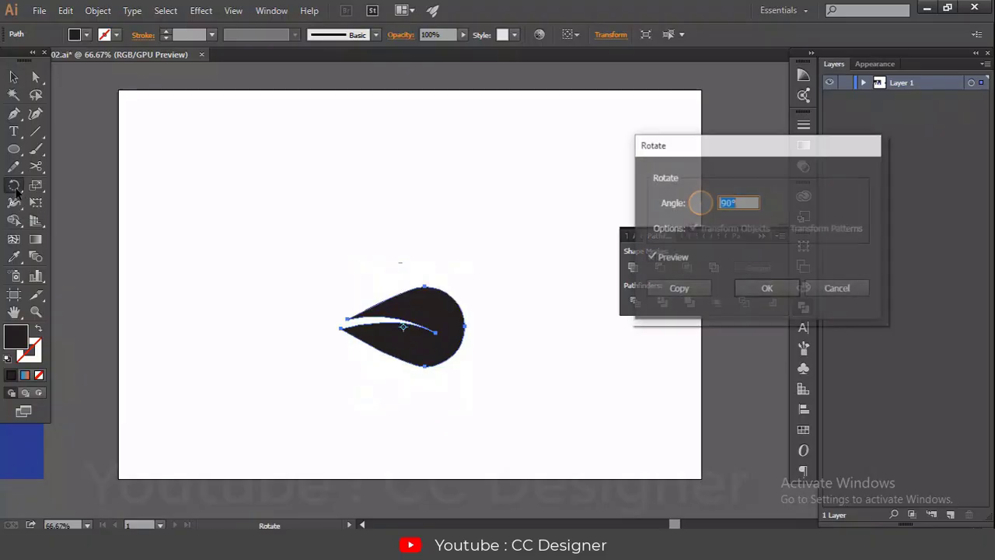
{"action": "left_click", "coordinate": [729, 202]}
{"action": "key", "text": "Up"}
{"action": "key", "text": "Up"}
{"action": "key", "text": "Up"}
{"action": "key", "text": "Up"}
{"action": "key", "text": "Up"}
{"action": "key", "text": "Up"}
{"action": "key", "text": "Up"}
{"action": "key", "text": "Up"}
{"action": "key", "text": "Up"}
{"action": "key", "text": "Up"}
{"action": "key", "text": "Up"}
{"action": "key", "text": "Up"}
{"action": "key", "text": "Up"}
{"action": "key", "text": "Up"}
{"action": "key", "text": "Up"}
{"action": "key", "text": "Up"}
{"action": "key", "text": "Up"}
{"action": "key", "text": "Up"}
{"action": "key", "text": "Up"}
{"action": "key", "text": "Up"}
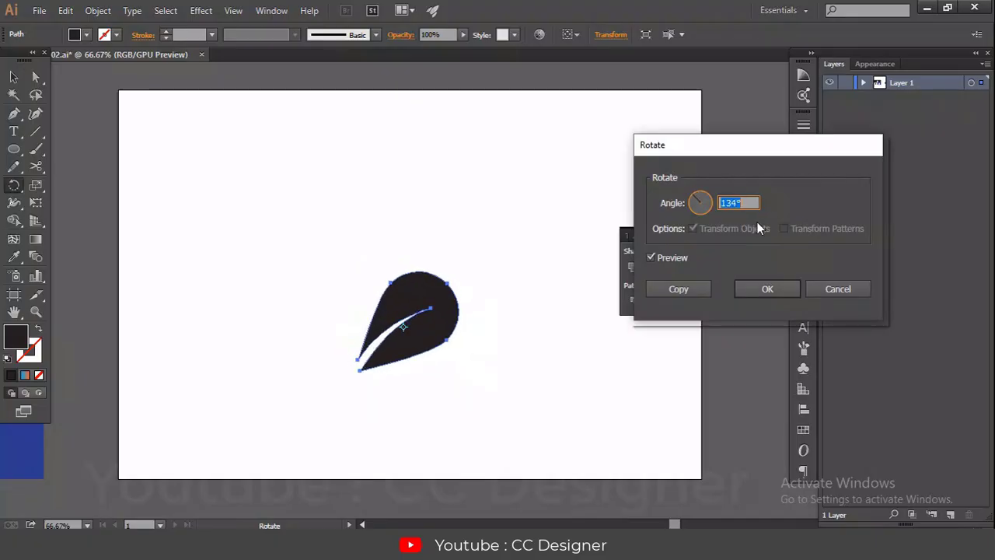
{"action": "key", "text": "Up"}
{"action": "key", "text": "Up"}
{"action": "key", "text": "Up"}
{"action": "key", "text": "Up"}
{"action": "key", "text": "Up"}
{"action": "key", "text": "Up"}
{"action": "key", "text": "Up"}
{"action": "key", "text": "Up"}
{"action": "key", "text": "Up"}
{"action": "key", "text": "Up"}
{"action": "key", "text": "Up"}
{"action": "key", "text": "Up"}
{"action": "key", "text": "Up"}
{"action": "key", "text": "Up"}
{"action": "key", "text": "Up"}
{"action": "key", "text": "Up"}
{"action": "key", "text": "Up"}
{"action": "key", "text": "Up"}
{"action": "key", "text": "Up"}
{"action": "key", "text": "Up"}
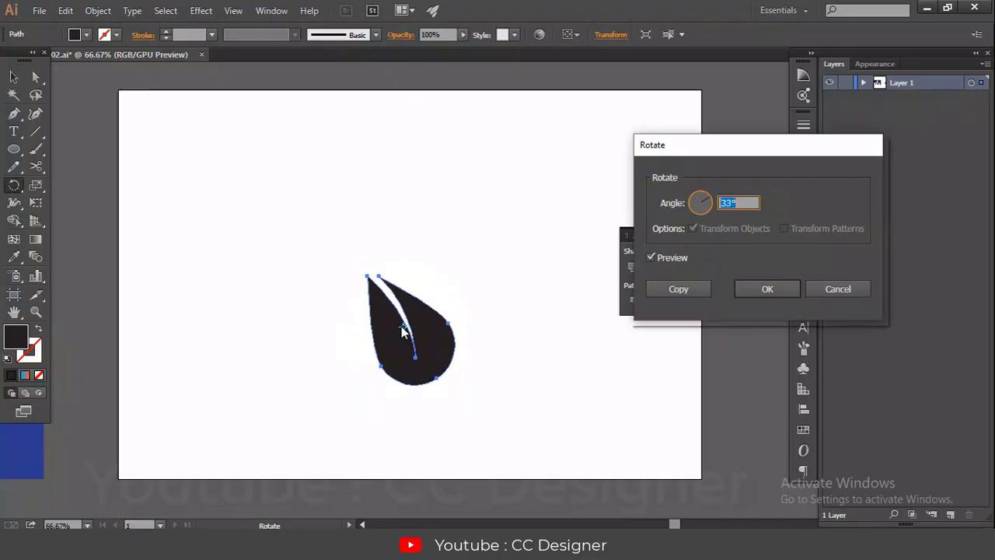
{"action": "key", "text": "Down"}
{"action": "key", "text": "Down"}
{"action": "key", "text": "Down"}
{"action": "key", "text": "Down"}
{"action": "key", "text": "Down"}
{"action": "key", "text": "Down"}
{"action": "key", "text": "Down"}
{"action": "key", "text": "Down"}
{"action": "key", "text": "Down"}
{"action": "key", "text": "Down"}
{"action": "key", "text": "Down"}
{"action": "key", "text": "Down"}
{"action": "key", "text": "Down"}
{"action": "key", "text": "Down"}
{"action": "key", "text": "Down"}
{"action": "key", "text": "Down"}
{"action": "key", "text": "Down"}
{"action": "key", "text": "Down"}
{"action": "key", "text": "Down"}
{"action": "key", "text": "Down"}
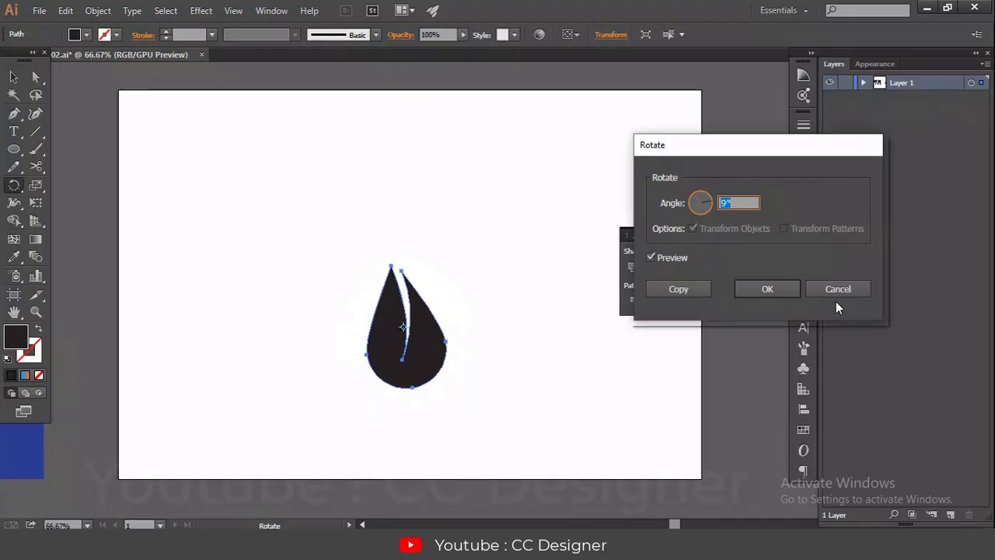
{"action": "left_click", "coordinate": [838, 288]}
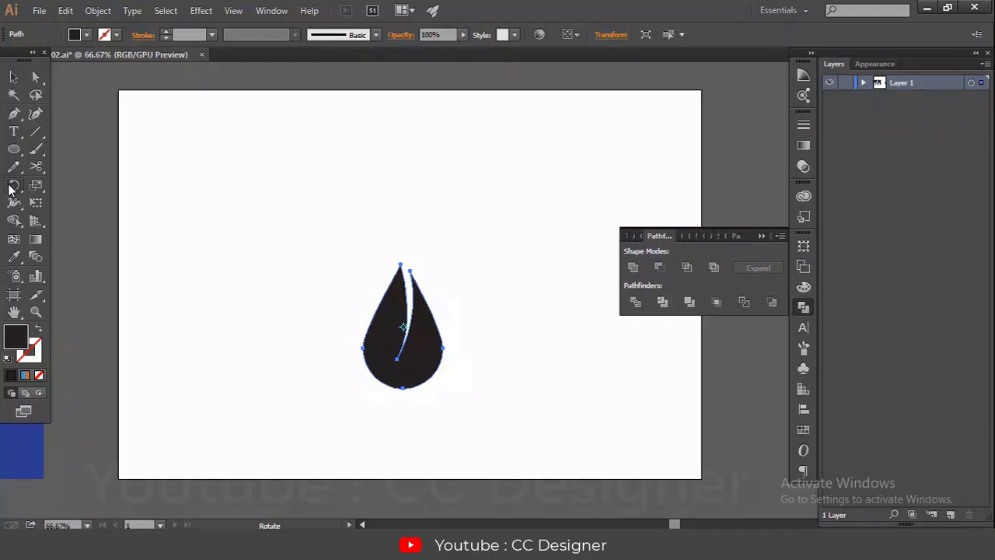
Create a copy of the split teardrop rotated 45° about a point just above its tip
{"action": "left_click", "coordinate": [403, 250], "text": "alt"}
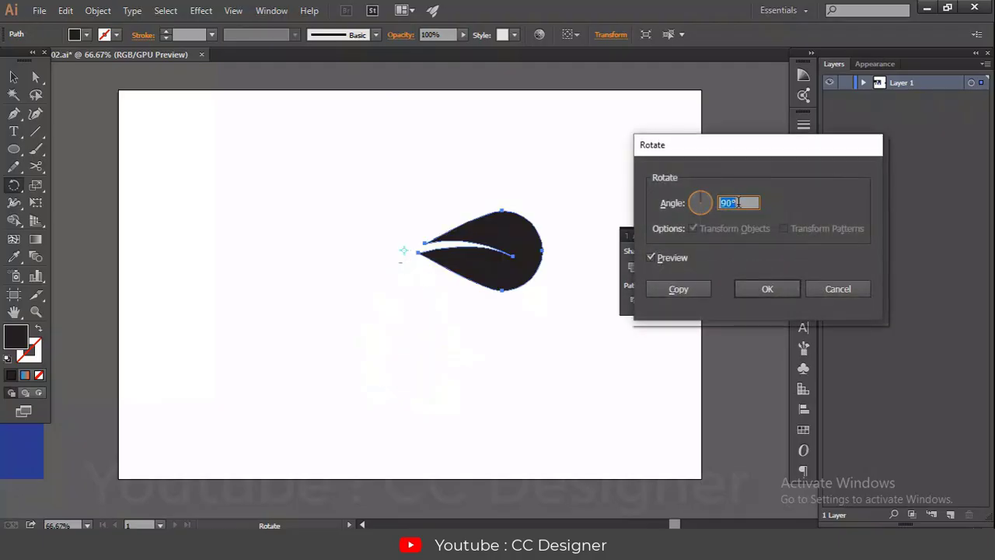
{"action": "type", "text": "45"}
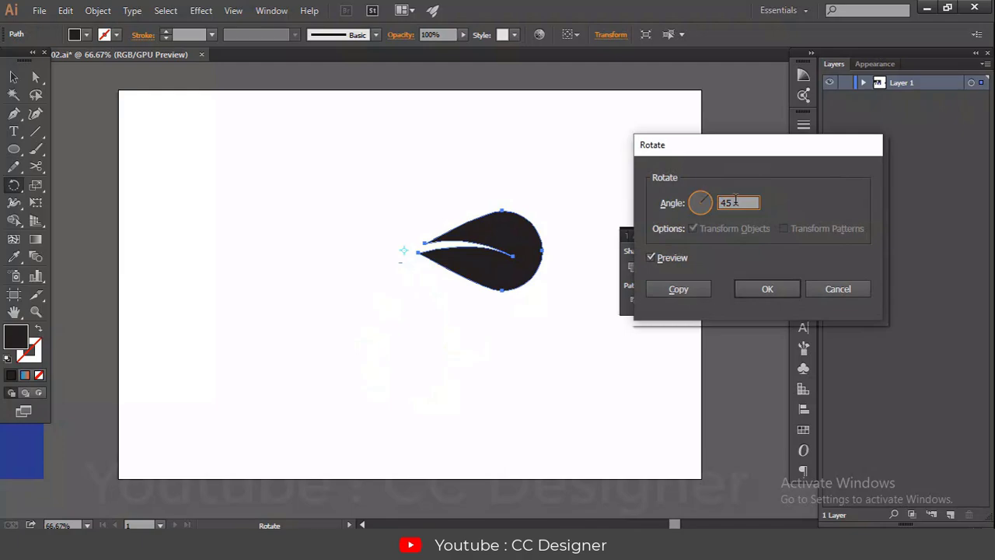
{"action": "left_click", "coordinate": [676, 289]}
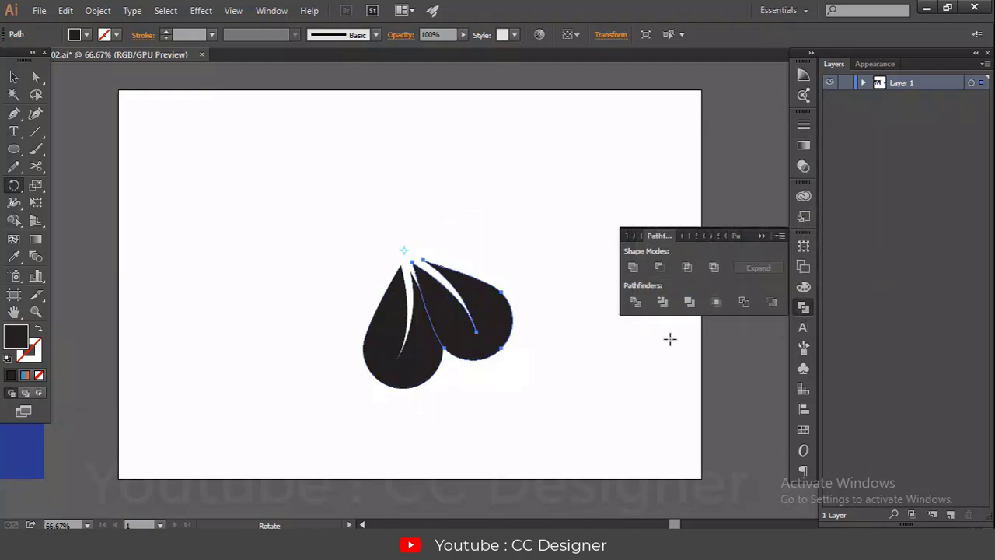
Repeat the rotated copy six more times to complete an eight-petal flower around the same centre point
{"action": "key", "text": "ctrl+d"}
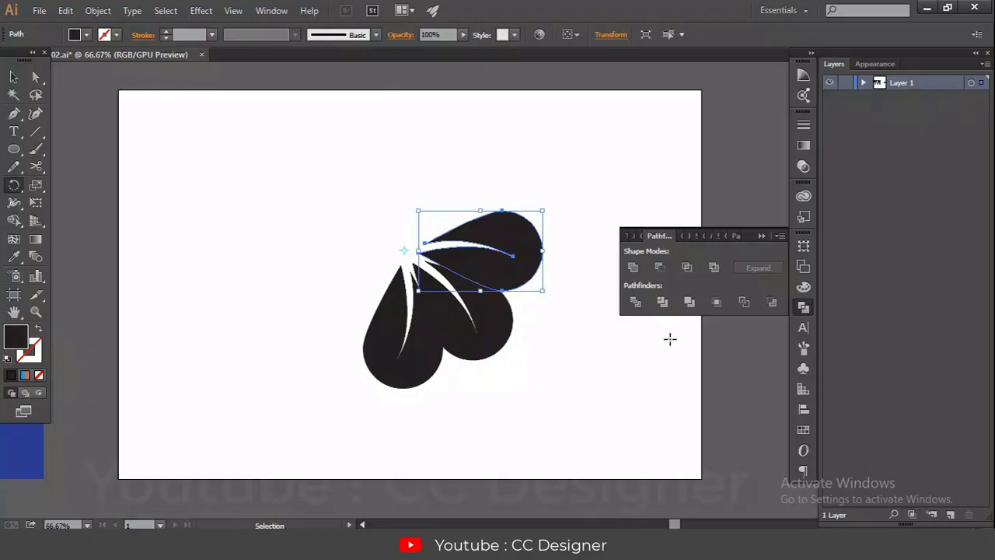
{"action": "key", "text": "ctrl+d"}
{"action": "key", "text": "ctrl+d"}
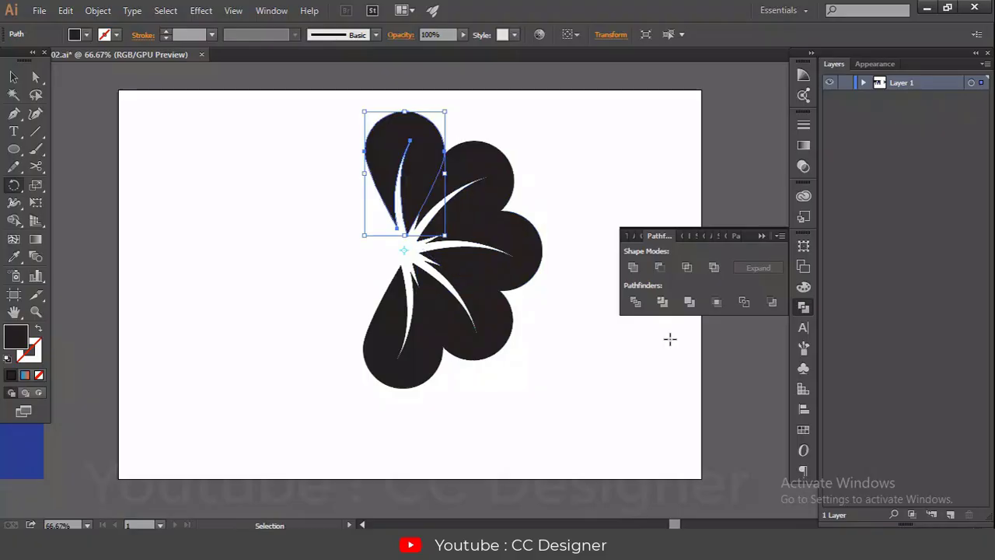
{"action": "key", "text": "ctrl+d"}
{"action": "key", "text": "ctrl+d"}
{"action": "key", "text": "ctrl+d"}
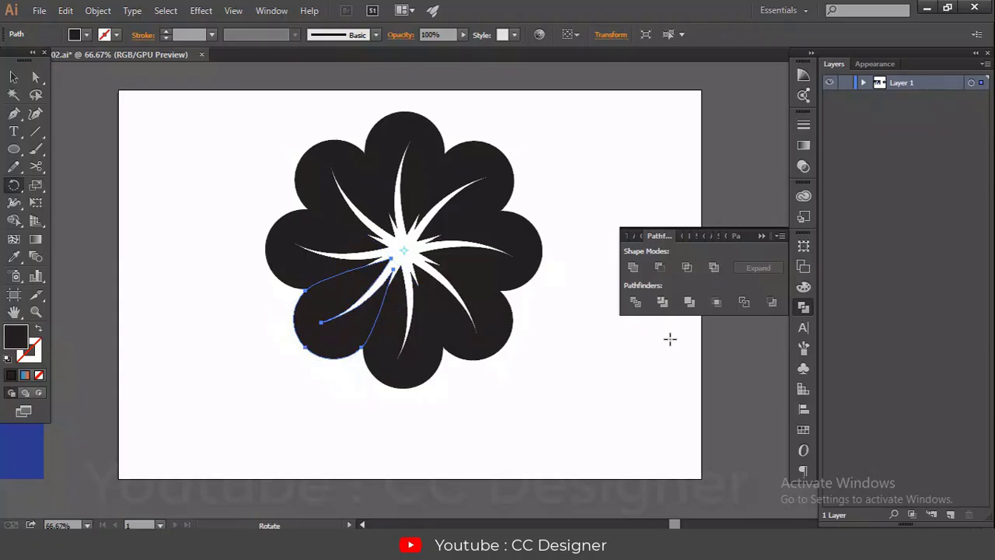
Select all the petals and scale the flower down about its centre to leave room for text beneath, then deselect
{"action": "left_click", "coordinate": [14, 76]}
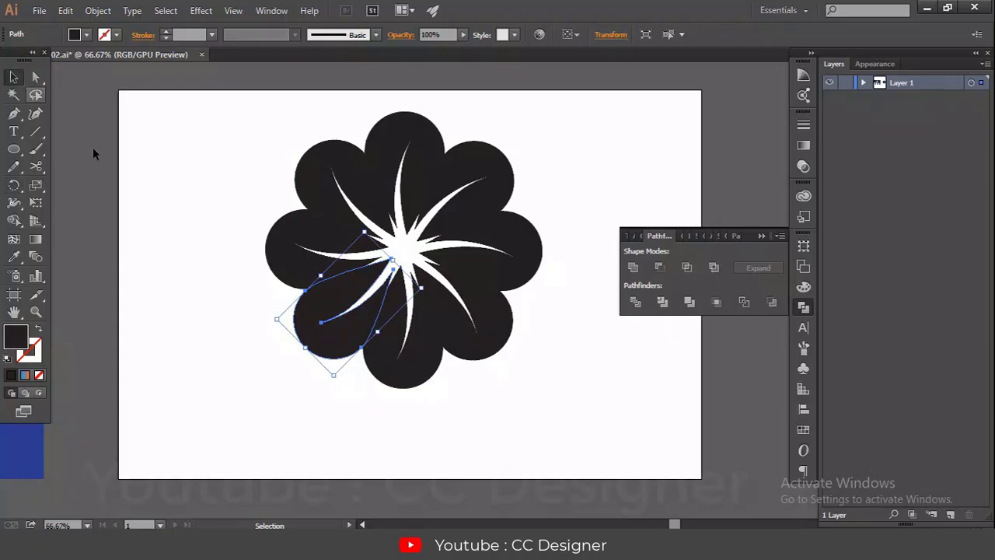
{"action": "left_click", "coordinate": [157, 212]}
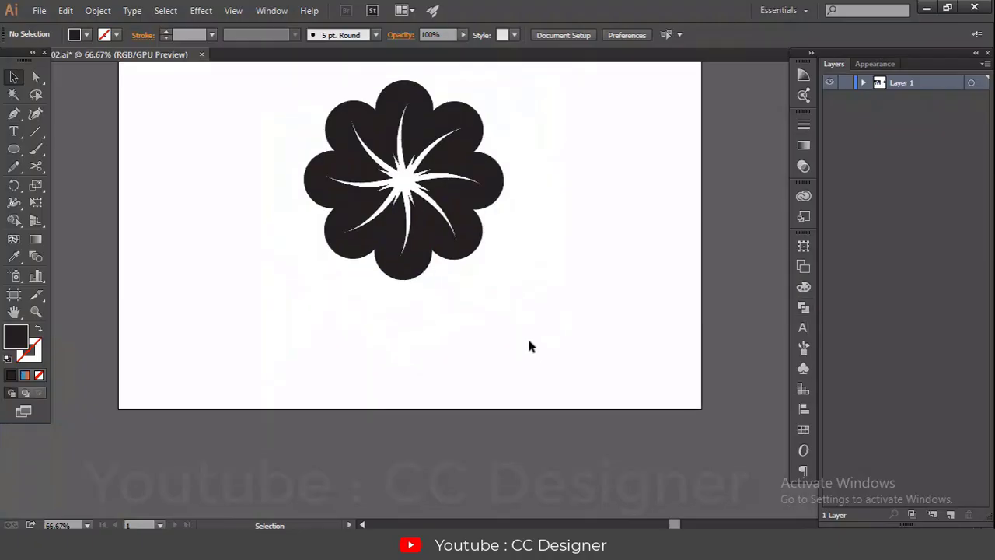
{"action": "scroll", "coordinate": [527, 336], "scroll_direction": "up", "scroll_amount": 2}
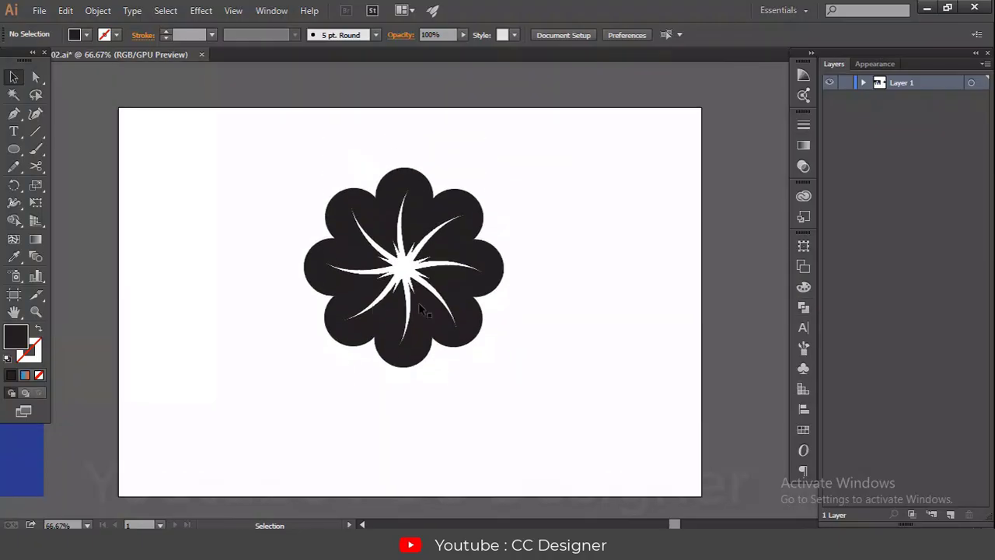
Add the text "Logo Design" beneath the flower, enlarge it and centre it under the petals
{"action": "left_click", "coordinate": [13, 131]}
{"action": "left_click", "coordinate": [370, 411]}
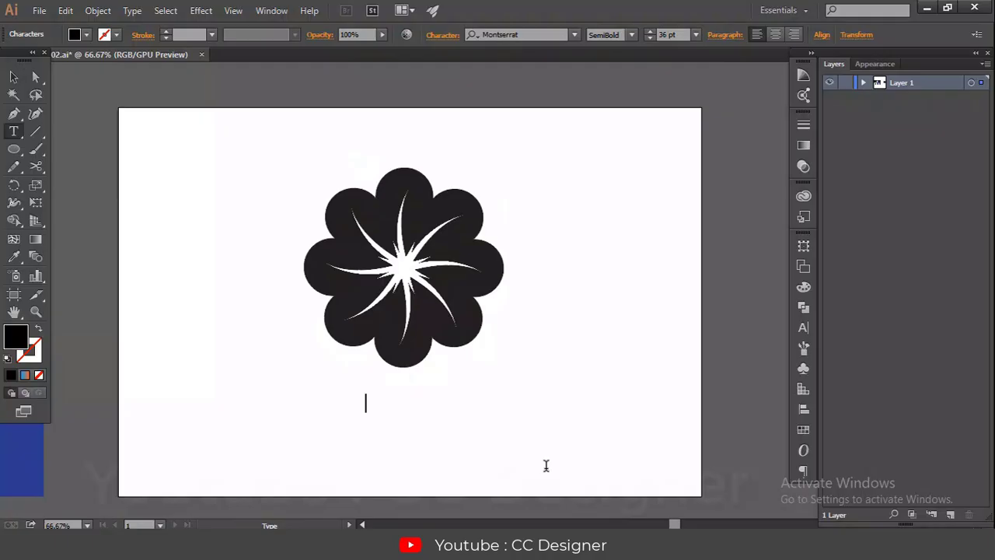
{"action": "type", "text": "Logo De"}
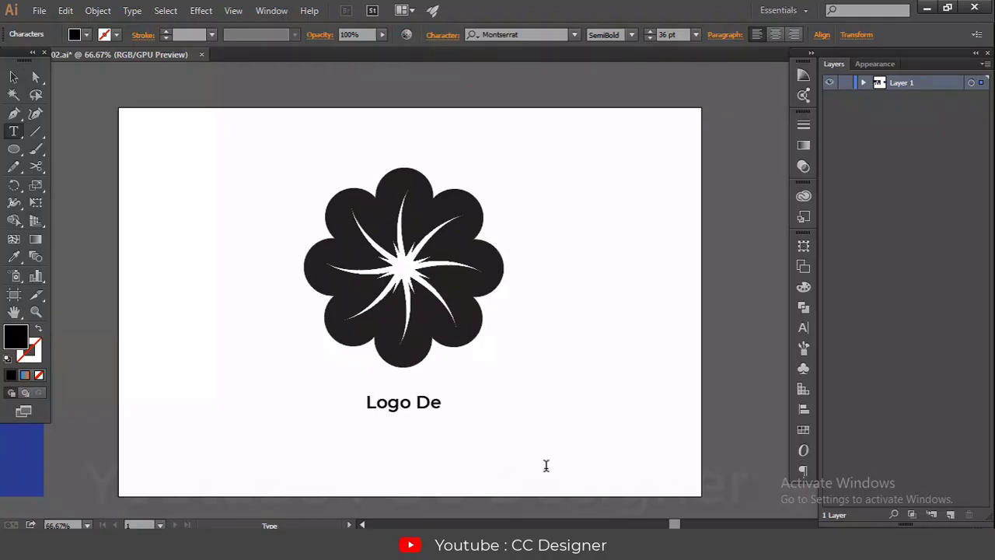
{"action": "type", "text": "sign"}
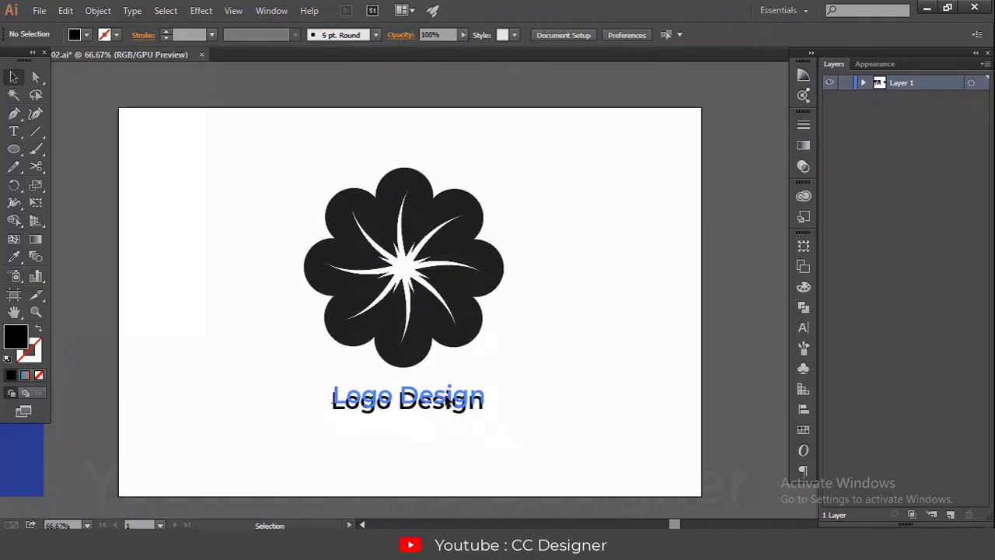
{"action": "left_click", "coordinate": [466, 397]}
{"action": "left_click", "coordinate": [529, 401]}
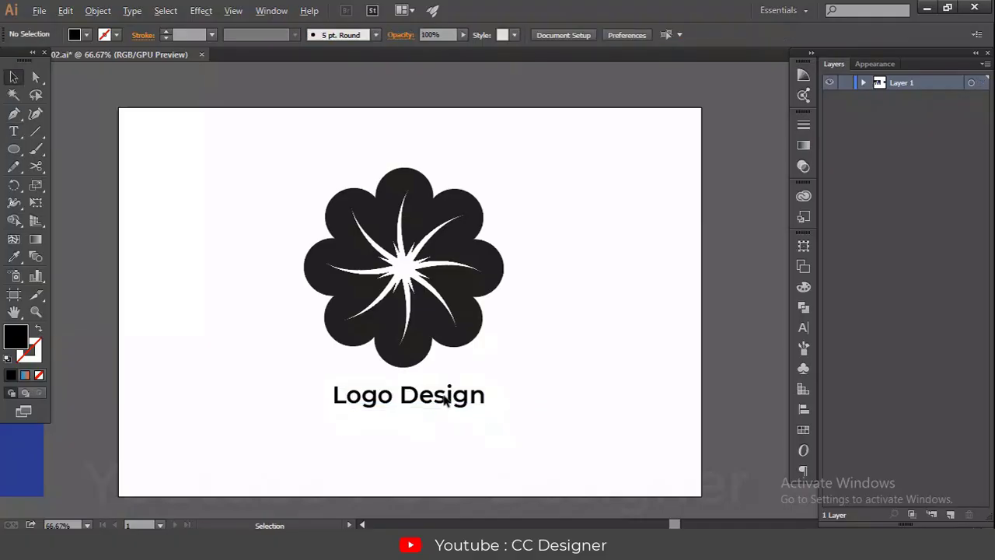
Duplicate the "Logo Design" text directly below itself and set the upper line in all caps
{"action": "left_click_drag", "start_coordinate": [444, 393], "coordinate": [444, 422]}
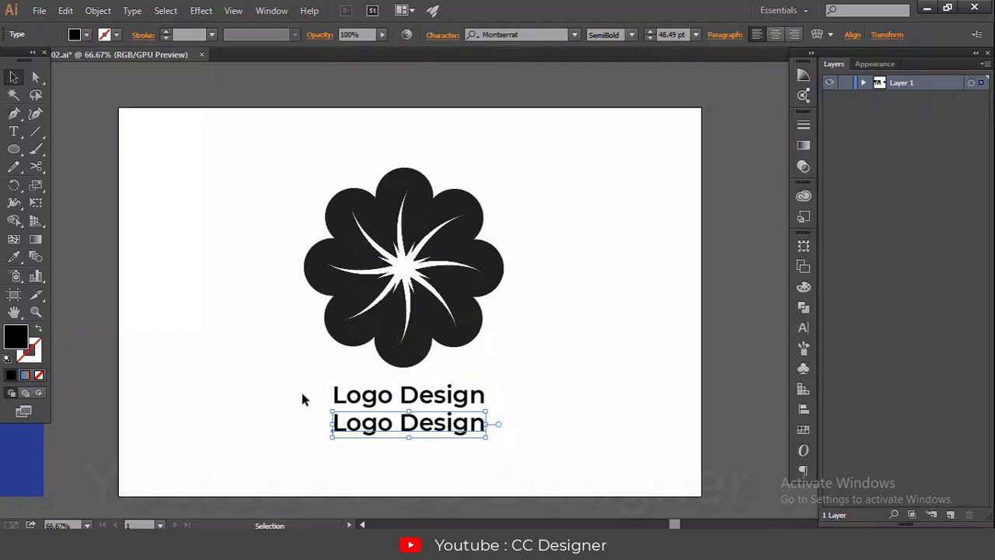
{"action": "left_click", "coordinate": [381, 400]}
{"action": "scroll", "coordinate": [428, 382], "scroll_direction": "left", "scroll_amount": 8}
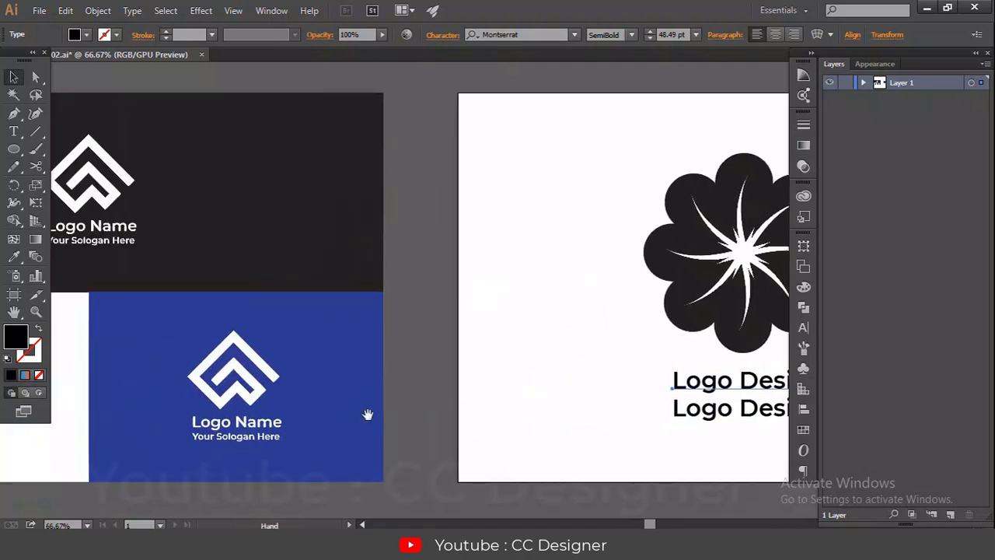
{"action": "scroll", "coordinate": [265, 425], "scroll_direction": "right", "scroll_amount": 8}
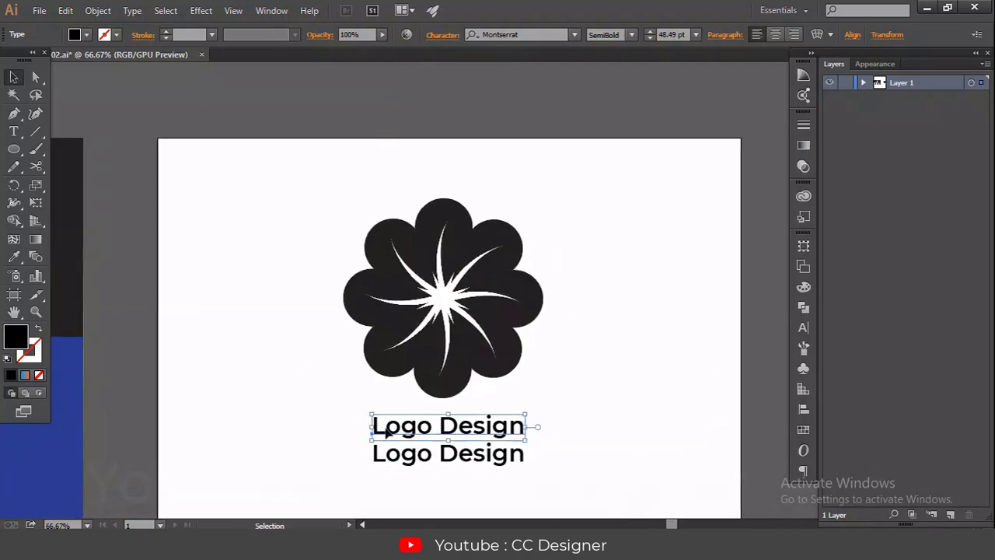
{"action": "left_click", "coordinate": [442, 39]}
{"action": "left_click", "coordinate": [304, 209]}
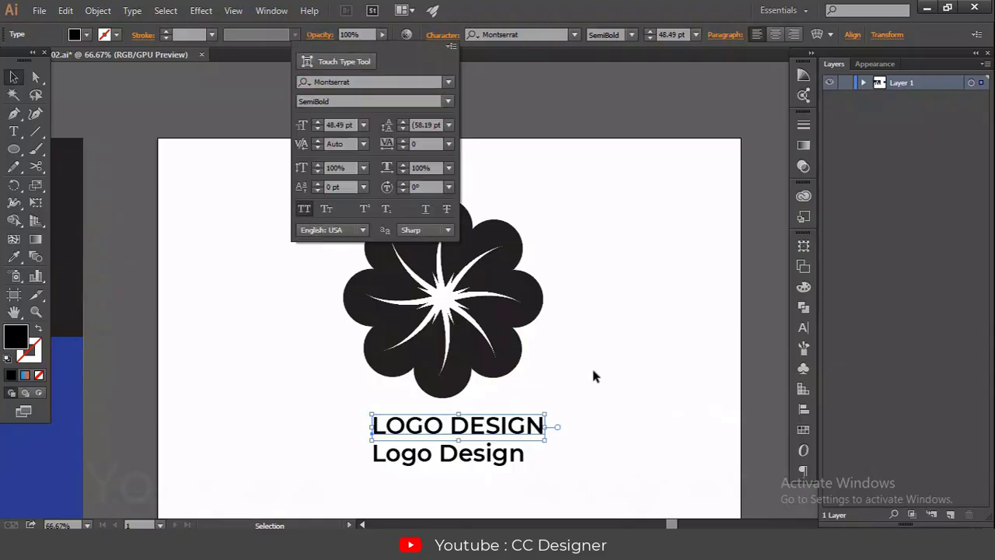
{"action": "left_click", "coordinate": [630, 437]}
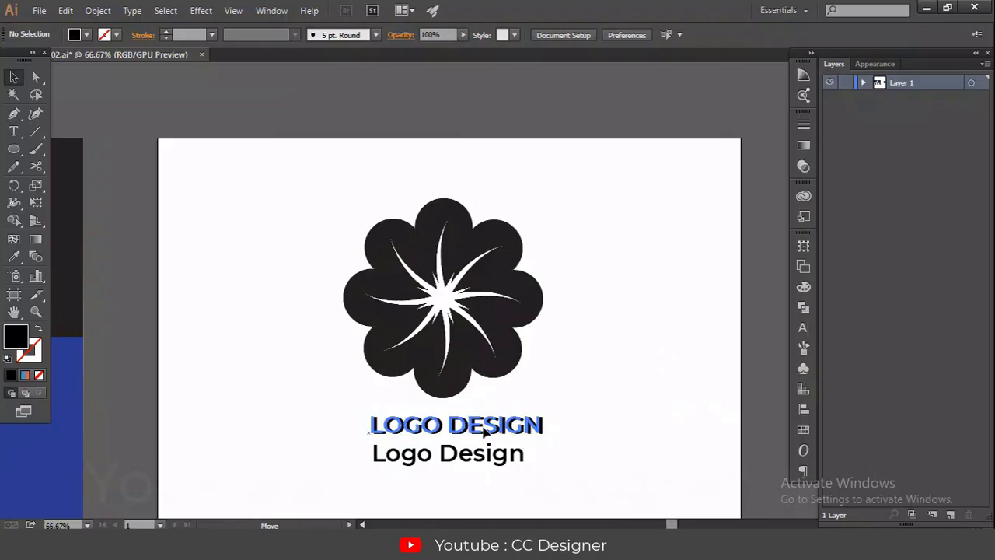
Centre the all-caps line beneath the flower and set its font weight to Bold
{"action": "left_click_drag", "start_coordinate": [492, 435], "coordinate": [482, 432]}
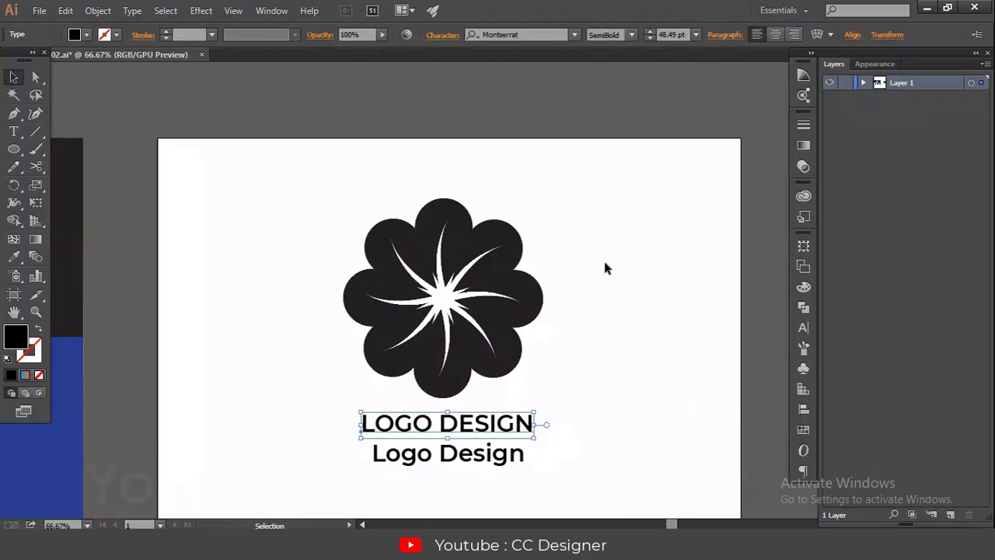
{"action": "left_click", "coordinate": [631, 34]}
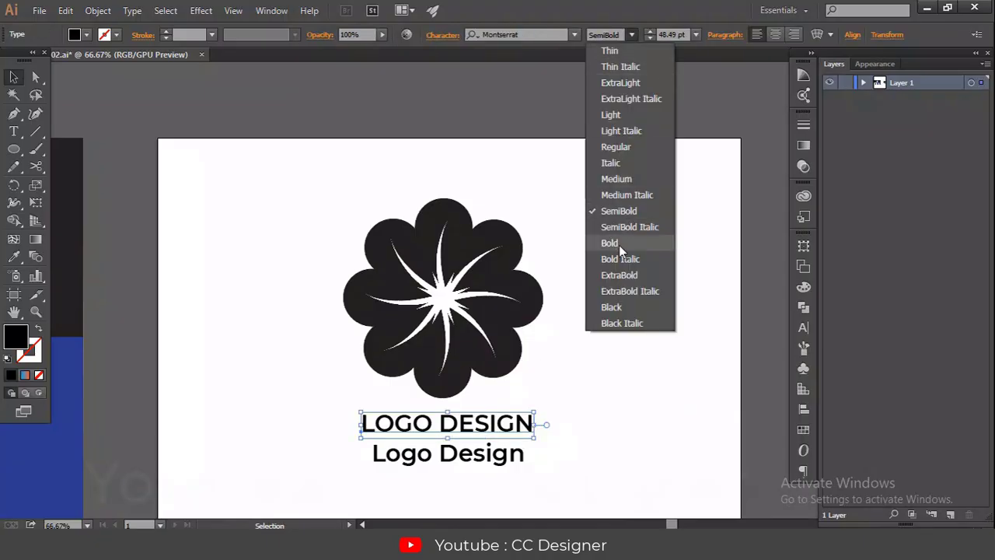
{"action": "left_click", "coordinate": [619, 243]}
{"action": "left_click", "coordinate": [604, 367]}
{"action": "scroll", "coordinate": [603, 373], "scroll_direction": "down", "scroll_amount": 2}
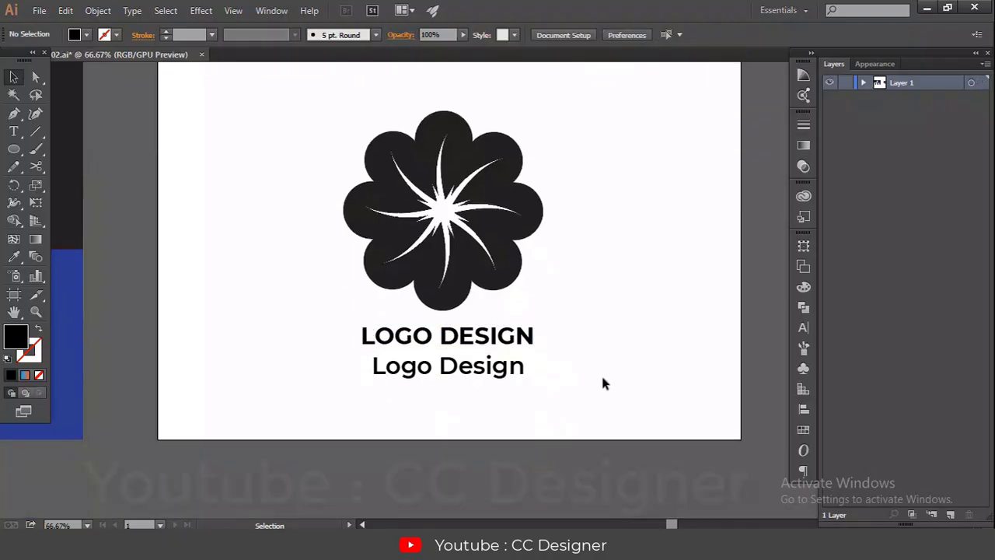
Replace the lower "Logo Design" line with the text "Your Sologan Here"
{"action": "double_click", "coordinate": [456, 371]}
{"action": "key", "text": "ctrl+a"}
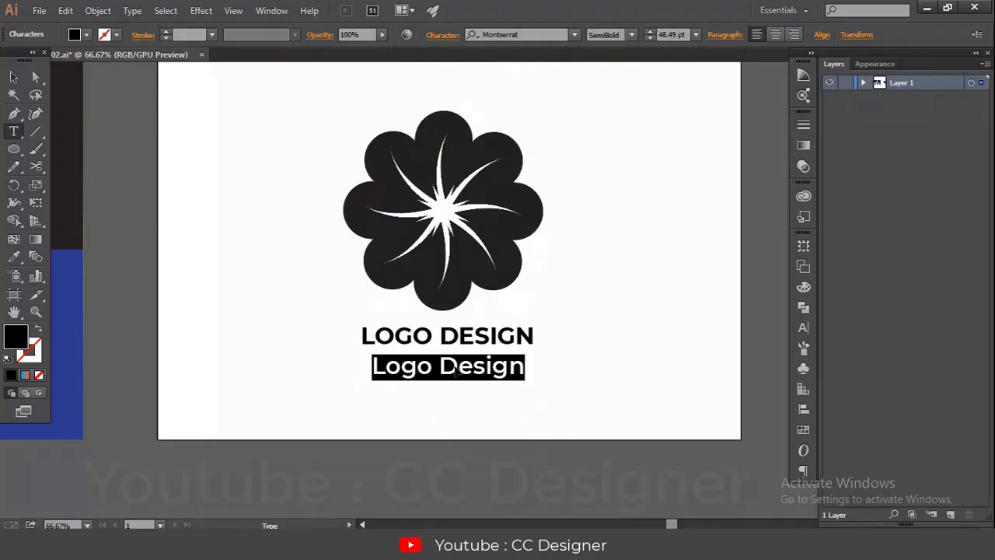
{"action": "type", "text": "Your"}
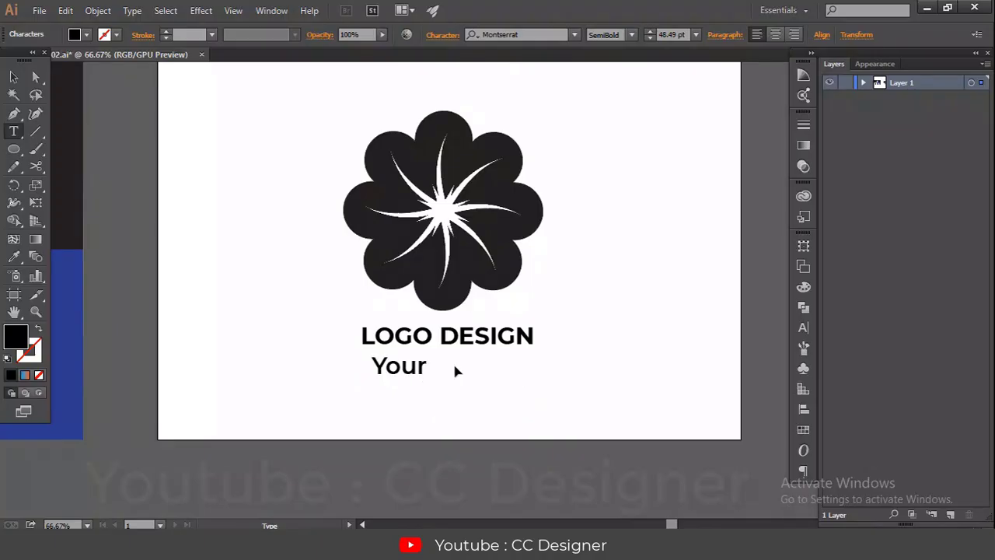
{"action": "type", "text": " Slogan"}
{"action": "key", "text": "BackSpace"}
{"action": "key", "text": "BackSpace"}
{"action": "key", "text": "BackSpace"}
{"action": "key", "text": "BackSpace"}
{"action": "key", "text": "BackSpace"}
{"action": "key", "text": "BackSpace"}
{"action": "type", "text": "ologan Here"}
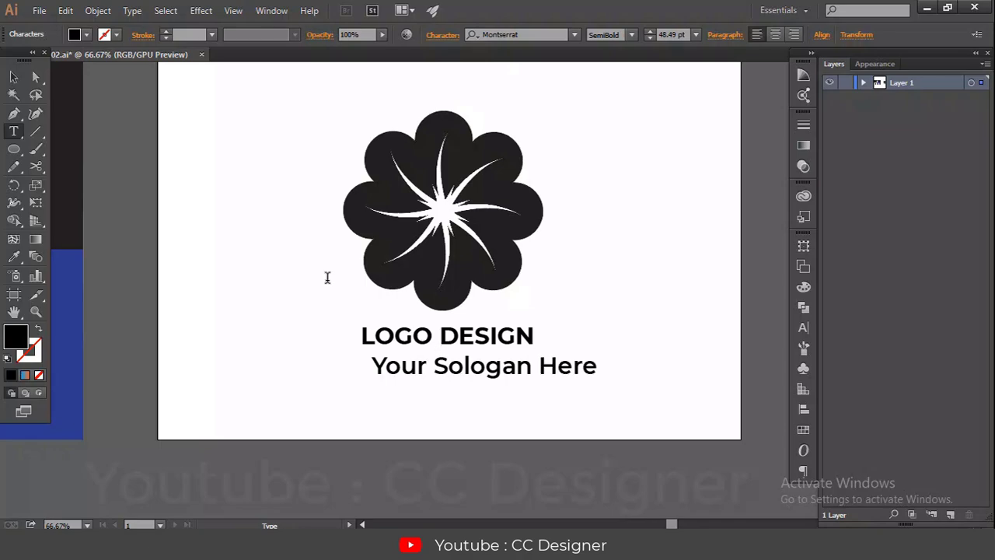
Set the tagline's weight to Light, align its start with the title and scale it down to the title's width
{"action": "left_click", "coordinate": [14, 76]}
{"action": "left_click", "coordinate": [627, 37]}
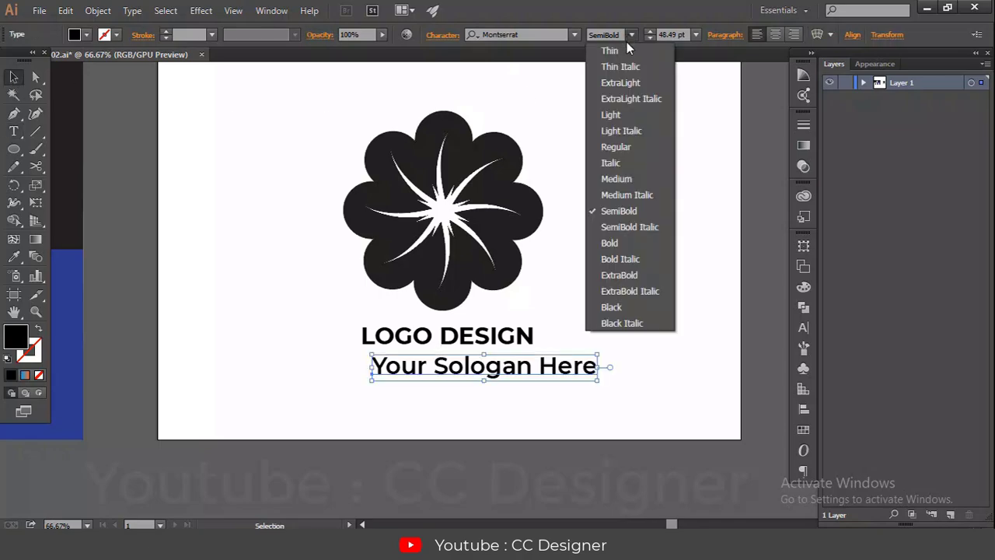
{"action": "left_click", "coordinate": [631, 118]}
{"action": "scroll", "coordinate": [534, 207], "scroll_direction": "left", "scroll_amount": 5}
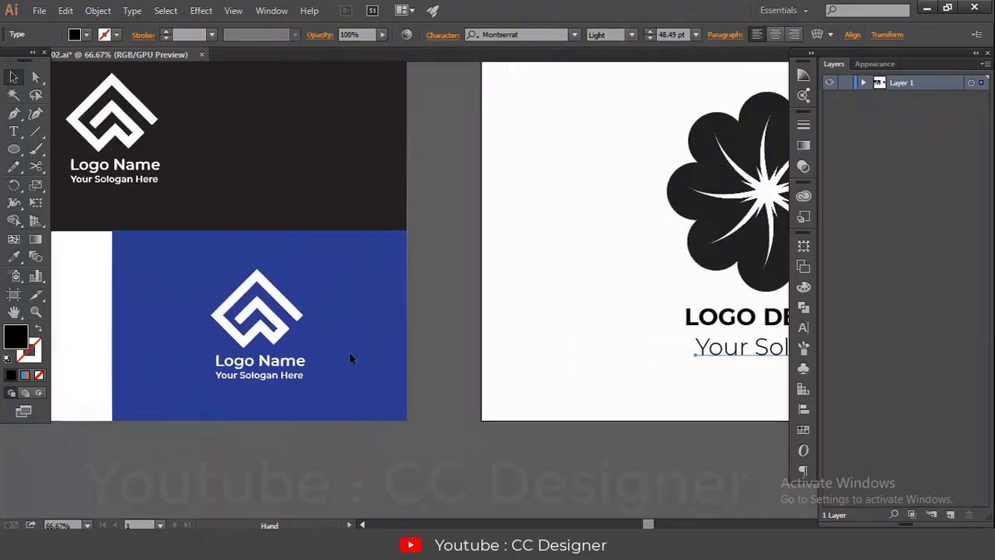
{"action": "left_click_drag", "start_coordinate": [515, 308], "coordinate": [138, 314]}
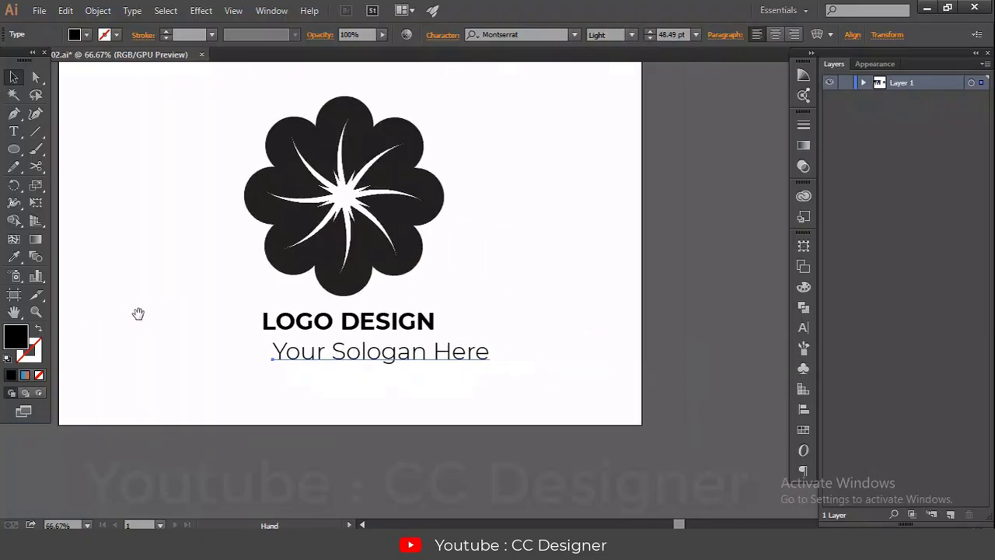
{"action": "mouse_move", "coordinate": [349, 353]}
{"action": "left_mouse_down"}
{"action": "mouse_move", "coordinate": [317, 351]}
{"action": "mouse_move", "coordinate": [340, 353]}
{"action": "left_mouse_up"}
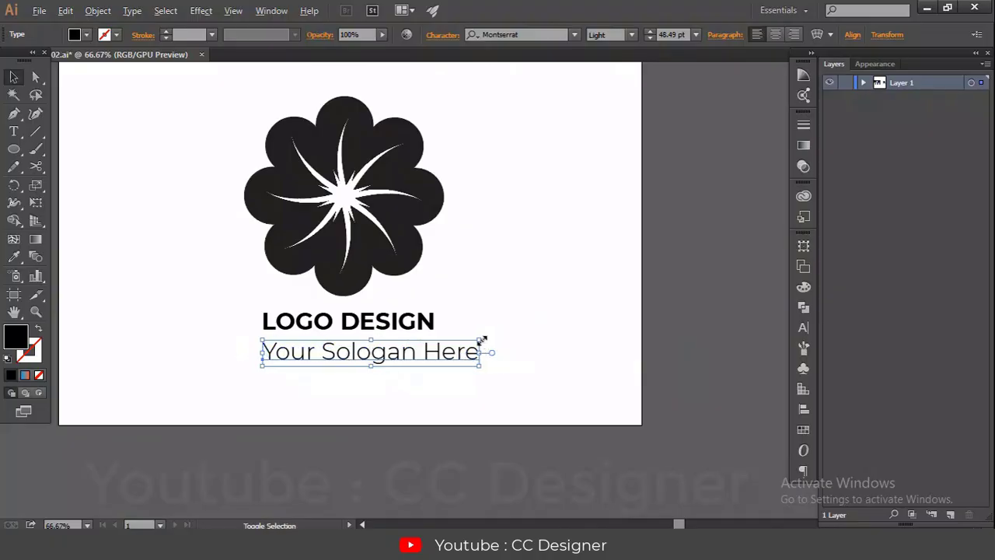
{"action": "double_click", "coordinate": [459, 349]}
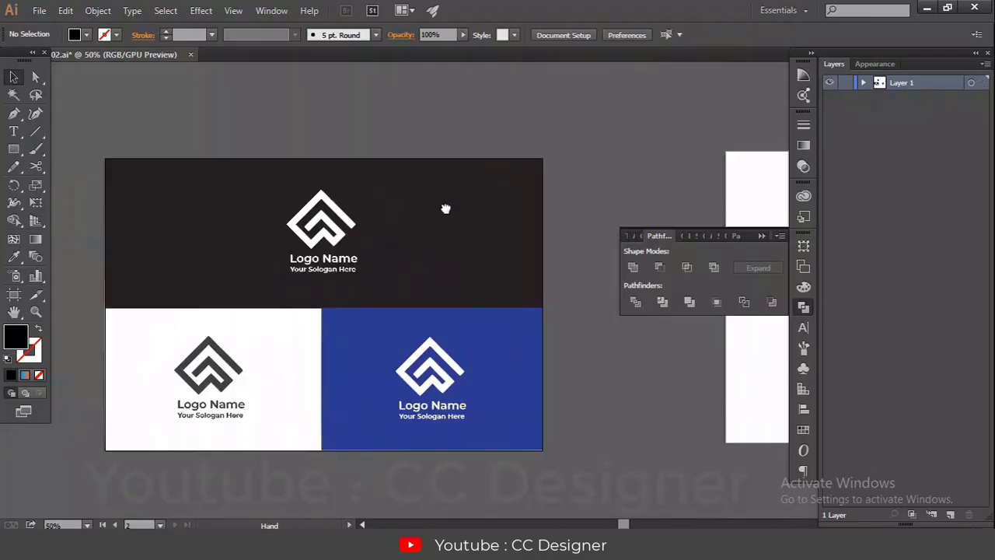
Draw a black square of about 82 px beside the flower artboard and duplicate it downwards into an evenly spaced column of seven
{"action": "left_click_drag", "start_coordinate": [445, 209], "coordinate": [242, 197]}
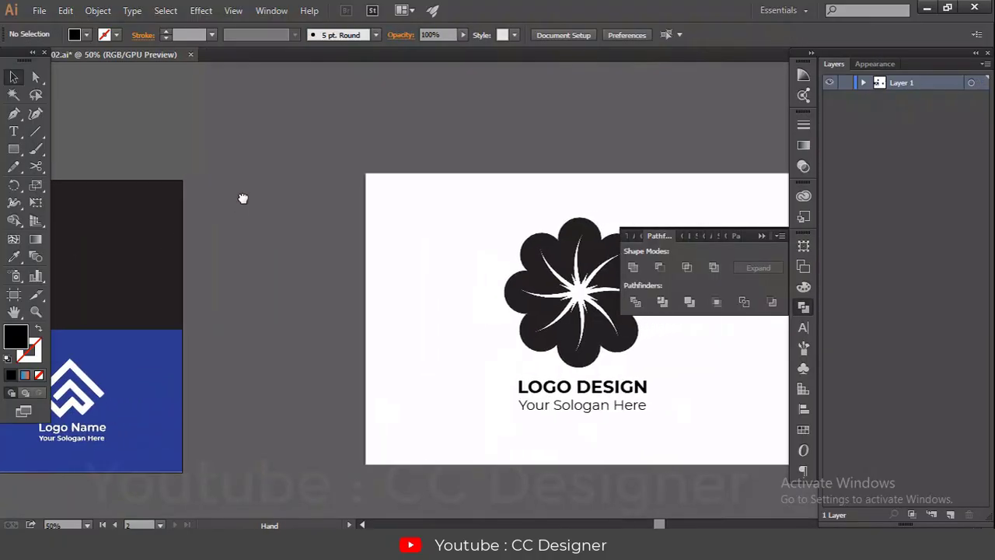
{"action": "left_click", "coordinate": [13, 149]}
{"action": "left_click_drag", "start_coordinate": [337, 171], "coordinate": [355, 229]}
{"action": "key", "text": "v"}
{"action": "left_click", "coordinate": [213, 112]}
{"action": "key", "text": "ctrl+d"}
{"action": "key", "text": "ctrl+d"}
{"action": "key", "text": "ctrl+d"}
{"action": "key", "text": "ctrl+d"}
{"action": "key", "text": "ctrl+d"}
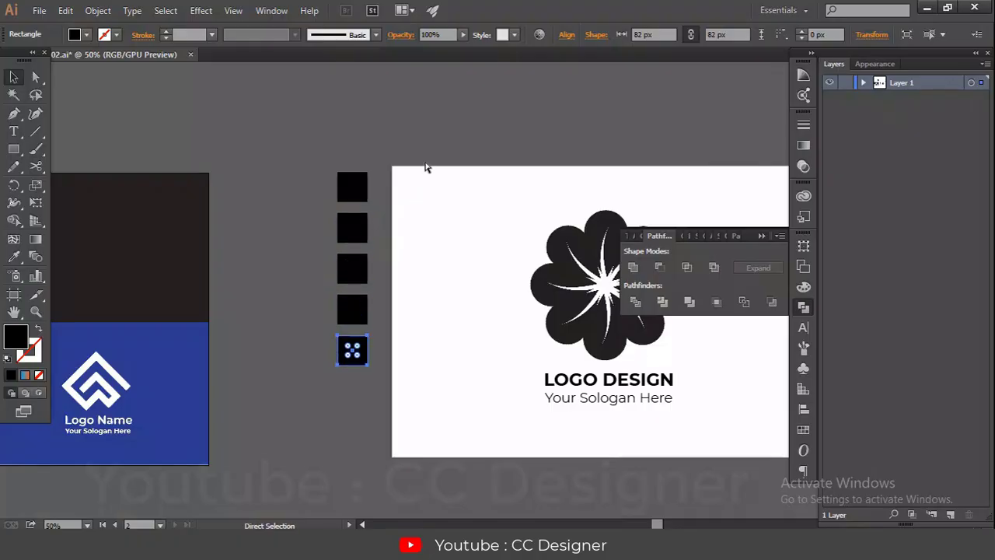
{"action": "left_click", "coordinate": [313, 267]}
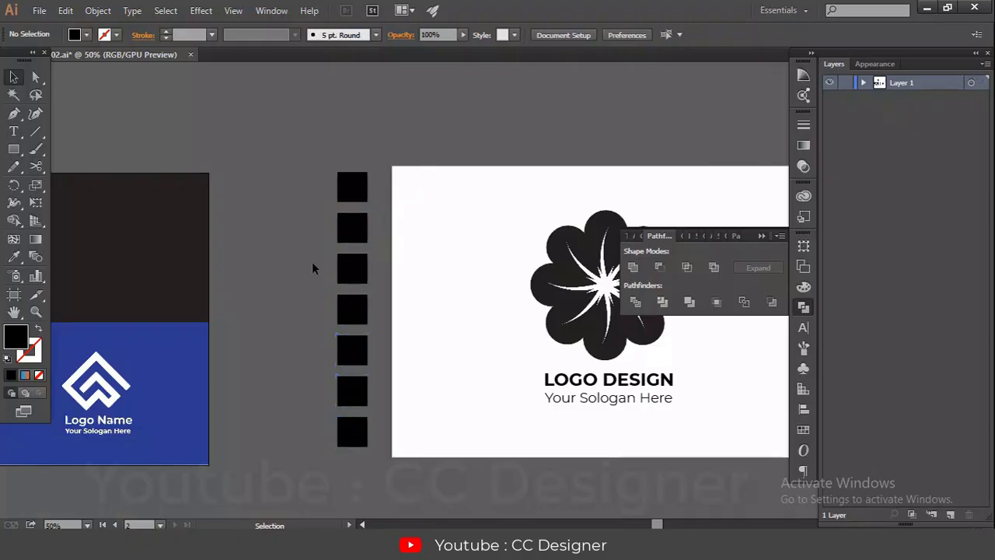
Add a row of text labels reading "FONT 1", "FONT2", "FONT 3", "FONT 4" and "FONT 5" above the flower artboard
{"action": "left_click", "coordinate": [13, 131]}
{"action": "left_click", "coordinate": [401, 148]}
{"action": "left_click", "coordinate": [14, 76]}
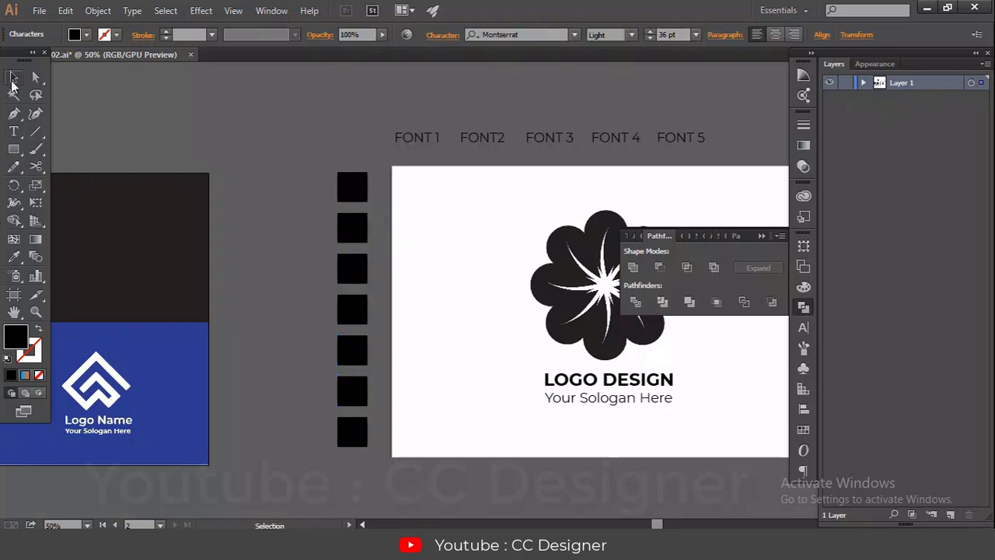
Set the font of the "FONT2" label to Roboto Regular
{"action": "left_click", "coordinate": [430, 134]}
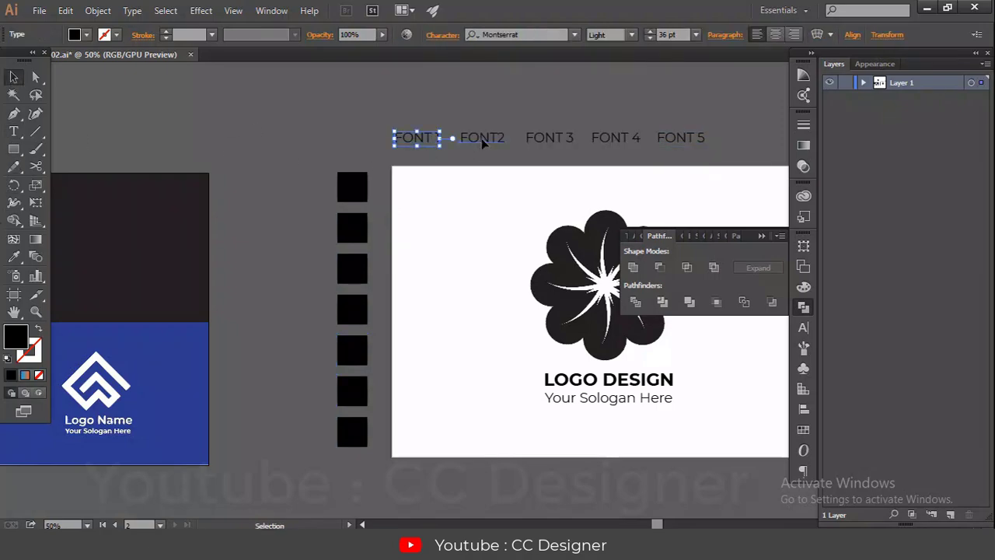
{"action": "left_click", "coordinate": [480, 139]}
{"action": "left_click", "coordinate": [544, 34]}
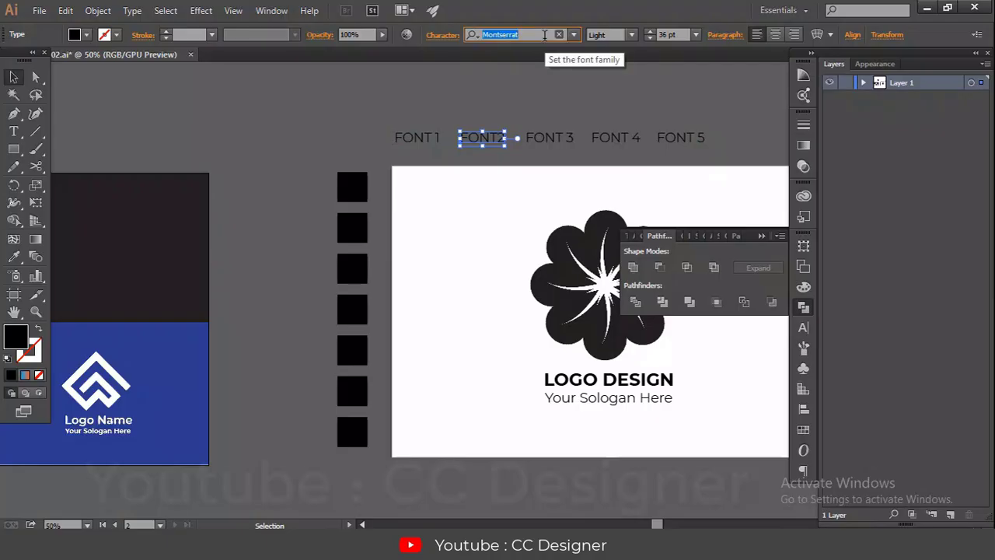
{"action": "type", "text": "Roboto"}
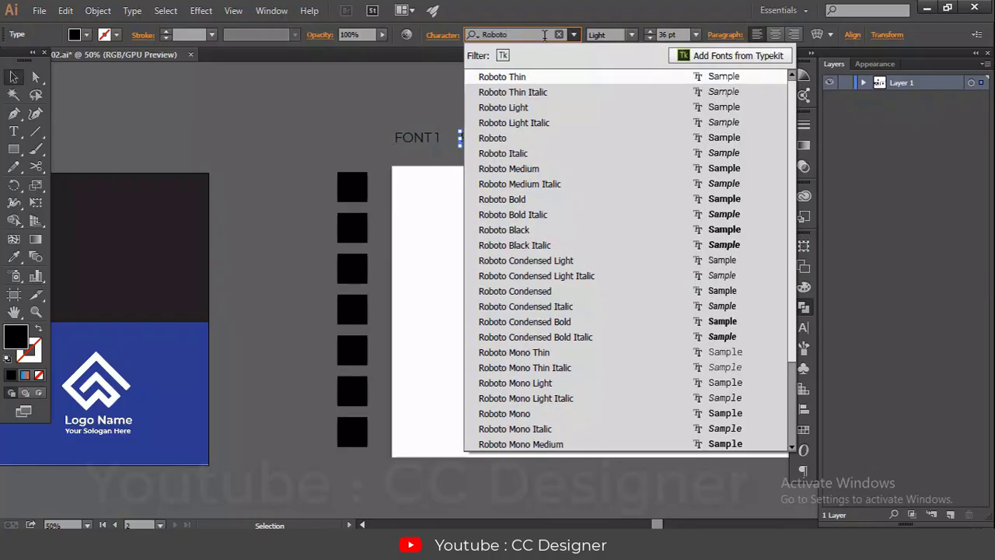
{"action": "left_click", "coordinate": [518, 137]}
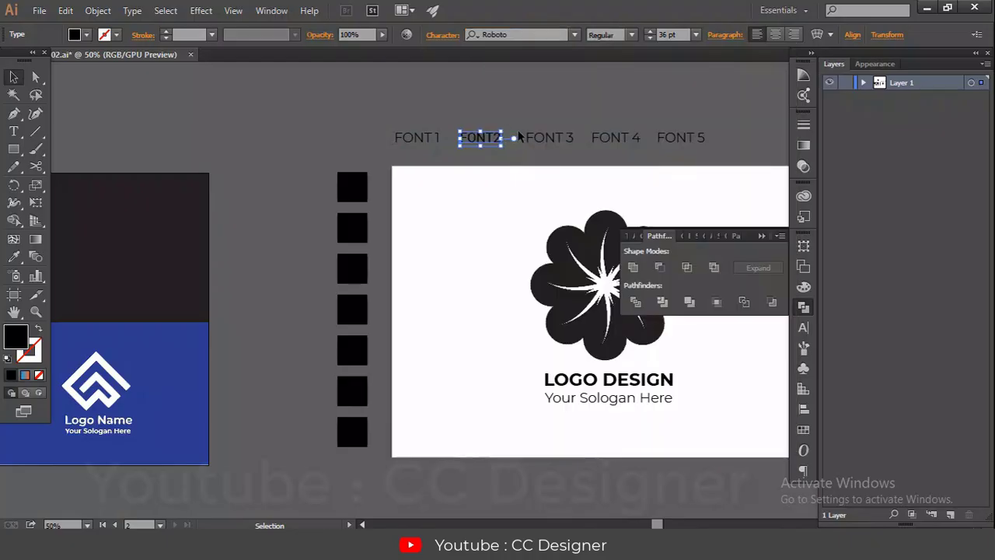
{"action": "left_click", "coordinate": [503, 124]}
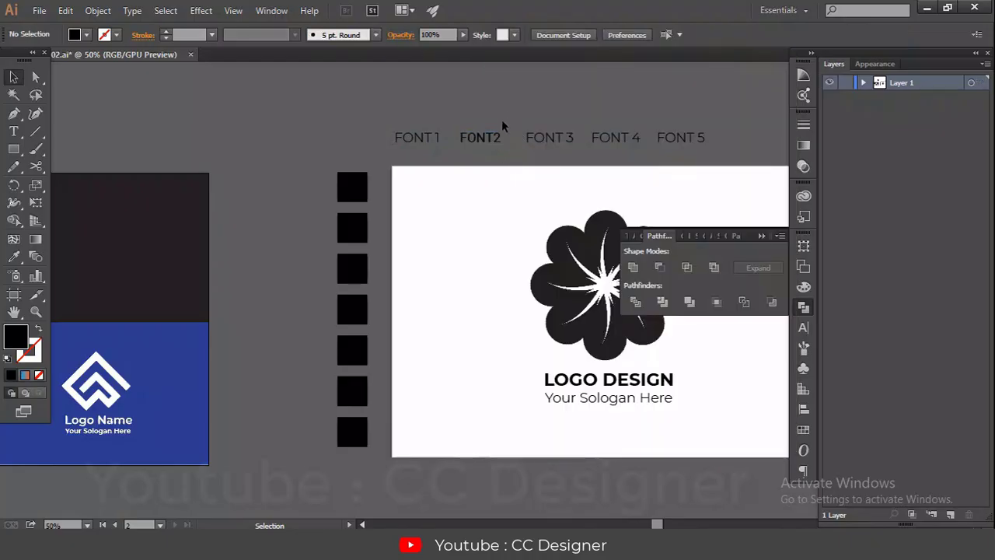
Set the font of the "FONT 3" label to regular Raleway
{"action": "left_click", "coordinate": [555, 140]}
{"action": "left_click", "coordinate": [539, 35]}
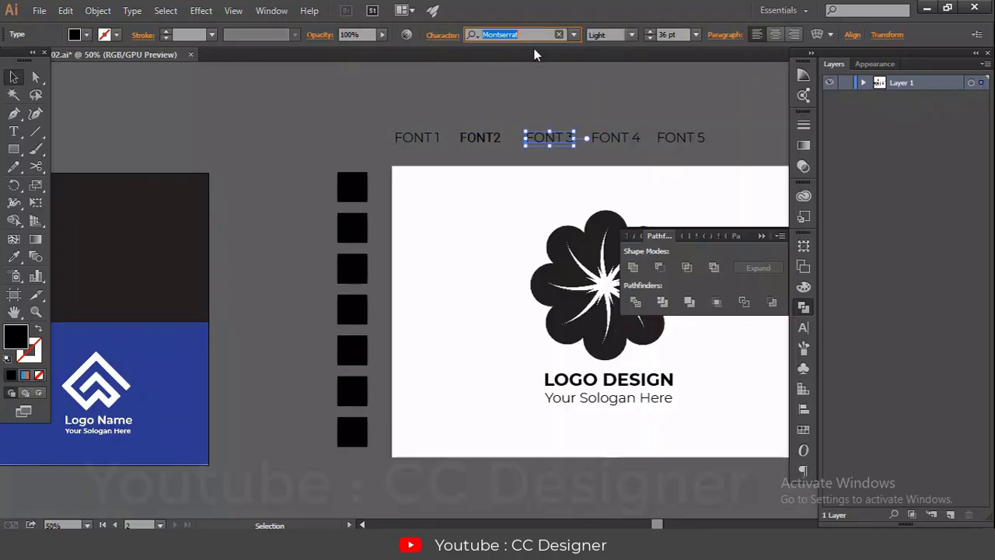
{"action": "type", "text": "Ra"}
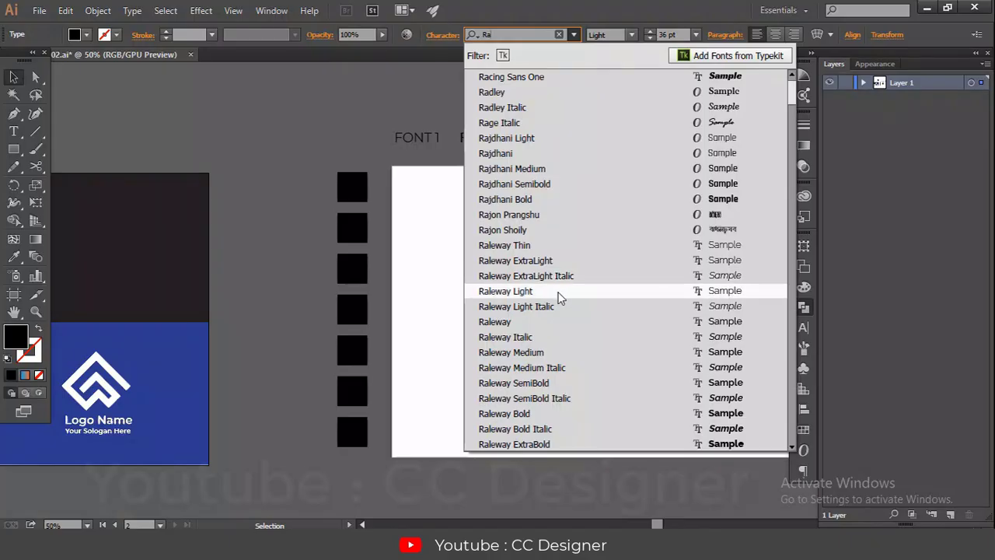
{"action": "left_click", "coordinate": [544, 321]}
Set the font of the "FONT 4" label to Miniver
{"action": "left_click", "coordinate": [615, 137]}
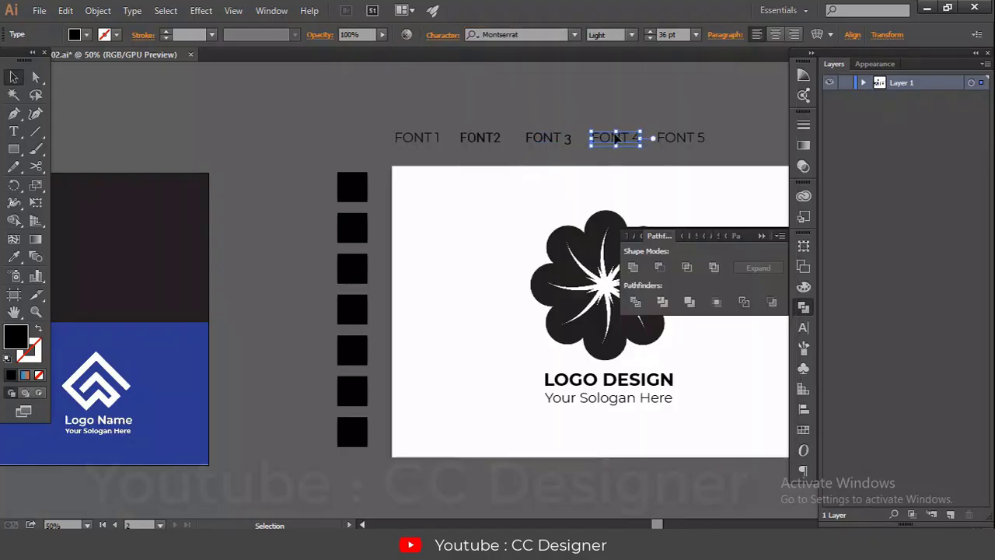
{"action": "left_click", "coordinate": [537, 34]}
{"action": "left_click", "coordinate": [574, 35]}
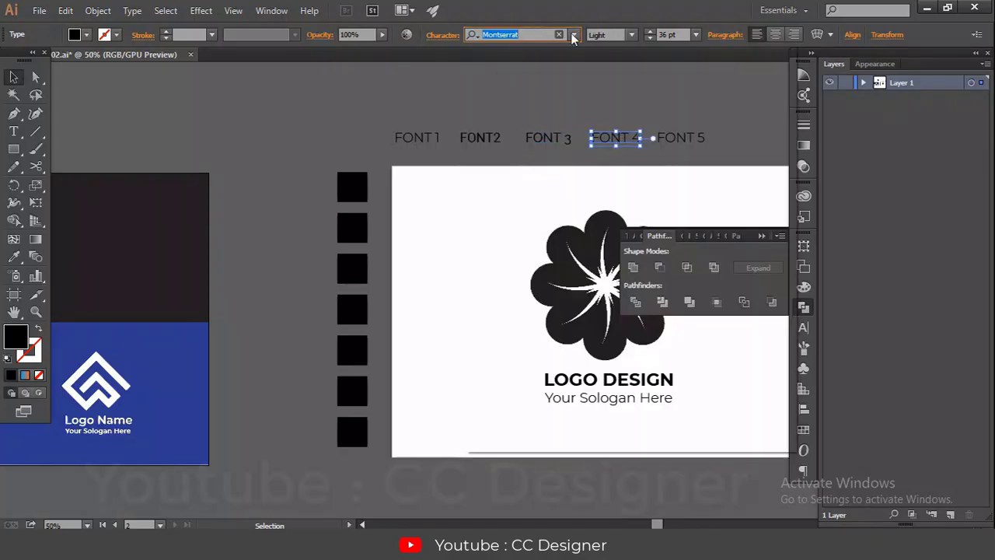
{"action": "left_click", "coordinate": [538, 223]}
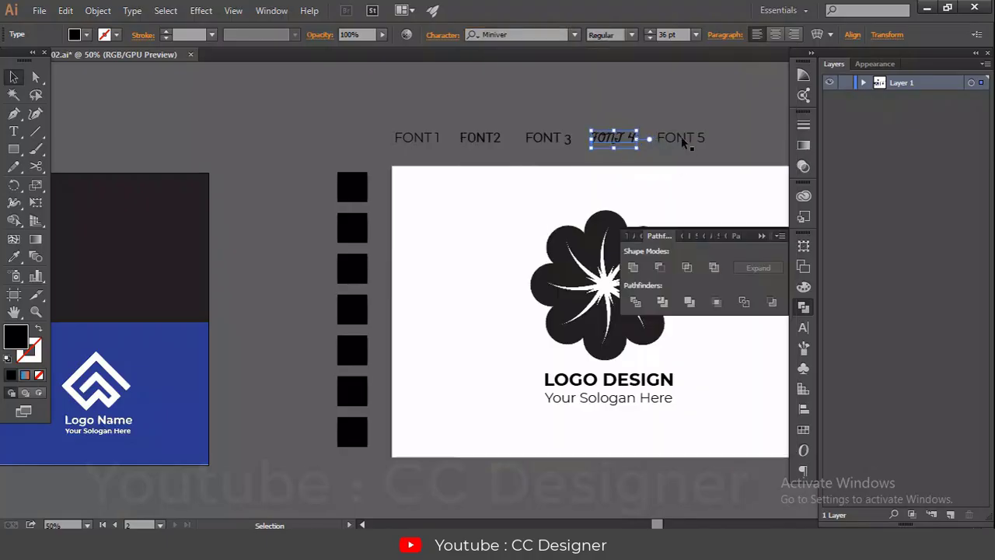
Set the font of the "FONT 5" label to Modern Antiqua Regular
{"action": "left_click", "coordinate": [684, 137]}
{"action": "left_click", "coordinate": [680, 135]}
{"action": "left_click", "coordinate": [575, 35]}
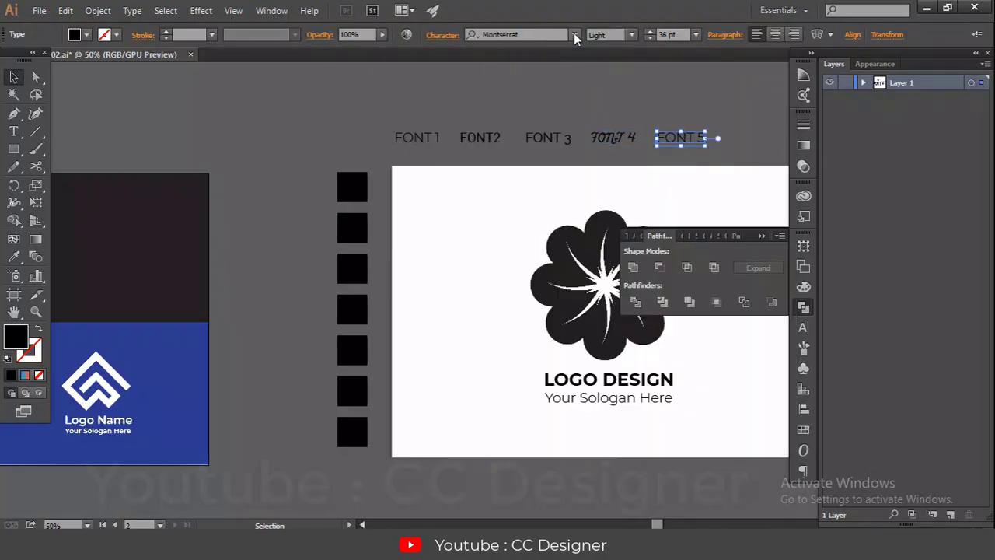
{"action": "left_click", "coordinate": [529, 276]}
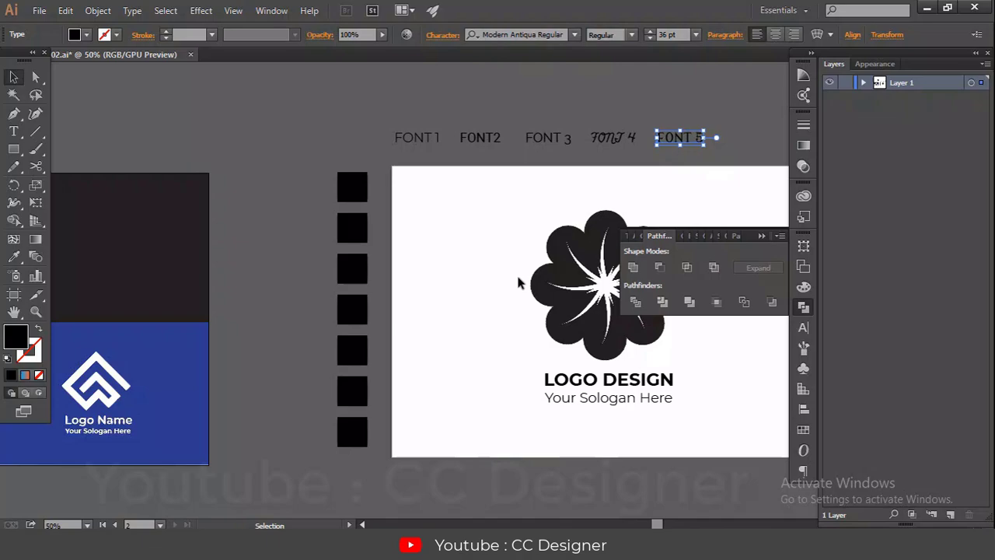
{"action": "left_click", "coordinate": [353, 141]}
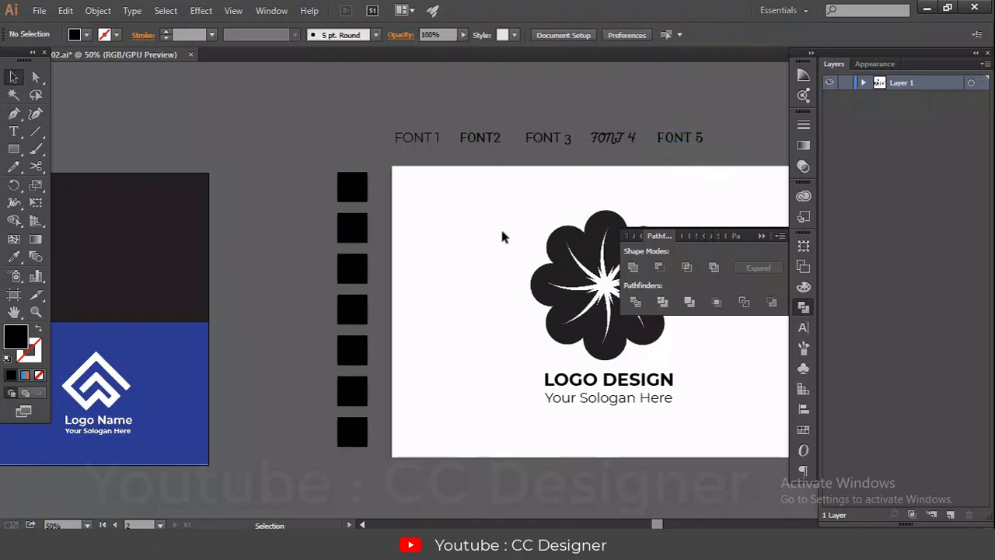
Copy the font name from the "FONT 1" label and try to reuse it on the "LOGO DESIGN" title
{"action": "left_click", "coordinate": [418, 135]}
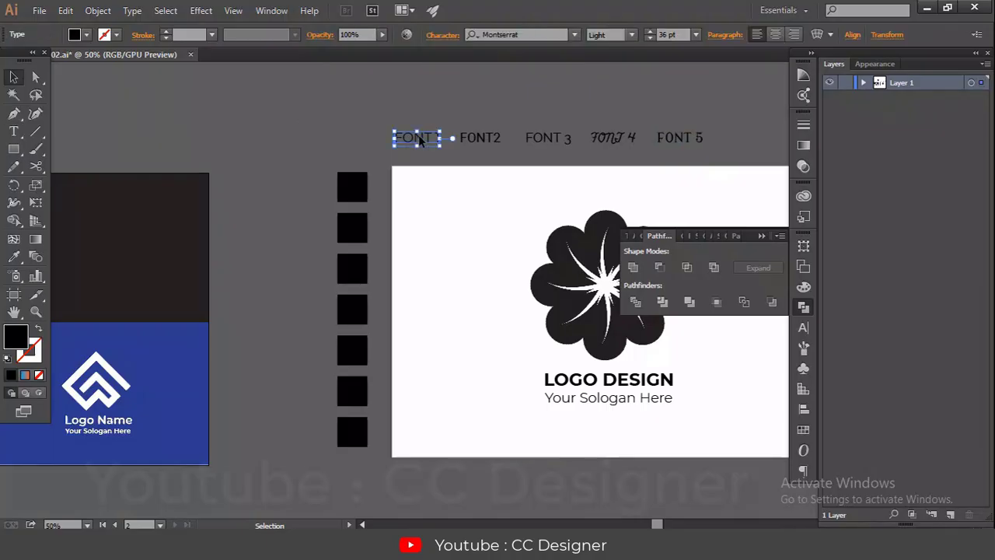
{"action": "right_click", "coordinate": [522, 31]}
{"action": "left_click", "coordinate": [550, 78]}
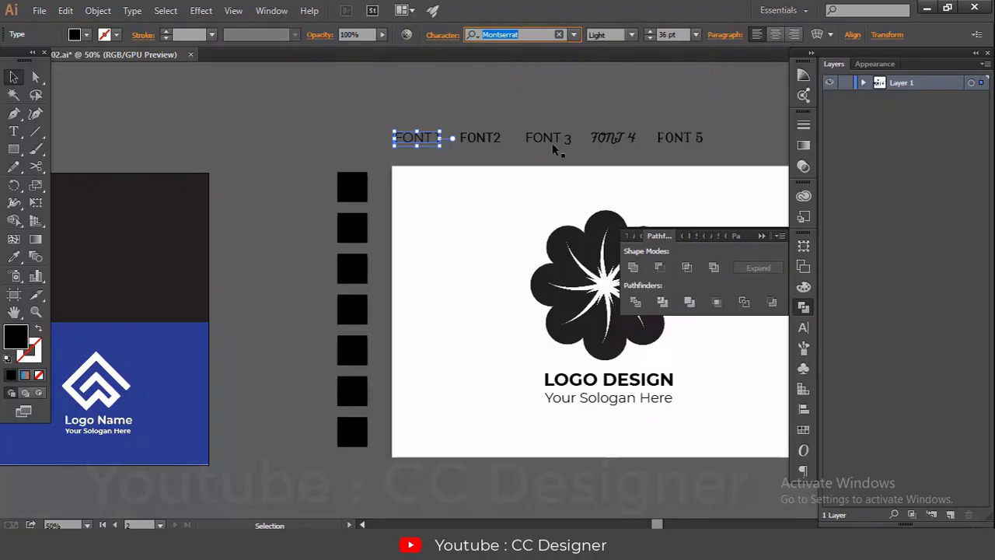
{"action": "left_click", "coordinate": [584, 386]}
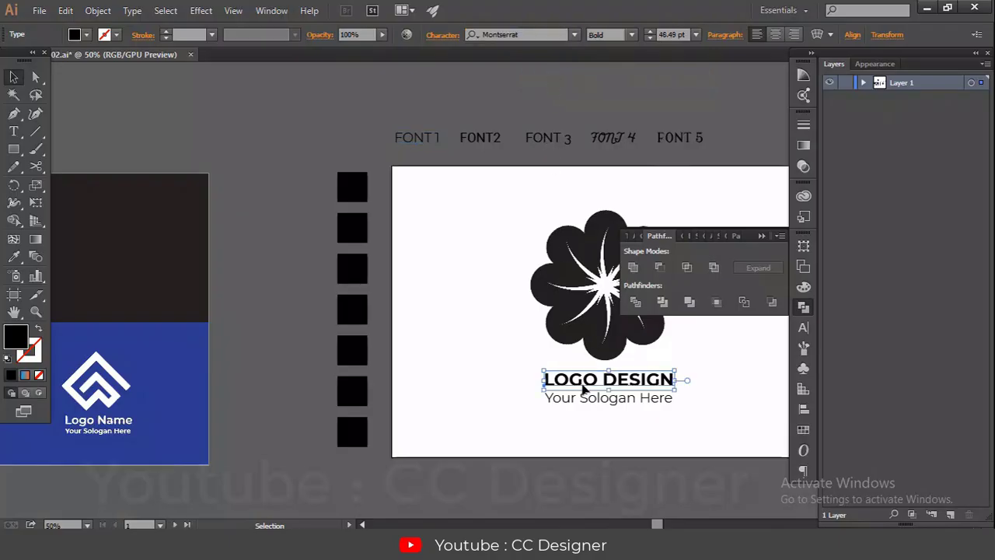
{"action": "left_click", "coordinate": [550, 35]}
{"action": "right_click", "coordinate": [548, 35]}
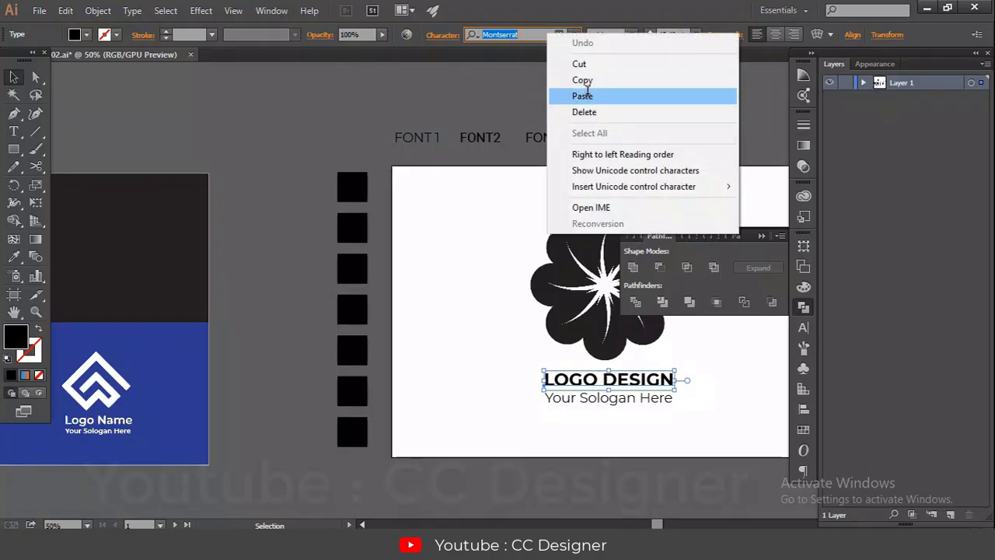
{"action": "left_click", "coordinate": [281, 92]}
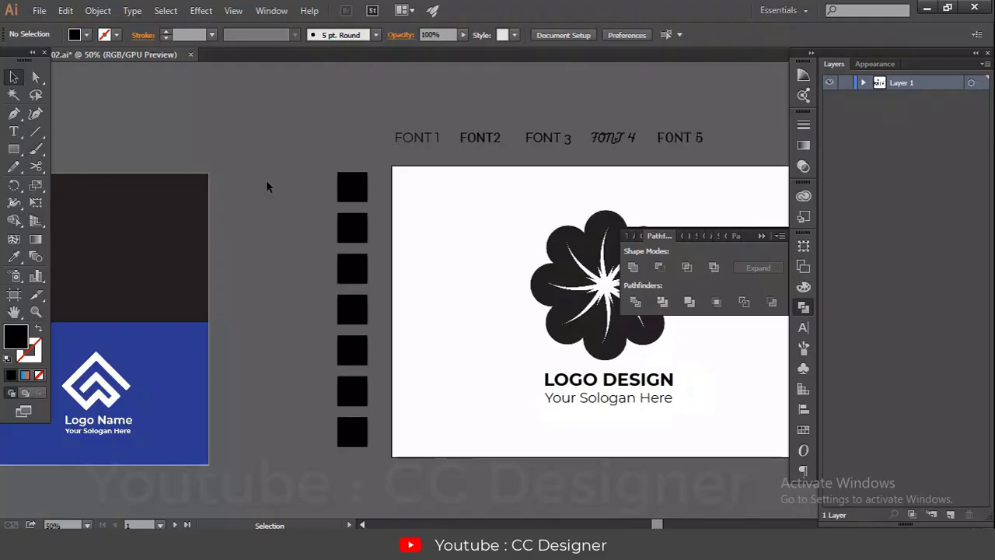
Collapse the Pathfinder panel and nudge the "LOGO DESIGN" title slightly upward between the flower and the tagline
{"action": "left_click", "coordinate": [761, 235]}
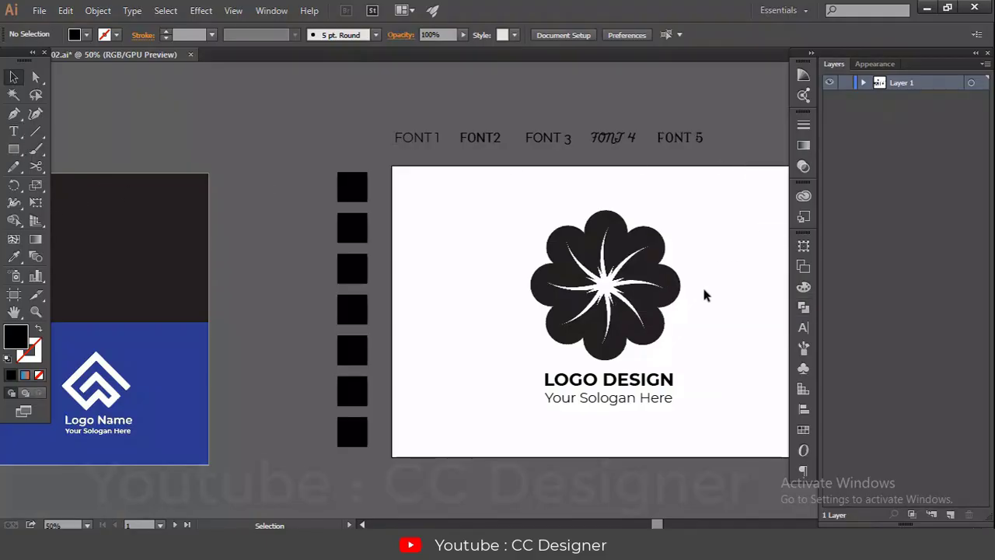
{"action": "left_click", "coordinate": [635, 382]}
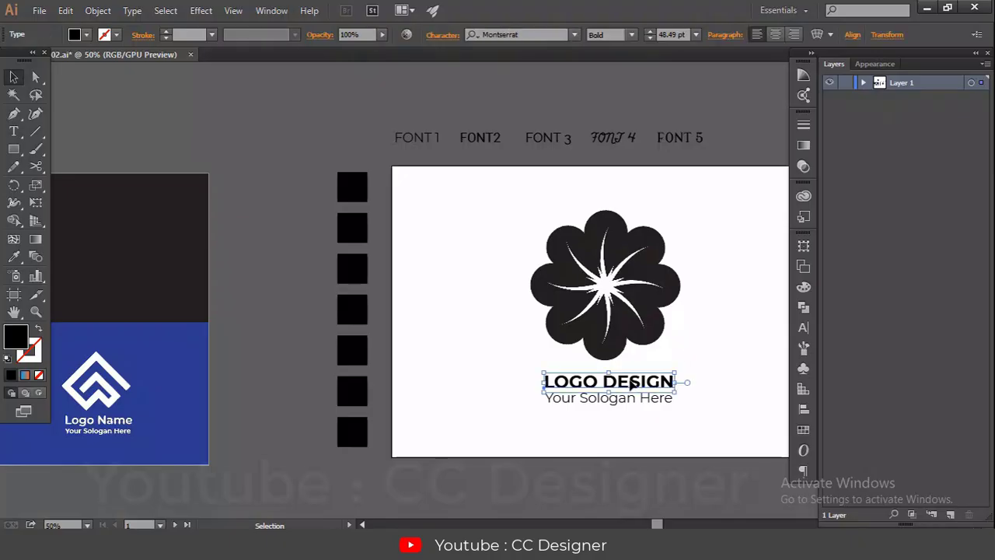
{"action": "key", "text": "ctrl+Up"}
{"action": "key", "text": "ctrl+Up"}
{"action": "key", "text": "ctrl+Up"}
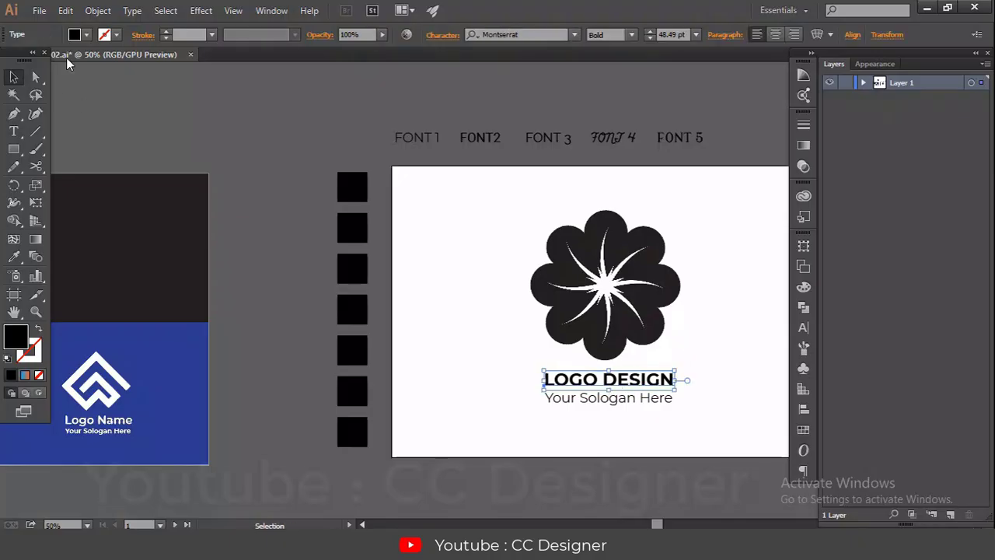
Try recolouring the "LOGO DESIGN" title with the blue sampled from the neighbouring logo's background
{"action": "left_click", "coordinate": [98, 11]}
{"action": "left_click", "coordinate": [481, 334]}
{"action": "left_click", "coordinate": [592, 380]}
{"action": "left_click", "coordinate": [25, 260]}
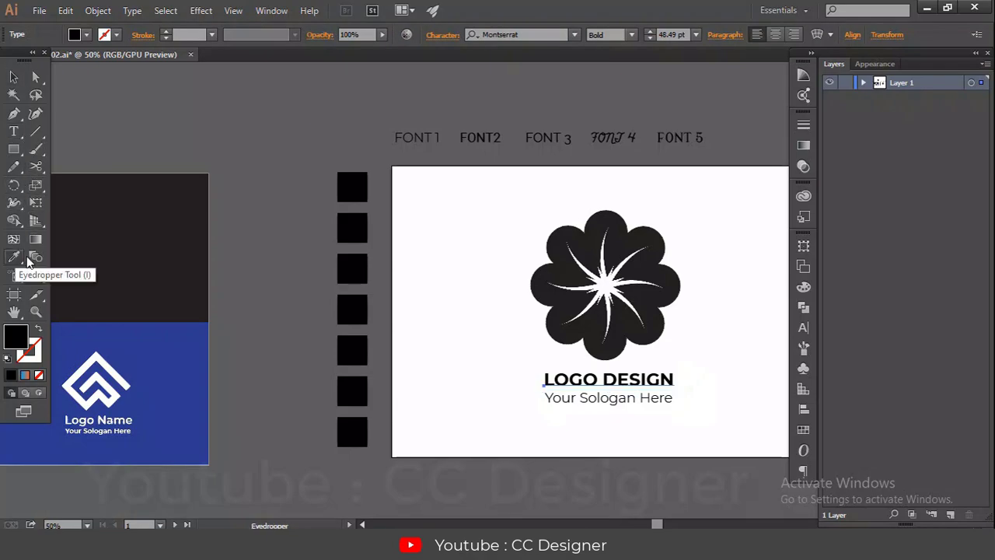
{"action": "left_click", "coordinate": [177, 350]}
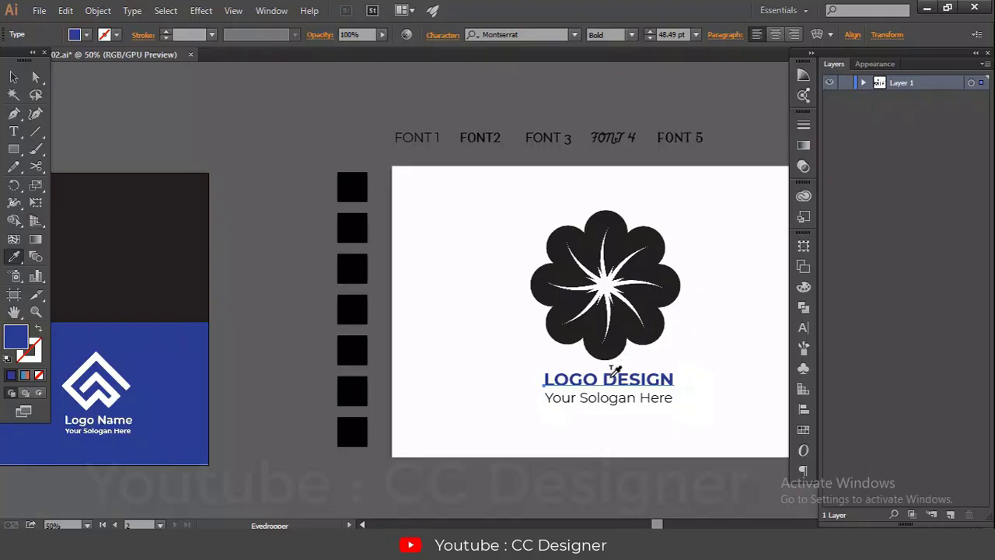
{"action": "left_click", "coordinate": [614, 136]}
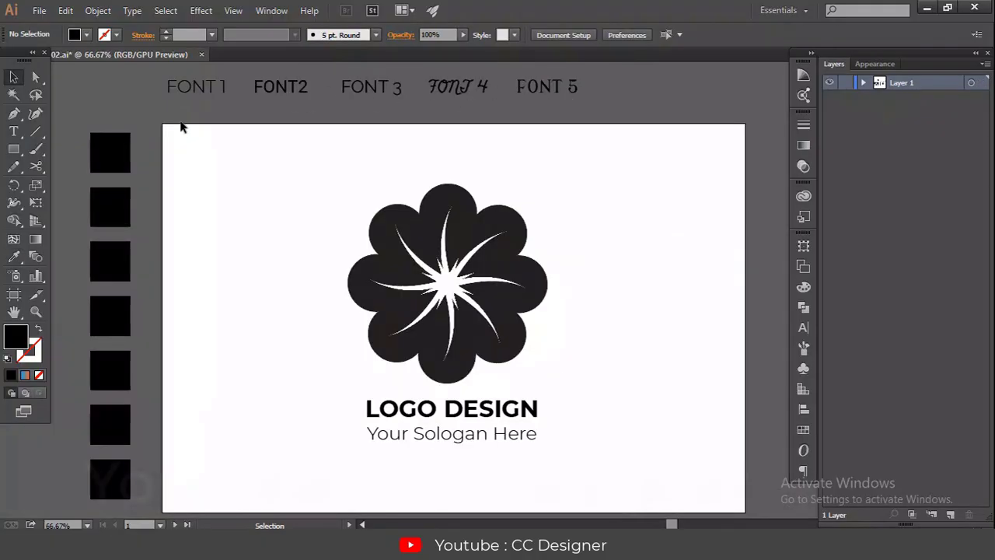
Fill the second, third and fourth sample squares beside the flower artboard with red, dark blue and green respectively
{"action": "left_click", "coordinate": [126, 218]}
{"action": "left_click", "coordinate": [87, 35]}
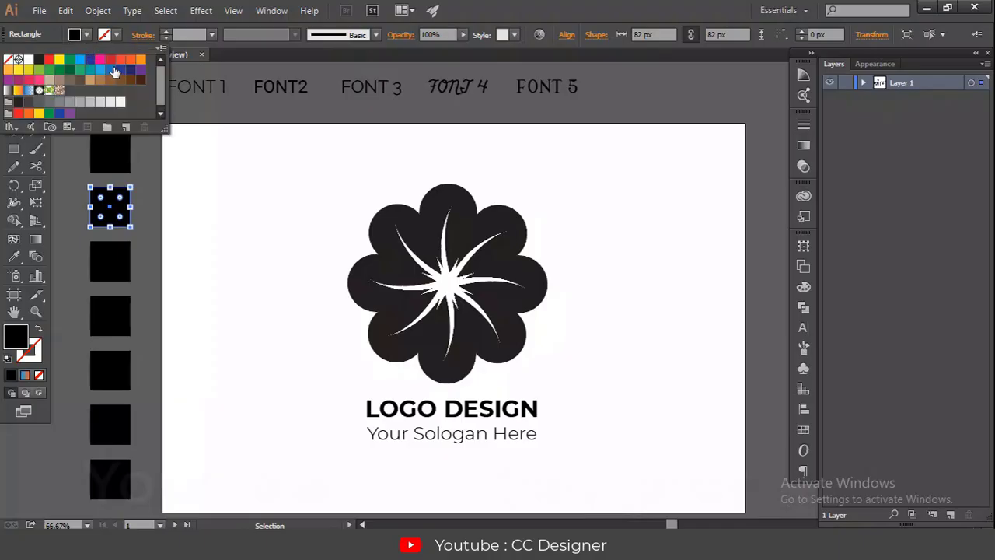
{"action": "left_click", "coordinate": [113, 69]}
{"action": "double_click", "coordinate": [118, 273]}
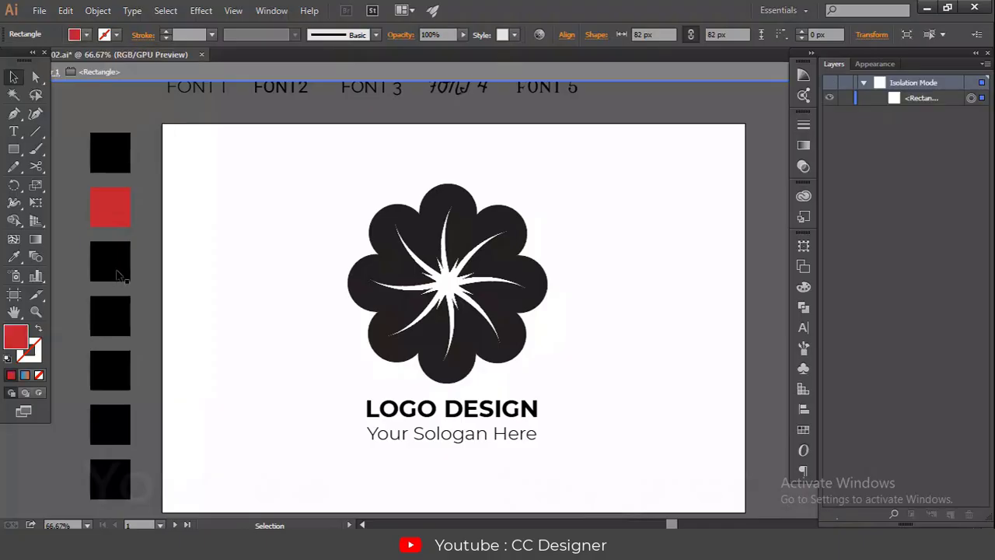
{"action": "left_click", "coordinate": [87, 35]}
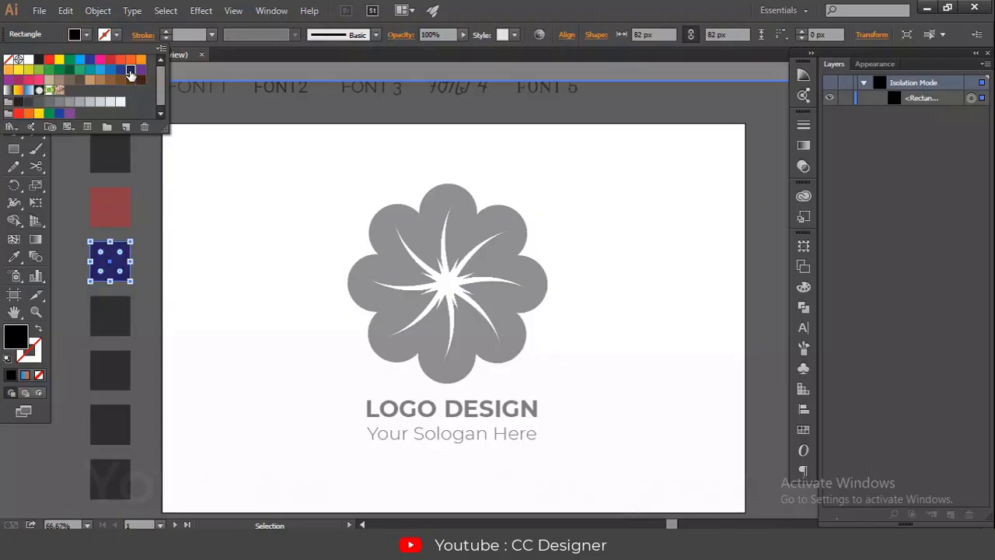
{"action": "left_click", "coordinate": [131, 71]}
{"action": "double_click", "coordinate": [114, 304]}
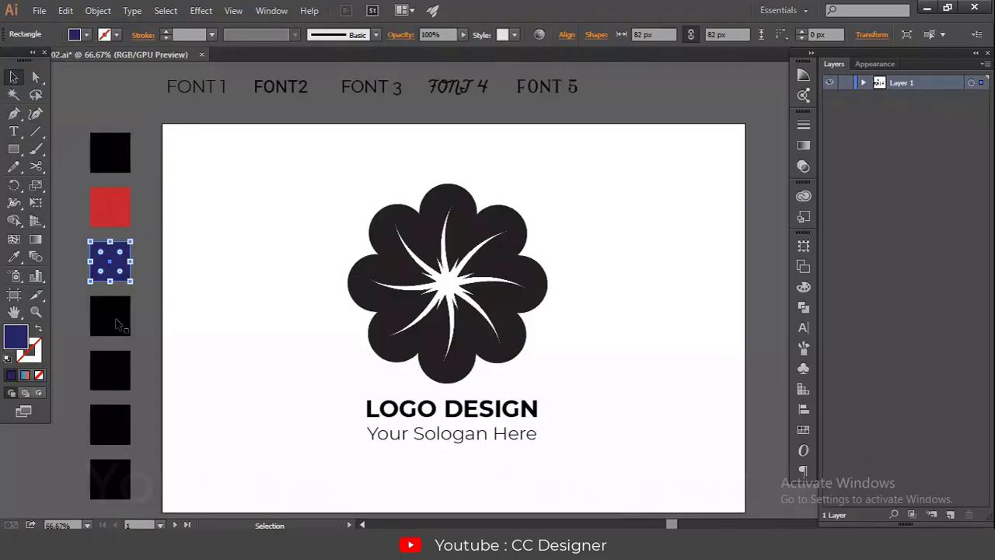
{"action": "left_click", "coordinate": [116, 324]}
{"action": "left_click", "coordinate": [87, 34]}
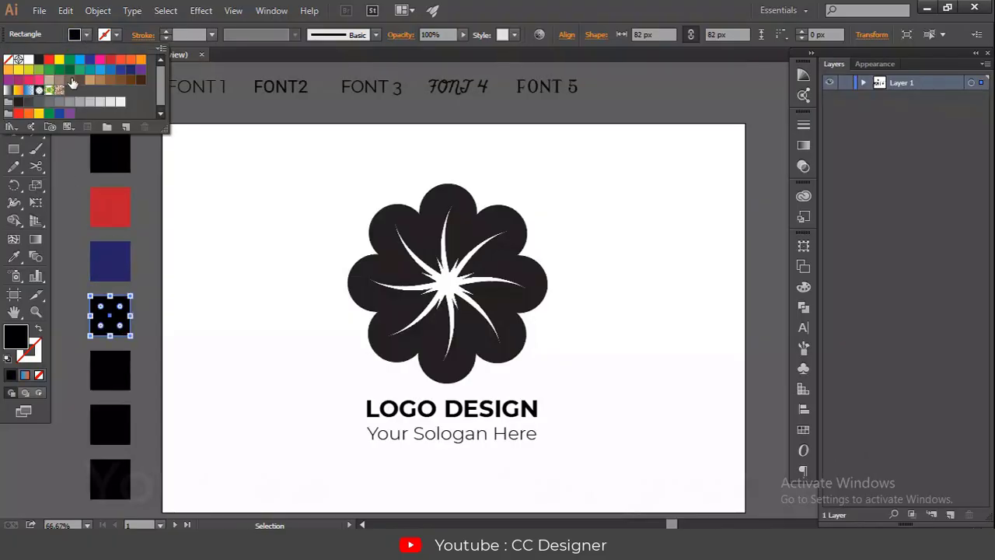
{"action": "left_click", "coordinate": [59, 70]}
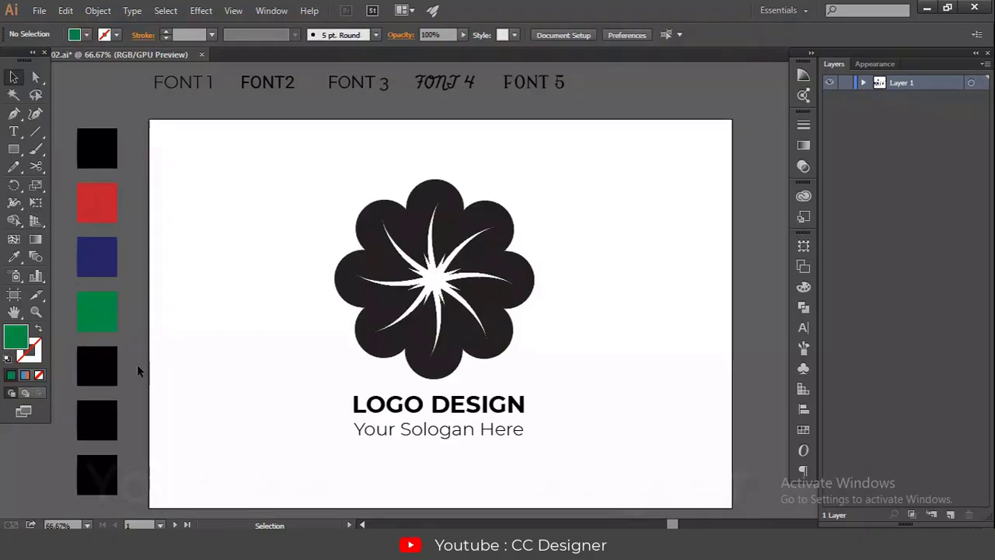
Lock the whole column of seven sample squares beside the flower artboard
{"action": "left_click", "coordinate": [98, 366]}
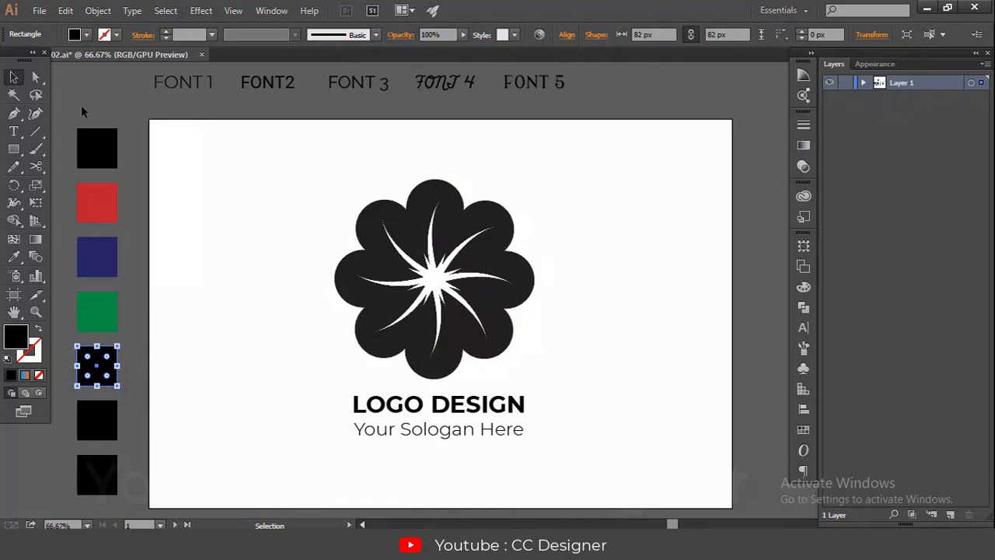
{"action": "left_click_drag", "start_coordinate": [81, 105], "coordinate": [88, 496]}
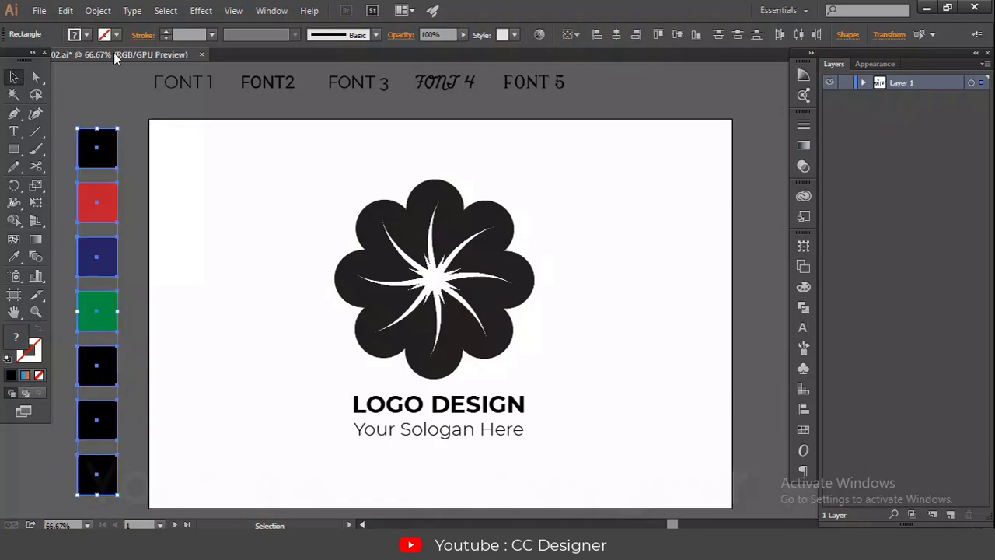
{"action": "left_click", "coordinate": [98, 10]}
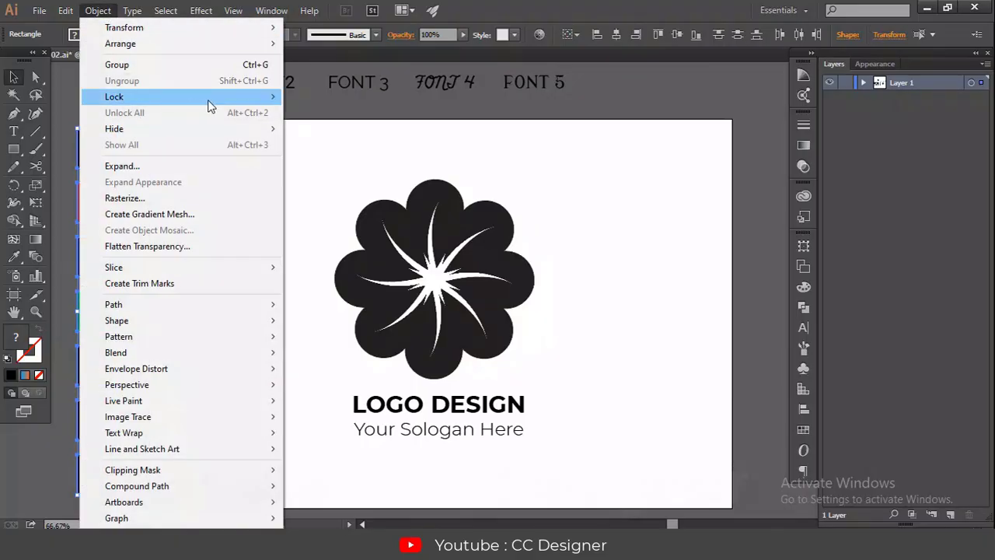
{"action": "mouse_move", "coordinate": [208, 100]}
{"action": "left_click", "coordinate": [319, 98]}
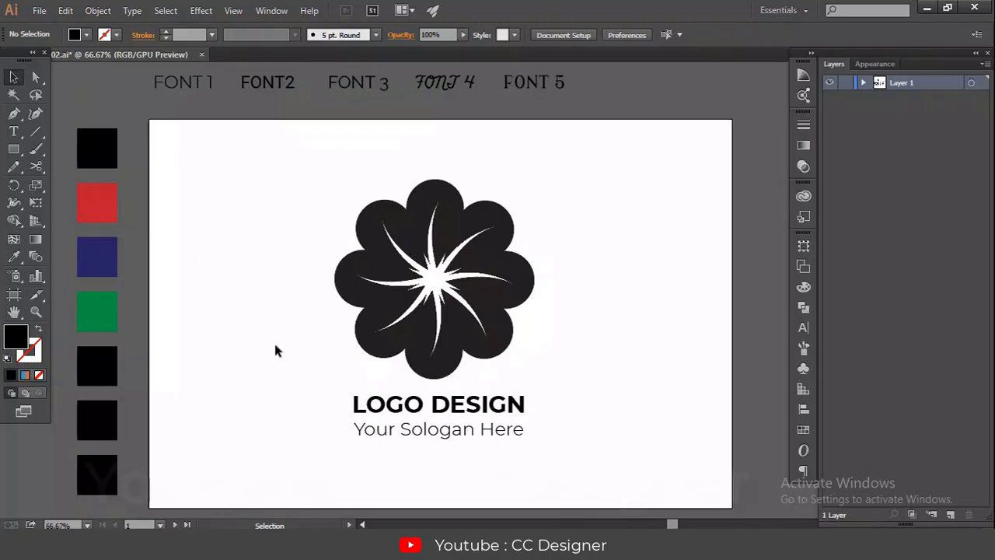
Recolour the flower's left, top, right and bottom petals with the red sampled from the second square
{"action": "left_click", "coordinate": [359, 280]}
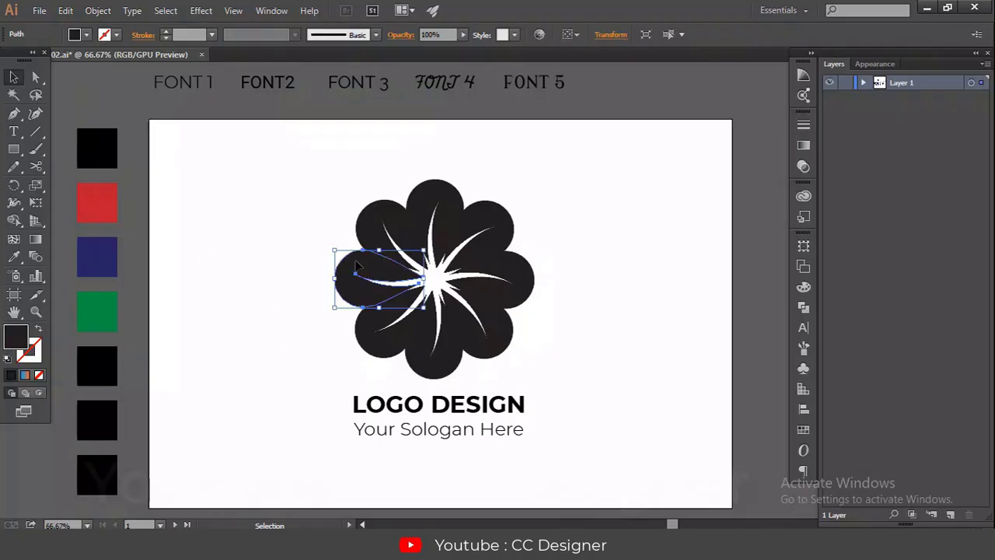
{"action": "left_click", "coordinate": [14, 257]}
{"action": "left_click", "coordinate": [106, 193]}
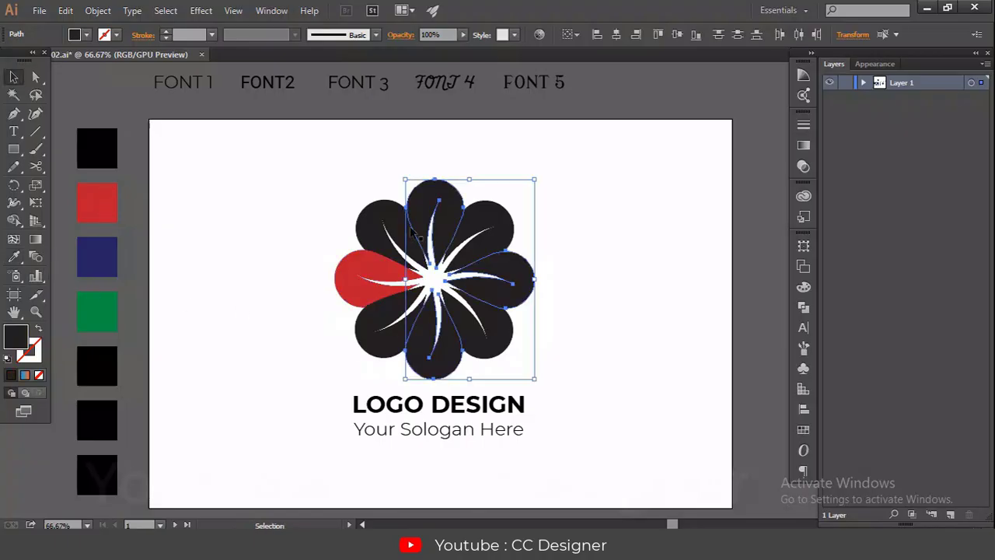
{"action": "left_click", "coordinate": [14, 257]}
{"action": "left_click", "coordinate": [101, 194]}
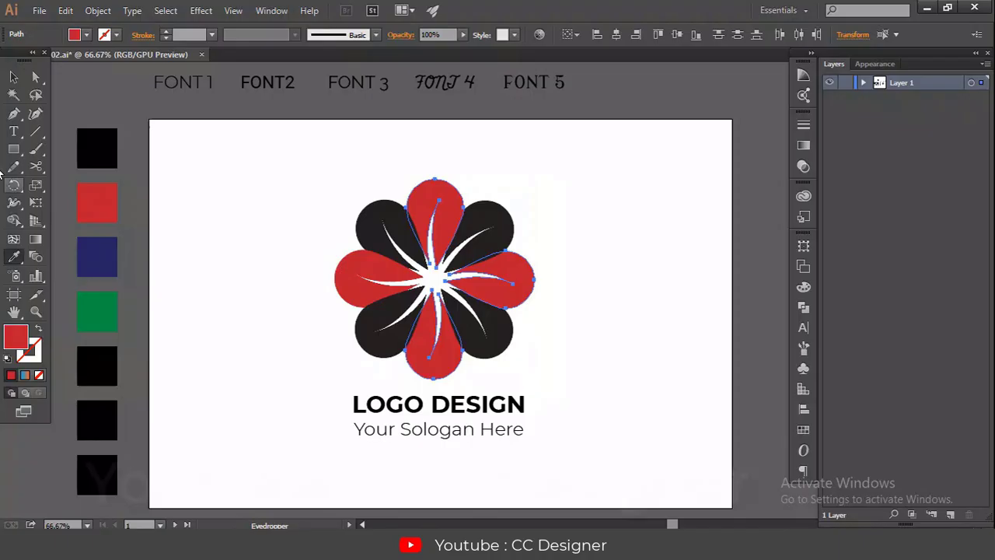
{"action": "left_click", "coordinate": [13, 76]}
{"action": "left_click", "coordinate": [202, 176]}
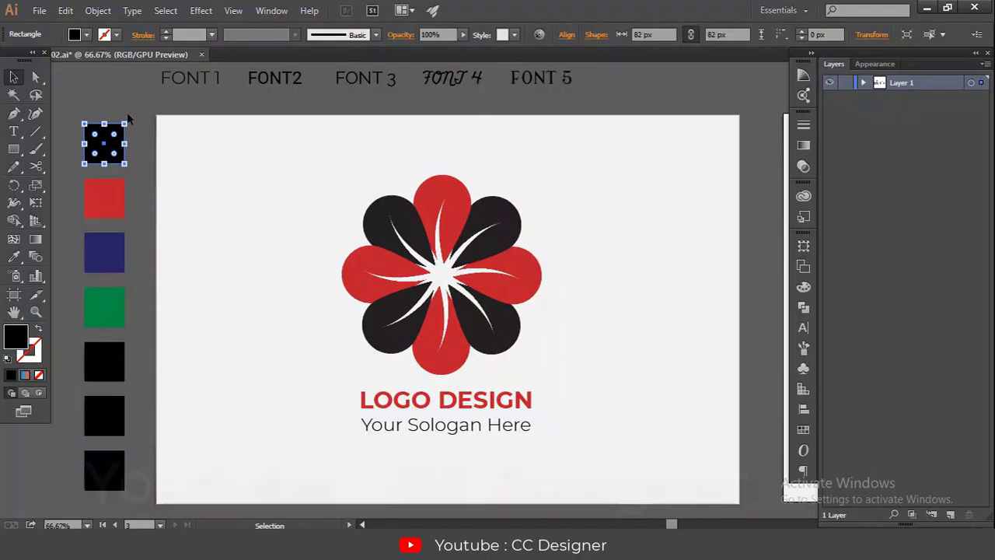
Open the gradient settings for the topmost black sample square and look through the preset gradients
{"action": "left_click", "coordinate": [269, 11]}
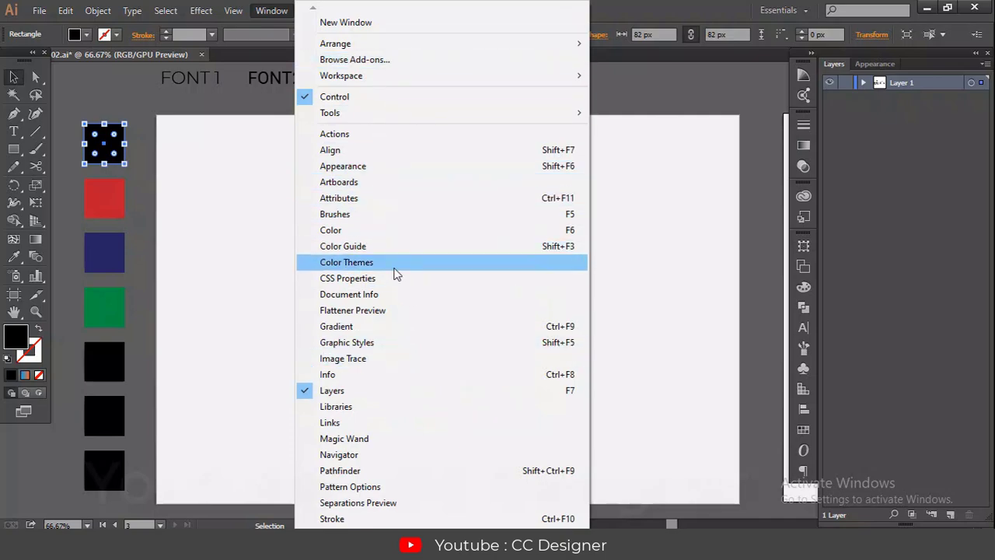
{"action": "scroll", "coordinate": [395, 360], "scroll_direction": "down", "scroll_amount": 4}
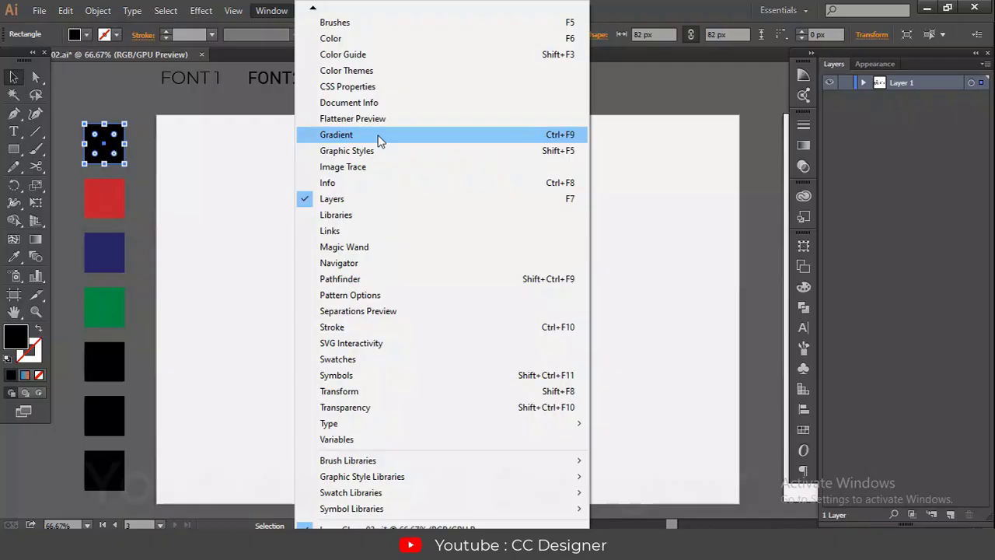
{"action": "left_click", "coordinate": [554, 136]}
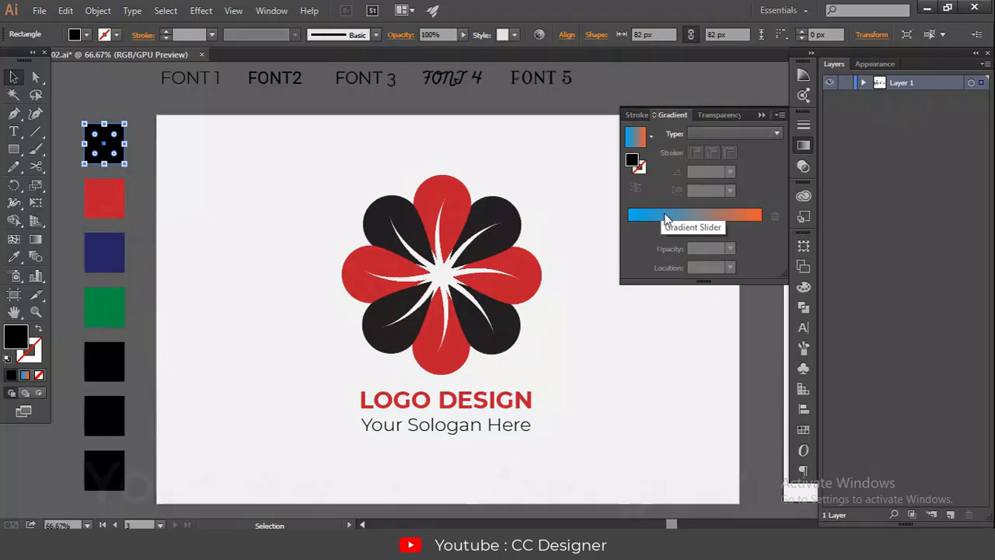
{"action": "left_click", "coordinate": [114, 142]}
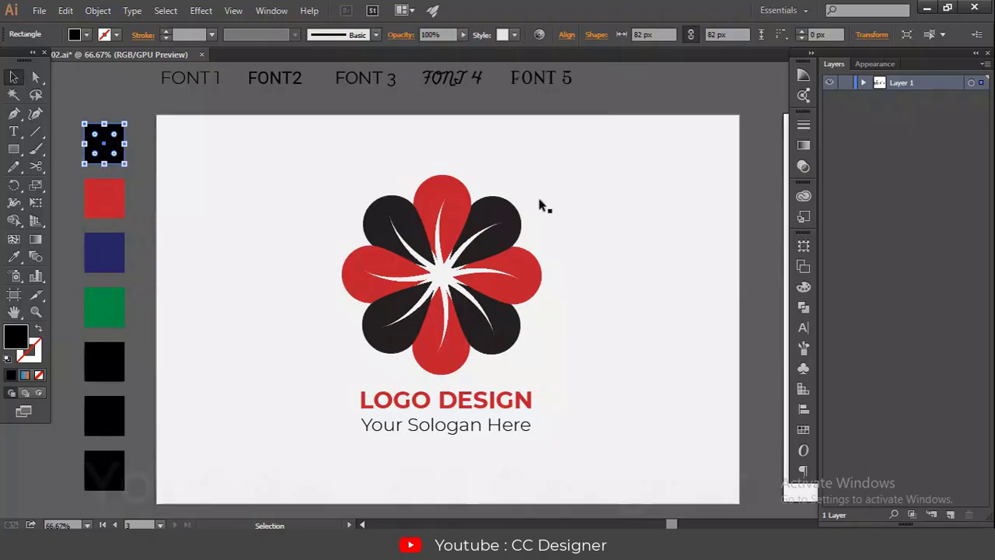
{"action": "left_click", "coordinate": [806, 147]}
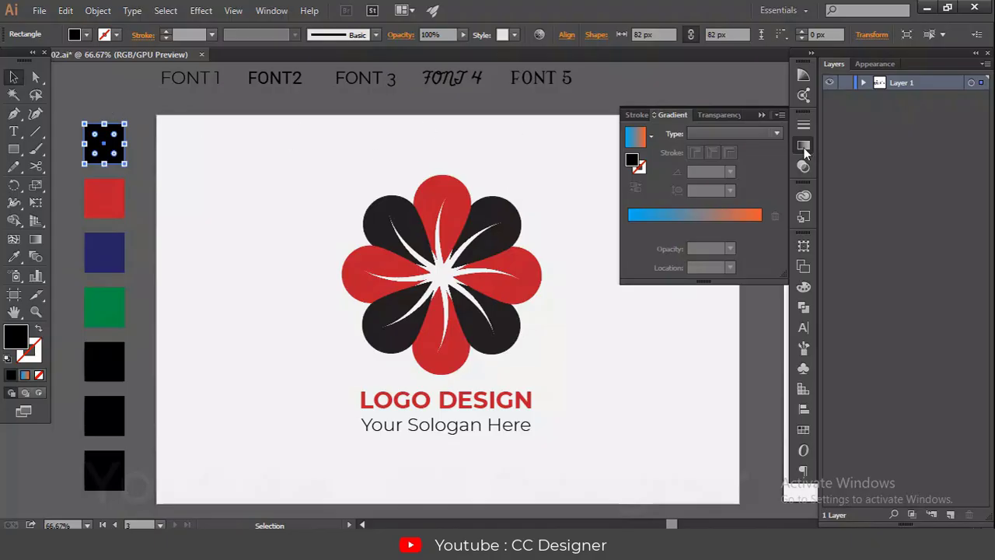
{"action": "left_click", "coordinate": [651, 136]}
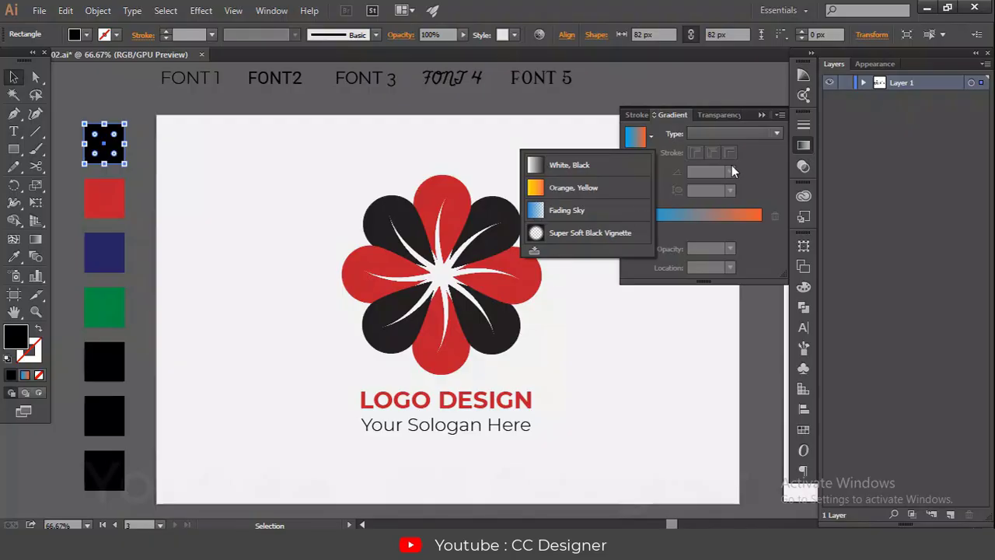
{"action": "left_click", "coordinate": [705, 235]}
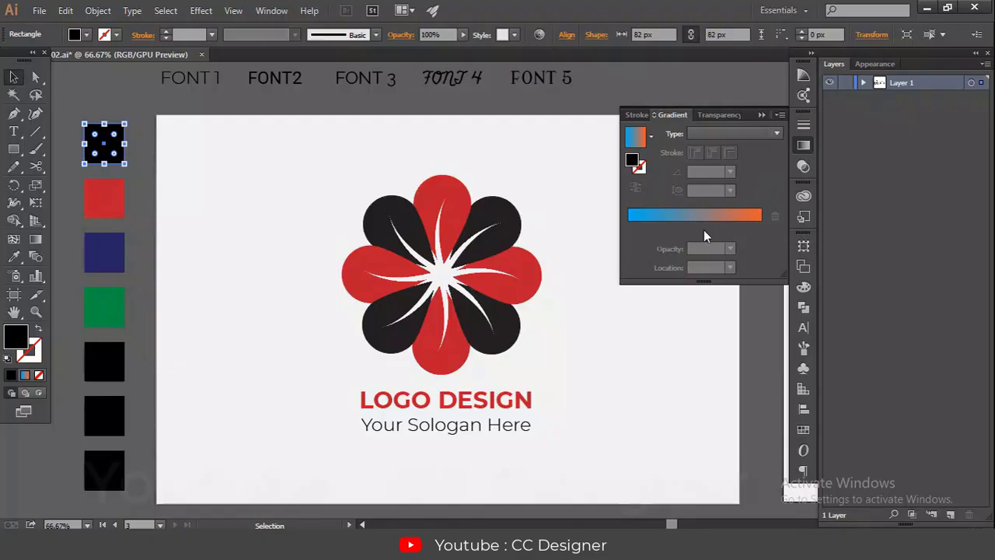
Fill the topmost sample square with the blue-to-orange linear gradient, add two intermediate colour stops and delete the one at 52.15%
{"action": "left_click", "coordinate": [686, 215]}
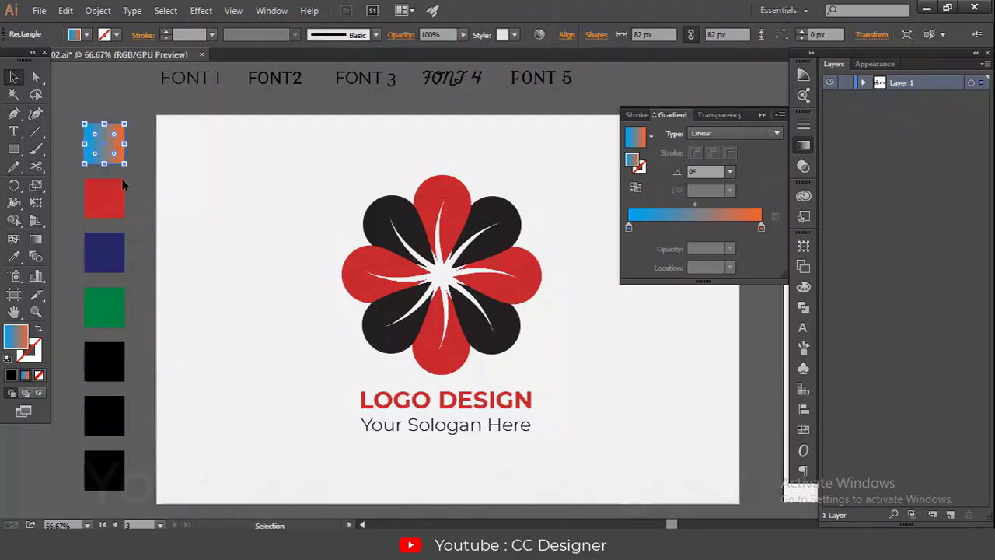
{"action": "left_click", "coordinate": [699, 228]}
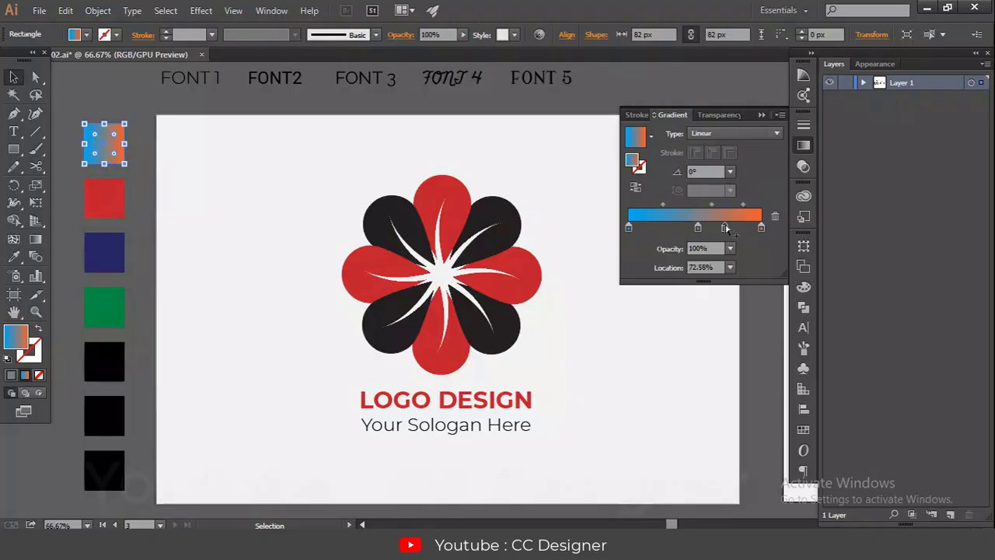
{"action": "left_click", "coordinate": [659, 229]}
{"action": "left_click_drag", "start_coordinate": [659, 229], "coordinate": [660, 250]}
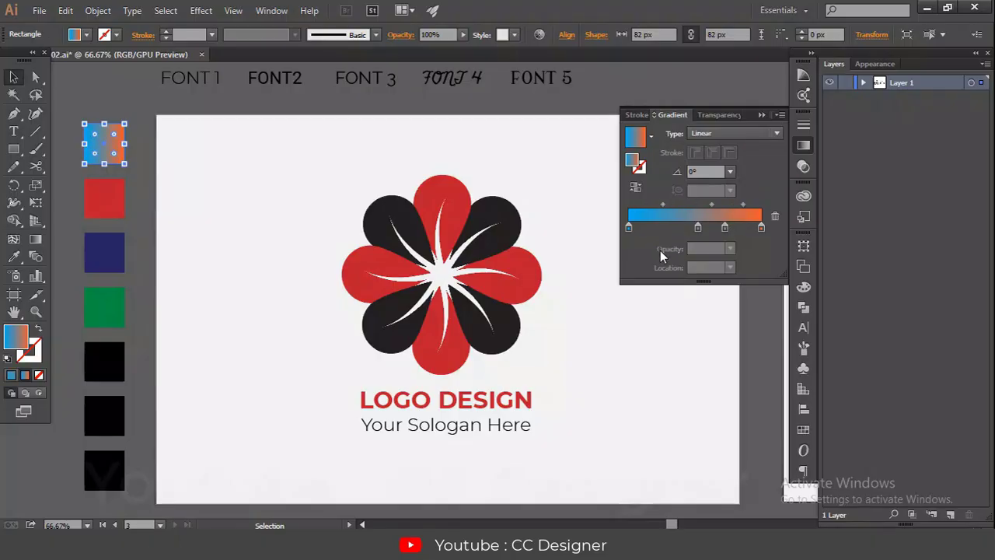
{"action": "left_click", "coordinate": [698, 227]}
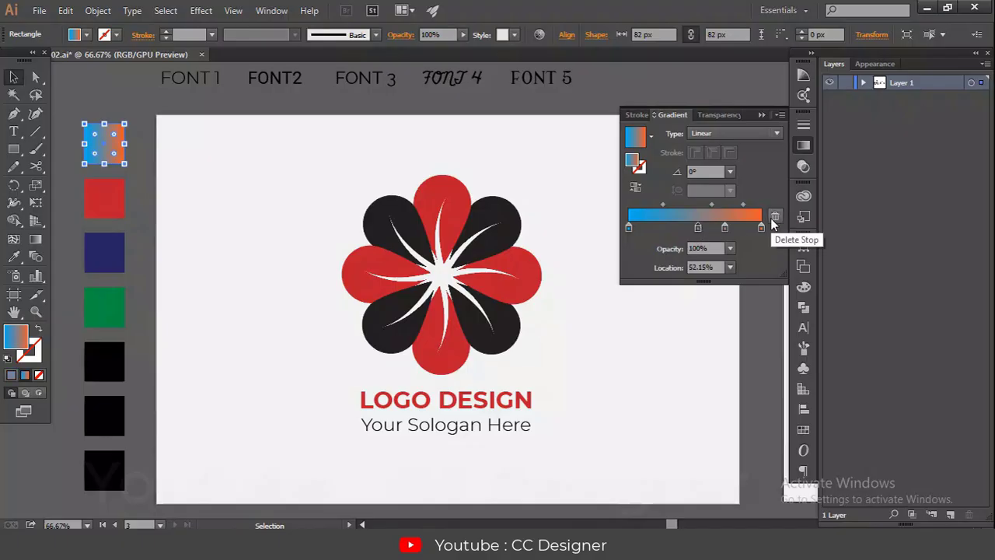
{"action": "left_click", "coordinate": [774, 218]}
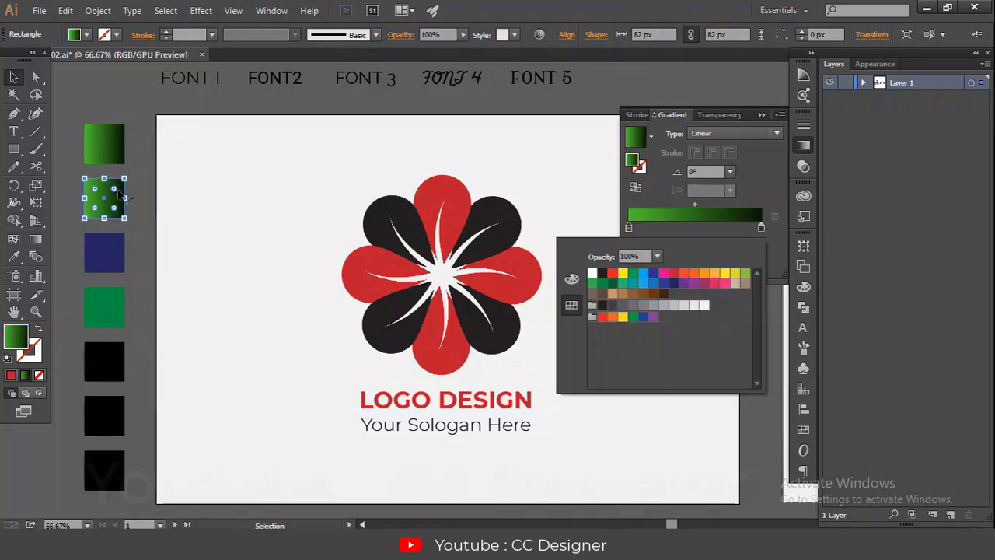
Undo the last fill changes on the second sample square, and fill it with the green-to-black linear gradient
{"action": "left_click", "coordinate": [114, 159]}
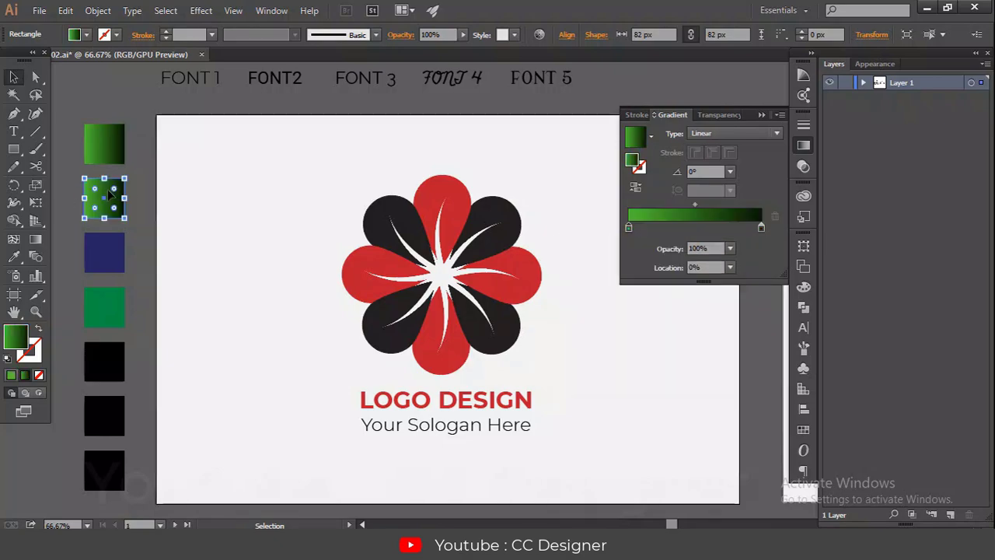
{"action": "key", "text": "ctrl+z"}
{"action": "key", "text": "ctrl+z"}
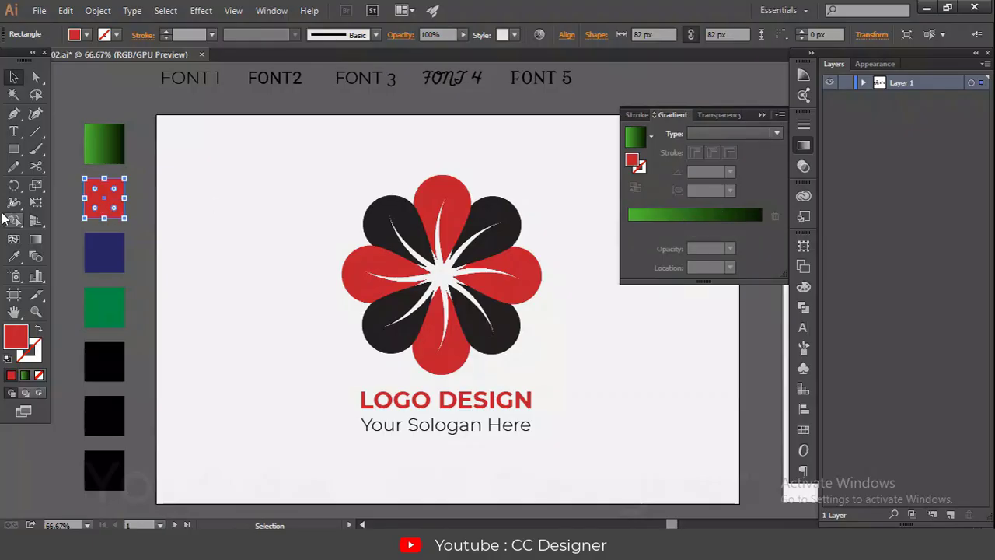
{"action": "left_click", "coordinate": [690, 215]}
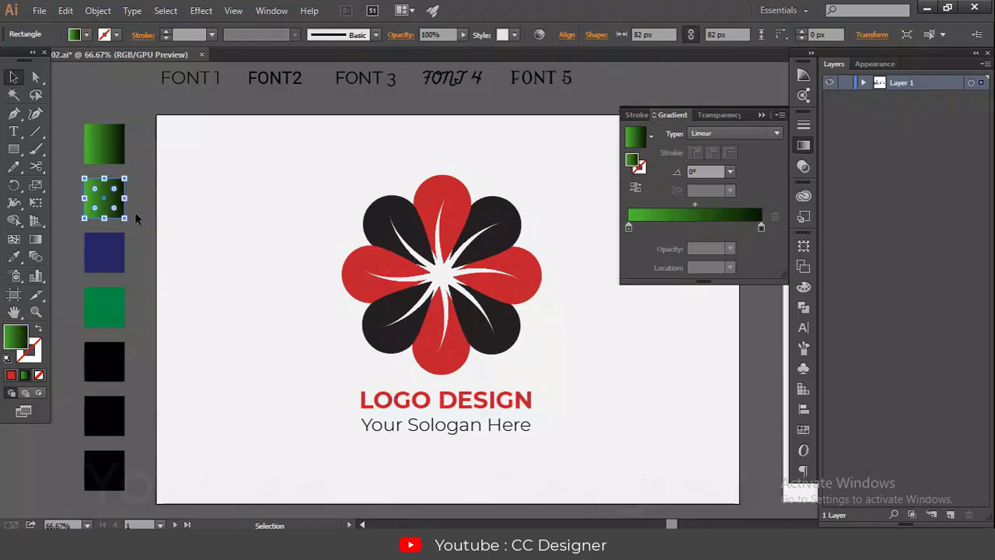
Set the start stop of the second square's gradient to the red swatch C=15 M=100 Y=90 K=10
{"action": "double_click", "coordinate": [629, 229]}
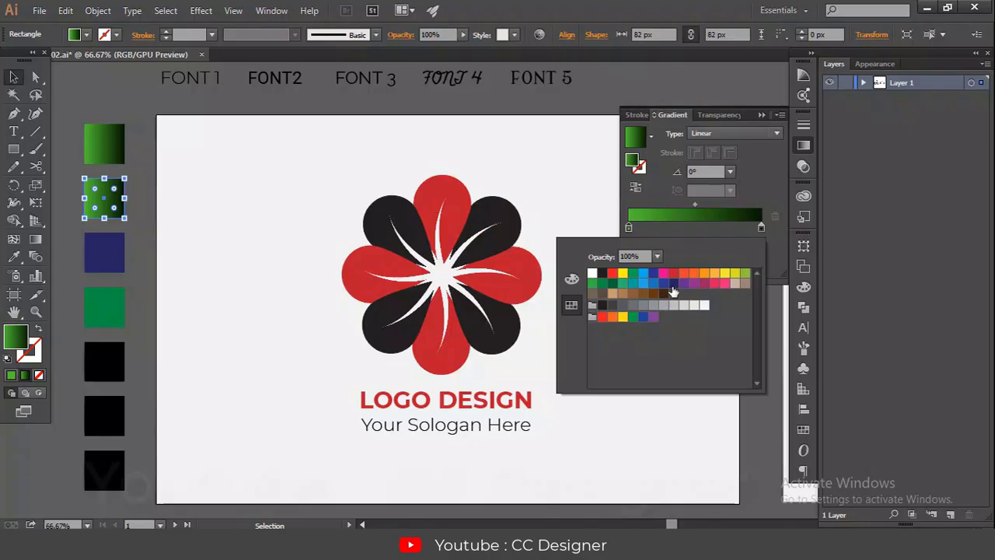
{"action": "left_click", "coordinate": [567, 280]}
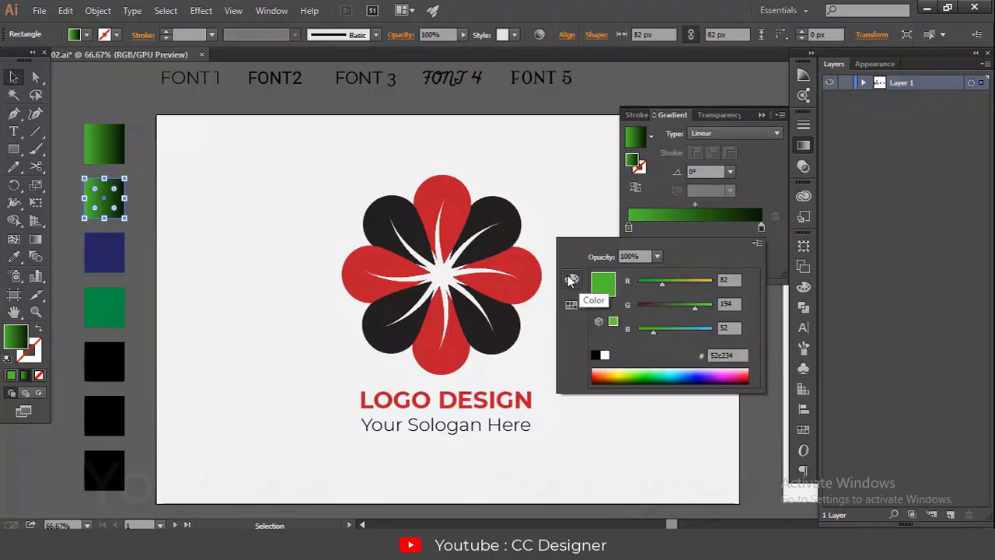
{"action": "left_click", "coordinate": [571, 304]}
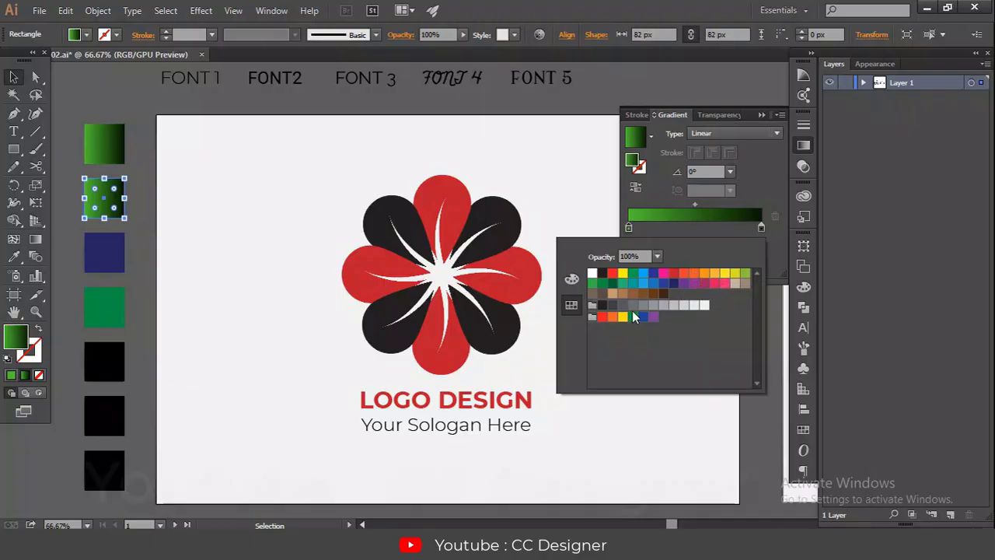
{"action": "left_click", "coordinate": [572, 307]}
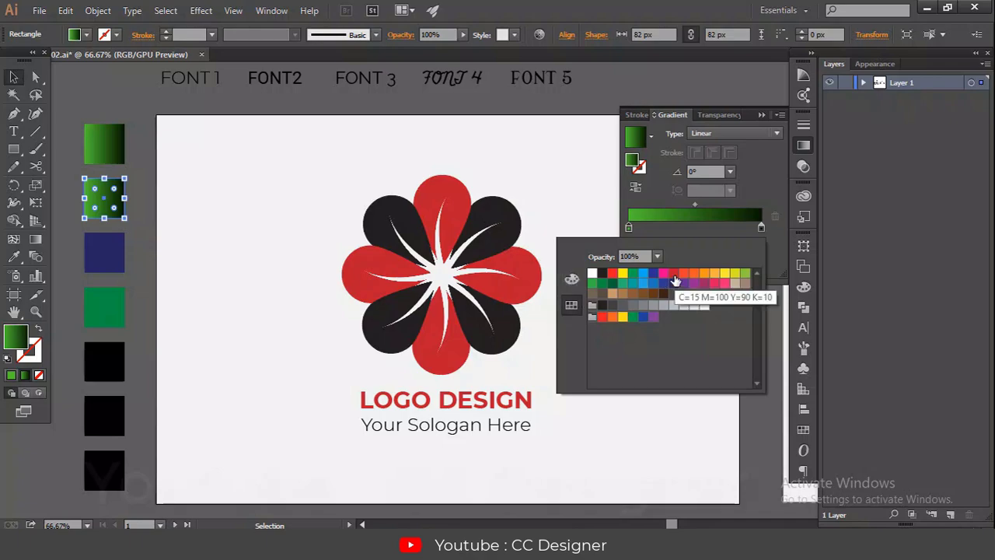
{"action": "left_click", "coordinate": [674, 274]}
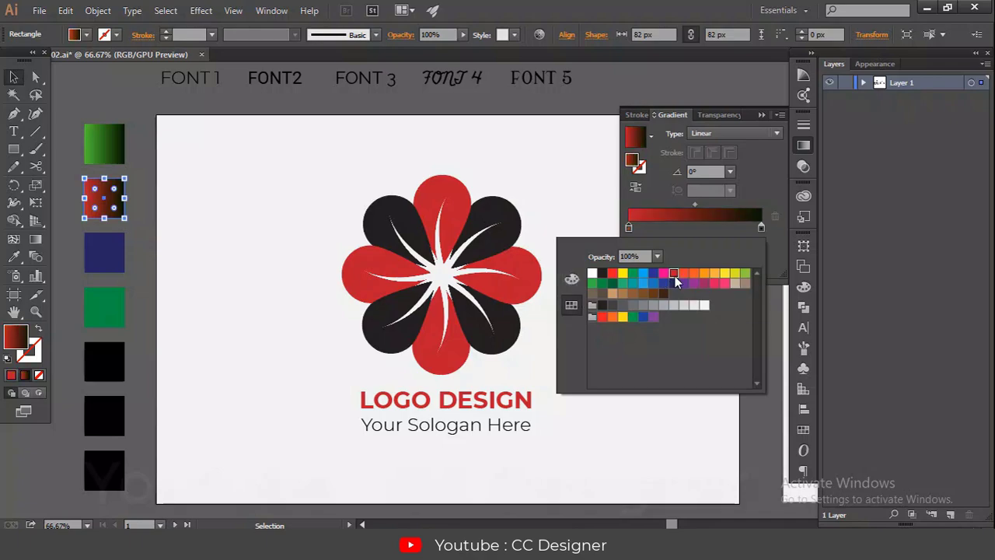
Set the end stop of the second square's gradient to the bright red swatch and deselect the square
{"action": "left_click", "coordinate": [762, 227]}
{"action": "double_click", "coordinate": [762, 227]}
{"action": "left_click", "coordinate": [613, 275]}
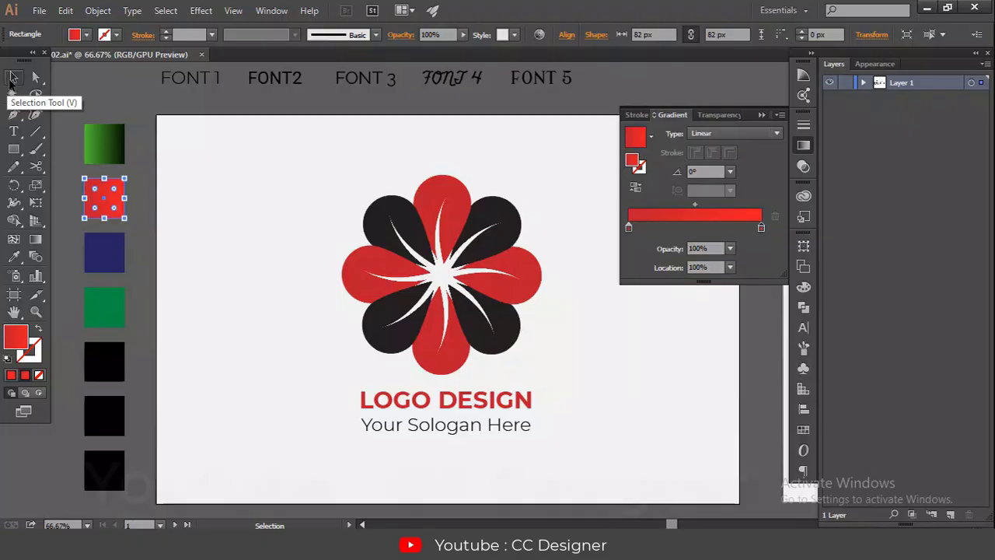
{"action": "double_click", "coordinate": [11, 78]}
{"action": "left_click", "coordinate": [571, 380]}
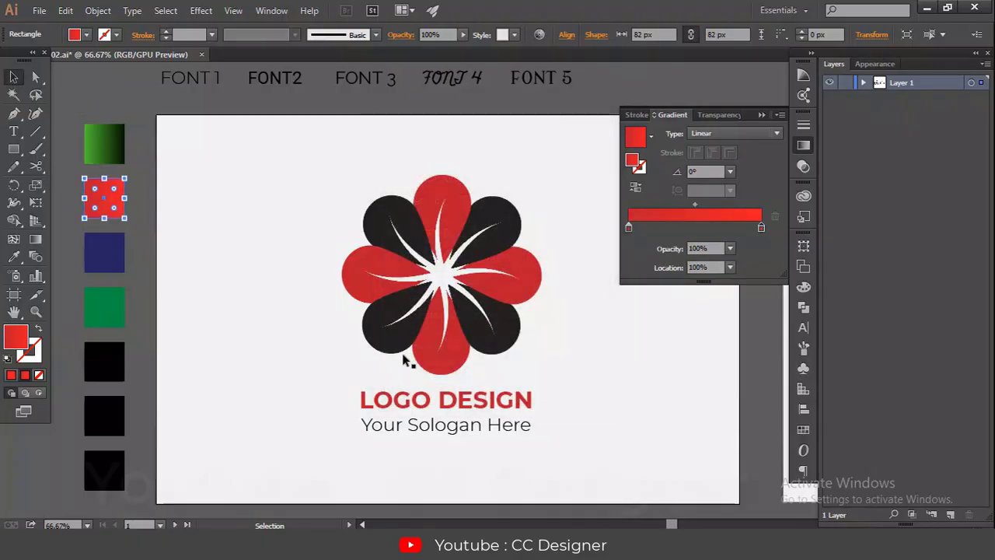
{"action": "left_click", "coordinate": [124, 91]}
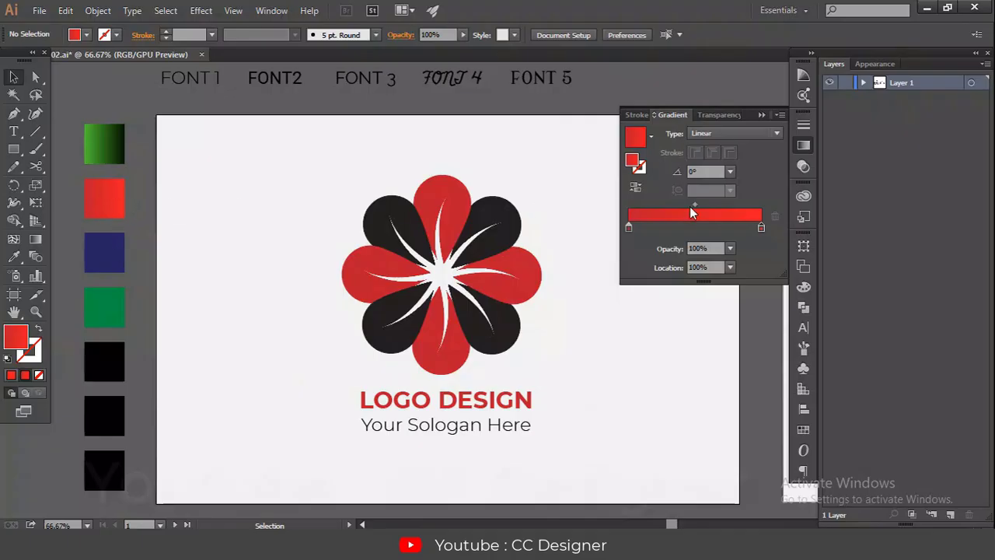
Try to change the gradient's end stop to orange-red without any square selected
{"action": "double_click", "coordinate": [761, 228]}
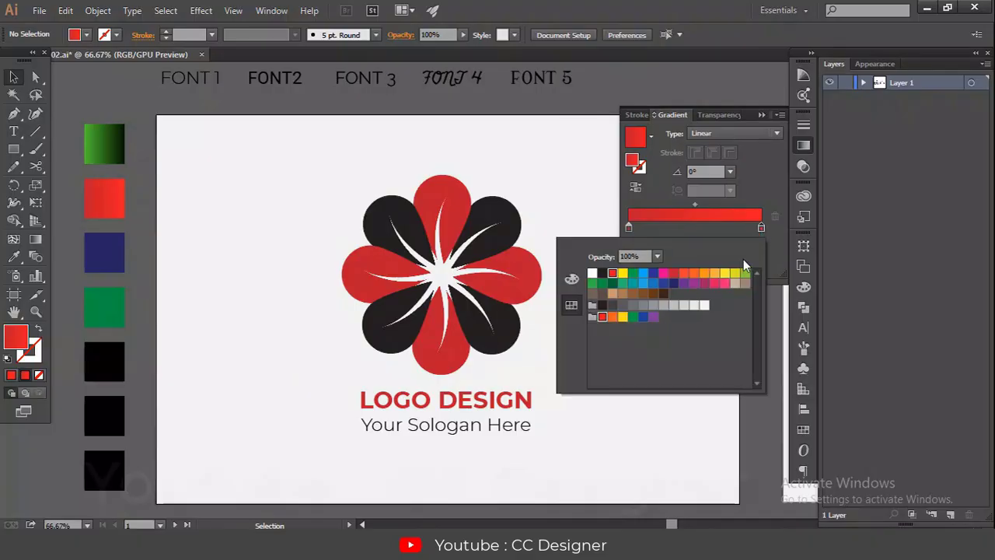
{"action": "left_click", "coordinate": [683, 274]}
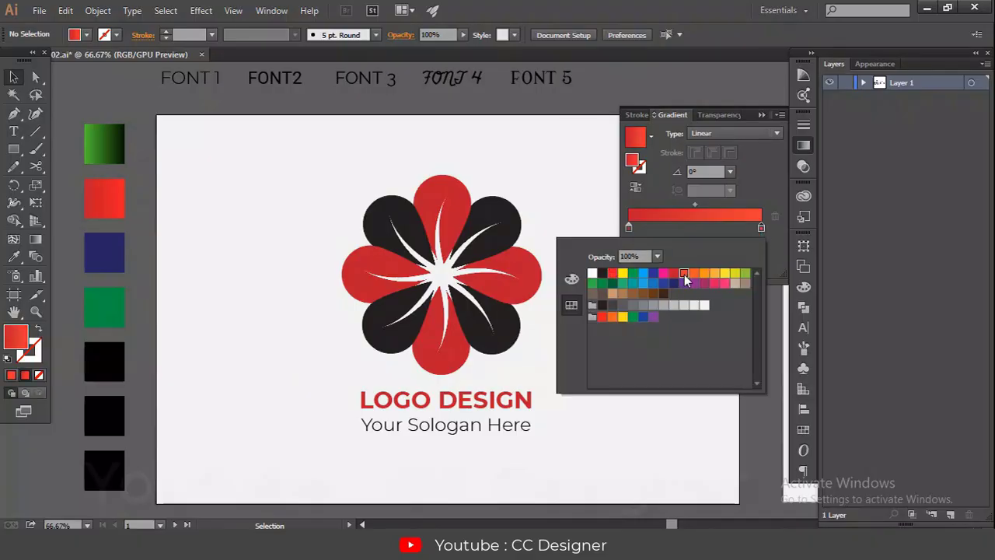
{"action": "left_click", "coordinate": [102, 190]}
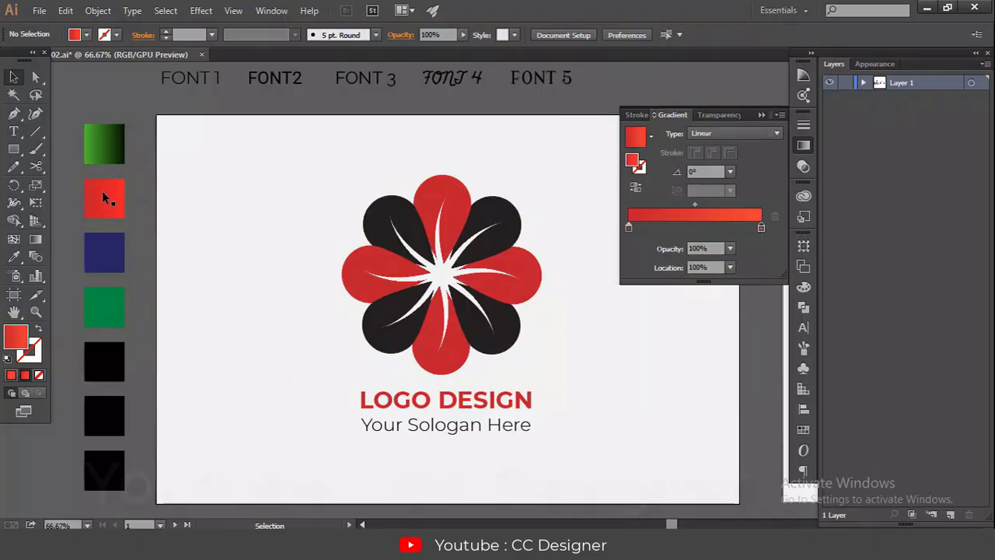
Set the end stop of the second sample square's gradient to the orange-red swatch and deselect the square
{"action": "left_click", "coordinate": [103, 192]}
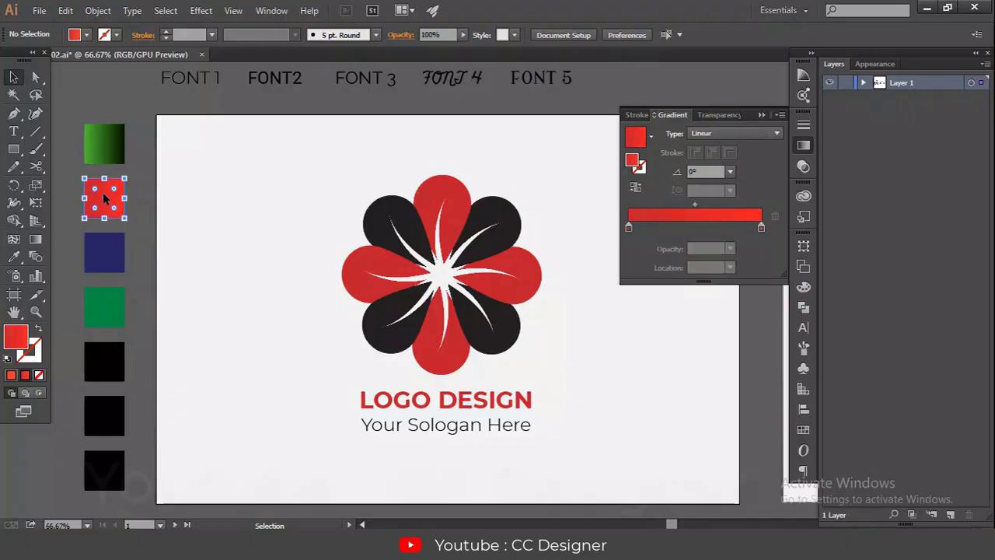
{"action": "double_click", "coordinate": [761, 227]}
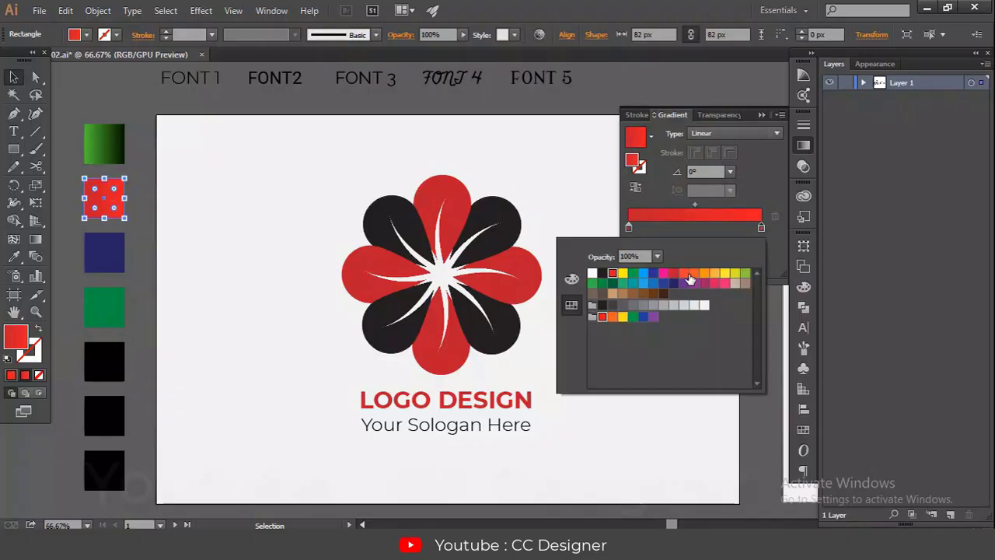
{"action": "left_click", "coordinate": [684, 274]}
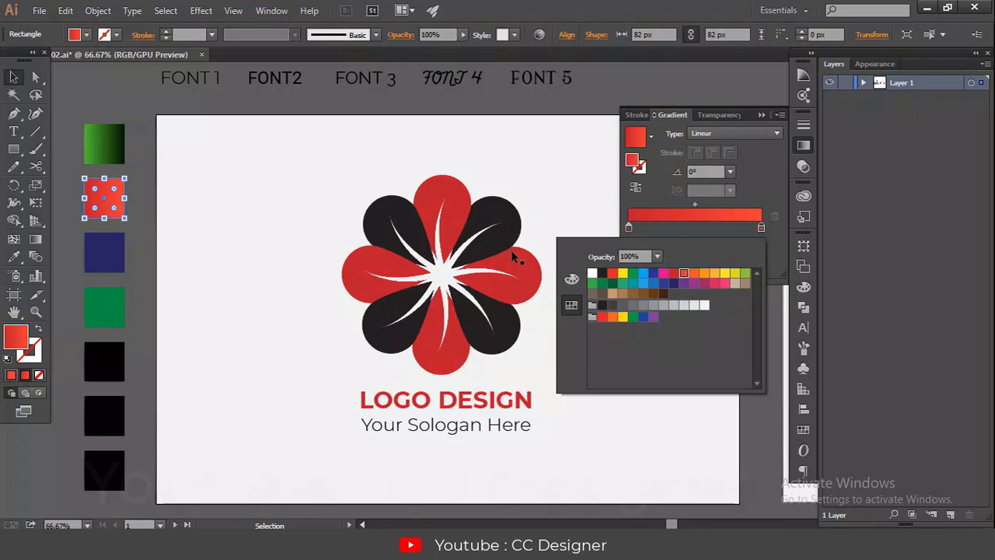
{"action": "left_click", "coordinate": [14, 77]}
{"action": "left_click", "coordinate": [63, 115]}
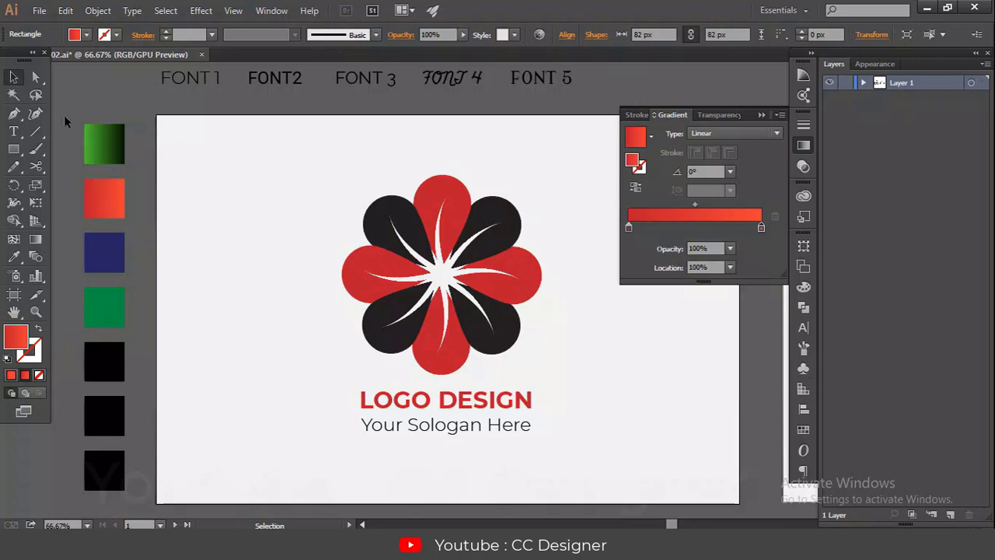
Darken the start stop of the second square's gradient by setting its red value to 138
{"action": "double_click", "coordinate": [628, 228]}
{"action": "left_click", "coordinate": [572, 281]}
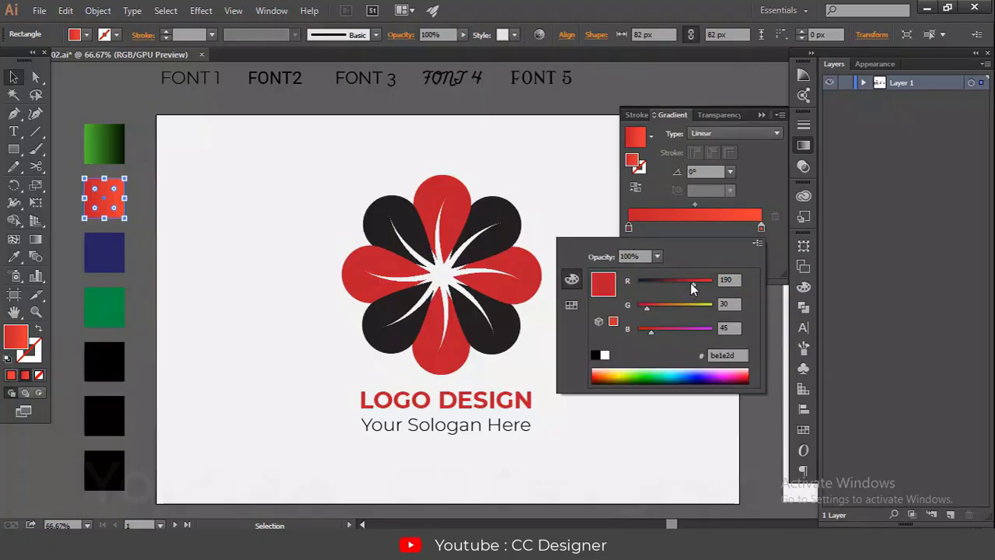
{"action": "left_click", "coordinate": [566, 305]}
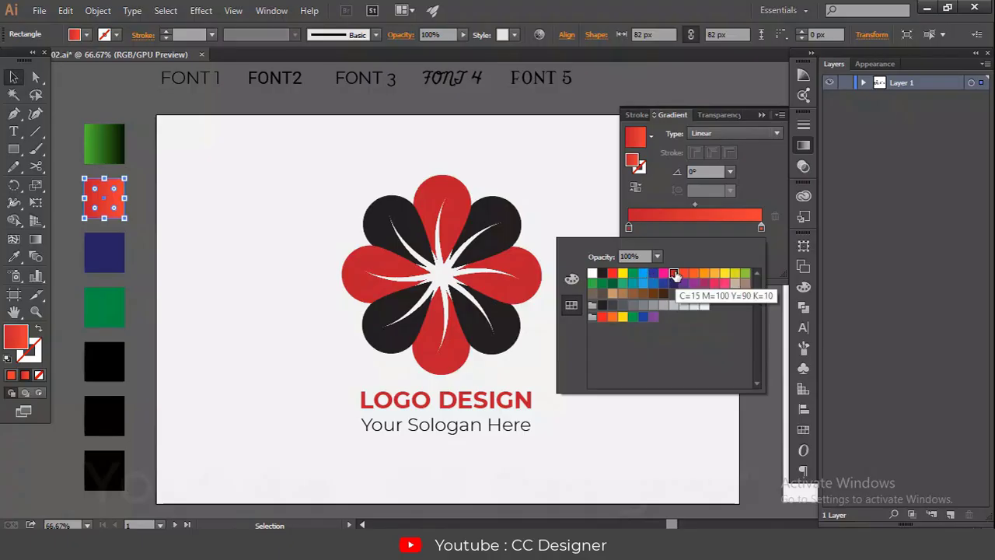
{"action": "left_click", "coordinate": [573, 279]}
{"action": "left_click", "coordinate": [571, 304]}
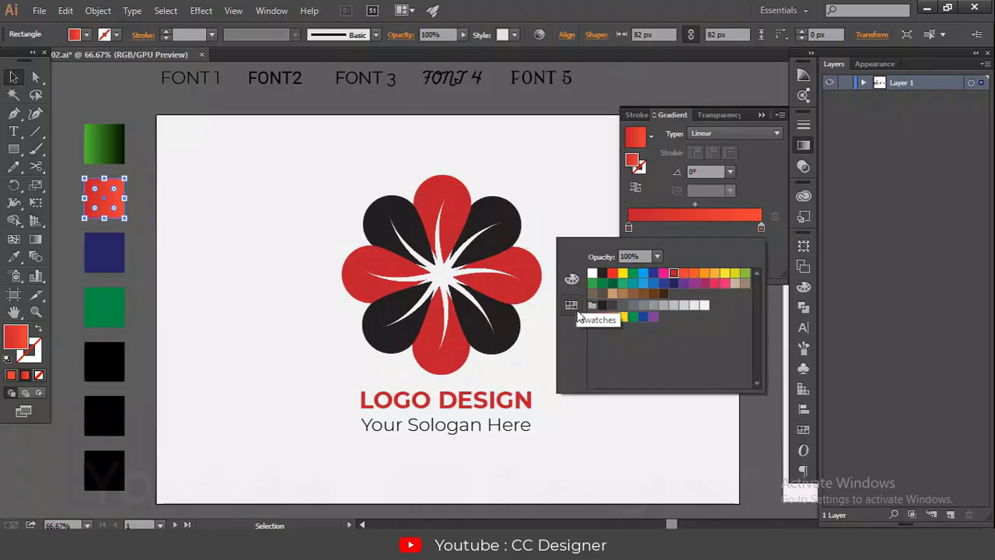
{"action": "left_click", "coordinate": [571, 279]}
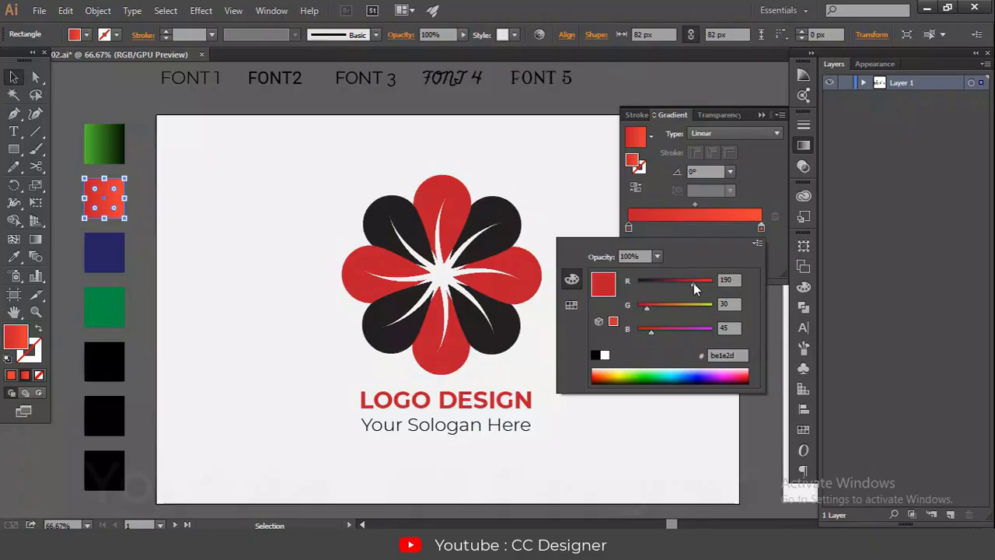
{"action": "mouse_move", "coordinate": [693, 283]}
{"action": "left_mouse_down"}
{"action": "mouse_move", "coordinate": [677, 283]}
{"action": "mouse_move", "coordinate": [702, 283]}
{"action": "mouse_move", "coordinate": [677, 284]}
{"action": "left_mouse_up"}
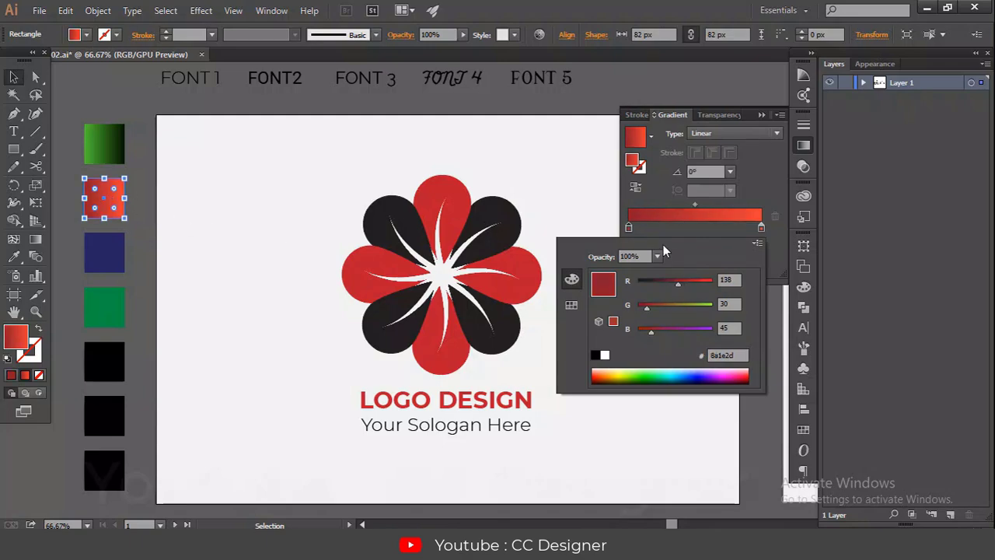
{"action": "left_click", "coordinate": [588, 205]}
{"action": "left_click", "coordinate": [150, 160]}
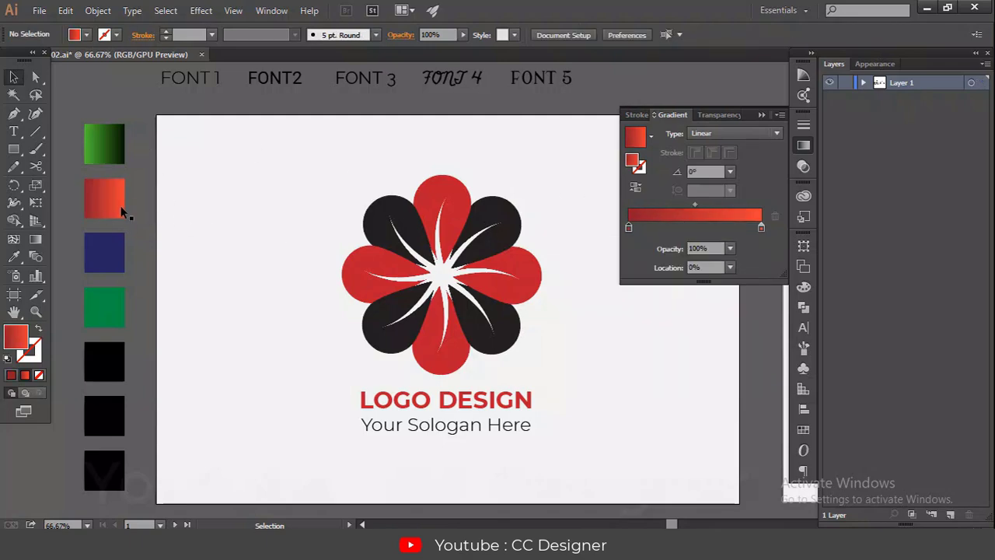
Lock all seven sample squares in the column beside the flower artboard
{"action": "left_click_drag", "start_coordinate": [63, 123], "coordinate": [113, 498]}
{"action": "left_click", "coordinate": [98, 10]}
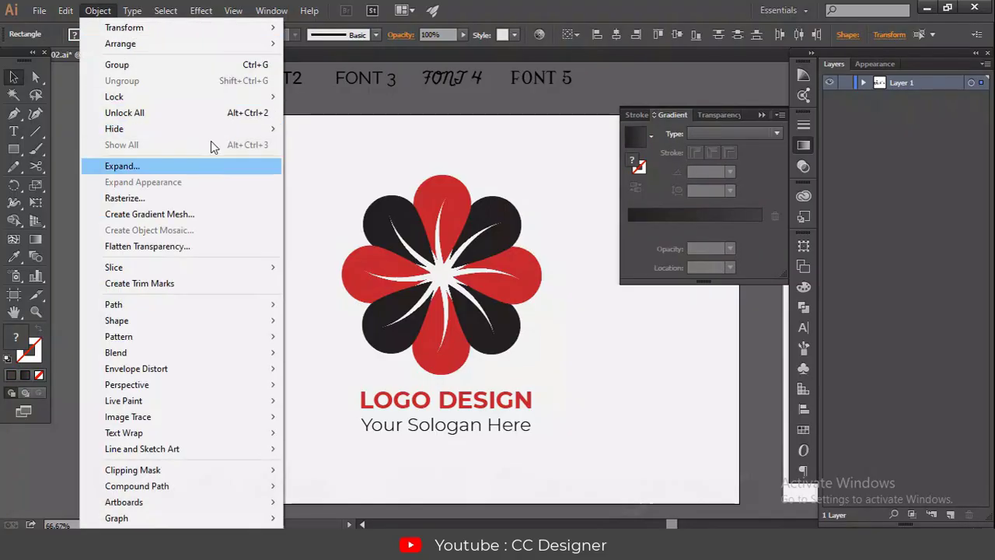
{"action": "mouse_move", "coordinate": [219, 95]}
{"action": "left_click", "coordinate": [334, 97]}
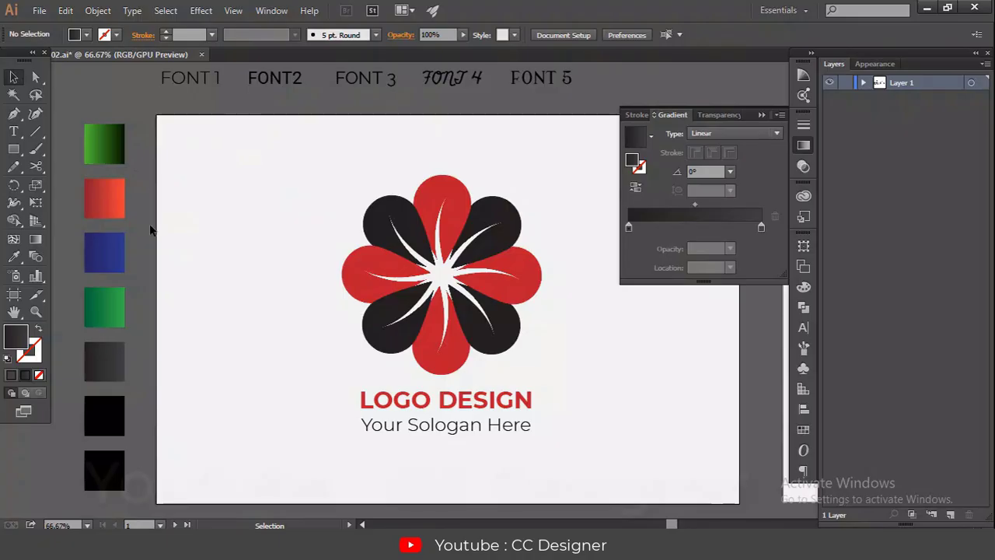
Recolour the flower's left and top petals with the dark red to orange-red gradient sampled from the second square
{"action": "left_click", "coordinate": [355, 272]}
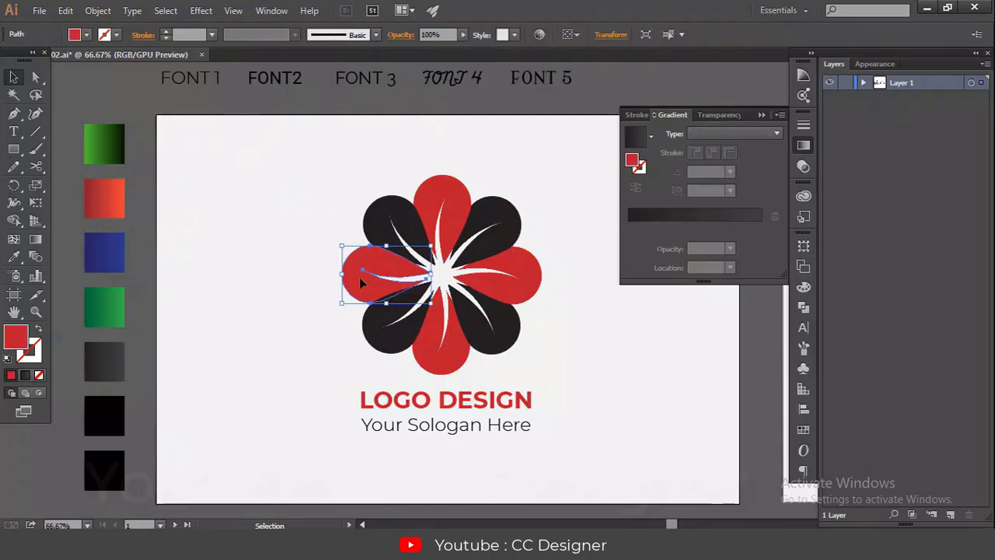
{"action": "left_click", "coordinate": [14, 257]}
{"action": "left_click", "coordinate": [104, 198]}
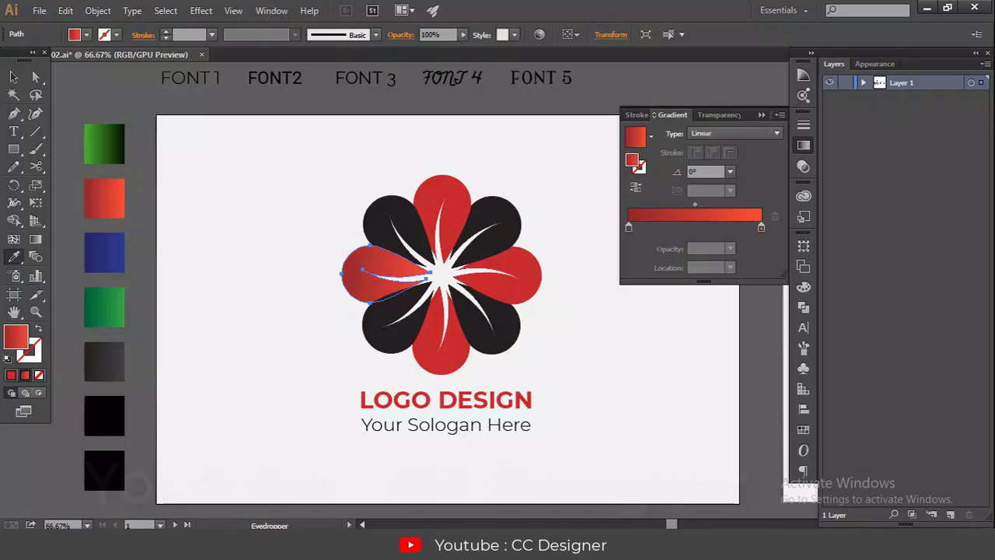
{"action": "left_click", "coordinate": [14, 76]}
{"action": "left_click", "coordinate": [460, 218]}
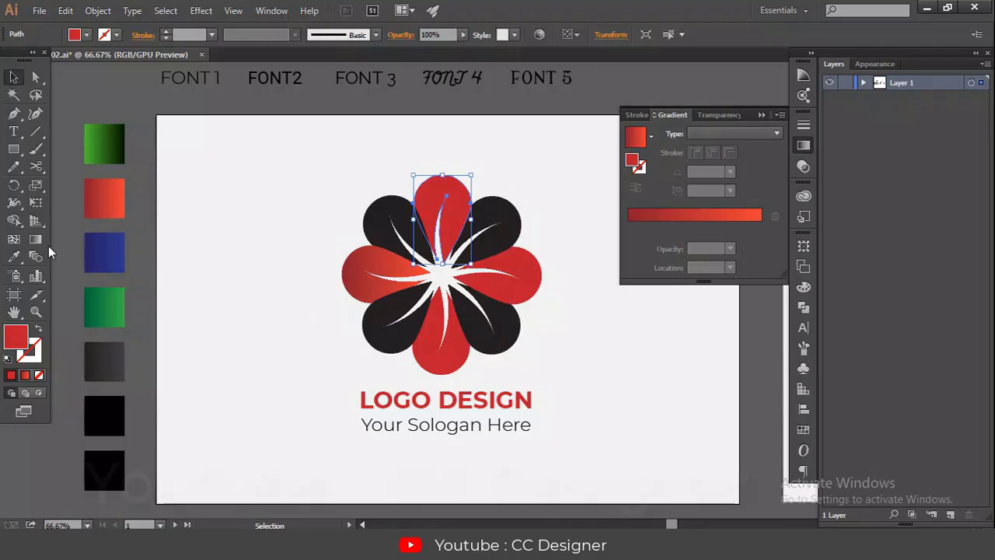
{"action": "left_click", "coordinate": [14, 257]}
{"action": "left_click", "coordinate": [108, 197]}
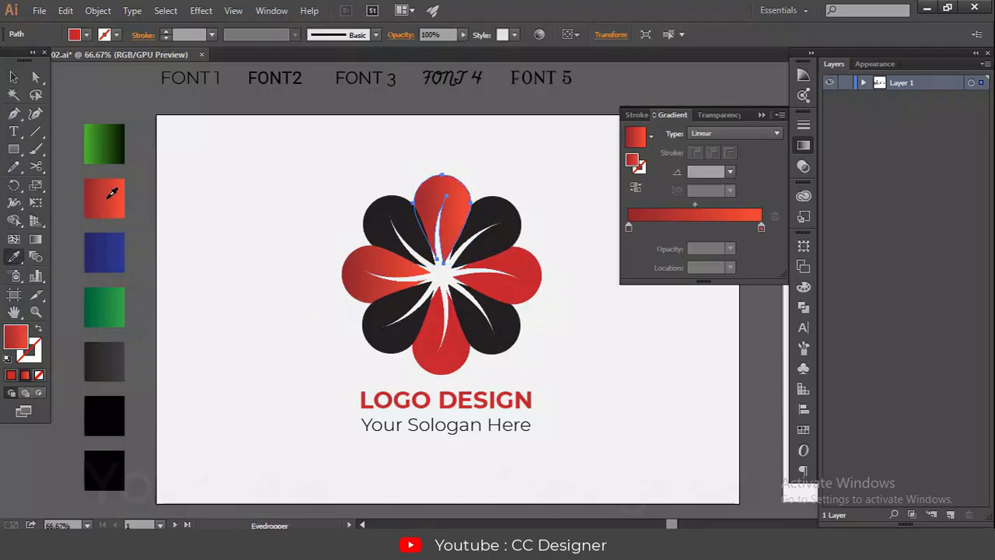
Redirect the top petal's gradient with the Gradient tool so it runs from dark red at the outer tip to orange-red at the flower's centre
{"action": "key", "text": "v"}
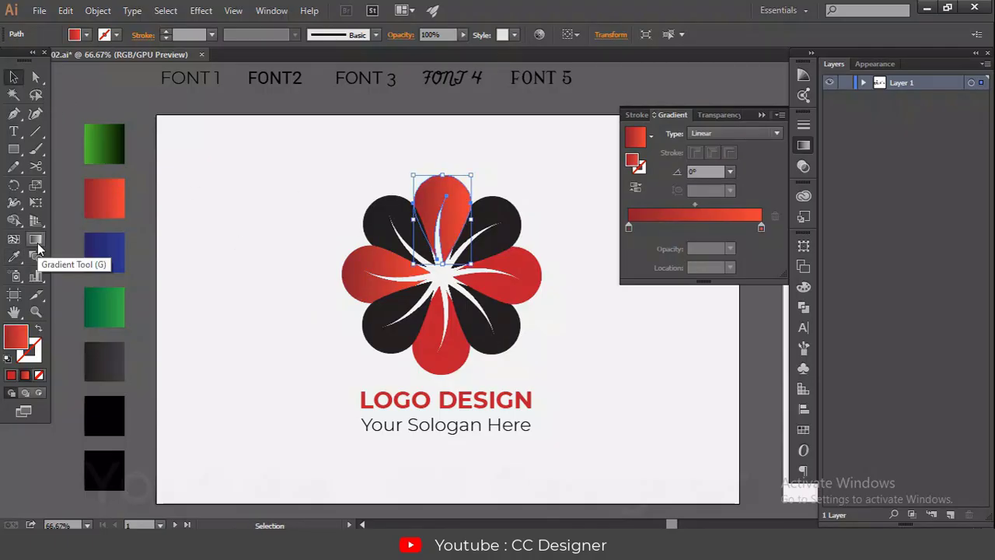
{"action": "left_click", "coordinate": [35, 241]}
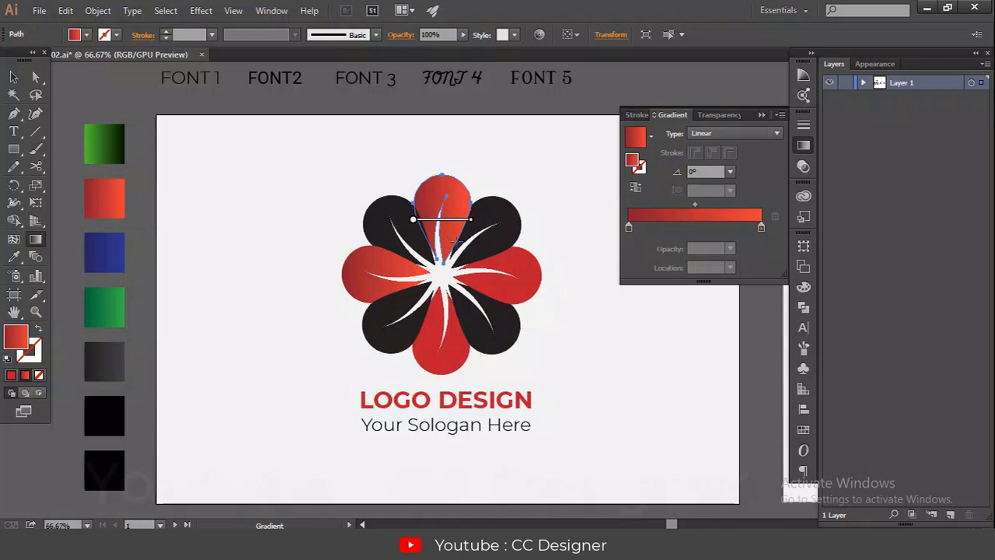
{"action": "left_click_drag", "start_coordinate": [442, 248], "coordinate": [445, 169]}
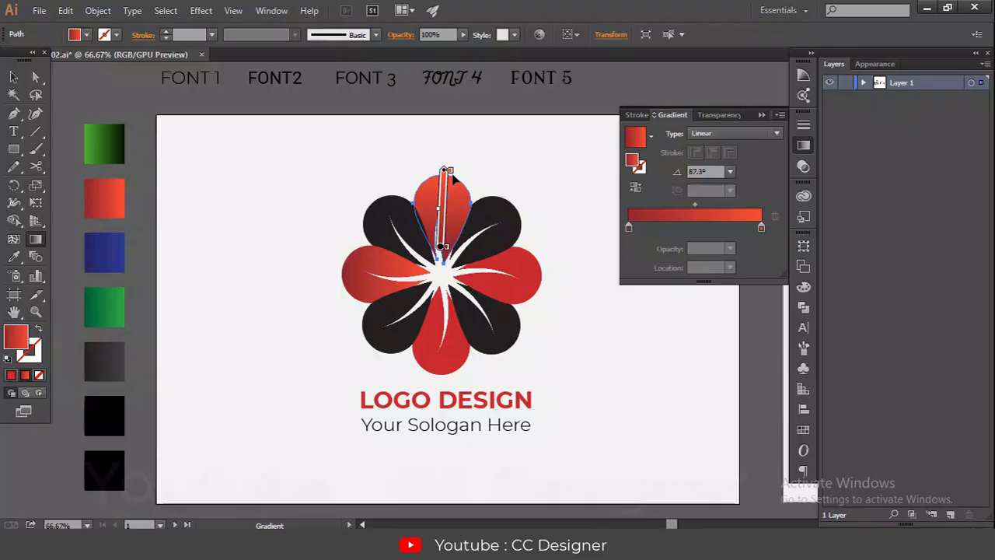
{"action": "left_click_drag", "start_coordinate": [457, 176], "coordinate": [439, 252]}
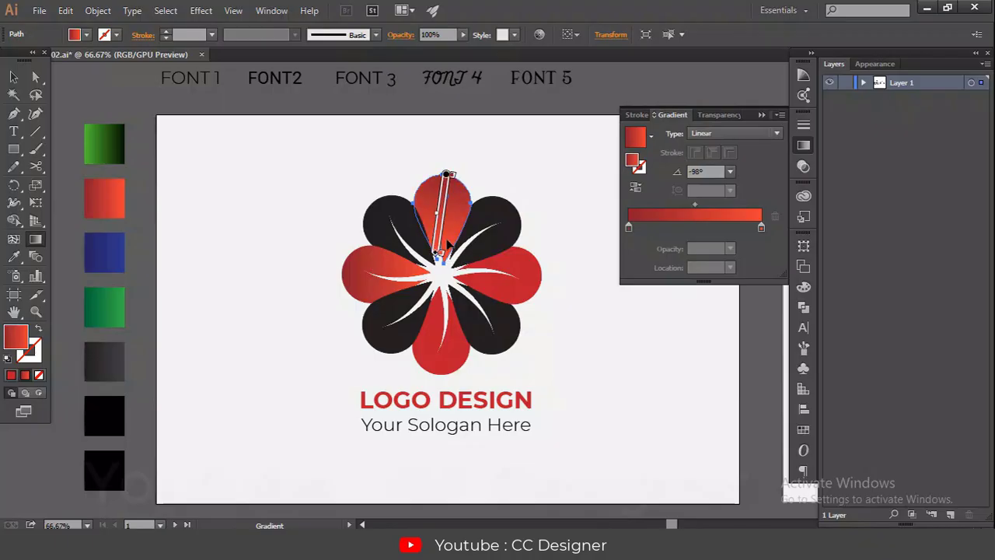
{"action": "left_click_drag", "start_coordinate": [449, 226], "coordinate": [441, 266]}
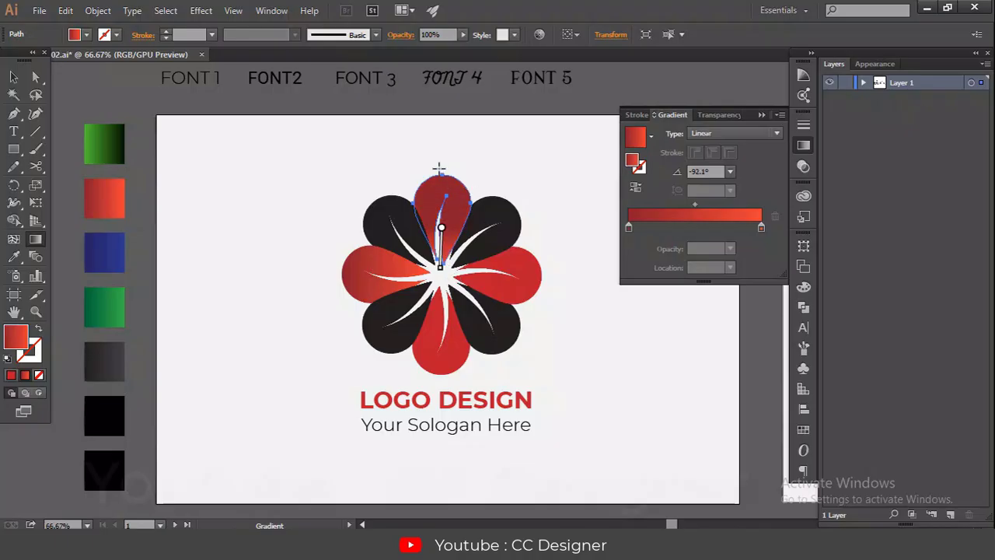
{"action": "mouse_move", "coordinate": [439, 170]}
{"action": "left_mouse_down"}
{"action": "mouse_move", "coordinate": [449, 269]}
{"action": "mouse_move", "coordinate": [443, 258]}
{"action": "left_mouse_up"}
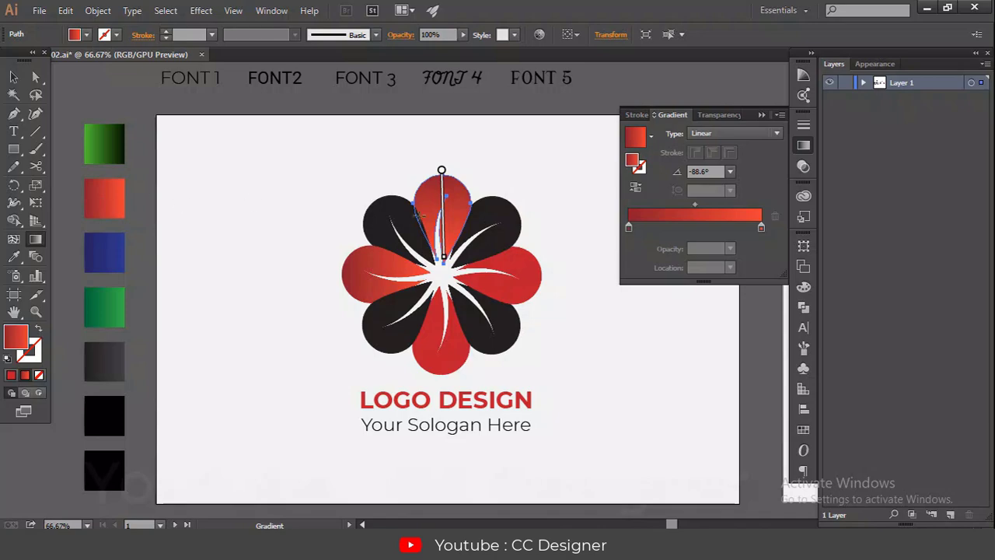
{"action": "left_click", "coordinate": [13, 77]}
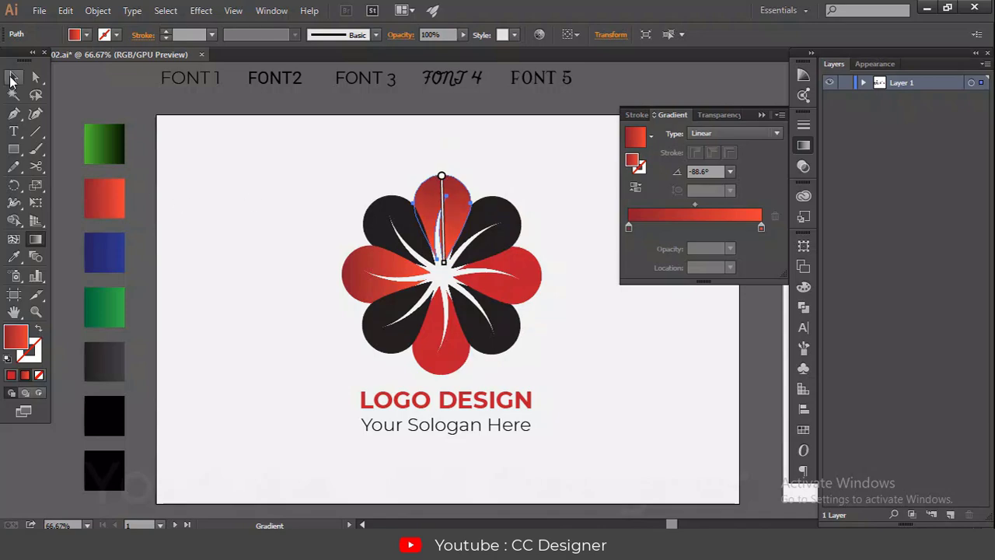
{"action": "left_click", "coordinate": [214, 178]}
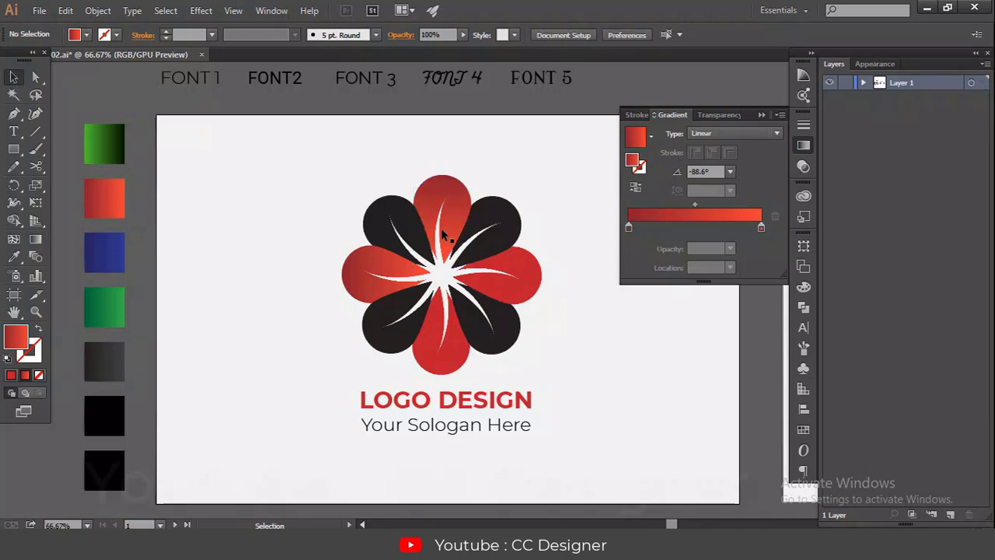
Recolour the right petal with the second square's red gradient, running from dark red at the outer tip to orange-red at the centre
{"action": "left_click", "coordinate": [507, 278]}
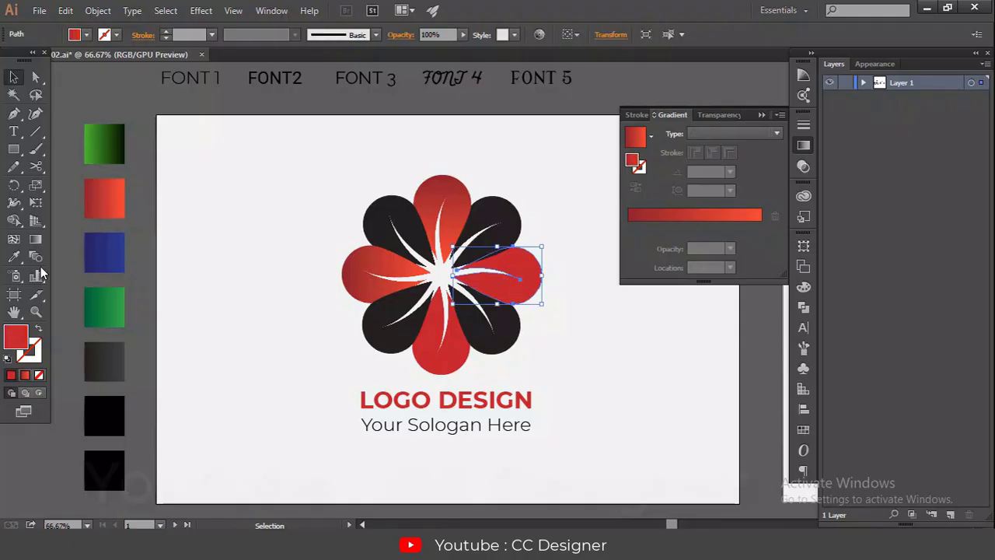
{"action": "left_click", "coordinate": [14, 256]}
{"action": "left_click", "coordinate": [109, 197]}
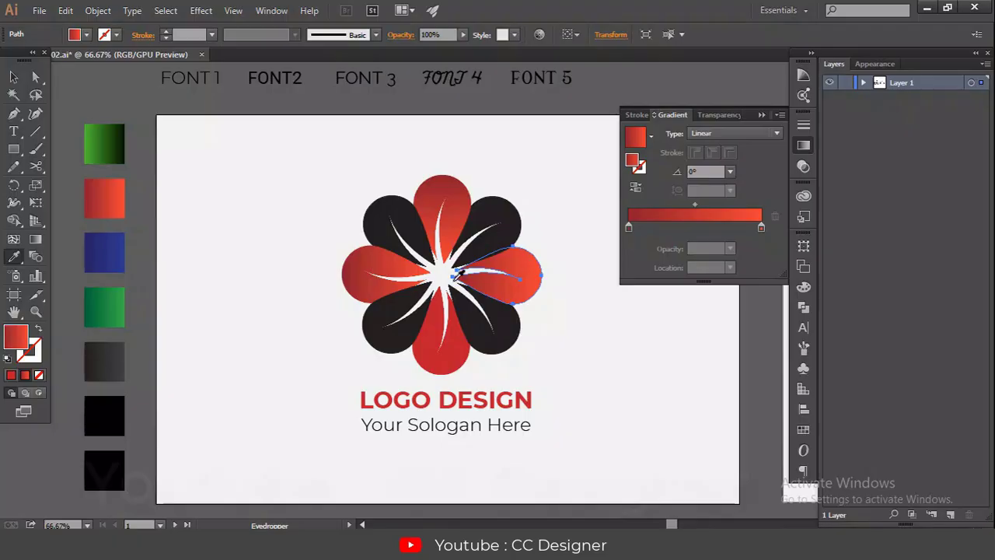
{"action": "left_click", "coordinate": [36, 240]}
{"action": "left_click_drag", "start_coordinate": [551, 274], "coordinate": [453, 275]}
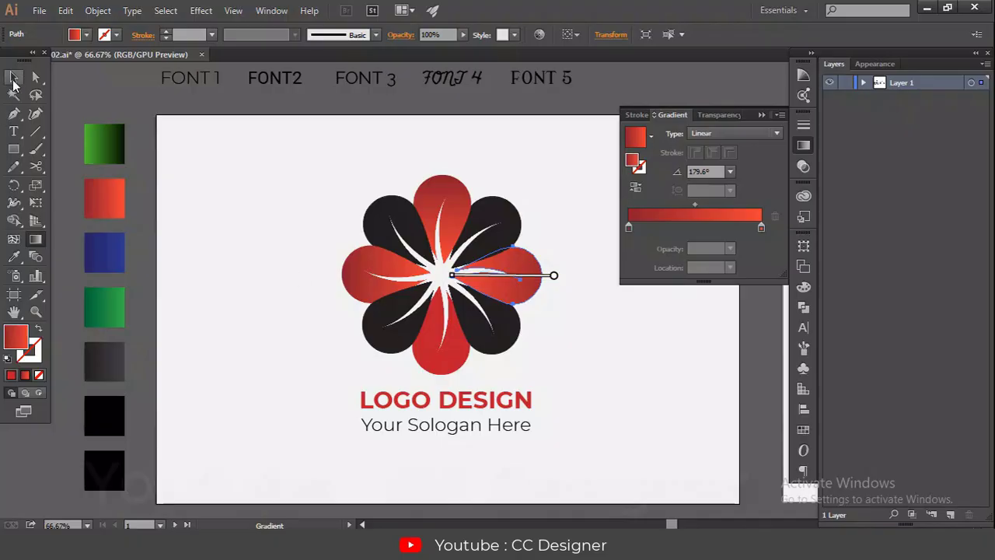
Apply the second square's red gradient to the bottom petal, running upward from dark red at the outer tip to orange-red at the centre
{"action": "left_click", "coordinate": [13, 78]}
{"action": "left_click", "coordinate": [448, 352]}
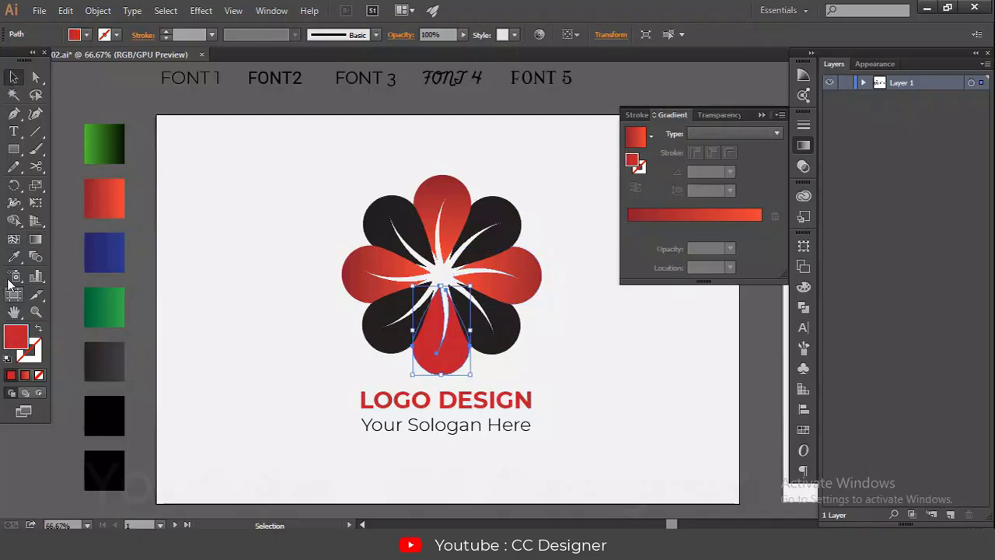
{"action": "left_click", "coordinate": [35, 240]}
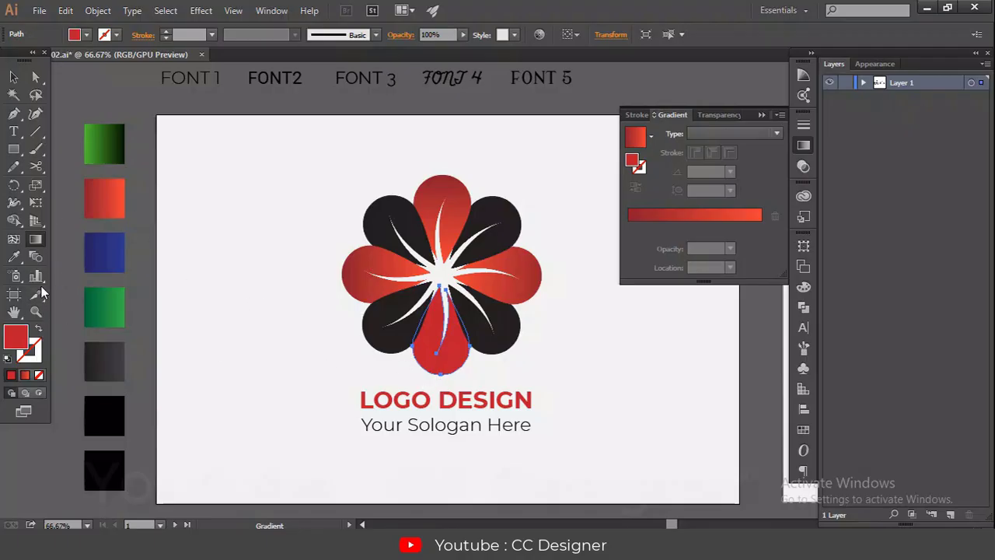
{"action": "left_click", "coordinate": [13, 257]}
{"action": "left_click", "coordinate": [111, 198]}
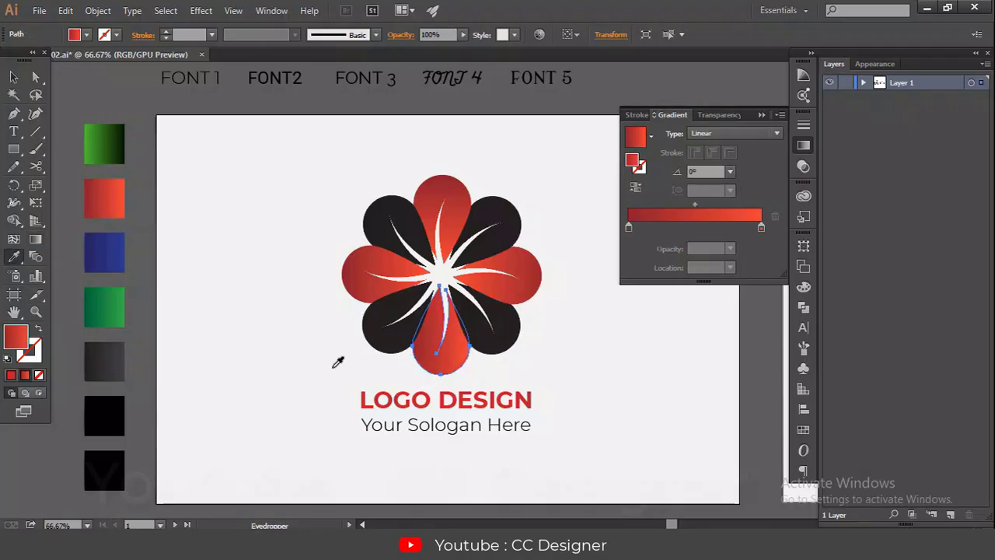
{"action": "left_click", "coordinate": [34, 246]}
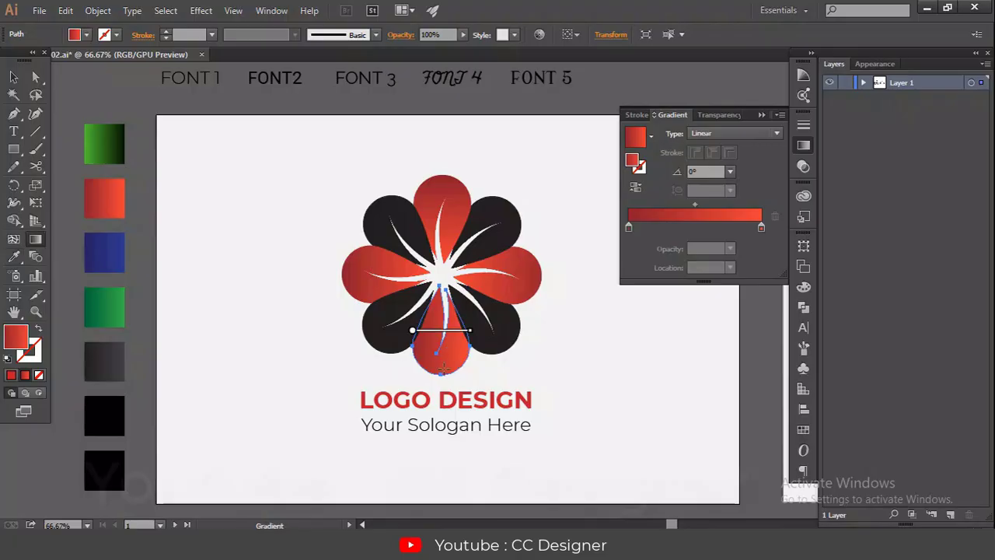
{"action": "left_click_drag", "start_coordinate": [441, 376], "coordinate": [439, 286]}
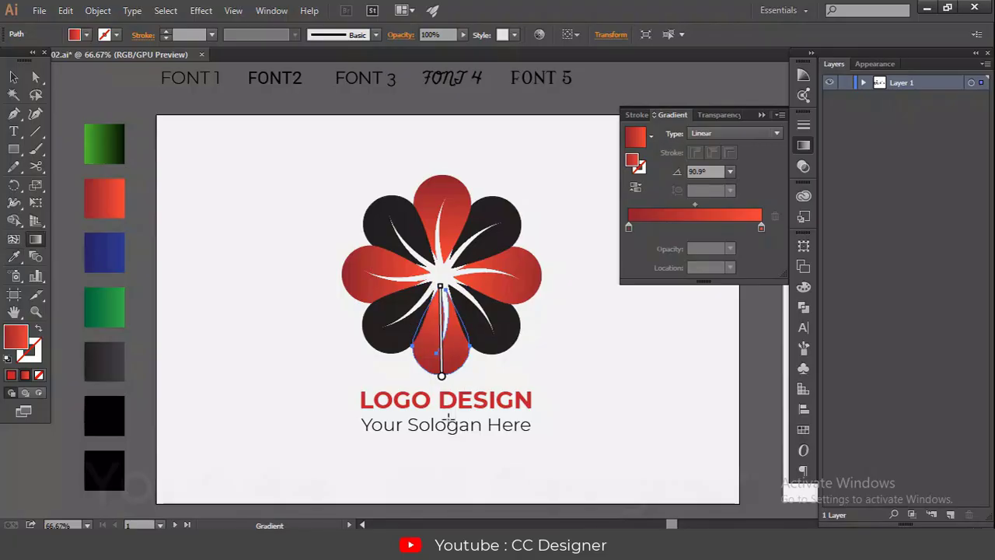